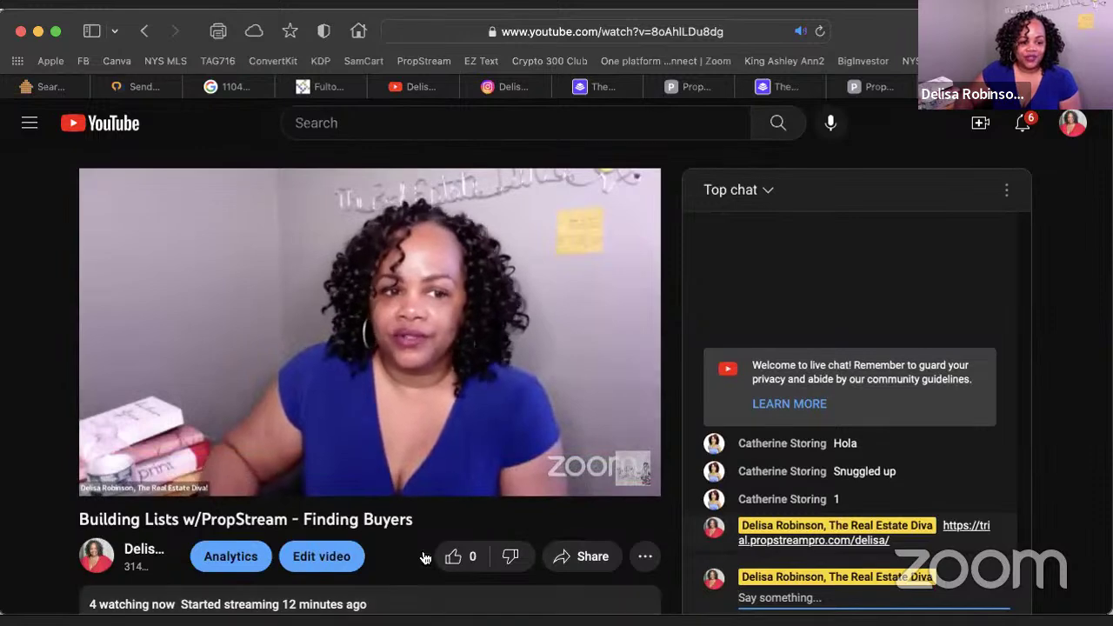
Go to the PropStream map search page and dismiss the updates announcement, all counts still at 0
scroll(324, 492, "down", 1)
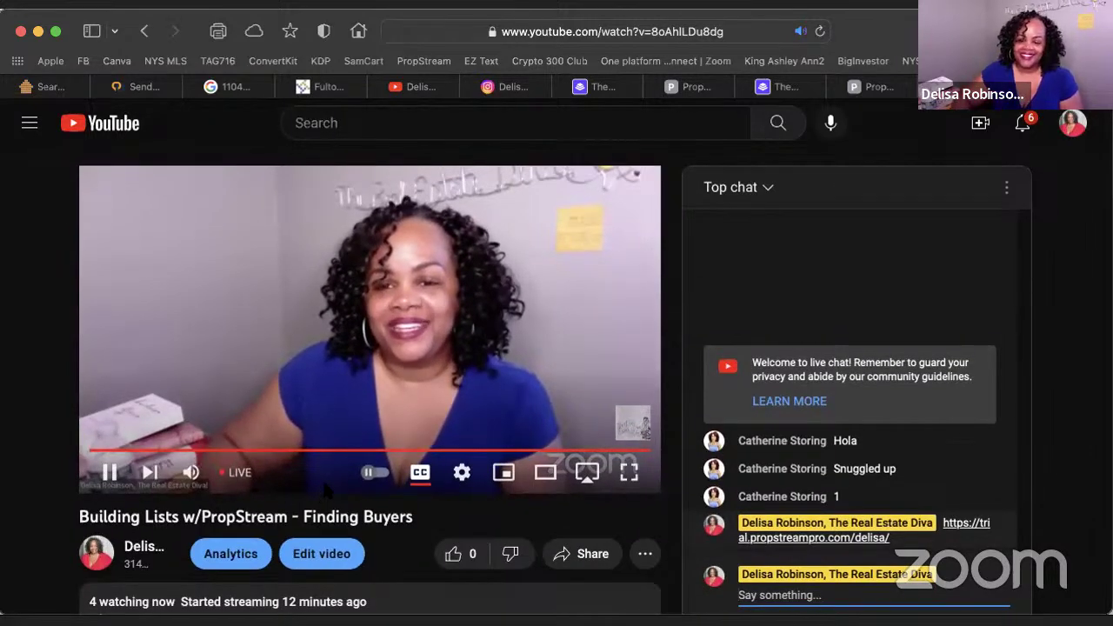
scroll(556, 366, "up", 1)
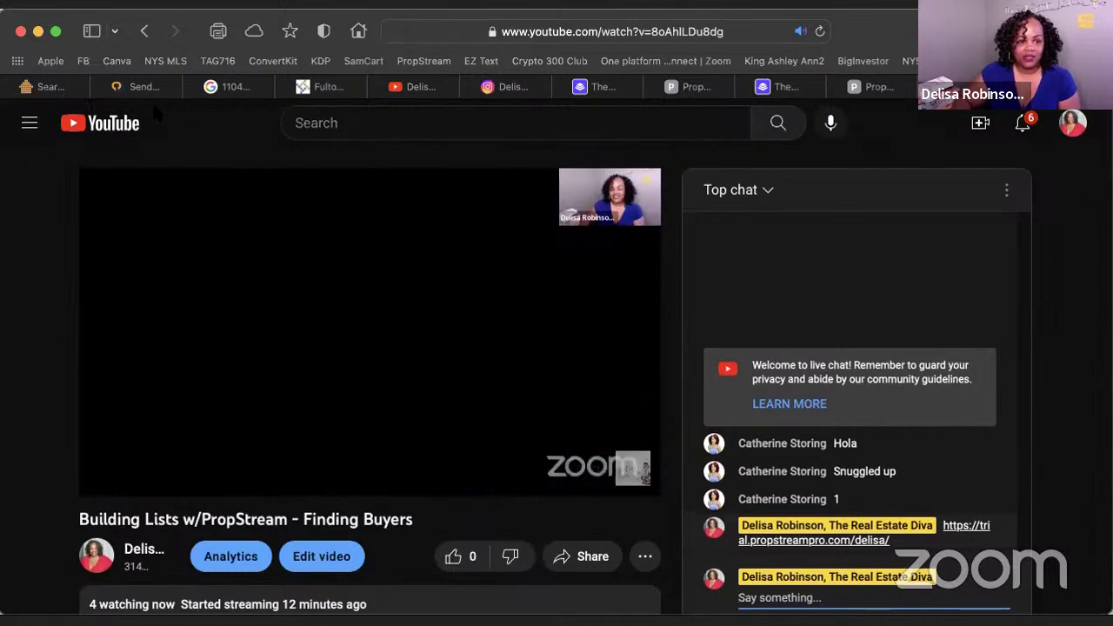
left_click(40, 92)
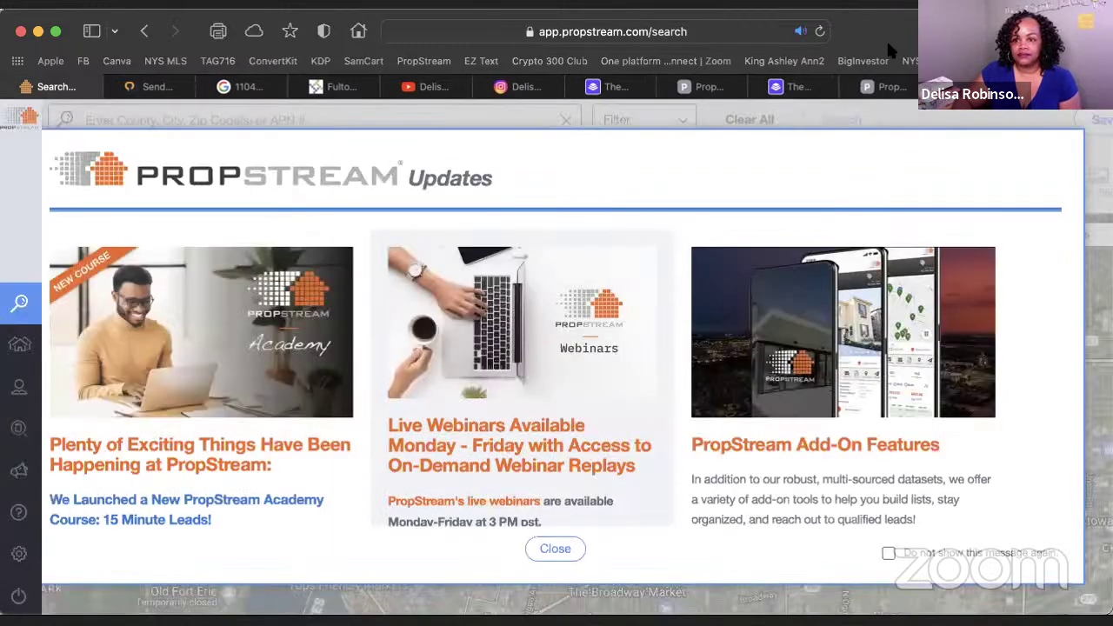
left_click(564, 567)
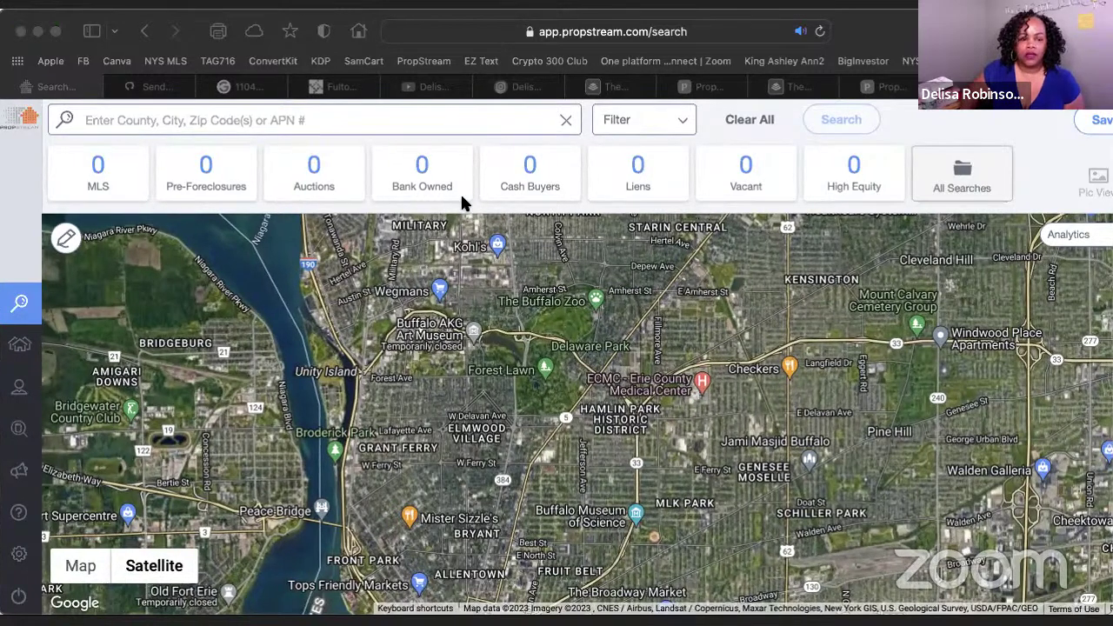
left_click(460, 191)
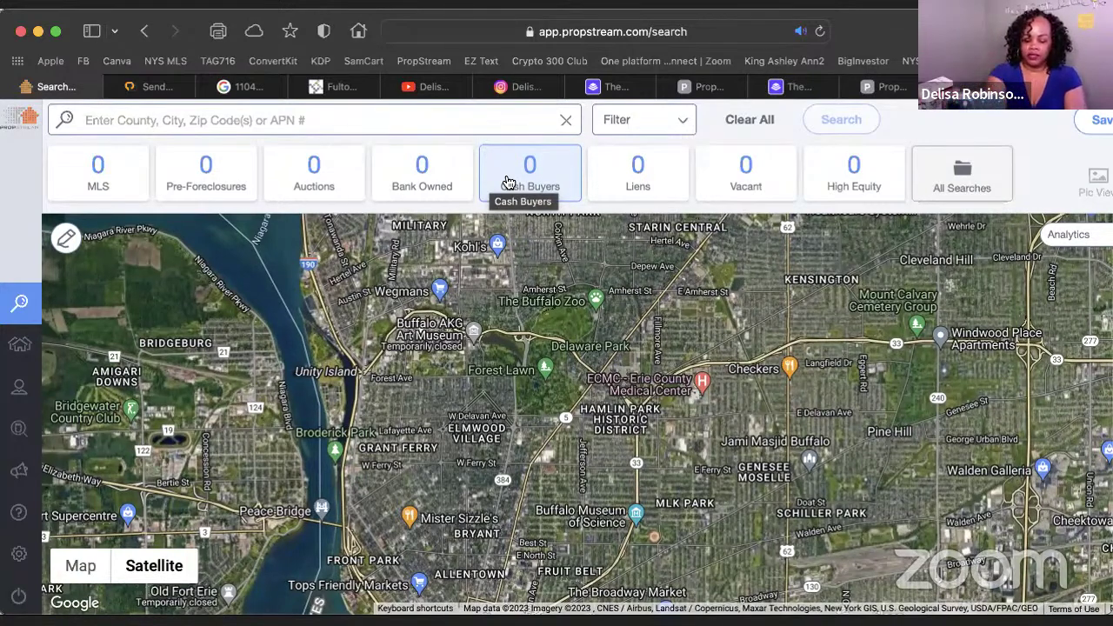
scroll(557, 348, "down", 3)
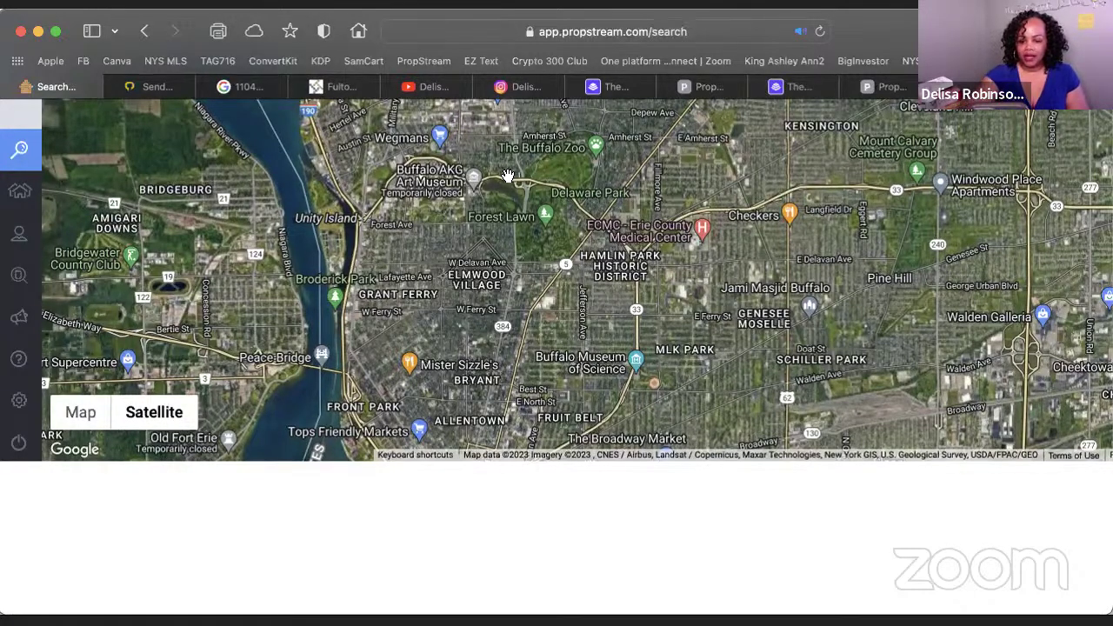
scroll(508, 178, "up", 4)
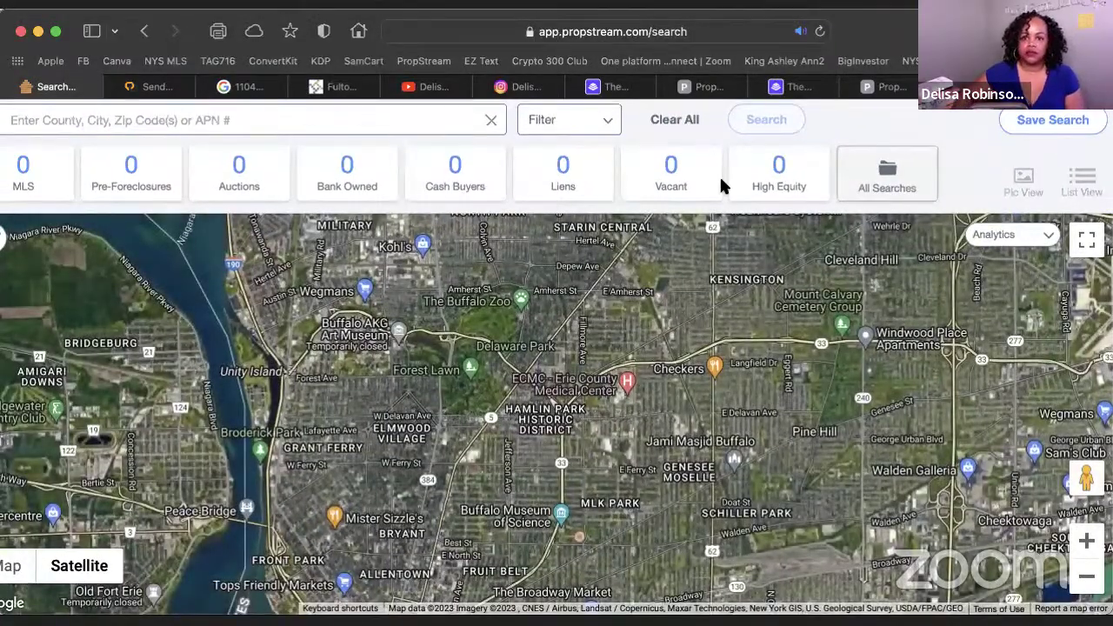
scroll(720, 180, "down", 2)
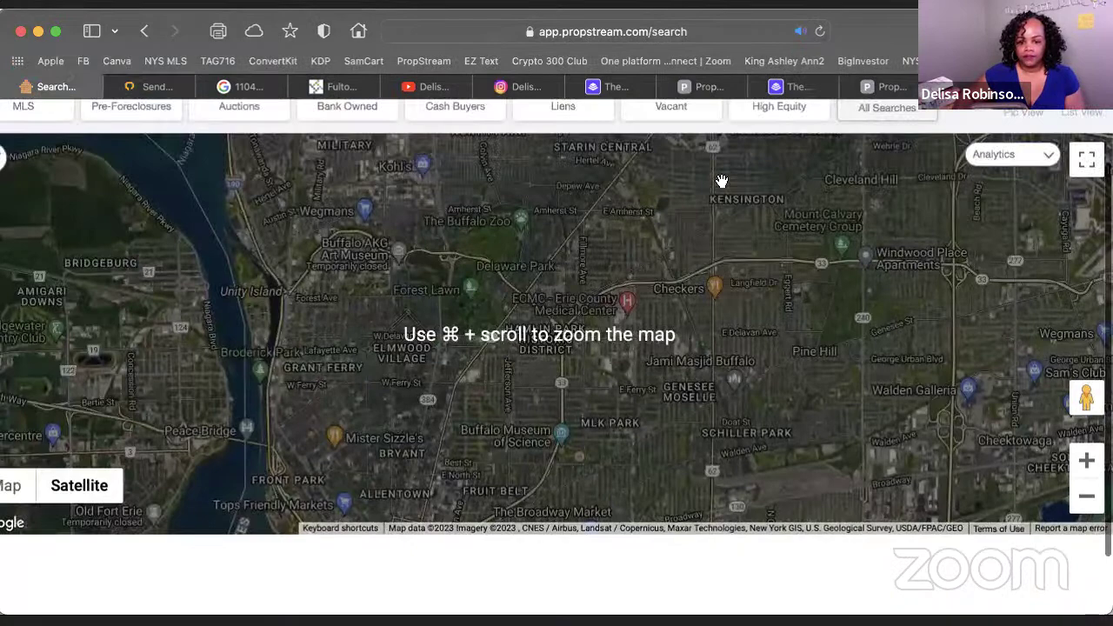
scroll(721, 180, "up", 2)
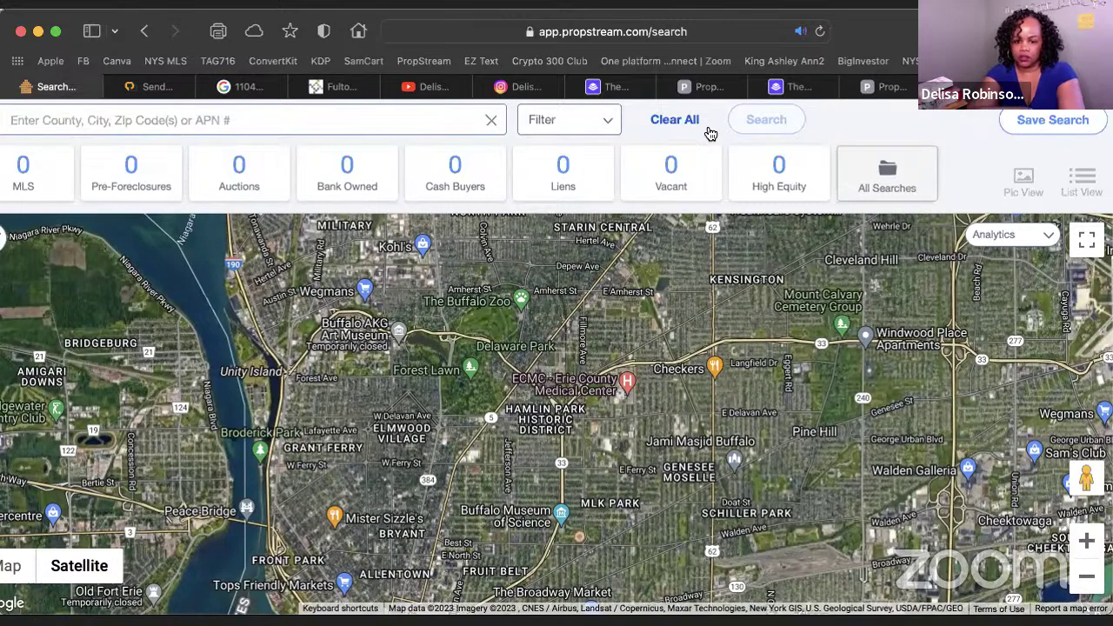
scroll(731, 111, "left", 1)
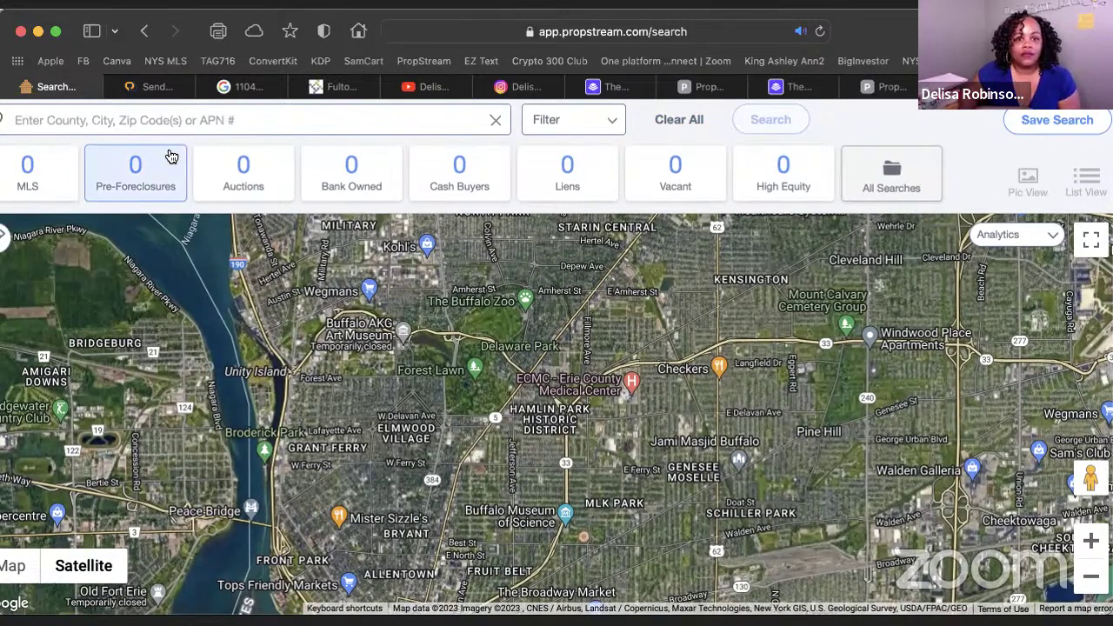
scroll(171, 156, "left", 3)
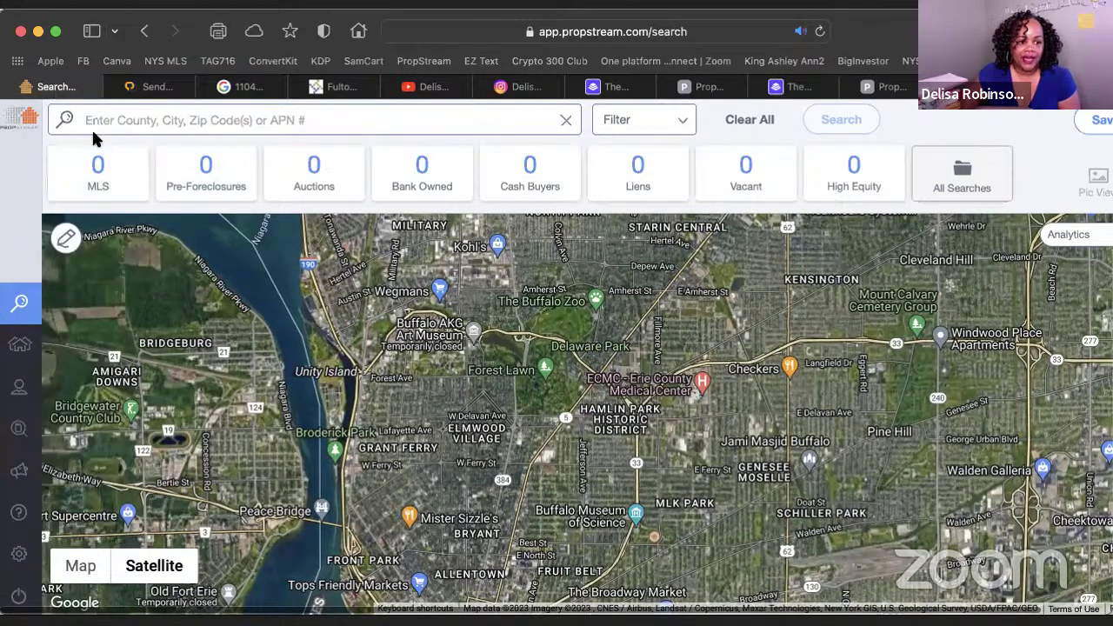
mouse_move(25, 398)
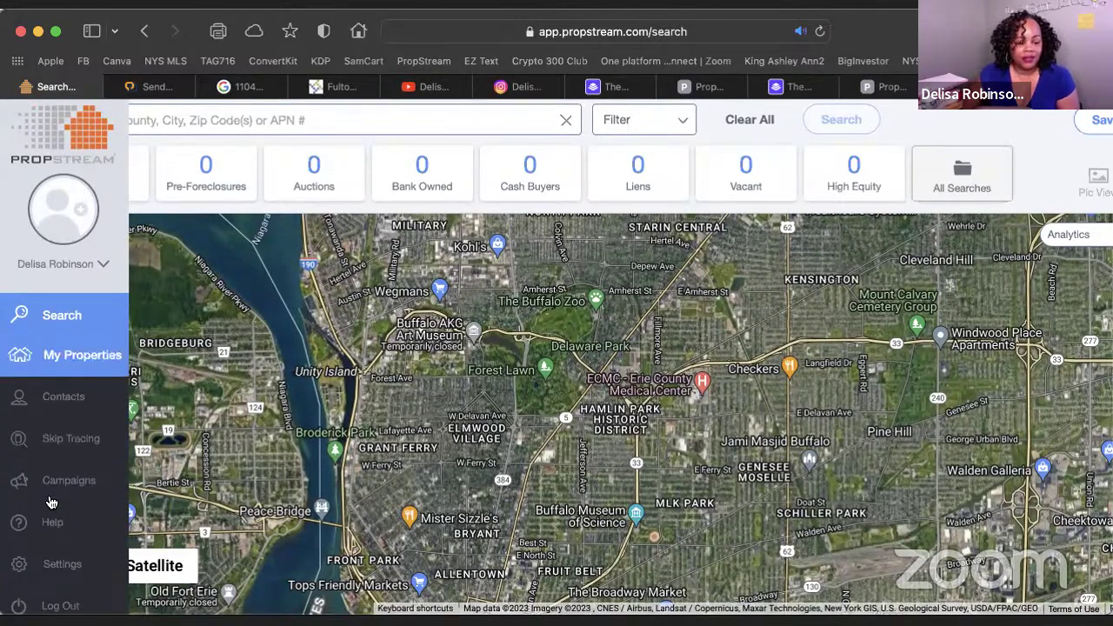
scroll(49, 579, "down", 5)
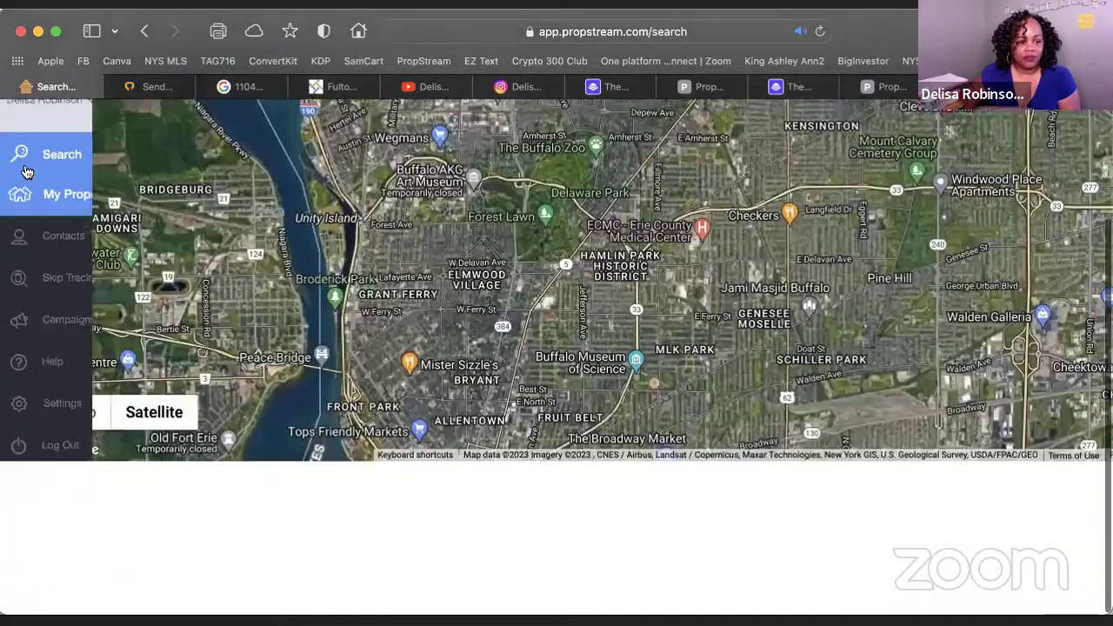
scroll(44, 162, "right", 2)
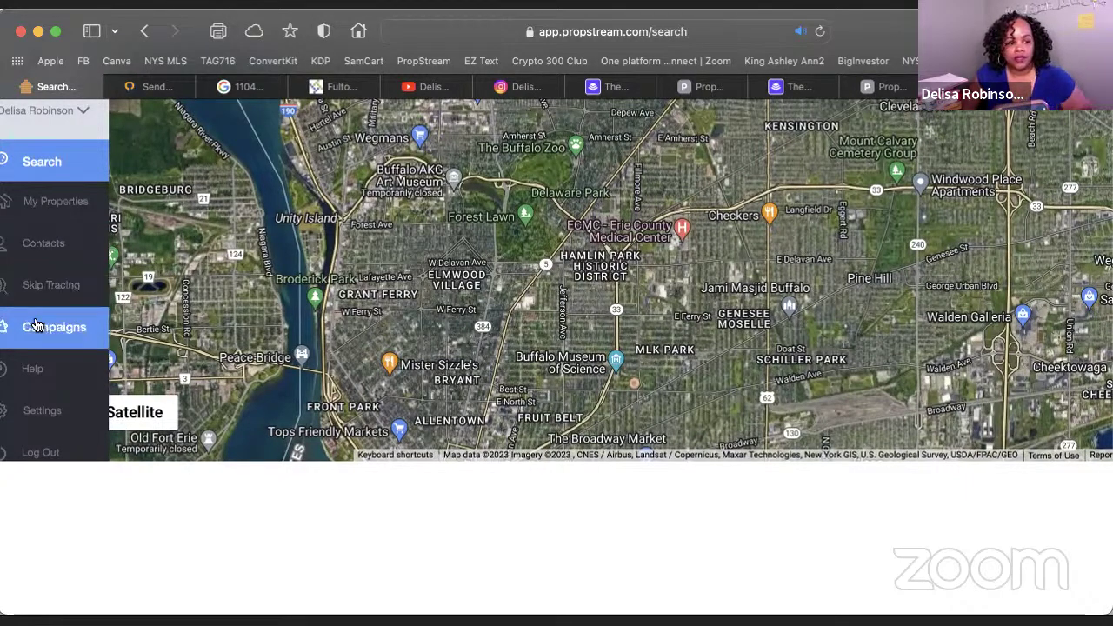
scroll(37, 328, "down", 1)
scroll(37, 339, "up", 1)
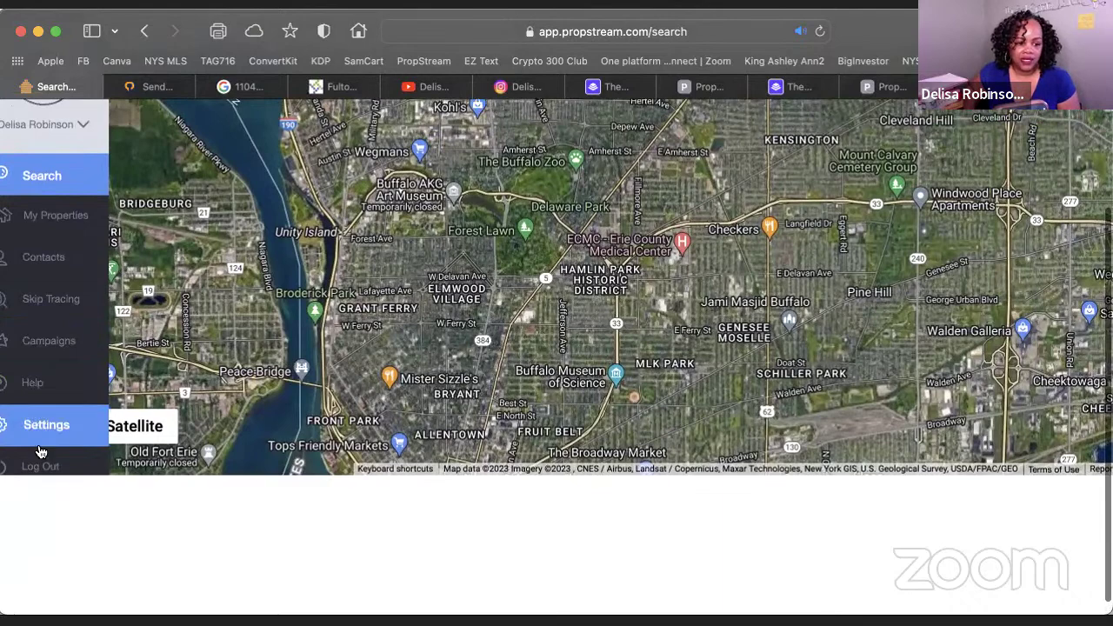
scroll(39, 183, "up", 1)
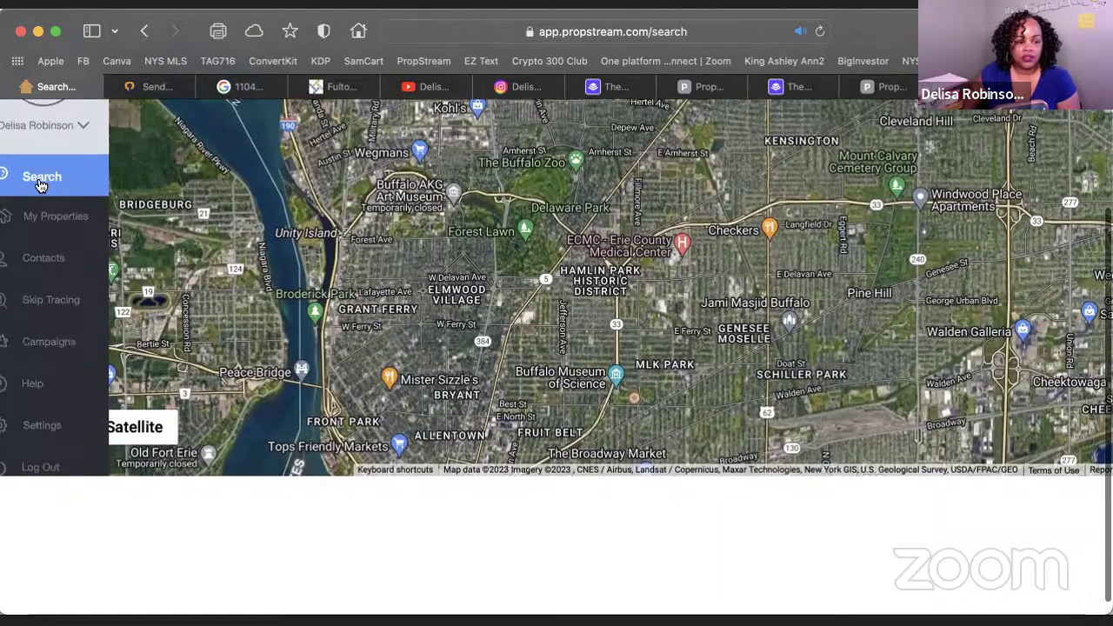
scroll(435, 253, "up", 5)
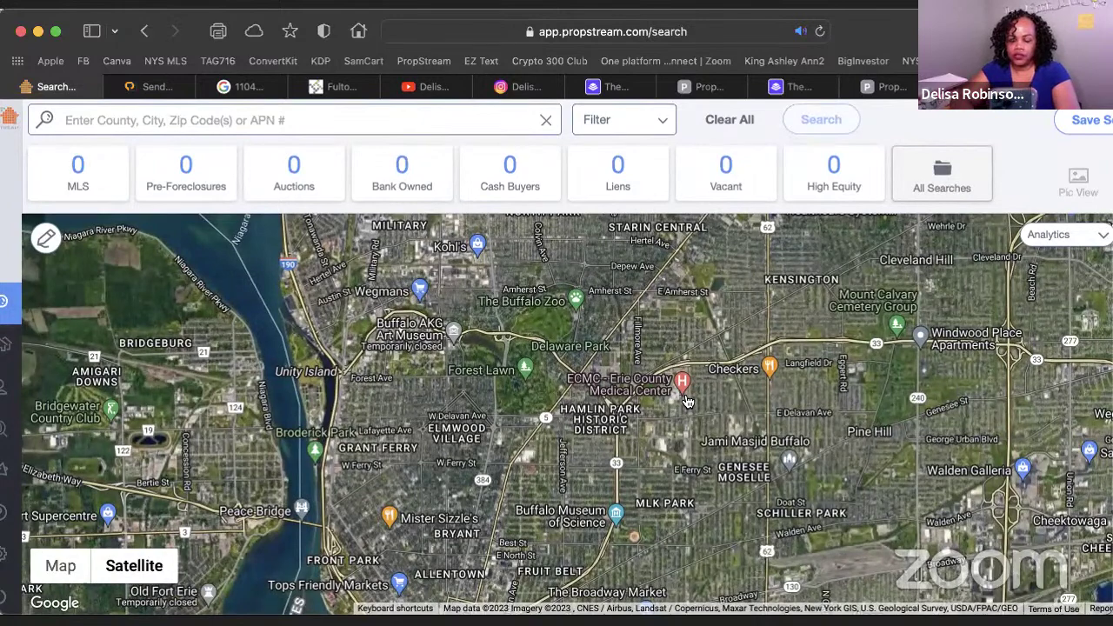
scroll(687, 402, "down", 2)
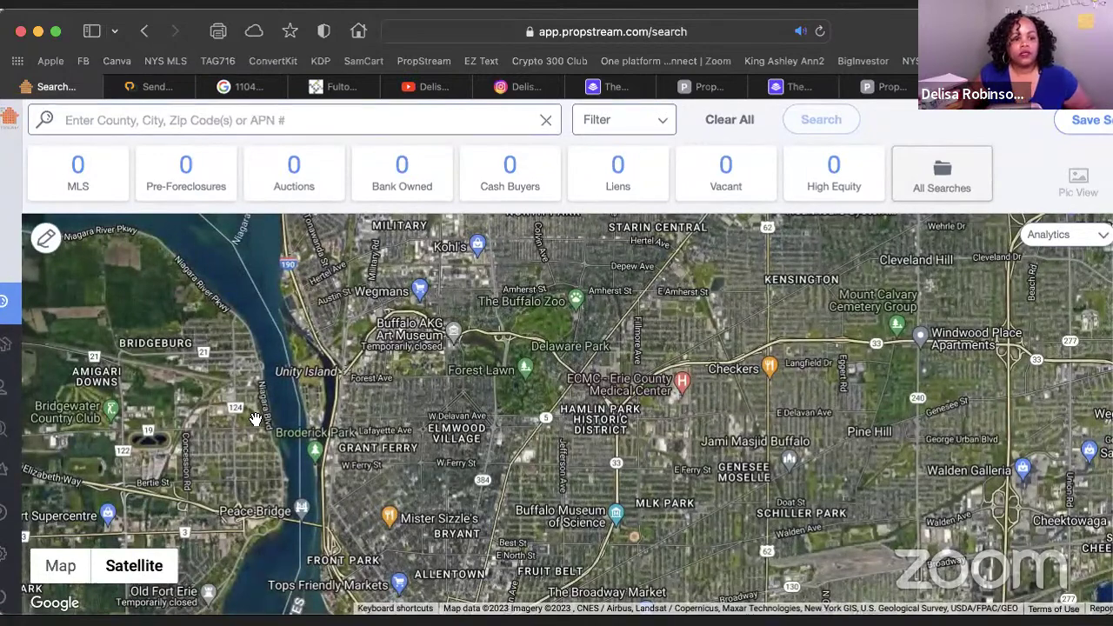
left_click(155, 122)
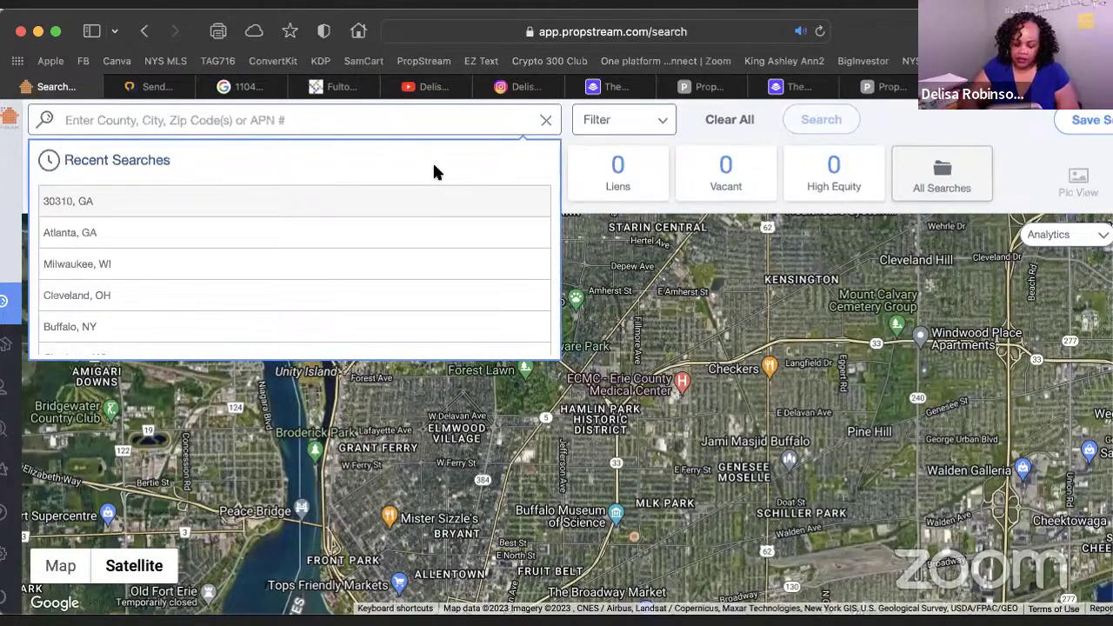
Search Atlanta, GA as the location, giving 315151 properties and 55882 cash buyers
type("a")
key("BackSpace")
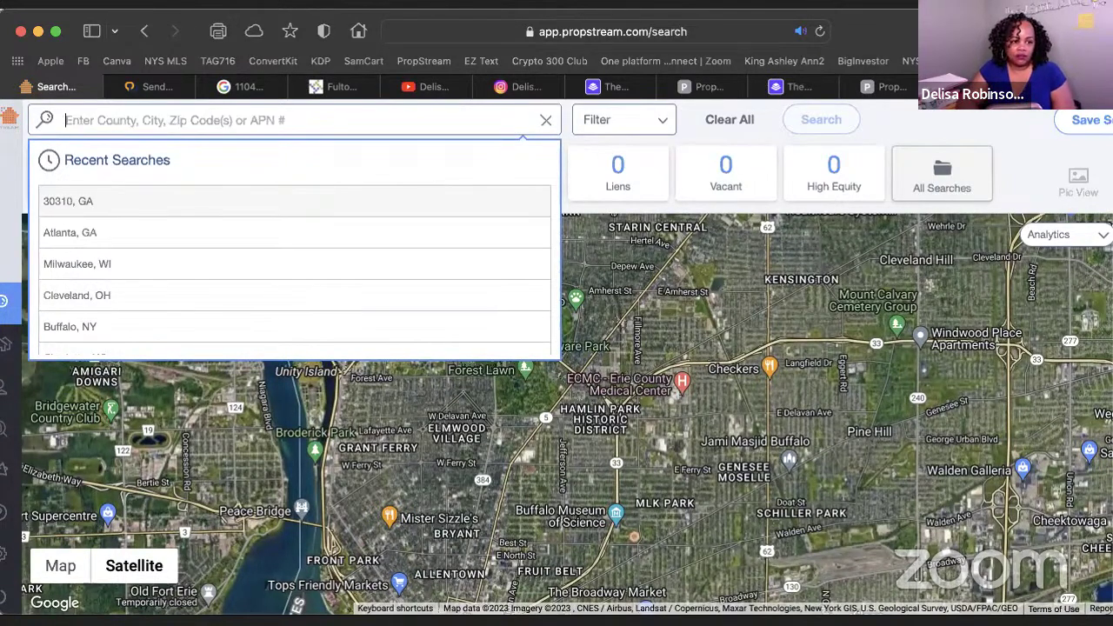
type("altlnta")
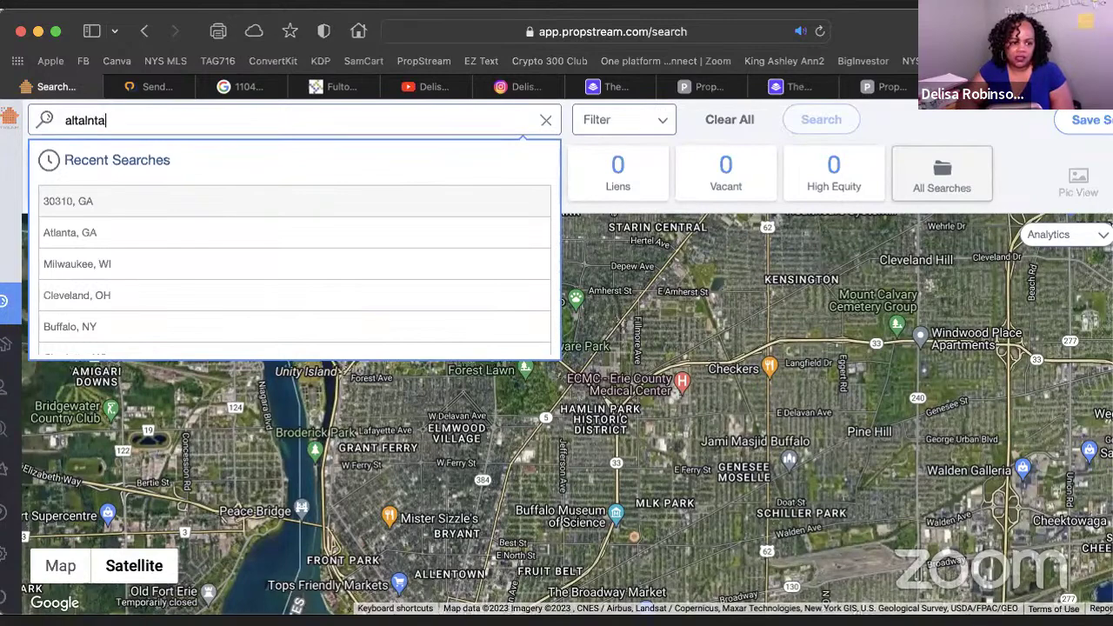
key("BackSpace")
key("BackSpace")
key("BackSpace")
key("BackSpace")
key("BackSpace")
key("BackSpace")
key("BackSpace")
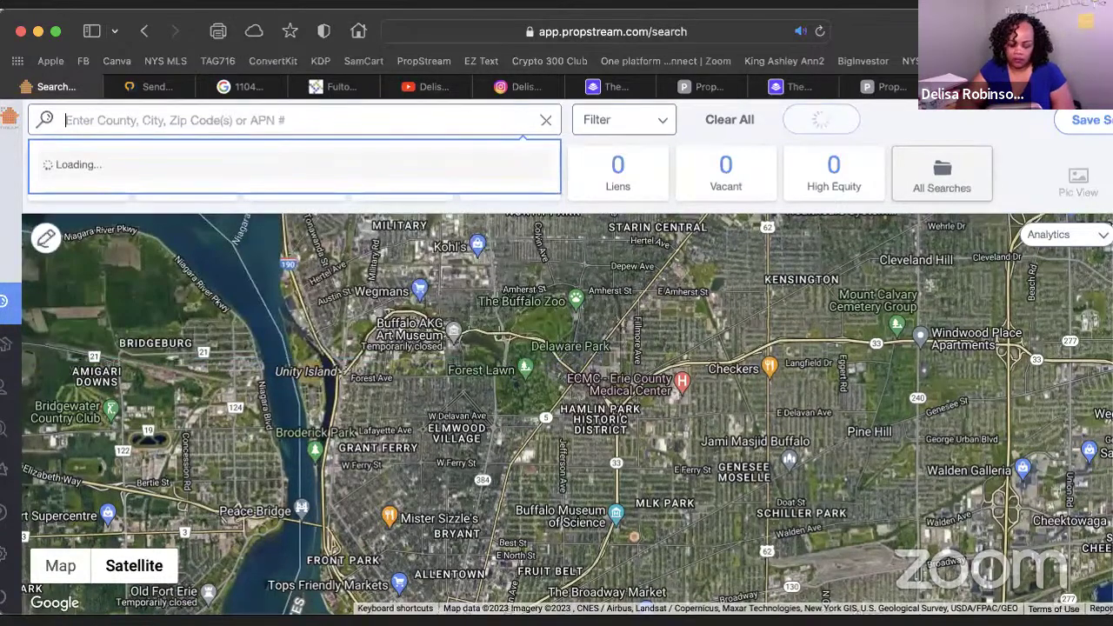
type("atlanta")
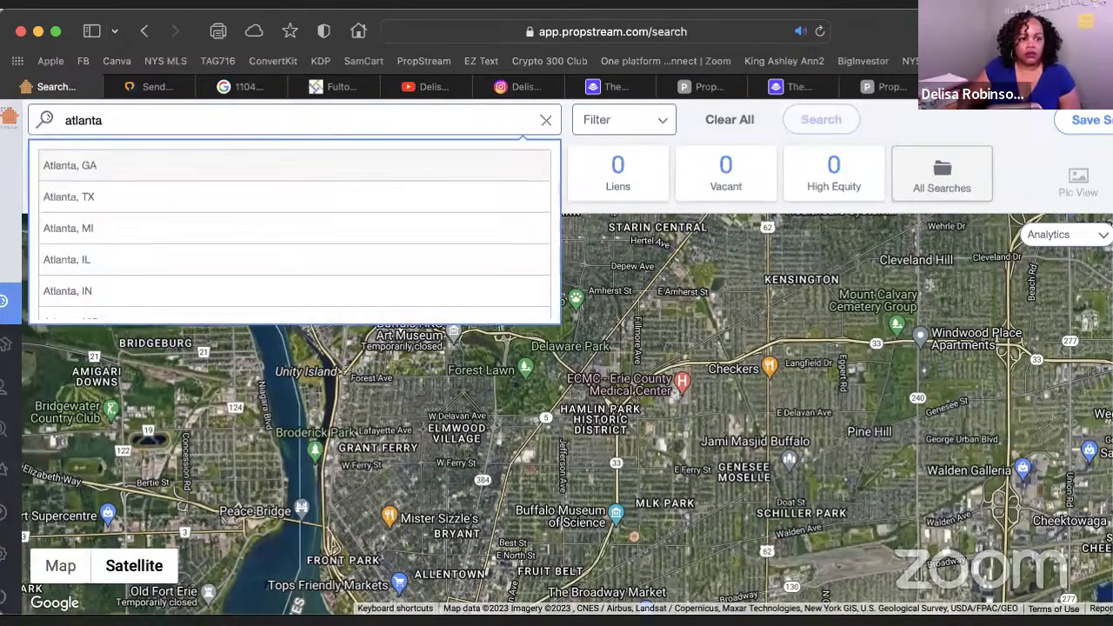
left_click(89, 170)
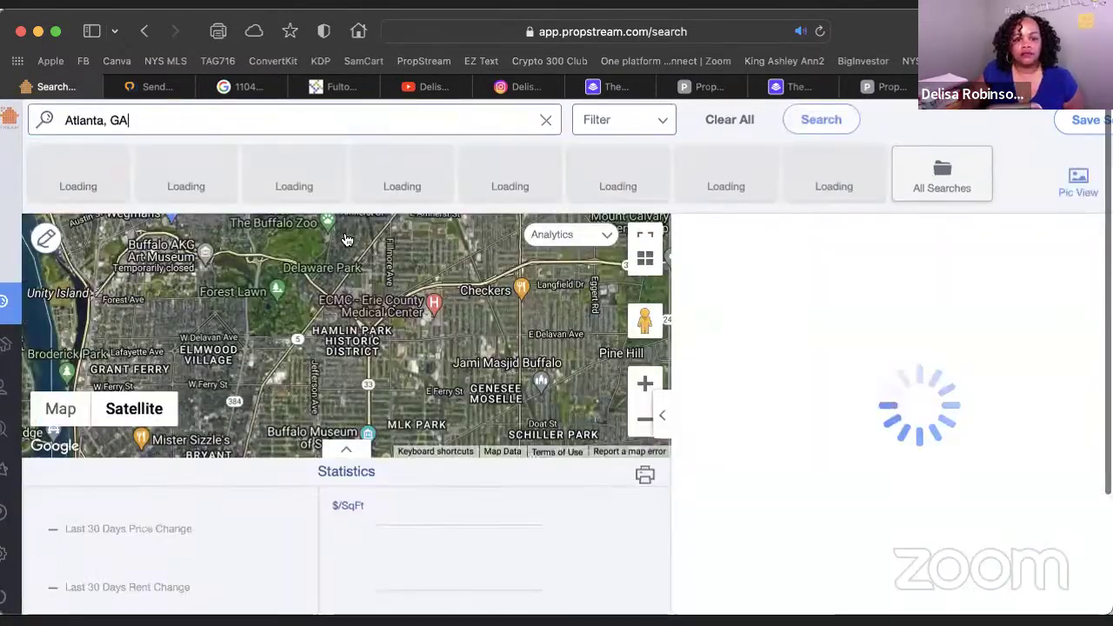
scroll(354, 234, "down", 2)
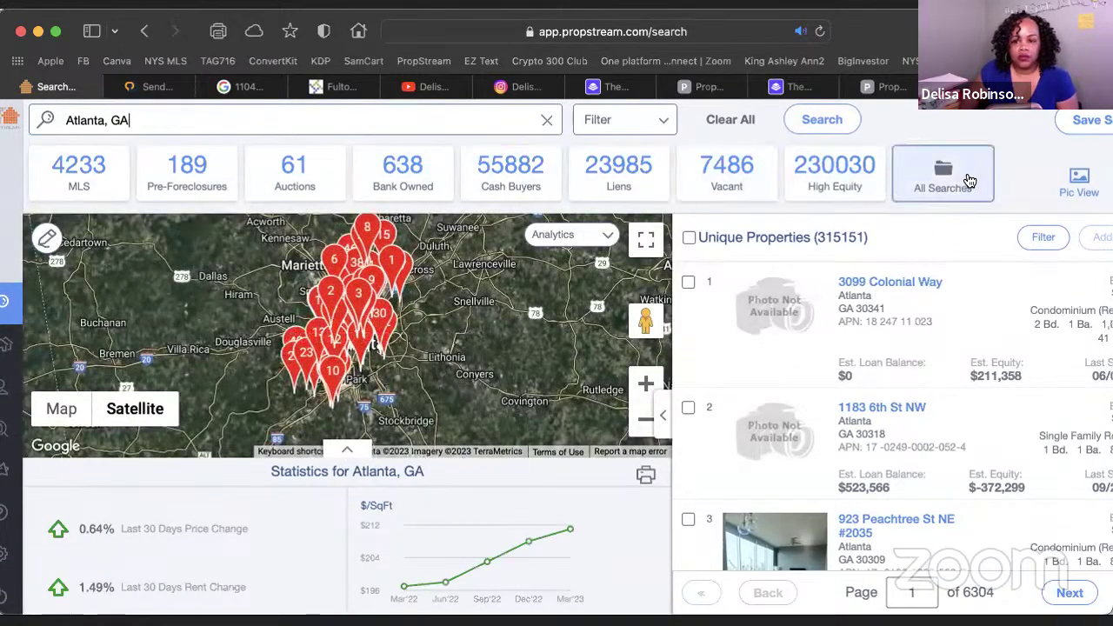
scroll(117, 242, "right", 2)
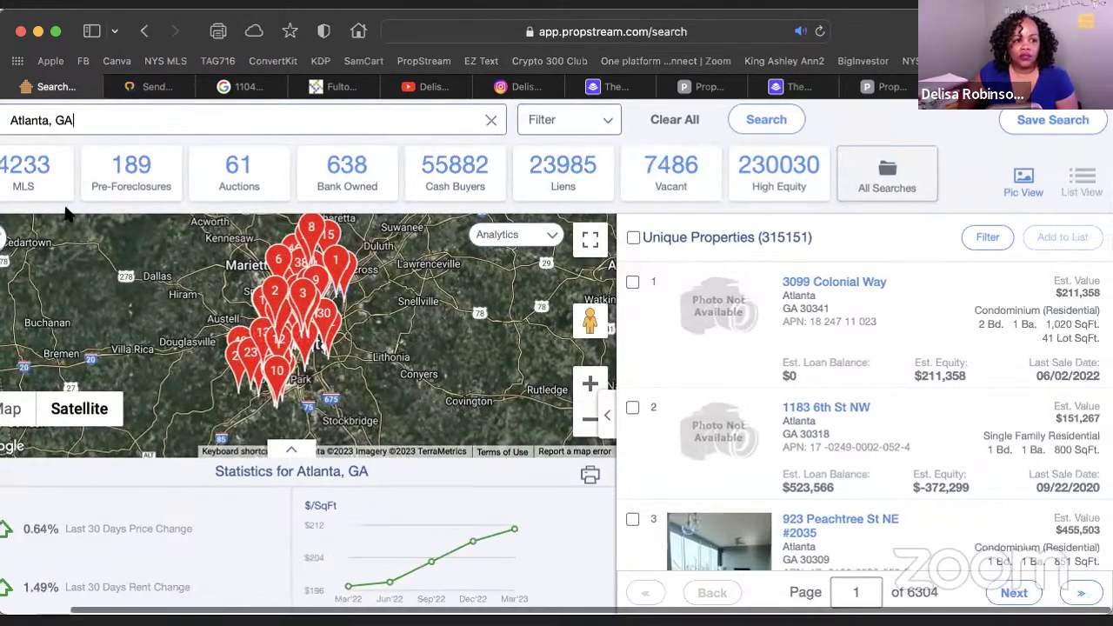
scroll(66, 215, "left", 2)
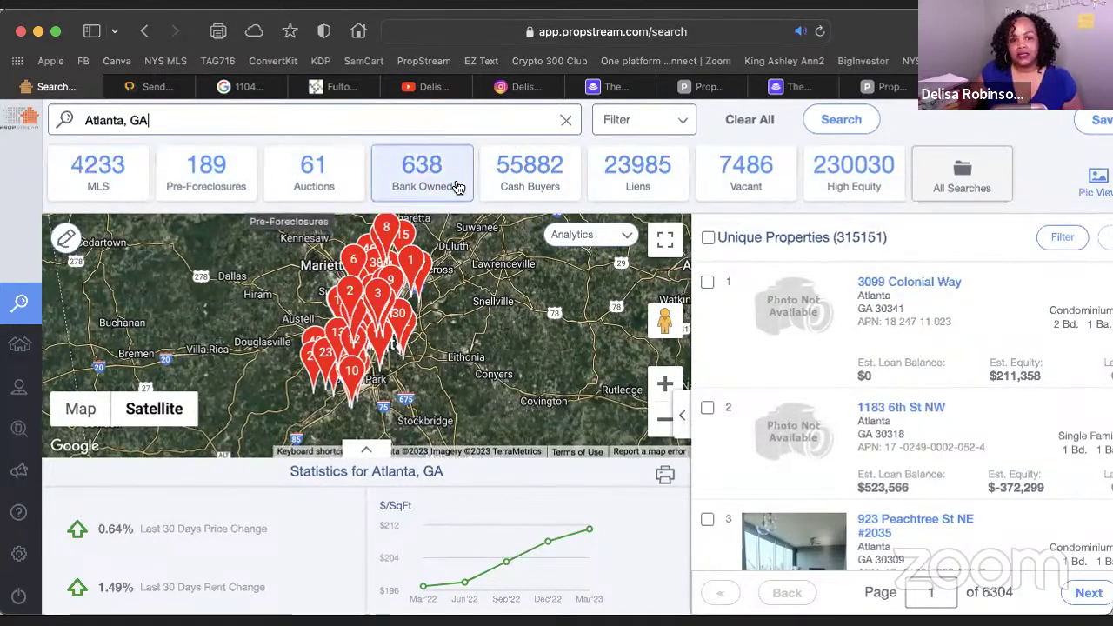
Filter the Atlanta results to the 55882 cash buyer properties
left_click(516, 183)
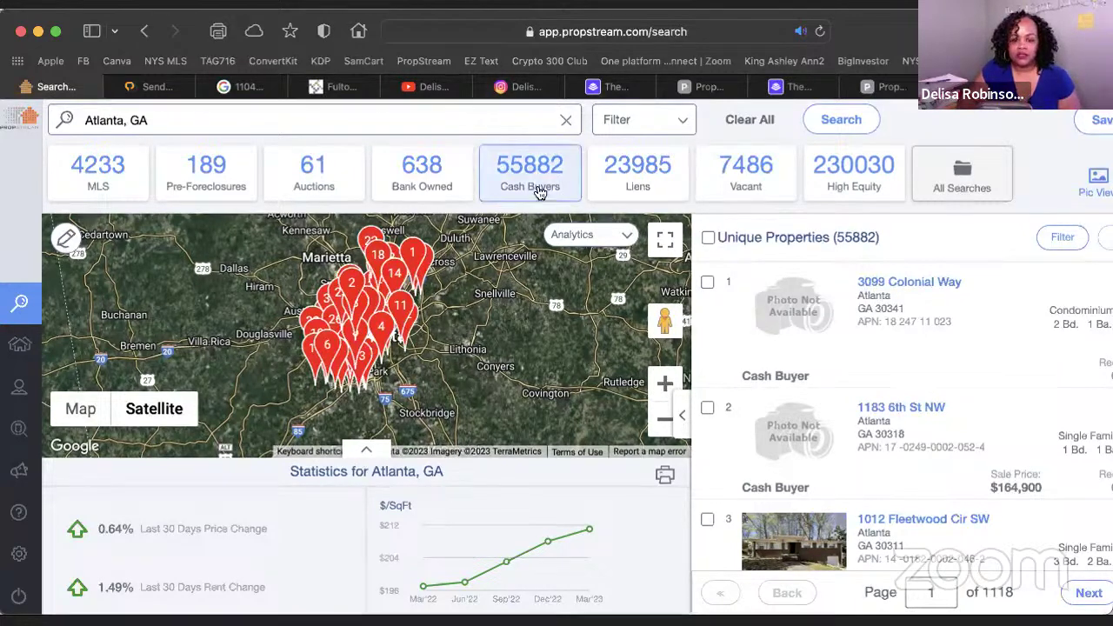
Limit Years of Ownership to a maximum of 1 in the Ownership Info filters
left_click(681, 116)
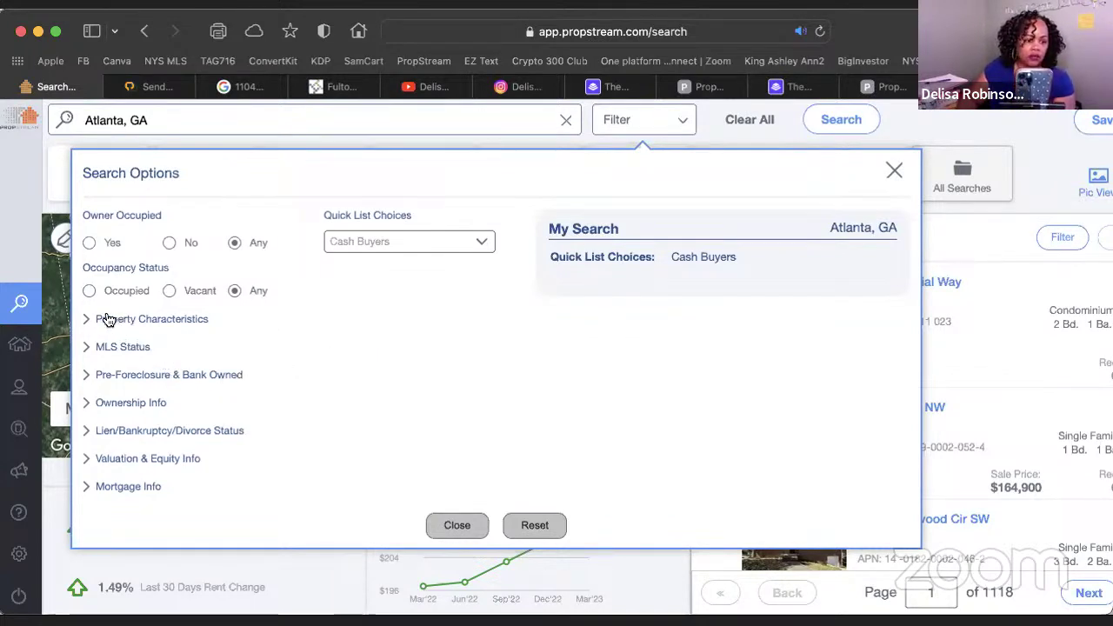
left_click(88, 405)
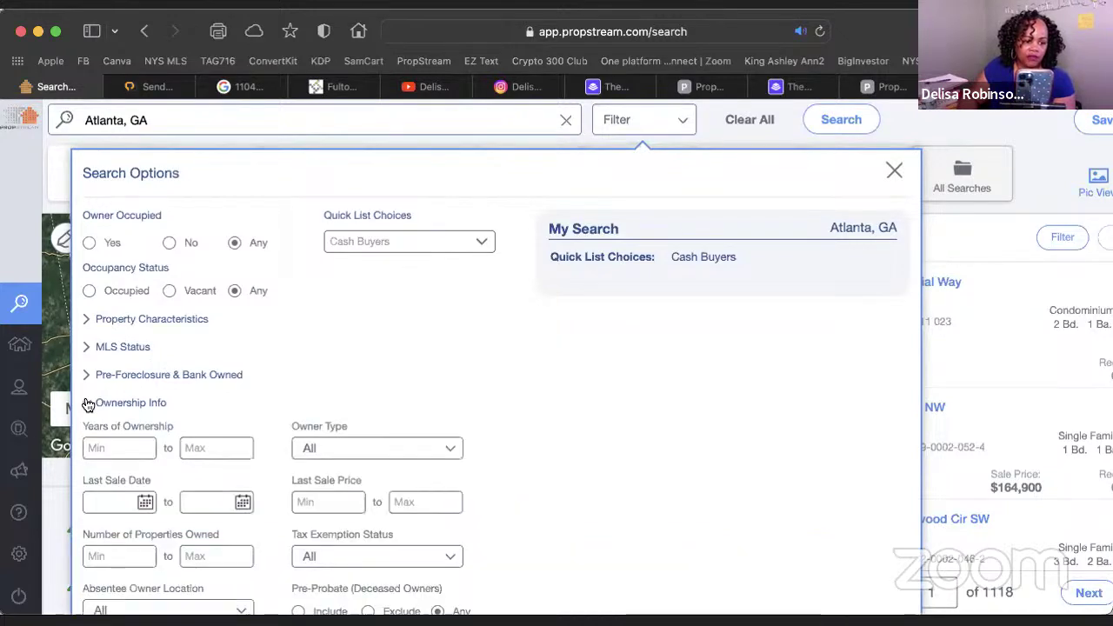
scroll(83, 417, "right", 2)
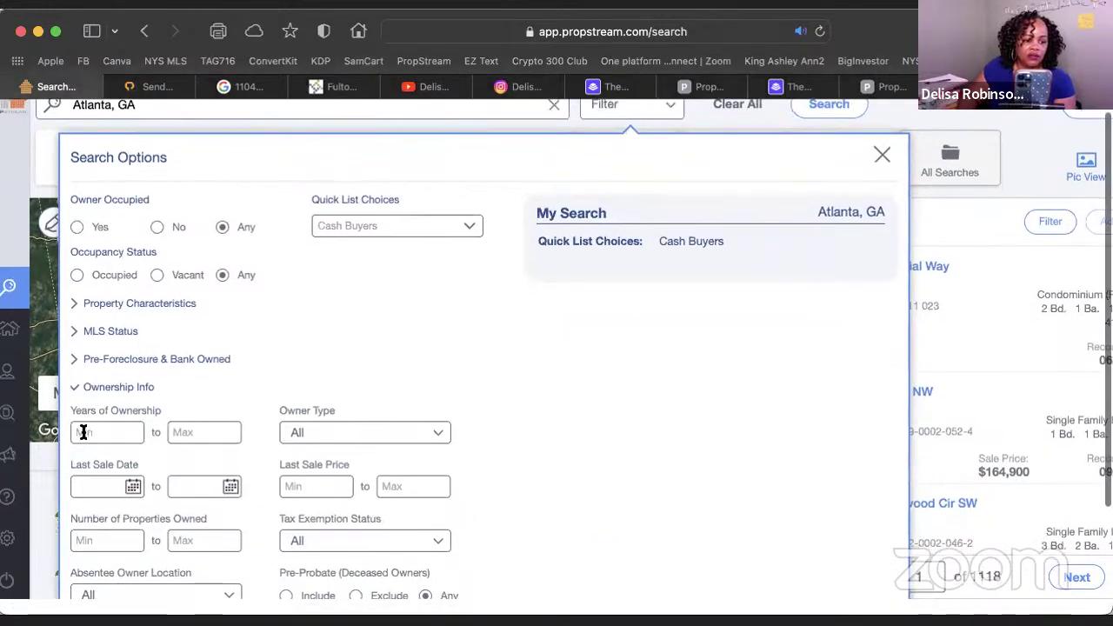
scroll(85, 441, "down", 1)
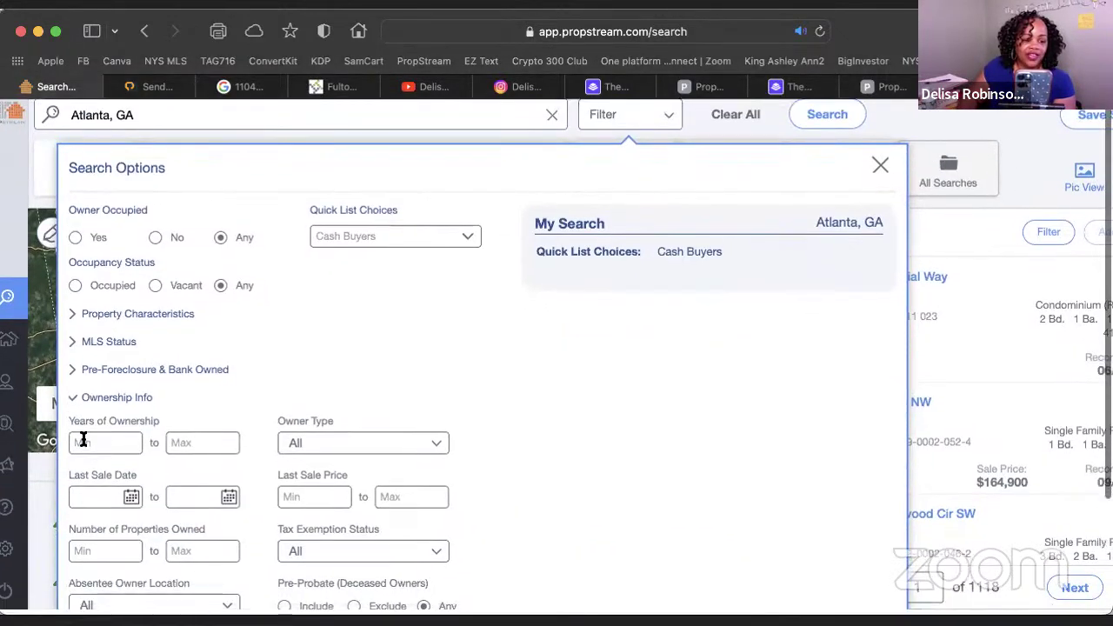
left_click(172, 443)
type("1")
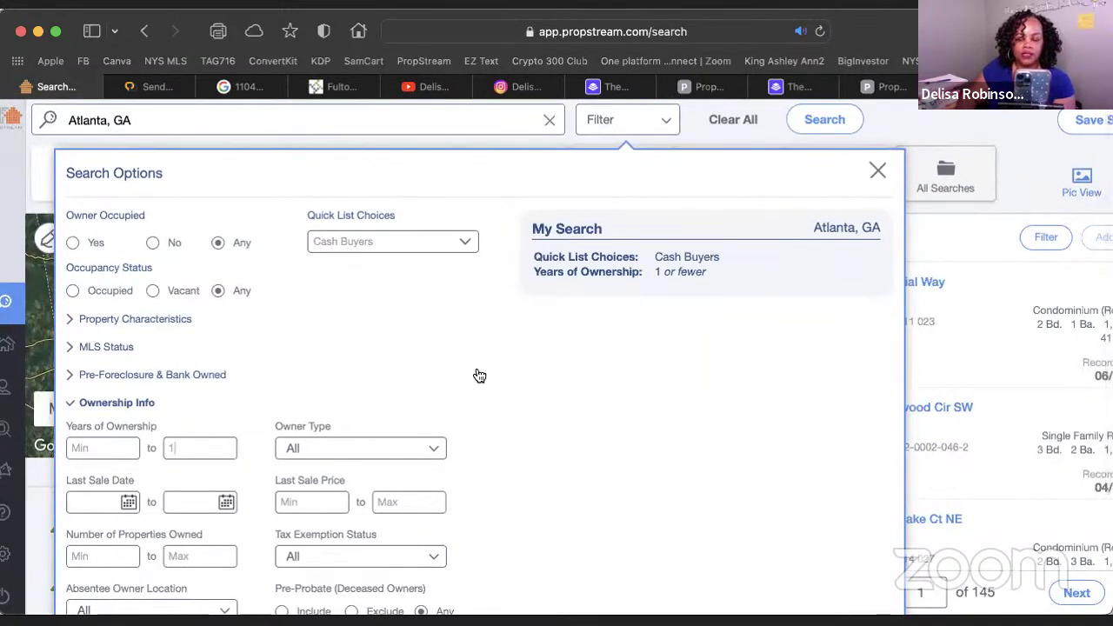
left_click(878, 174)
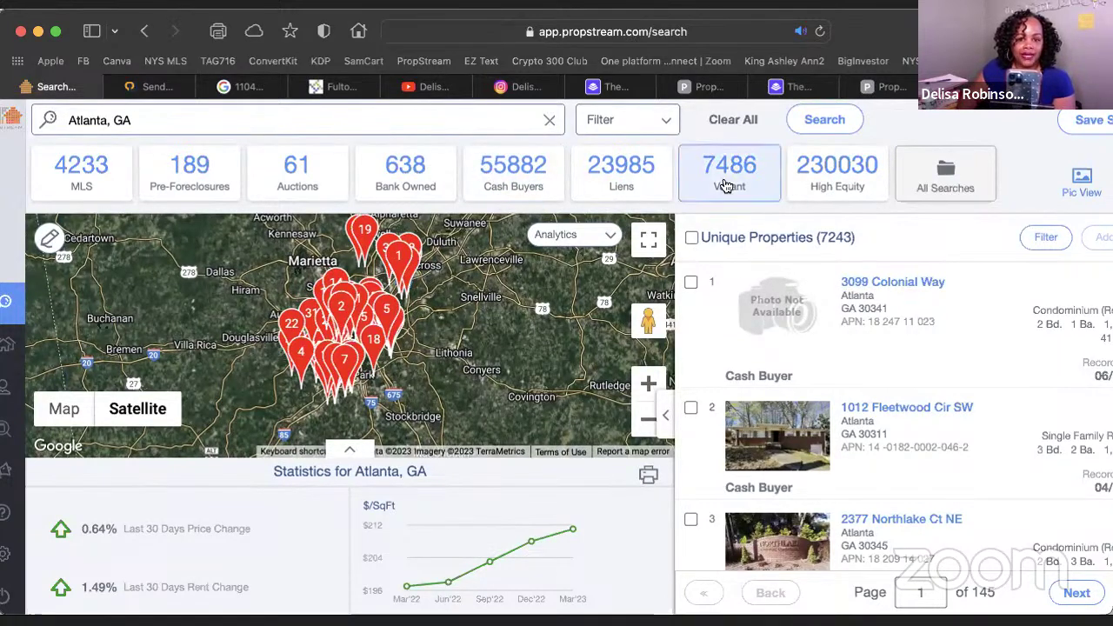
Set Number of Properties Owned to a minimum of 2, leaving 5964 properties
left_click(661, 124)
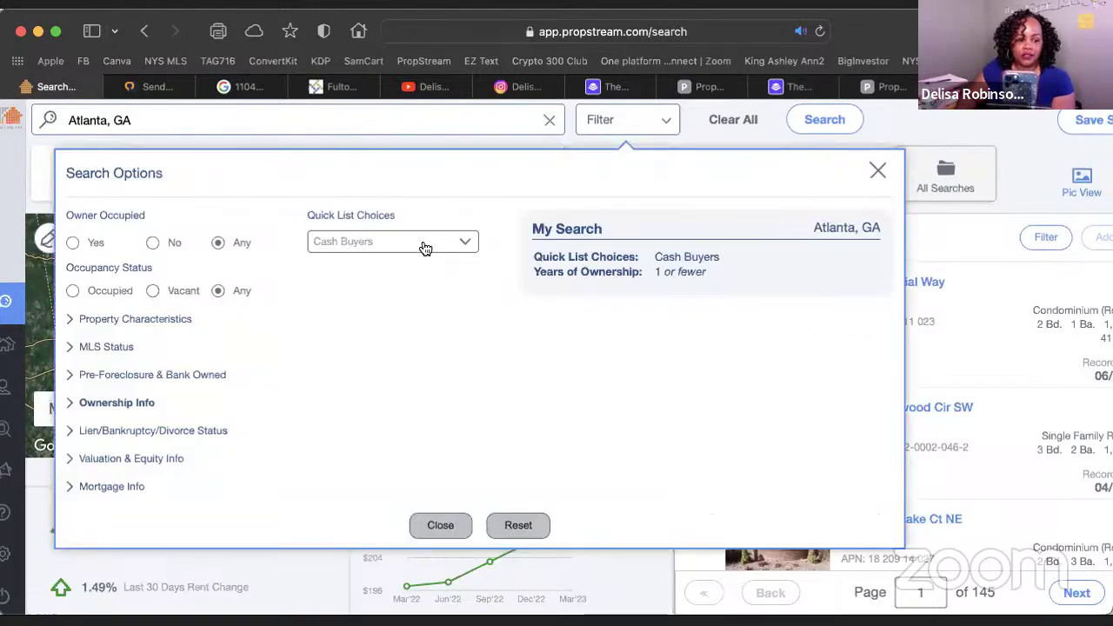
left_click(71, 402)
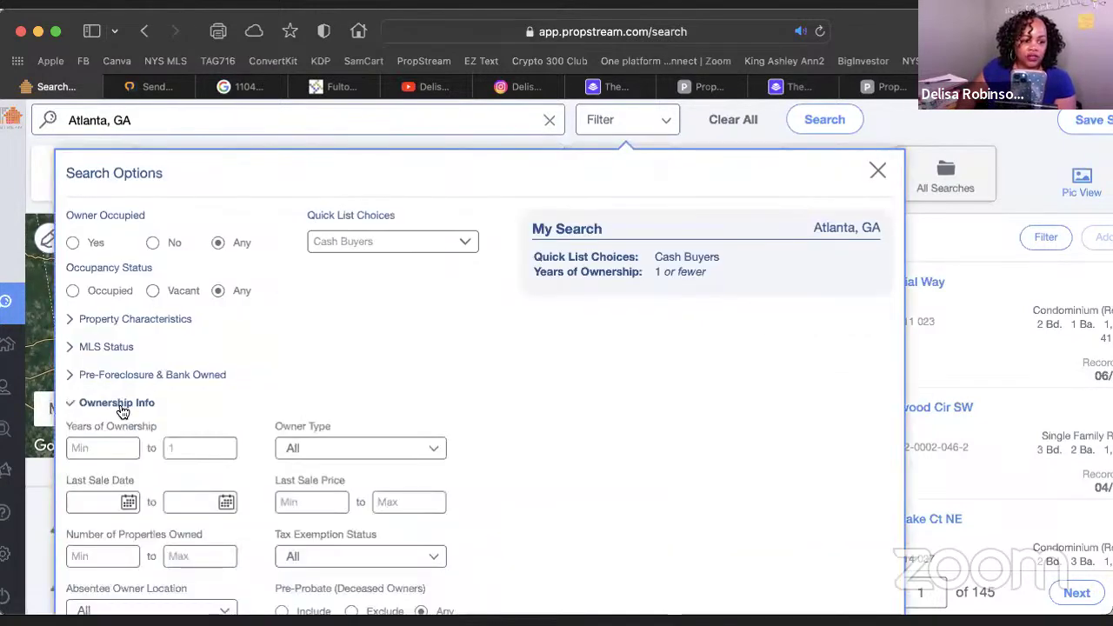
scroll(119, 485, "down", 3)
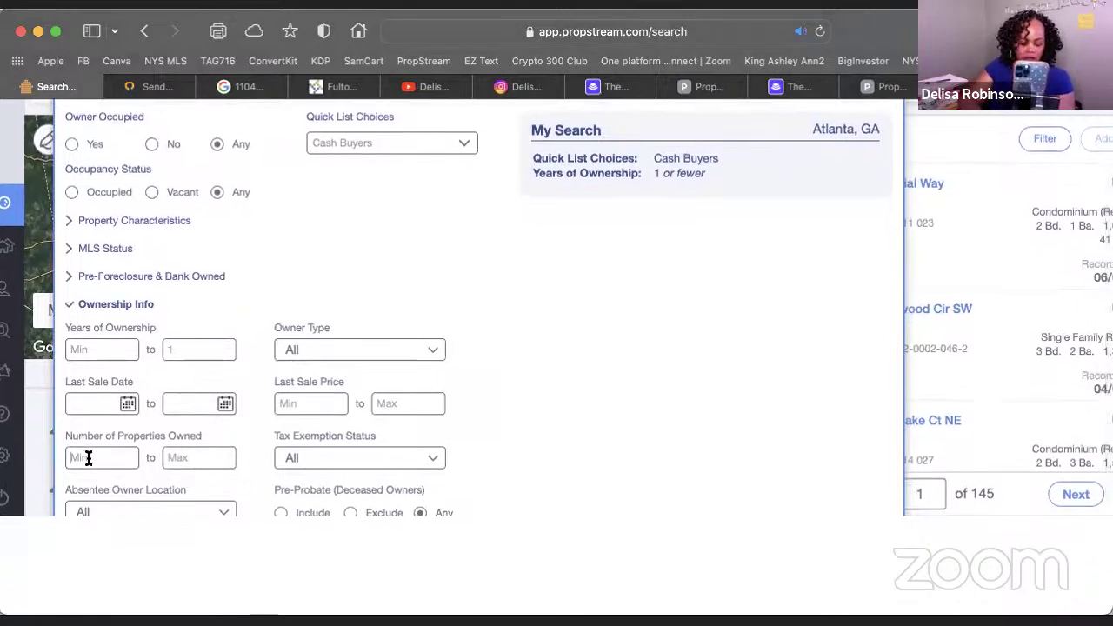
left_click(88, 458)
type("2")
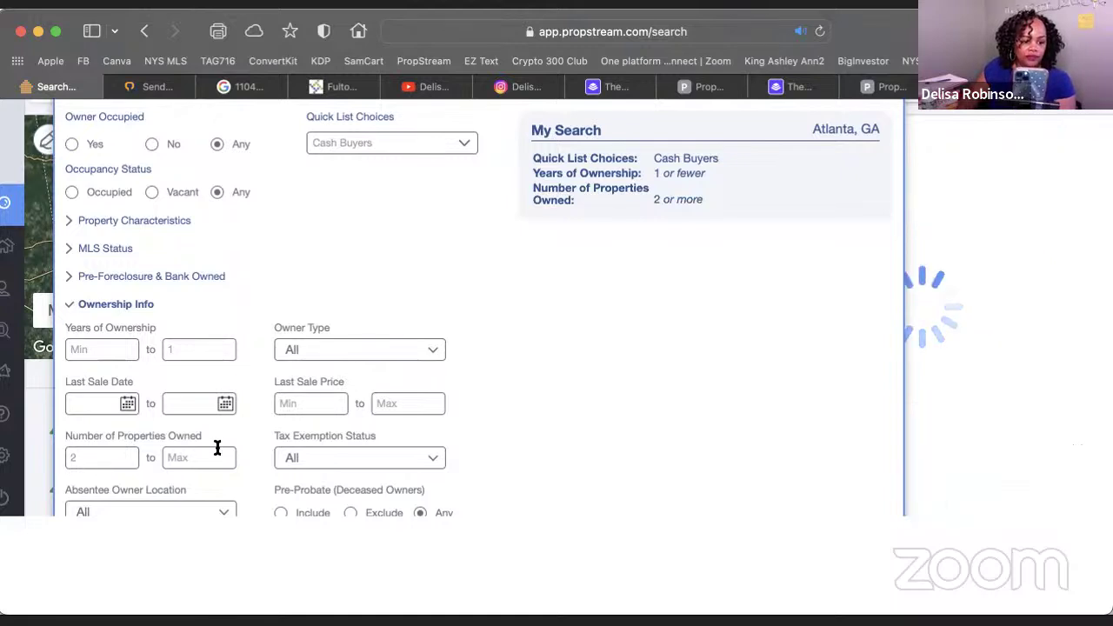
left_click(112, 458)
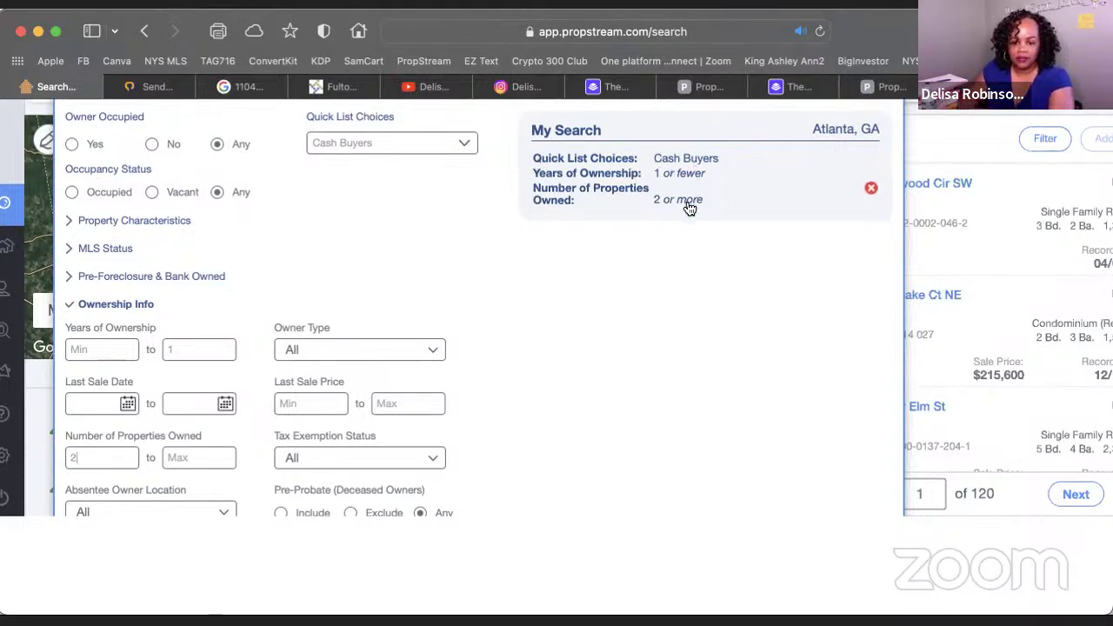
scroll(861, 187, "up", 3)
left_click(873, 168)
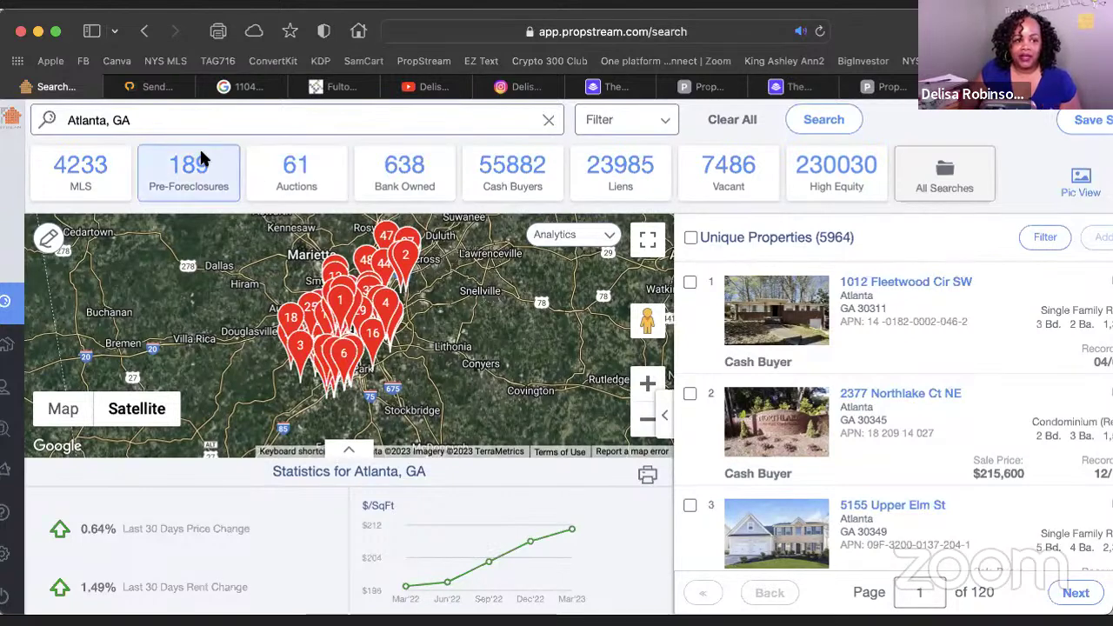
Change the search location to 30310, GA, narrowing results to 367 properties
left_click(112, 120)
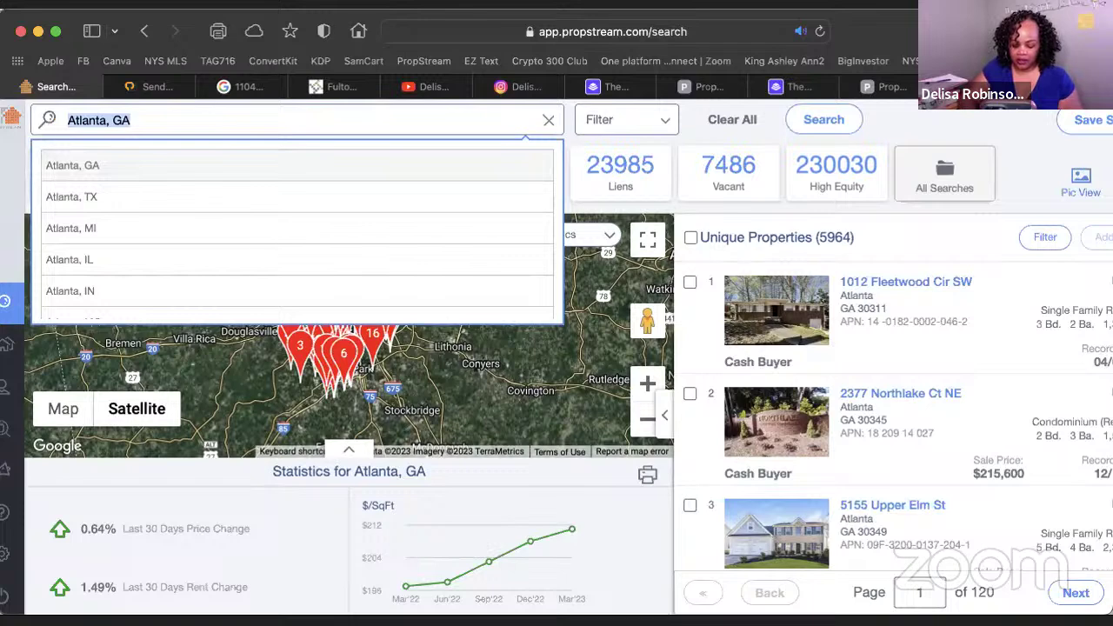
type("30310")
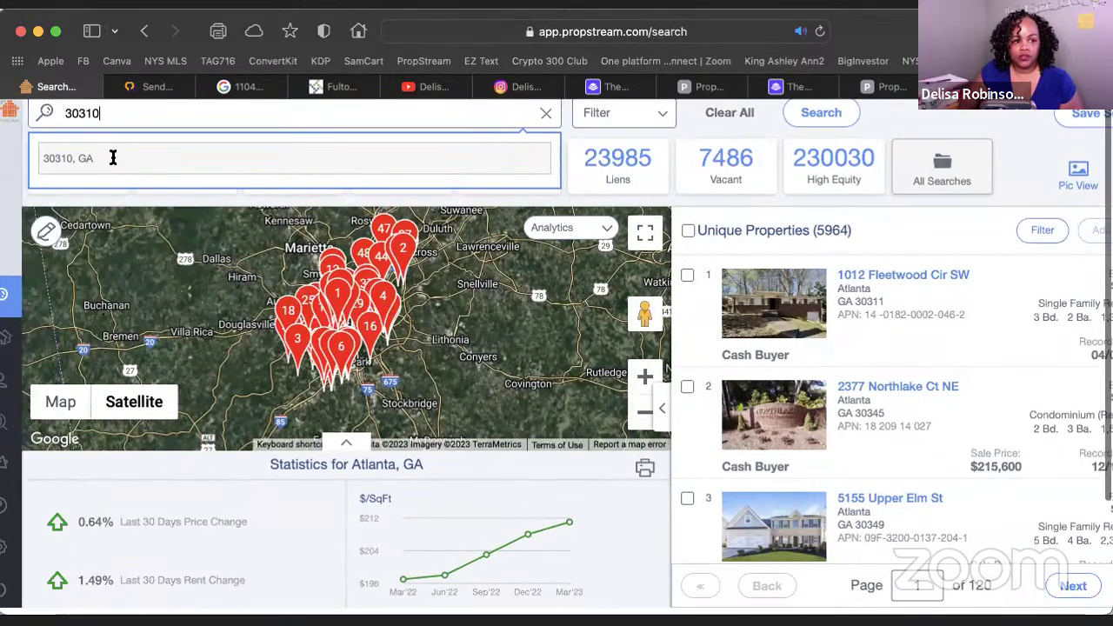
left_click(112, 156)
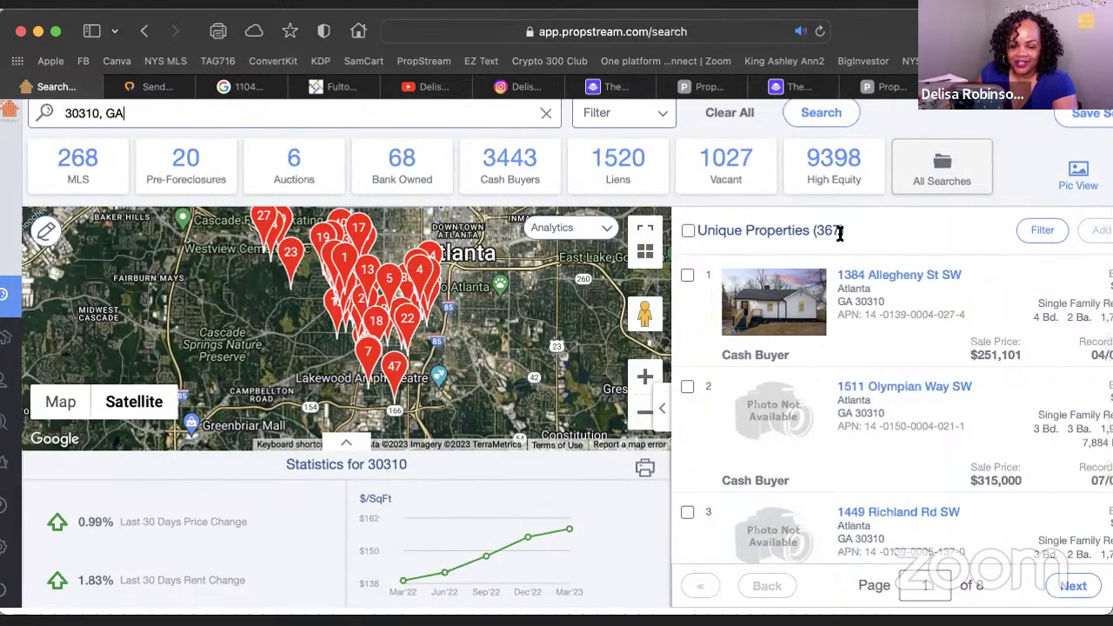
Check the filter settings, then open the first result's property detail page
left_click(663, 118)
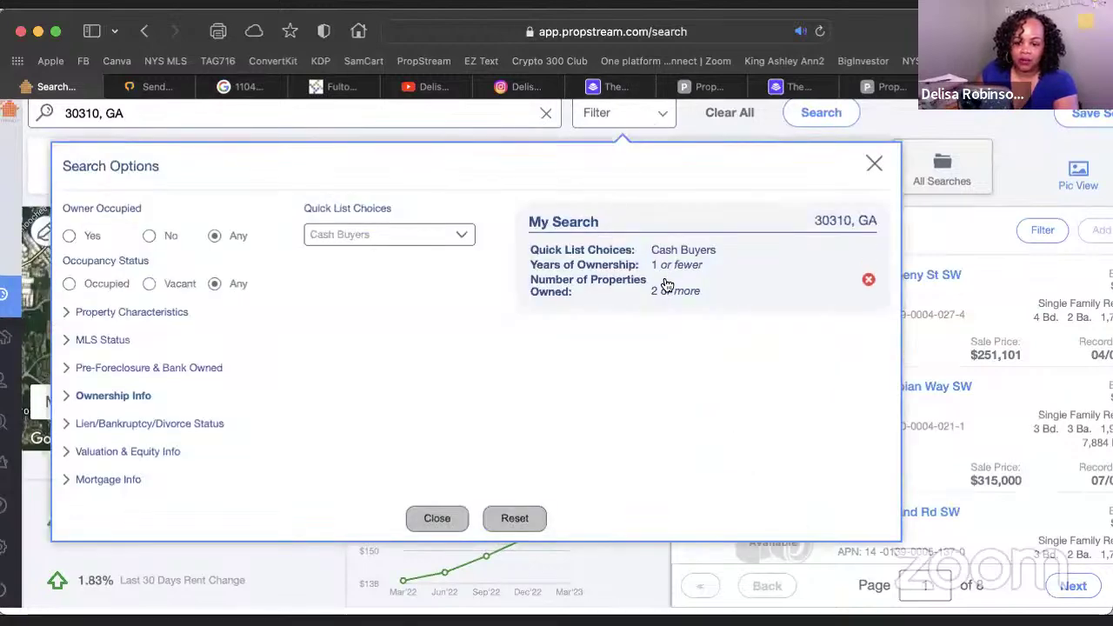
left_click(874, 164)
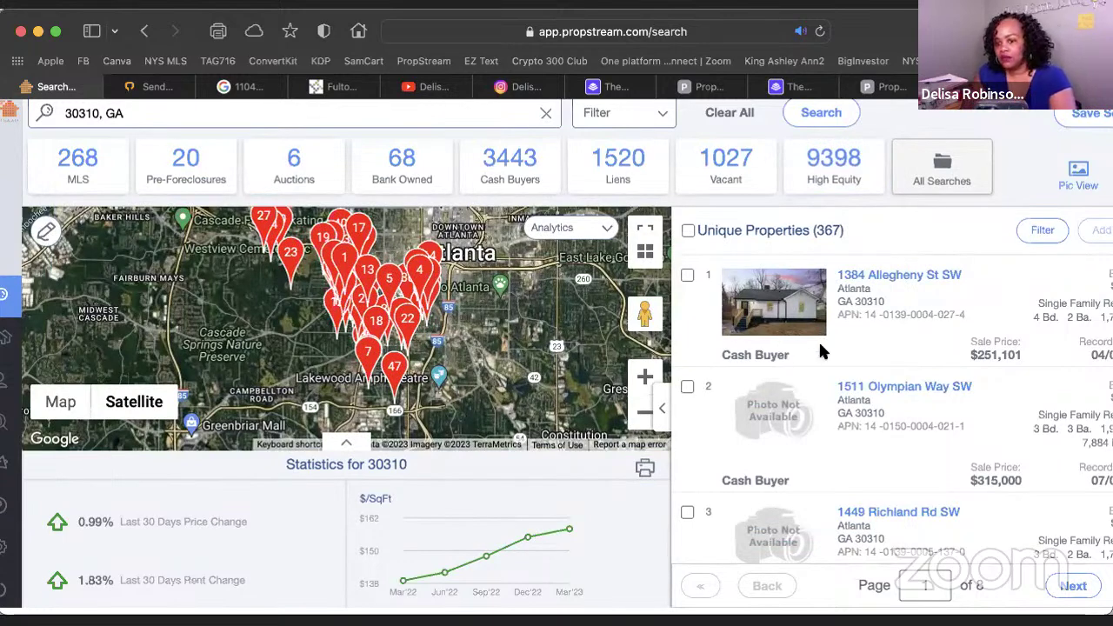
left_click(772, 319)
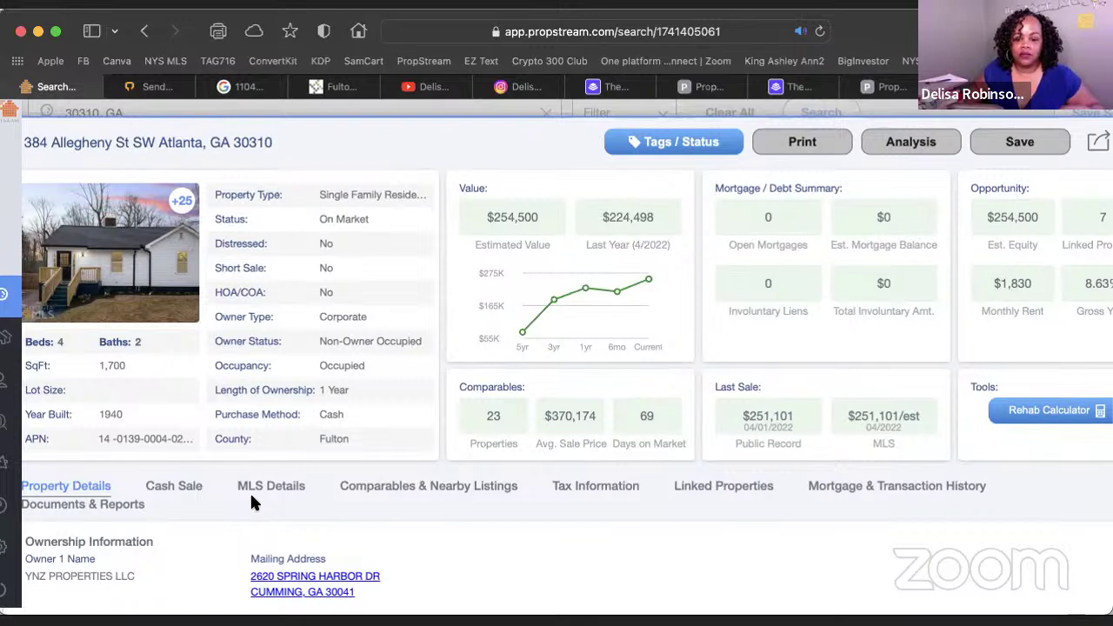
Show the owner's linked properties: 7 owned, $2,293,135 value, $2,208,673 equity
left_click(735, 492)
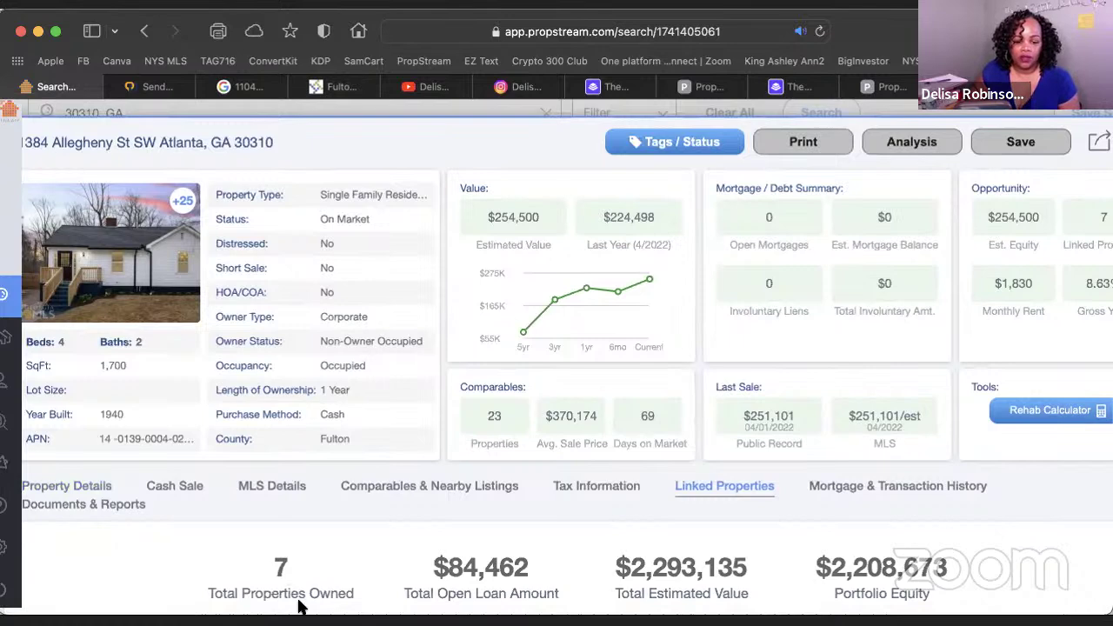
scroll(298, 604, "down", 3)
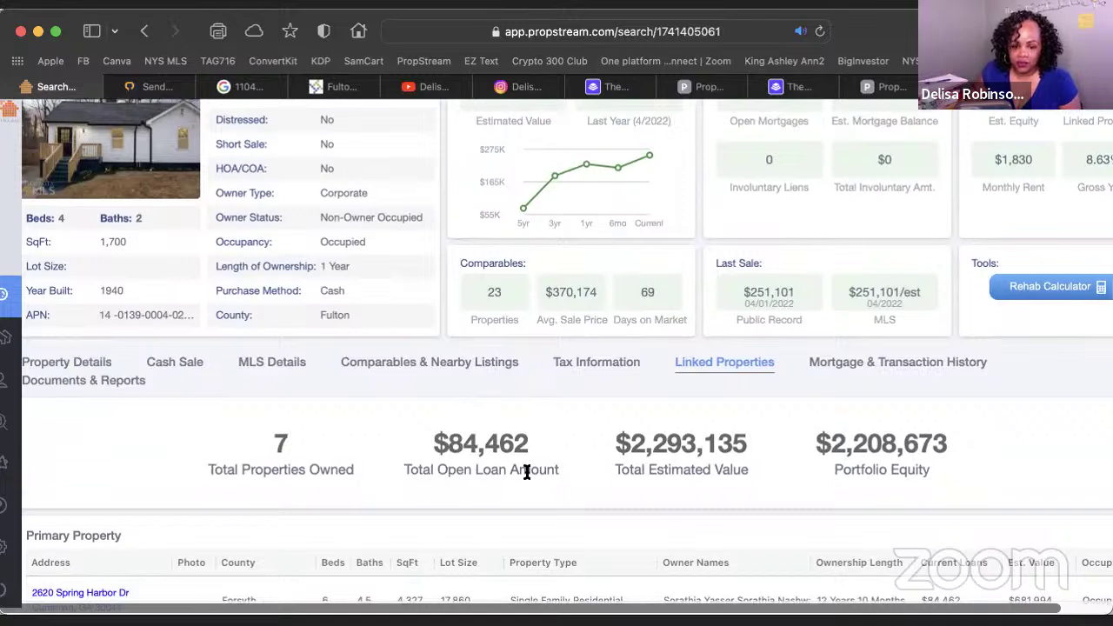
scroll(683, 461, "down", 1)
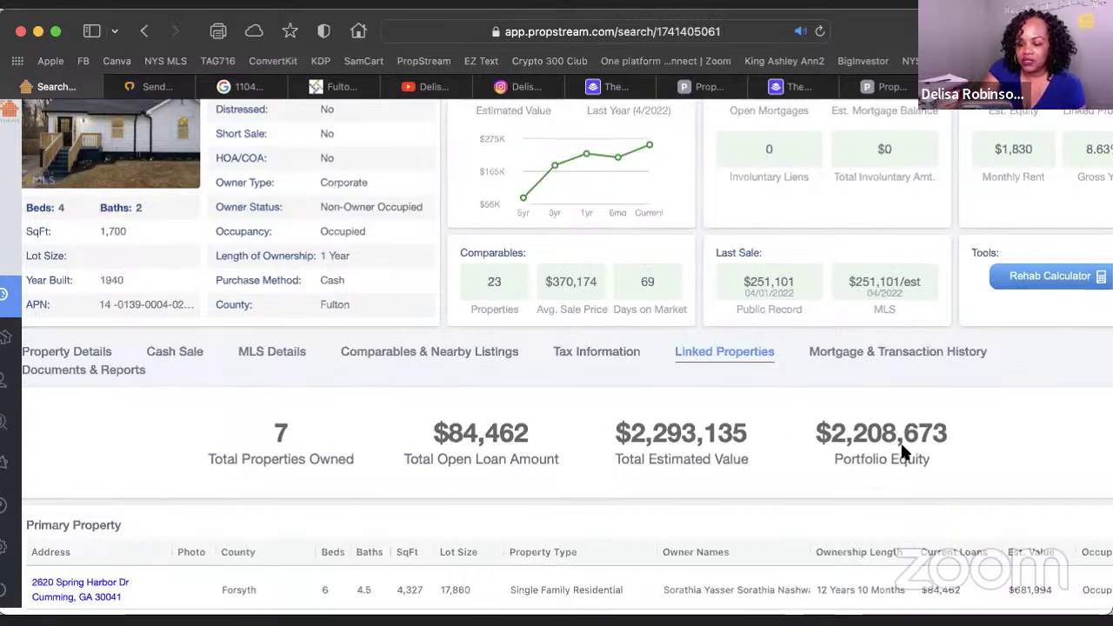
scroll(896, 450, "right", 2)
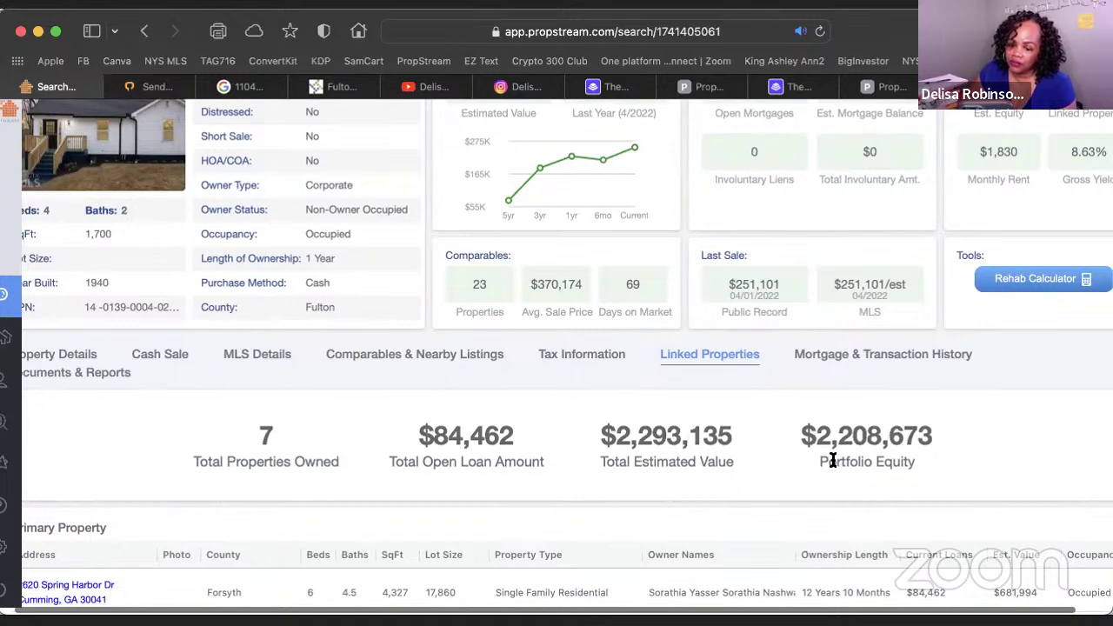
scroll(832, 461, "right", 1)
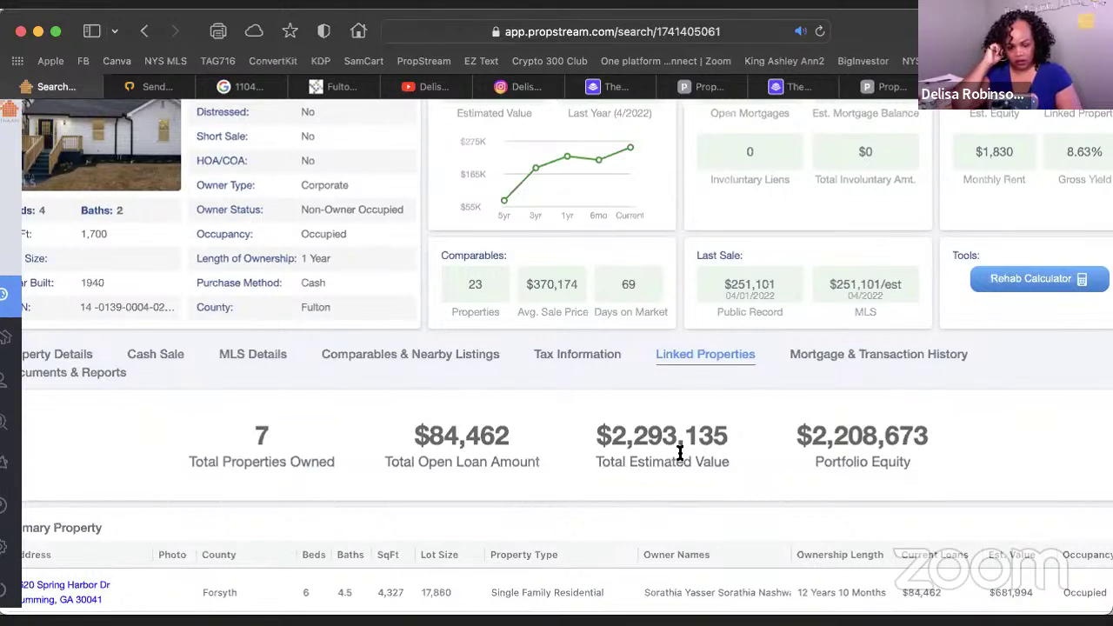
scroll(936, 368, "up", 1)
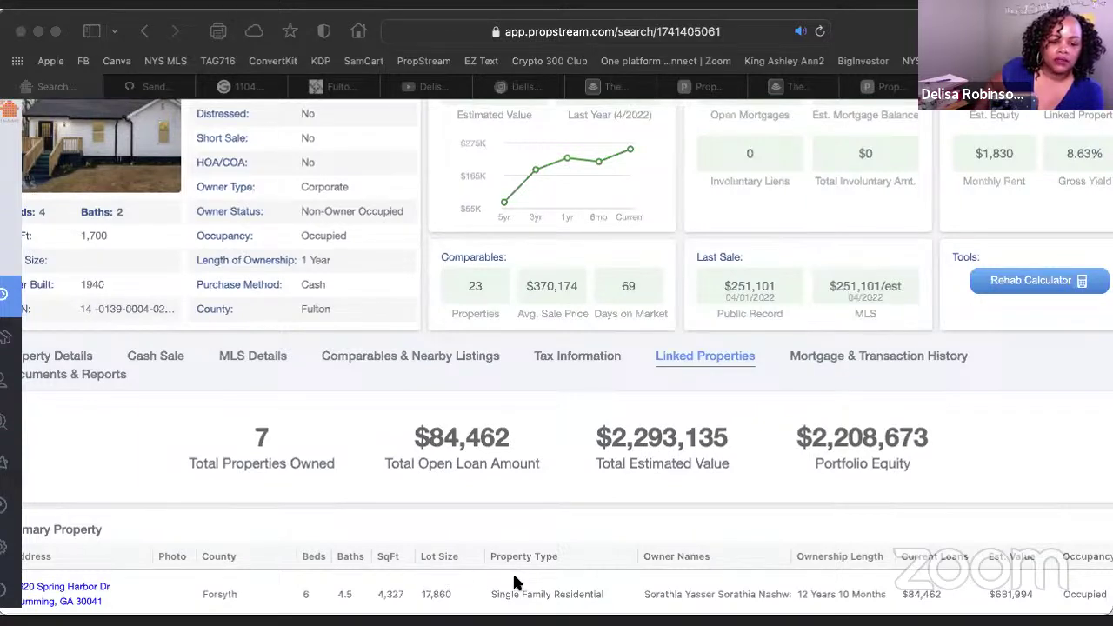
left_click(289, 400)
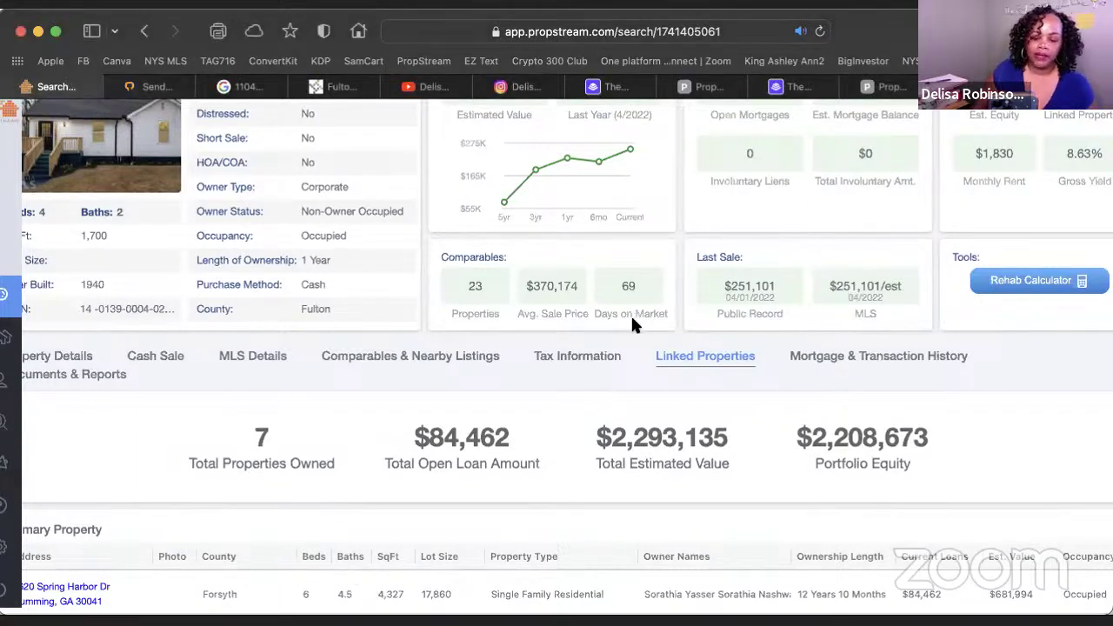
scroll(632, 320, "down", 1)
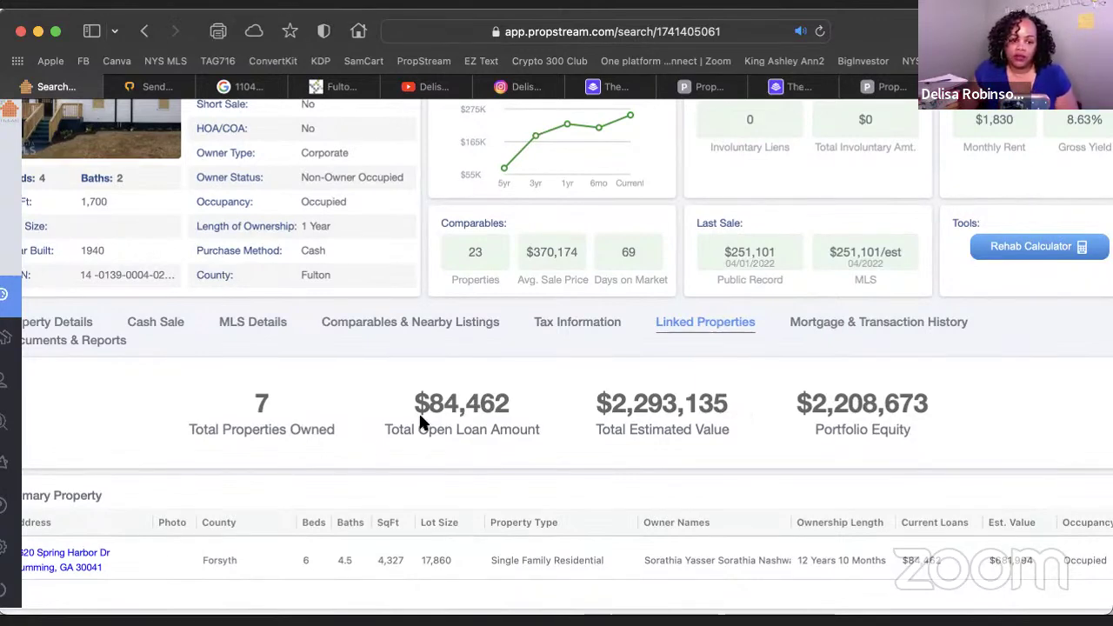
scroll(892, 402, "down", 4)
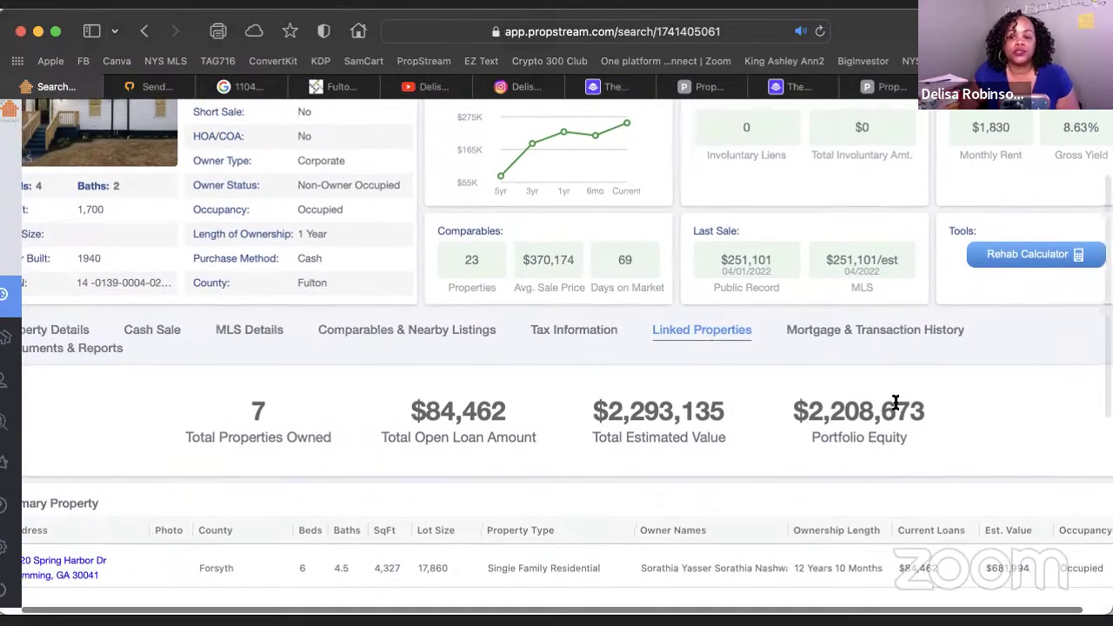
scroll(895, 403, "down", 3)
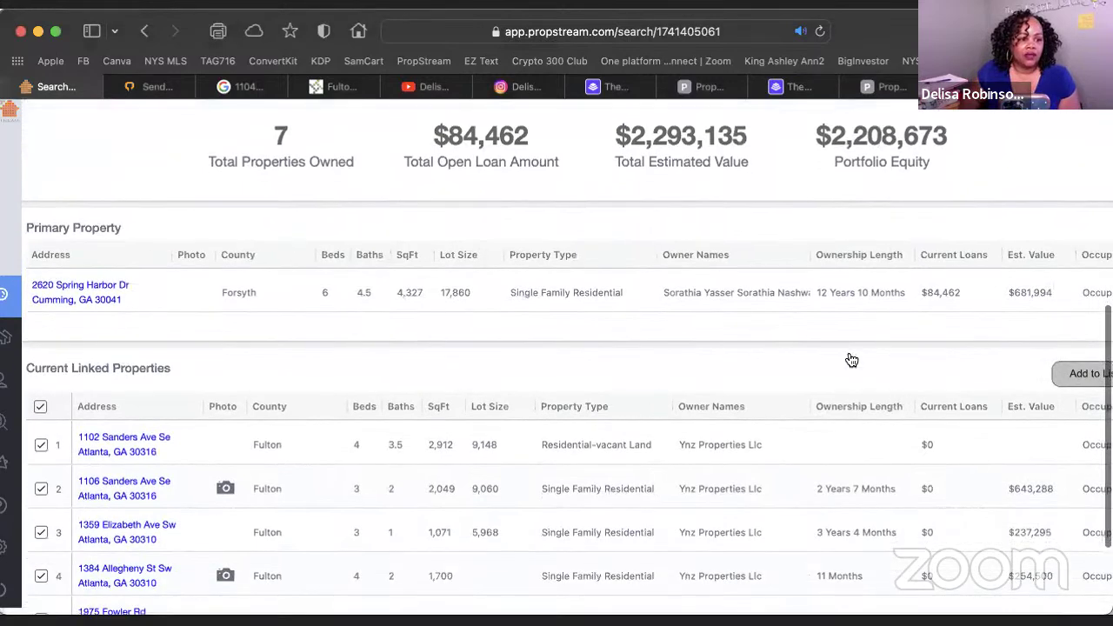
mouse_move(59, 300)
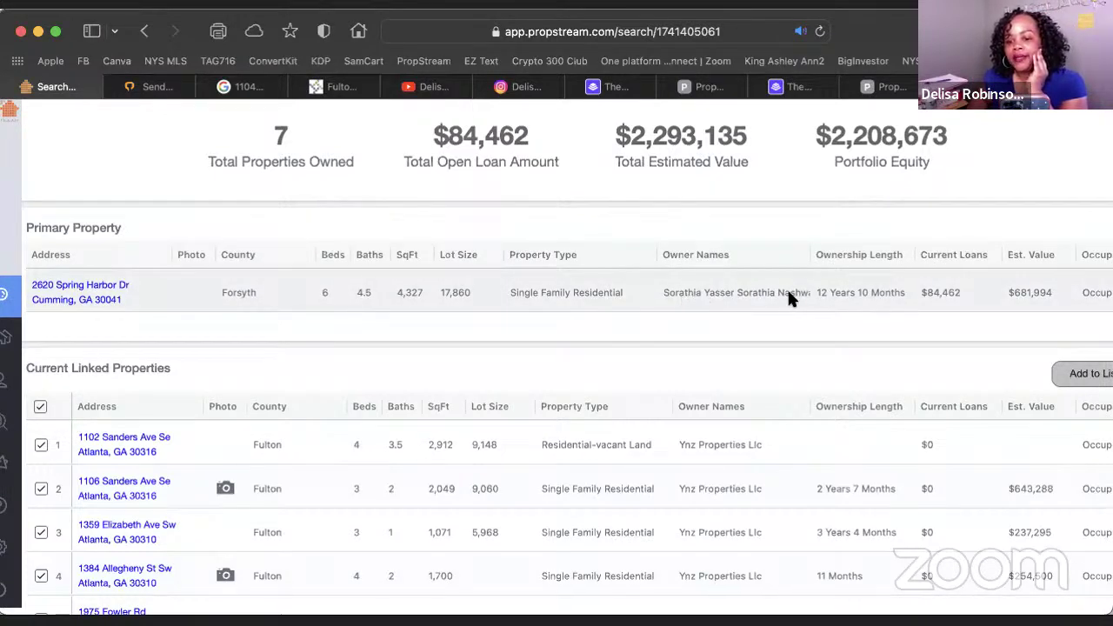
scroll(788, 291, "down", 3)
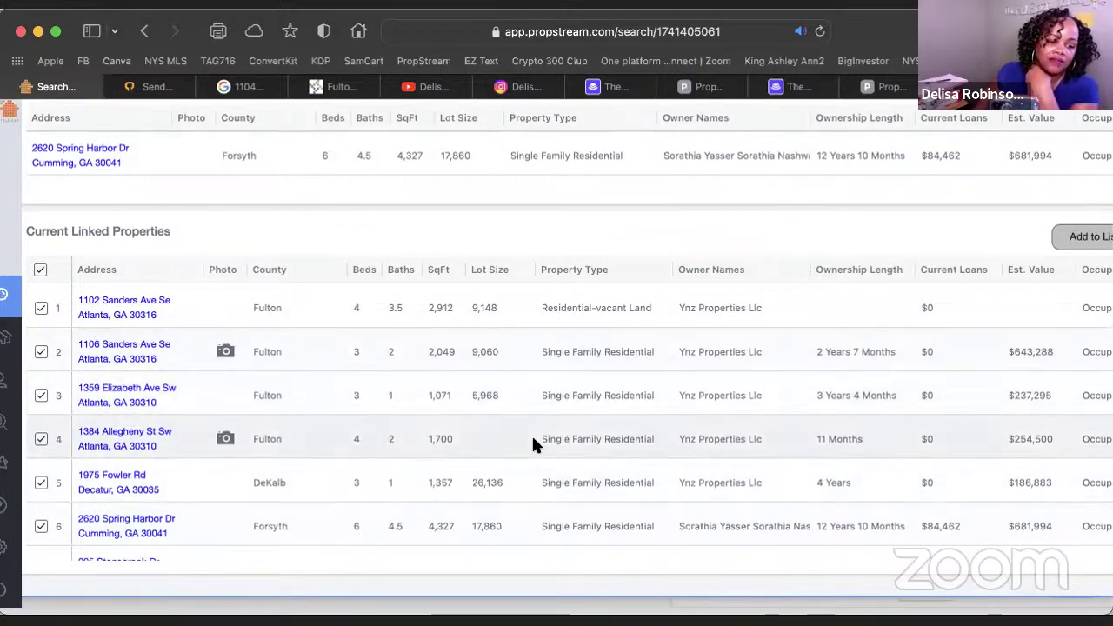
scroll(531, 433, "down", 1)
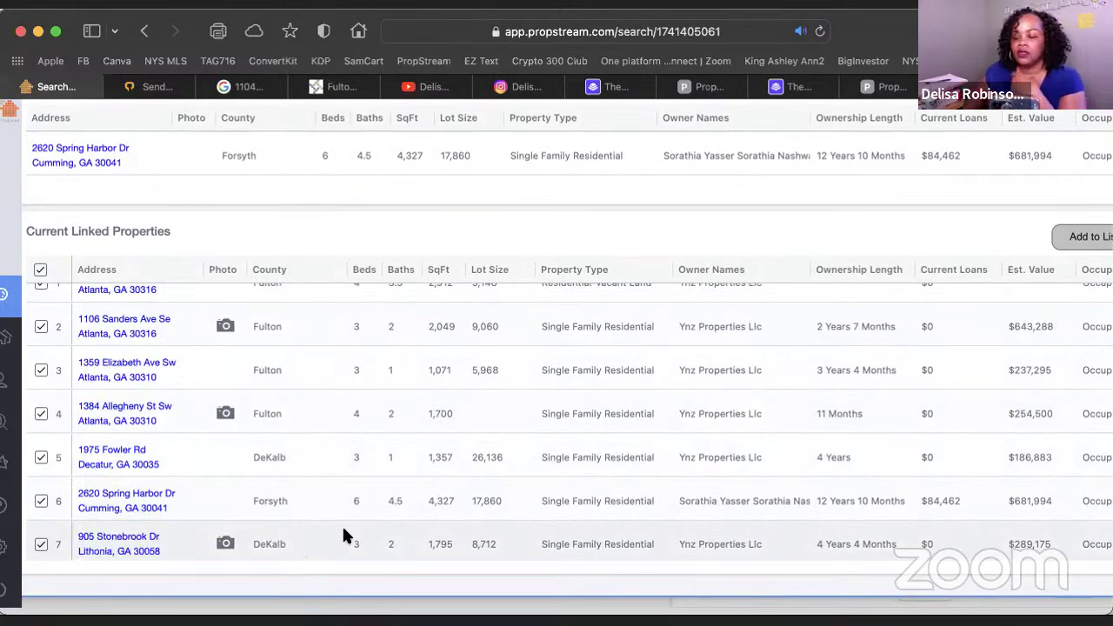
scroll(482, 513, "down", 1)
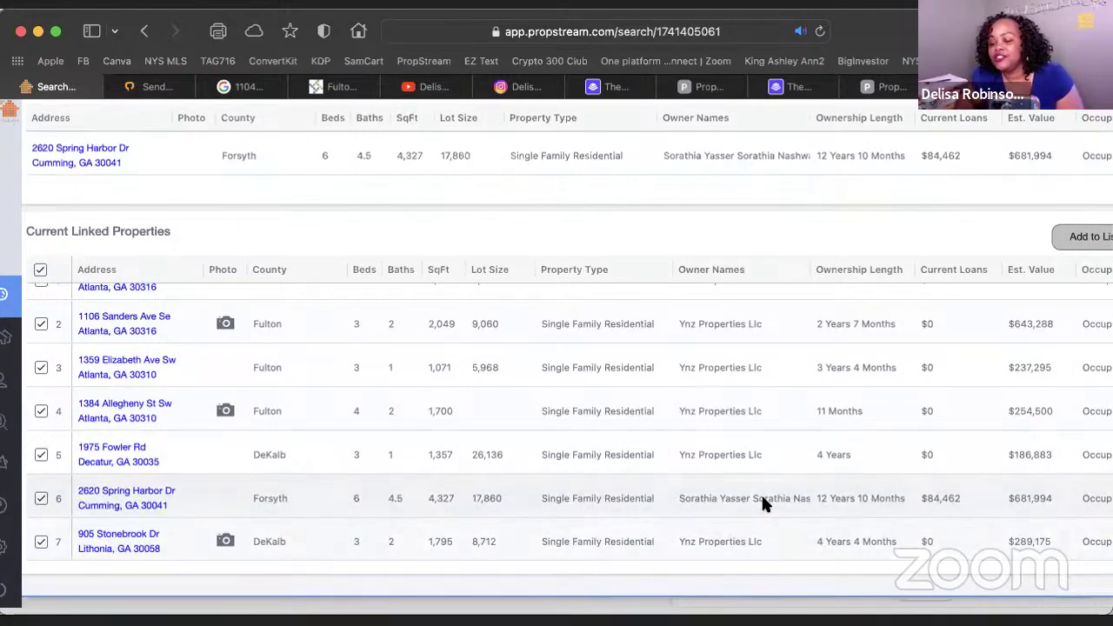
scroll(761, 503, "up", 1)
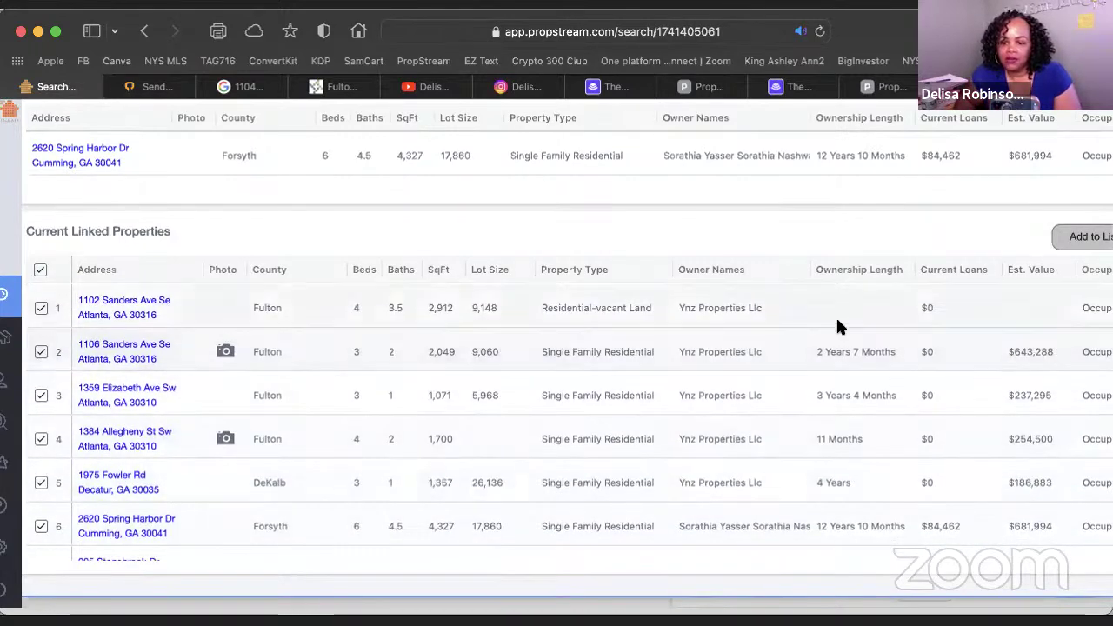
scroll(836, 485, "up", 5)
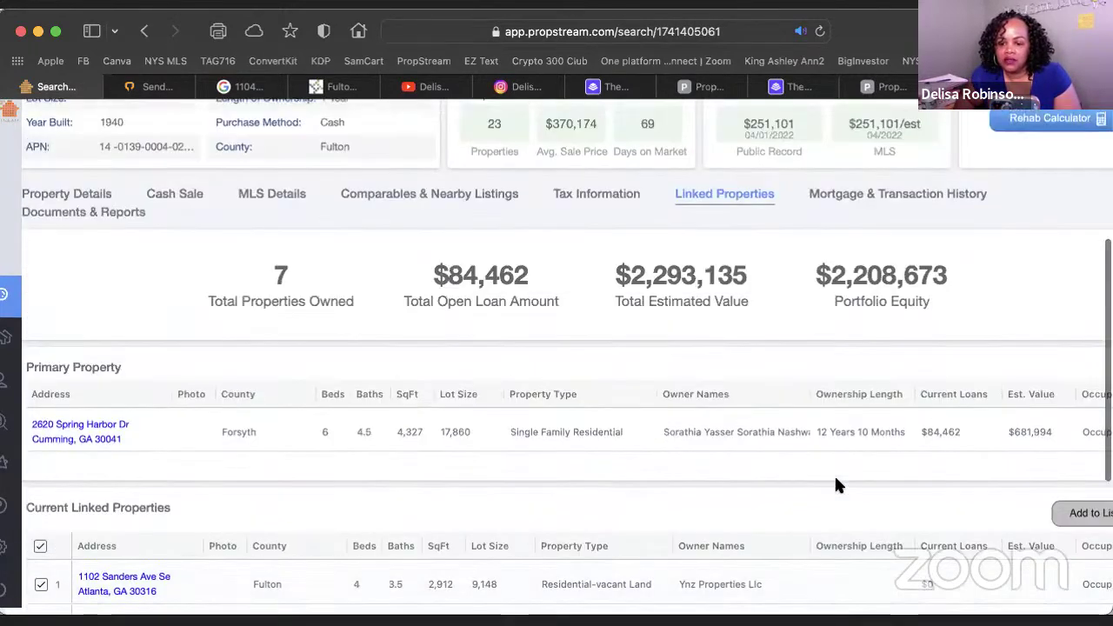
Review the linked properties table again, then open a new blank Safari tab
scroll(837, 484, "up", 1)
scroll(836, 485, "down", 4)
scroll(835, 480, "down", 4)
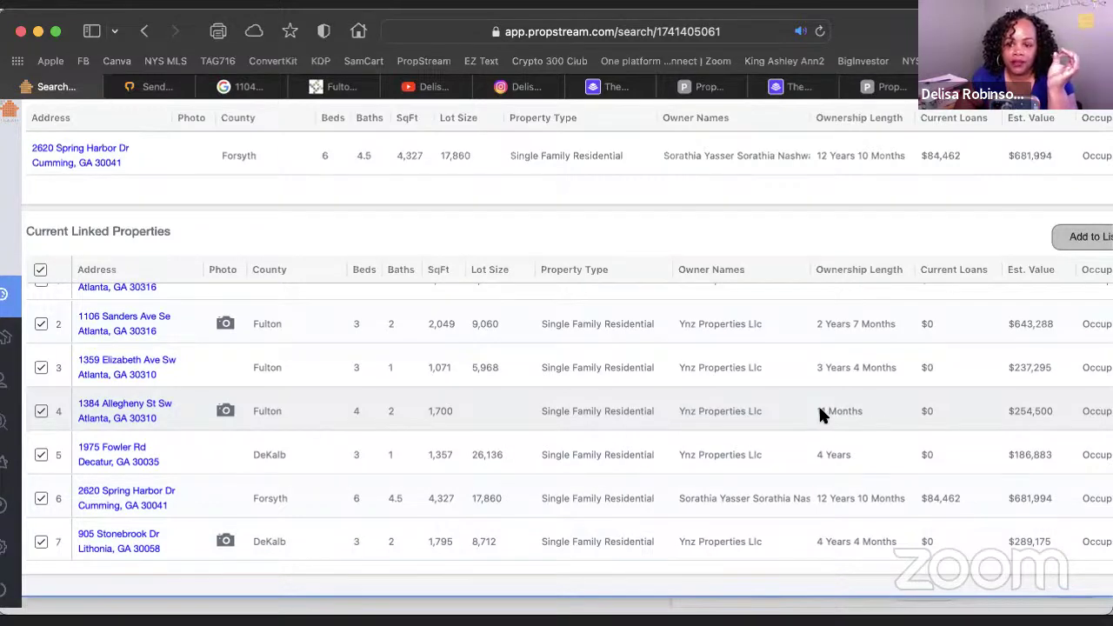
scroll(820, 410, "up", 1)
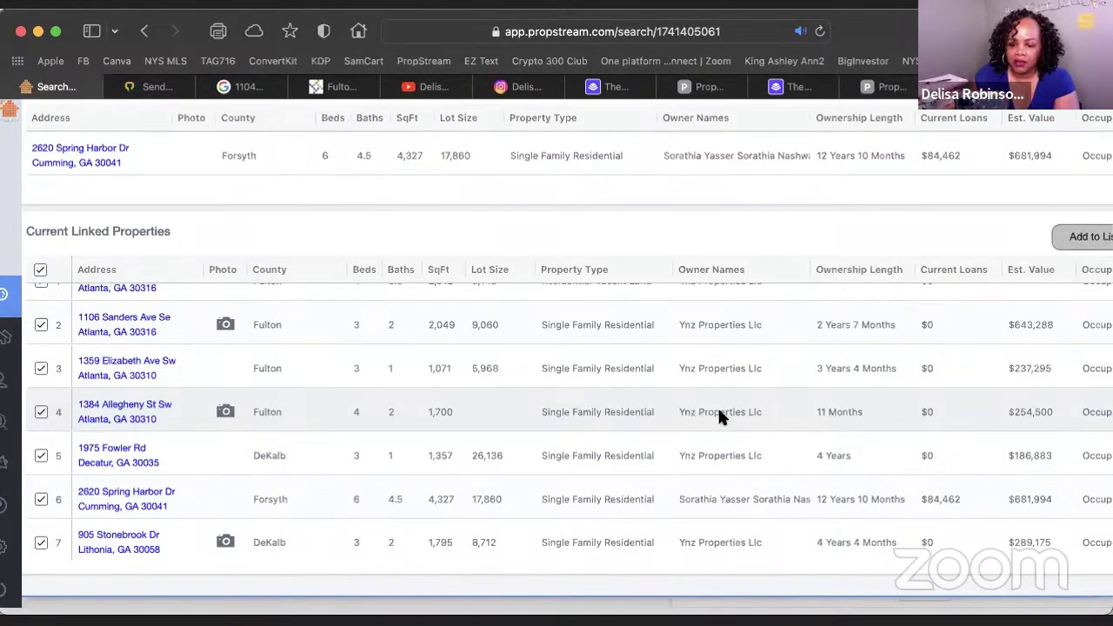
scroll(585, 413, "right", 1)
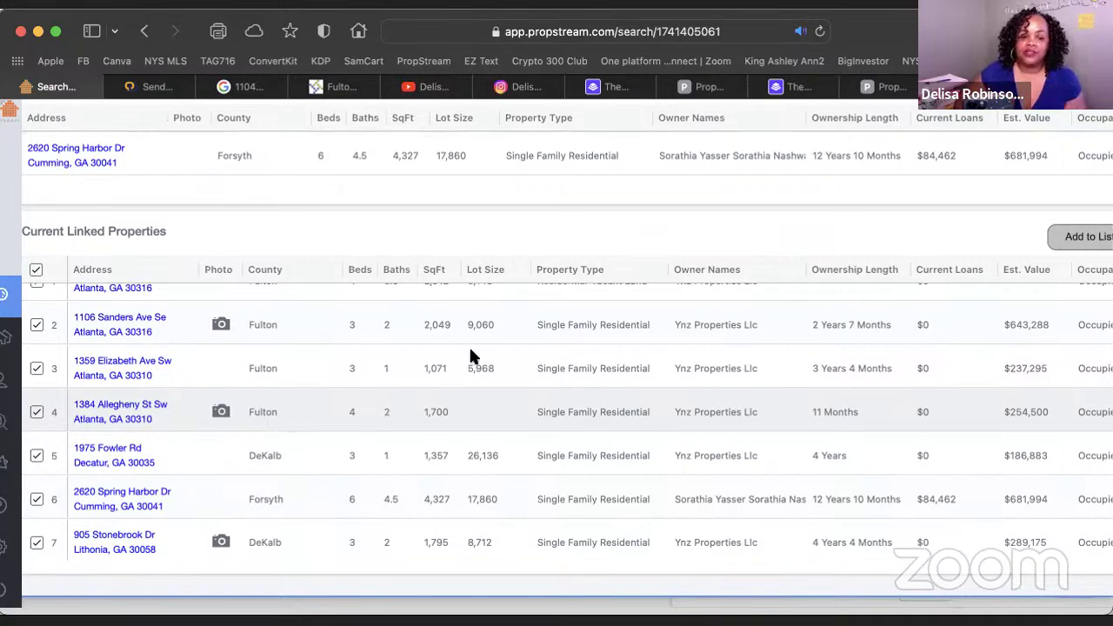
scroll(461, 344, "up", 3)
scroll(459, 343, "up", 5)
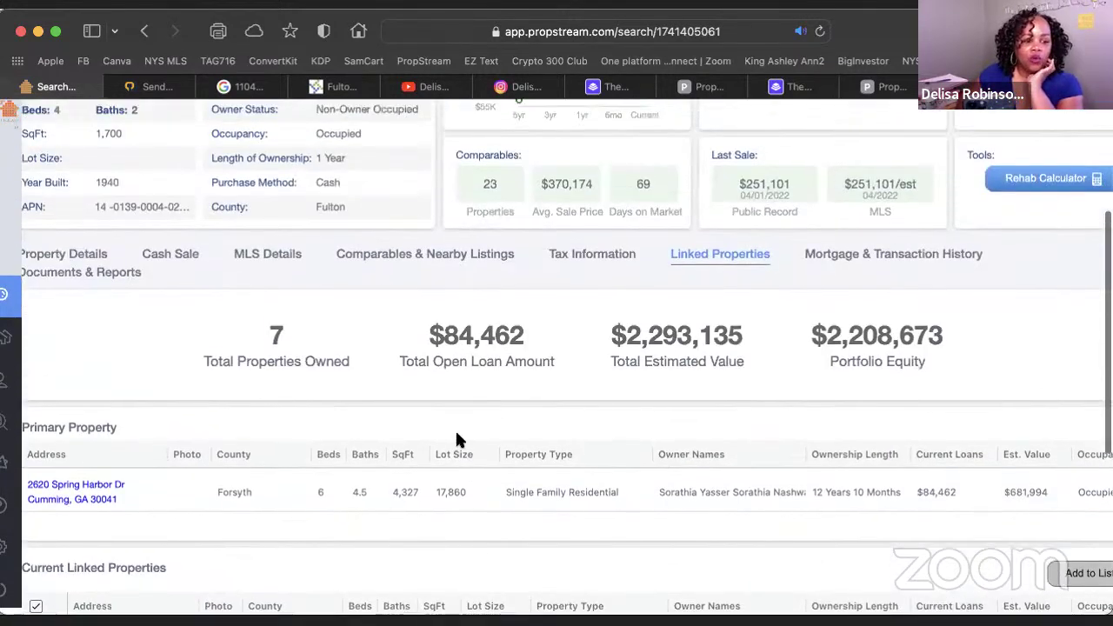
scroll(456, 433, "down", 3)
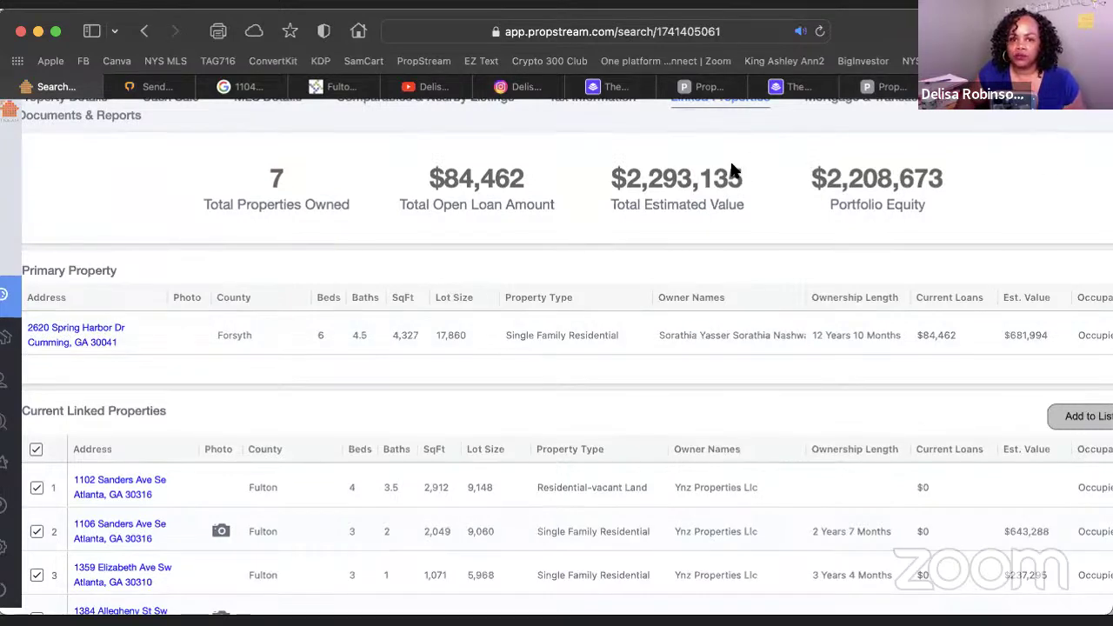
key("super+t")
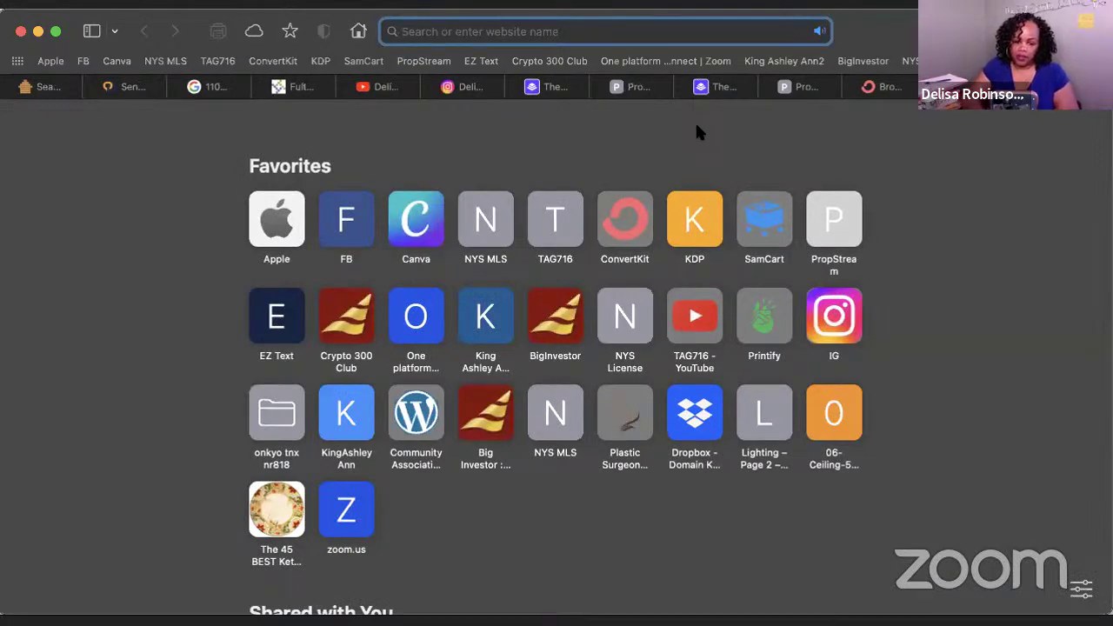
Load truepeoplesearch.com in the new tab
type("truepeoplesearch.c")
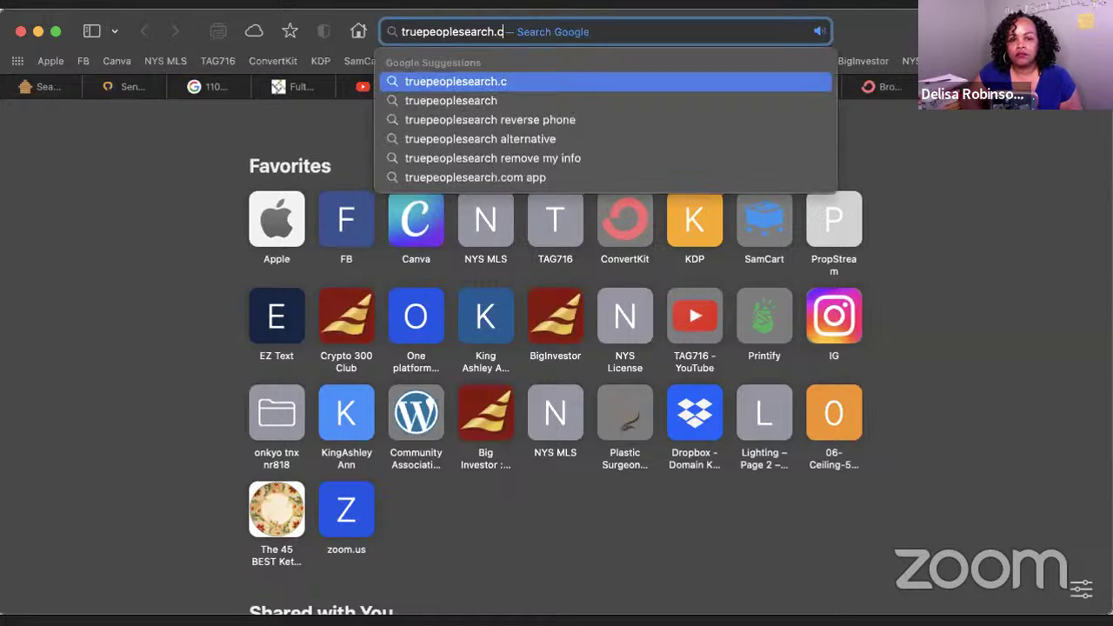
type("om")
key("Return")
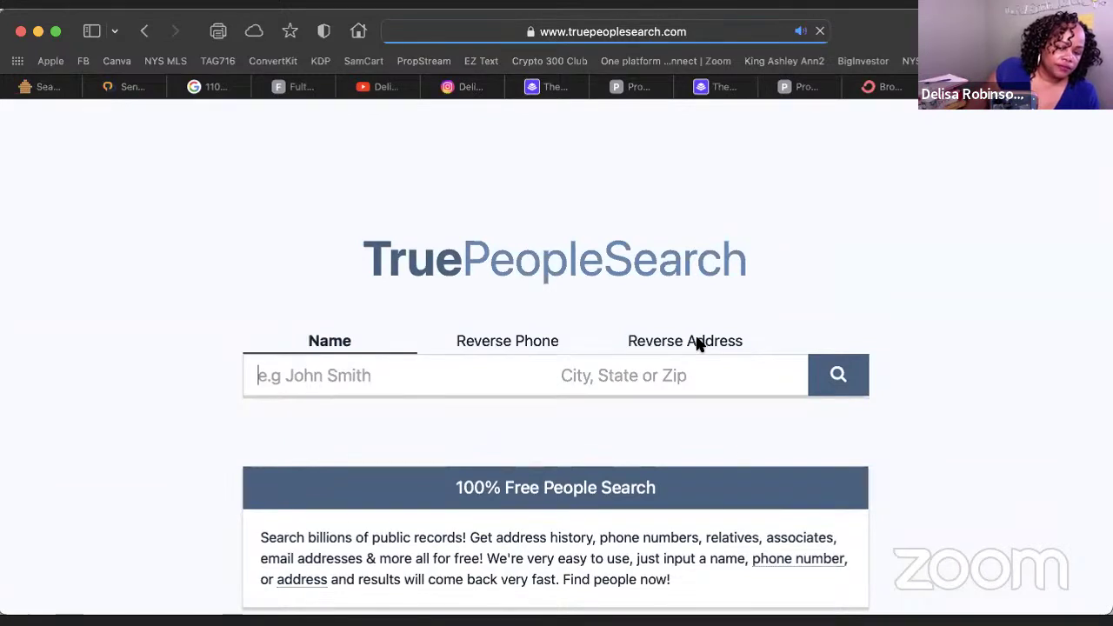
Start a TruePeopleSearch reverse address search with the owner's primary street address
left_click(672, 345)
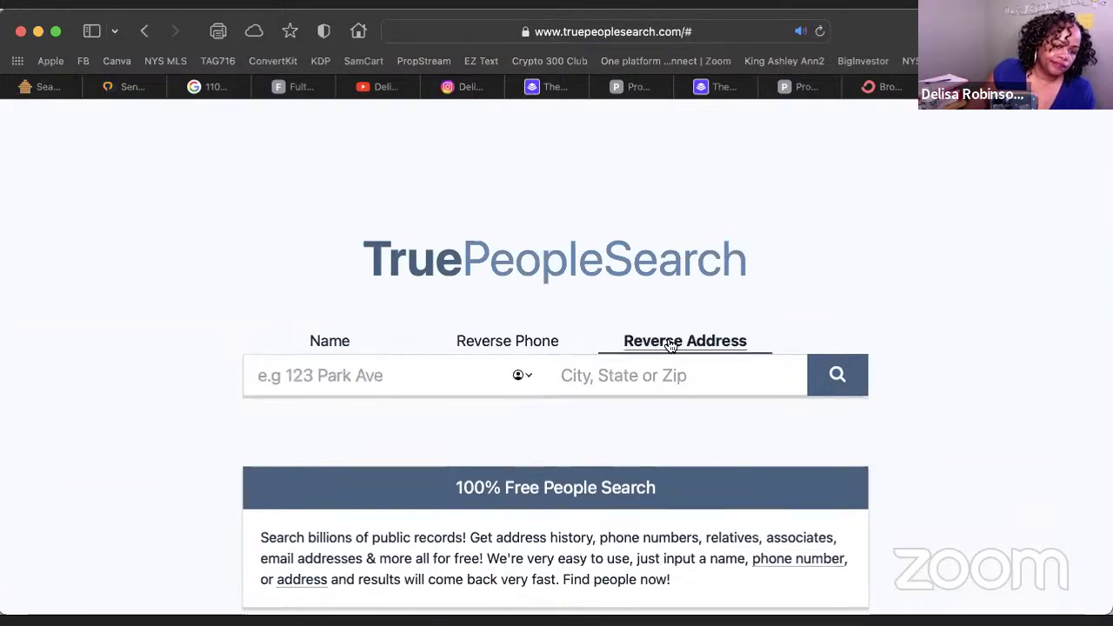
left_click(48, 87)
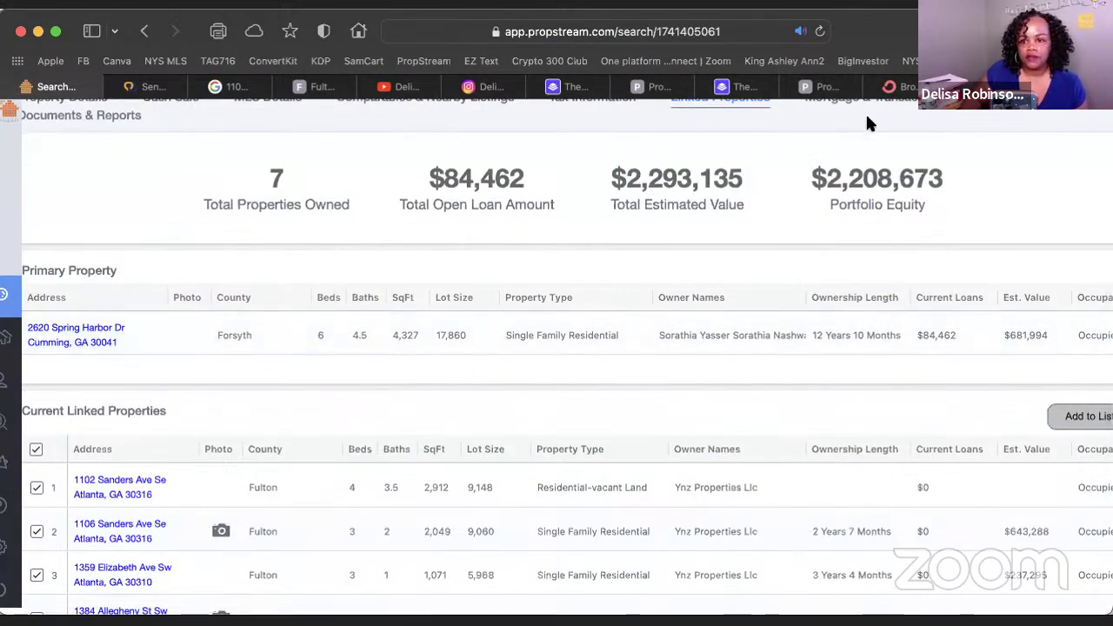
left_click(1050, 87)
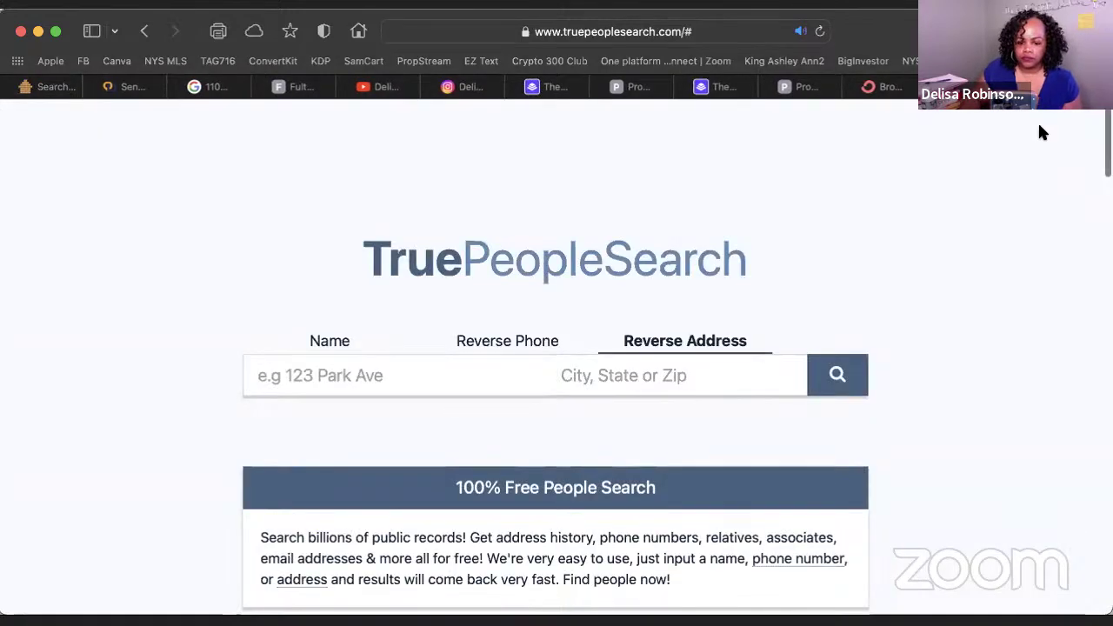
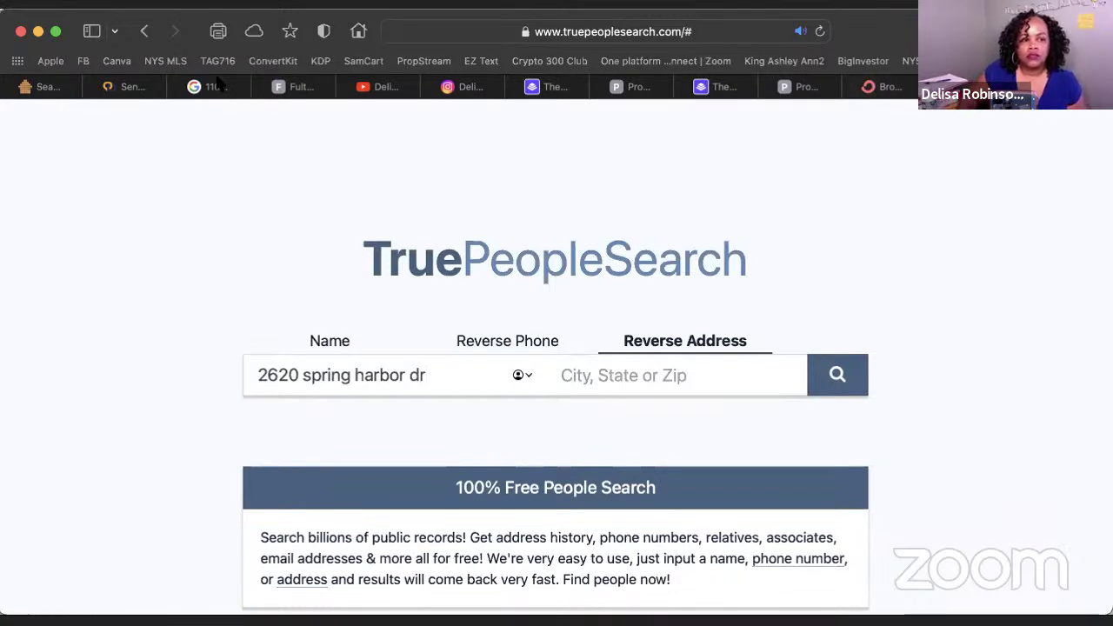
Add Cumming, GA as the city and run the search, finding 13 records
left_click(46, 90)
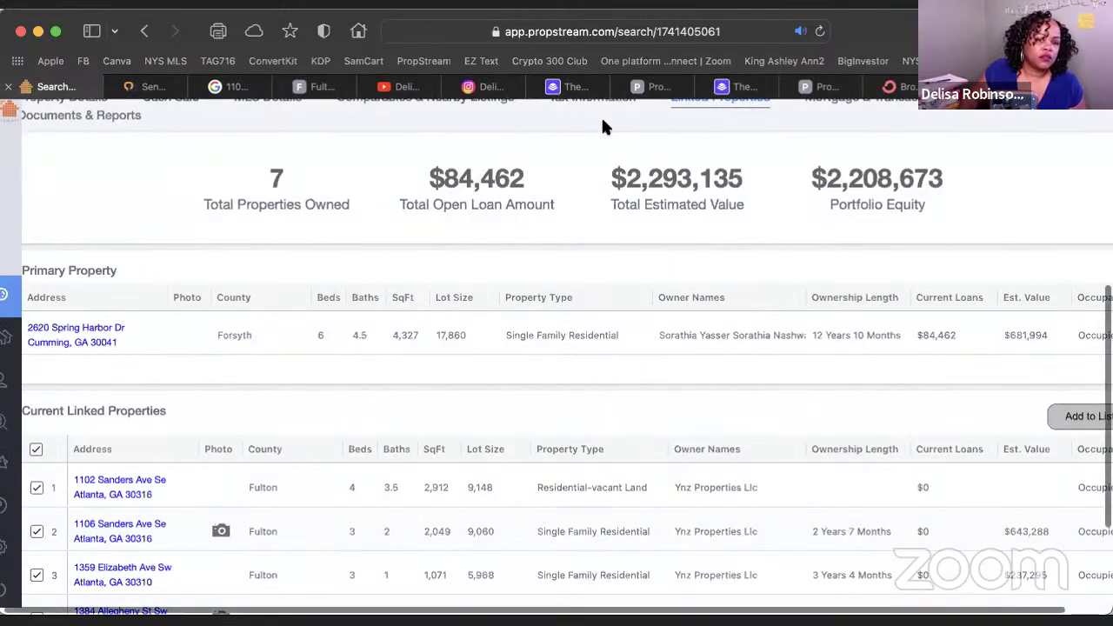
key("ctrl+shift+Tab")
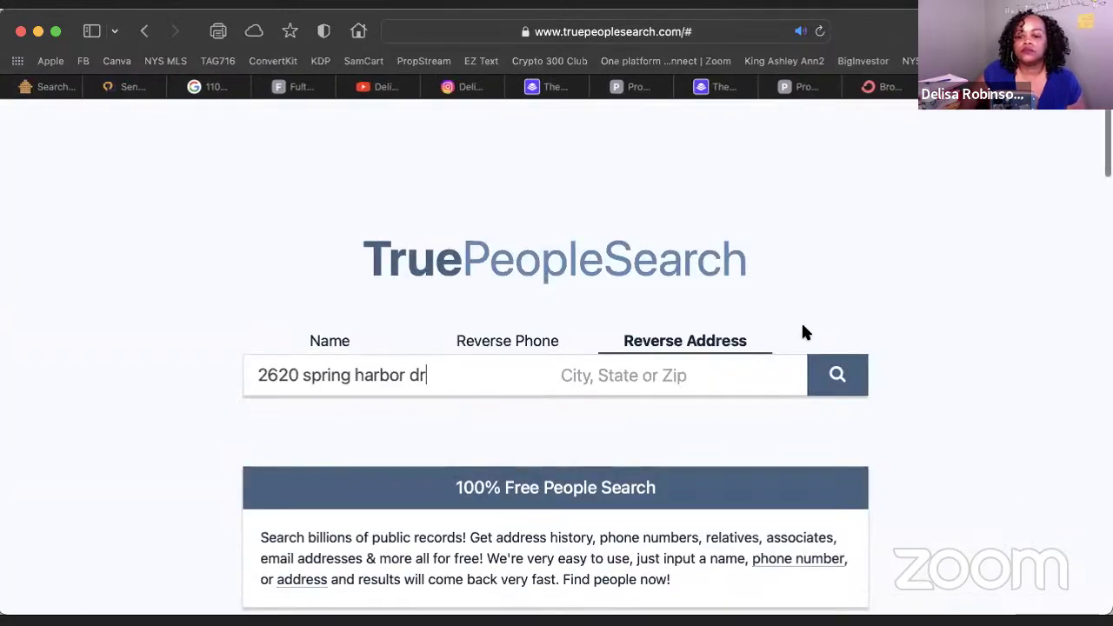
left_click(728, 375)
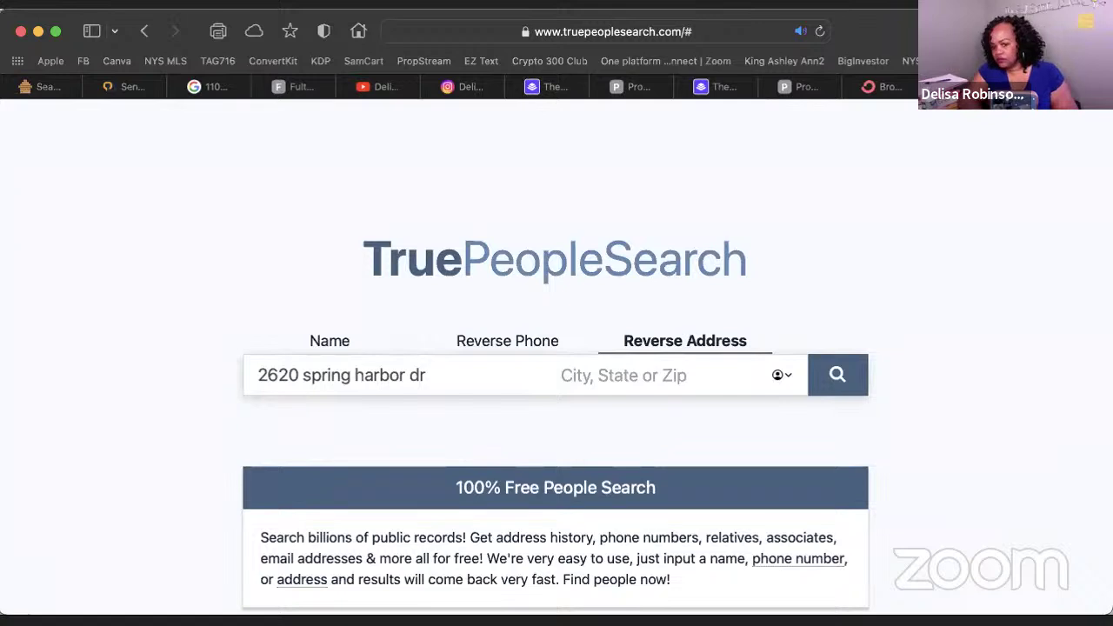
type("cumming")
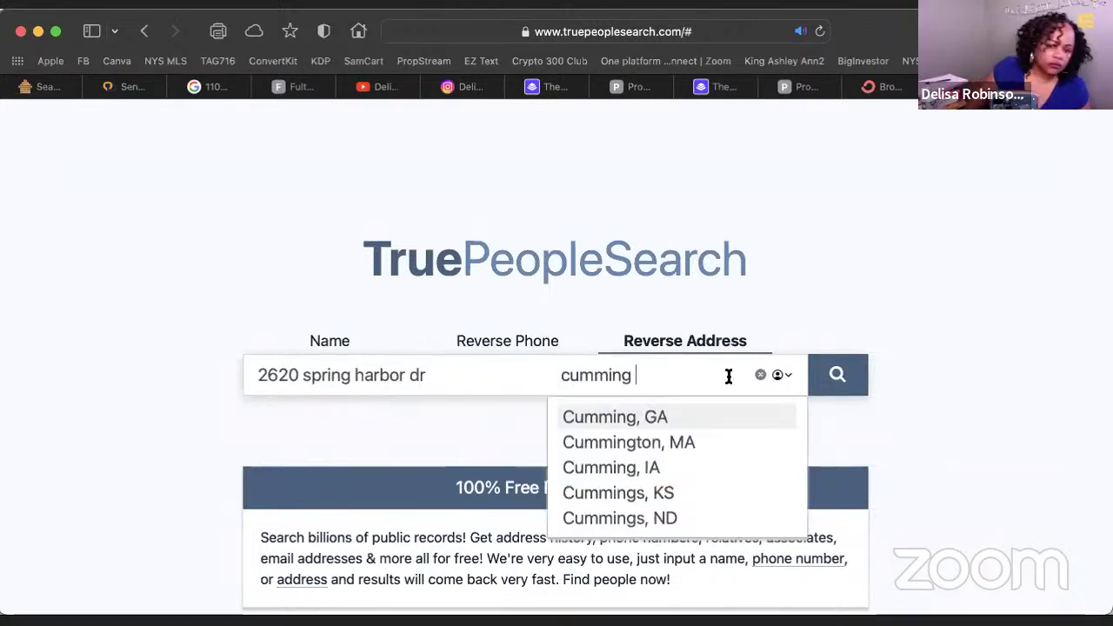
left_click(626, 418)
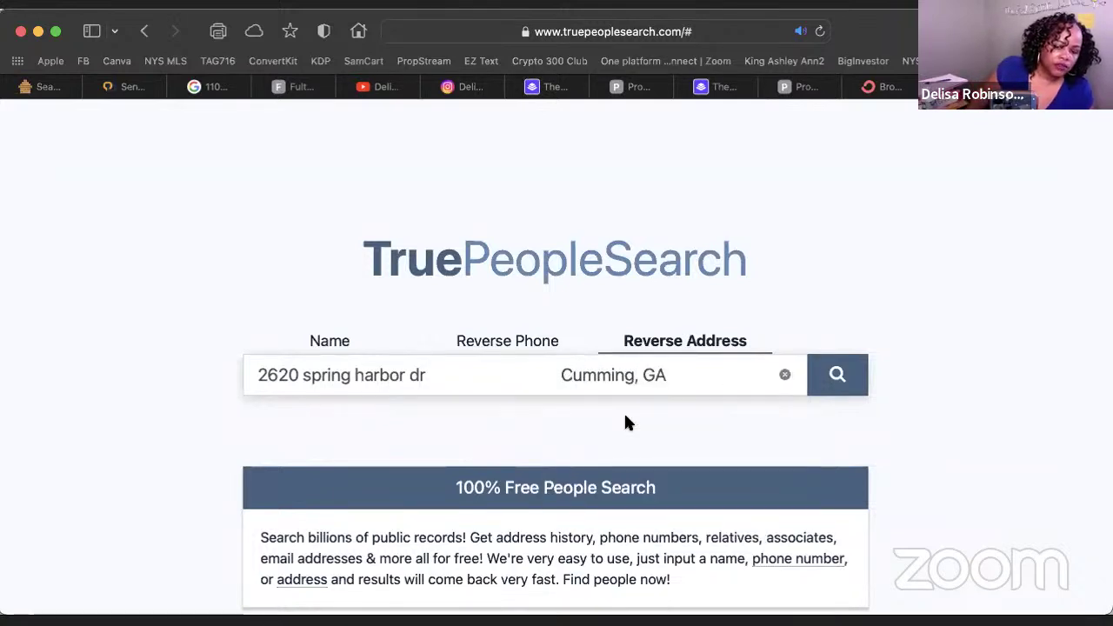
left_click(848, 382)
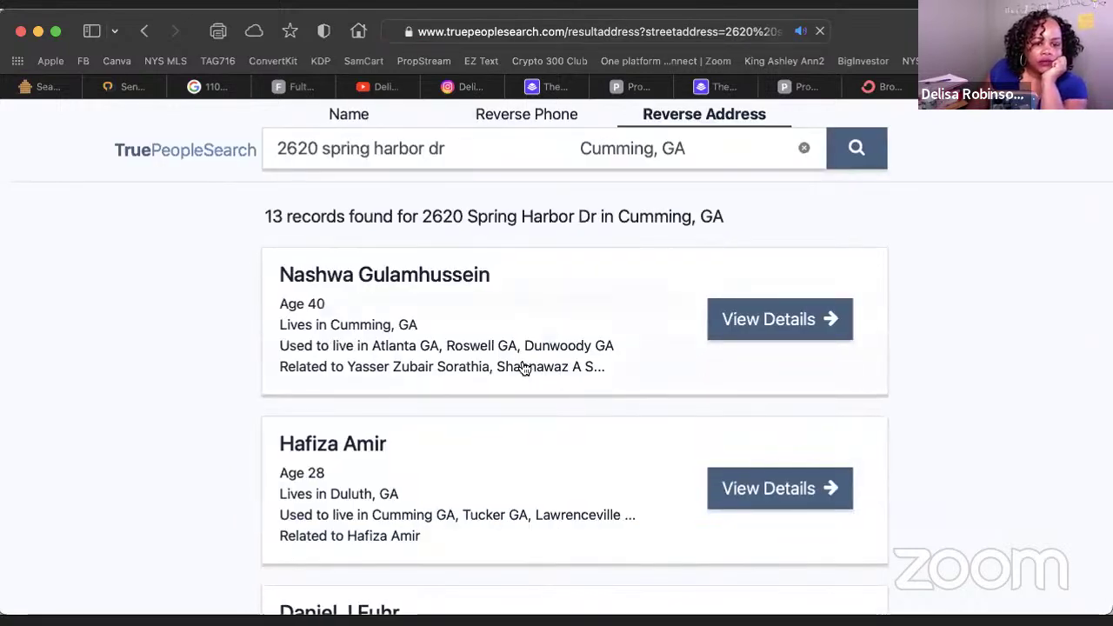
Open the matching owner's full record and review its phones, emails, addresses and associates
scroll(522, 369, "down", 5)
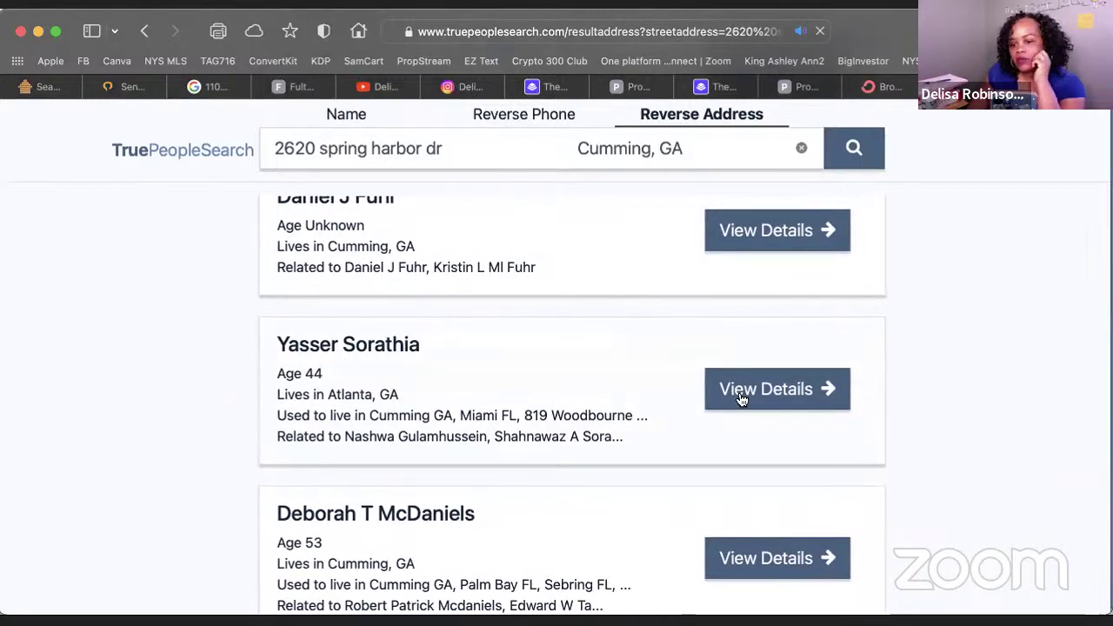
left_click(800, 391)
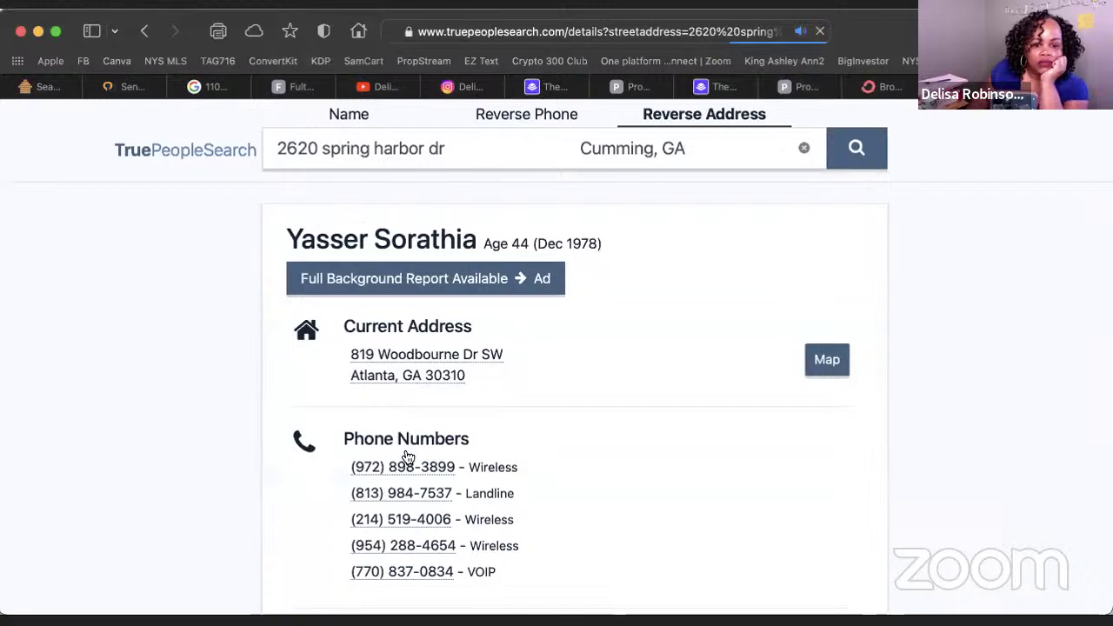
scroll(405, 495, "down", 5)
scroll(404, 498, "up", 1)
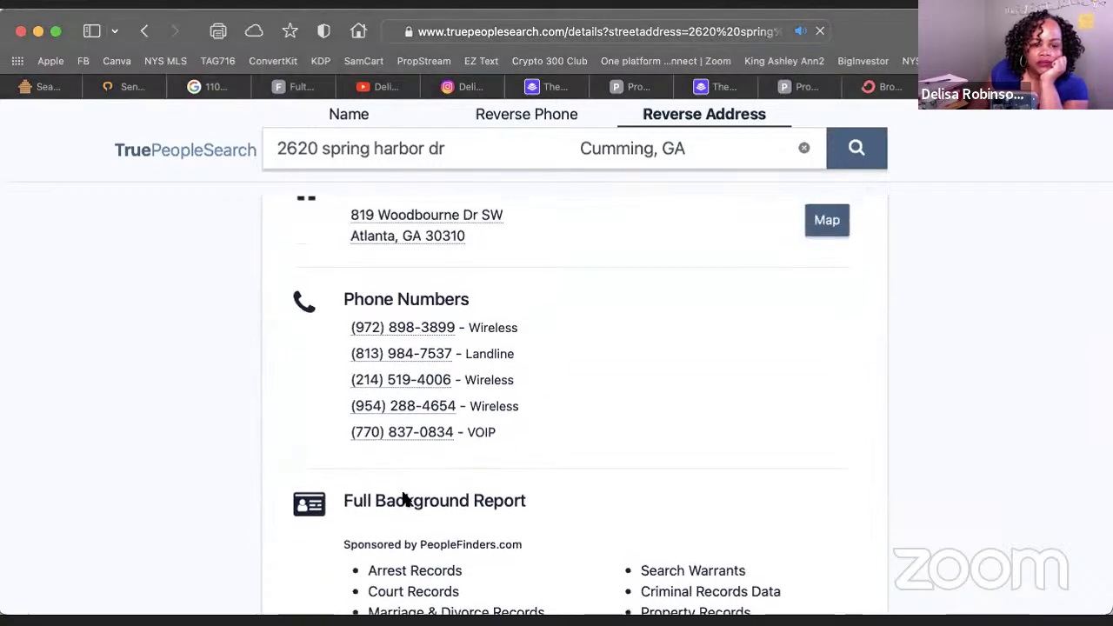
scroll(403, 498, "up", 1)
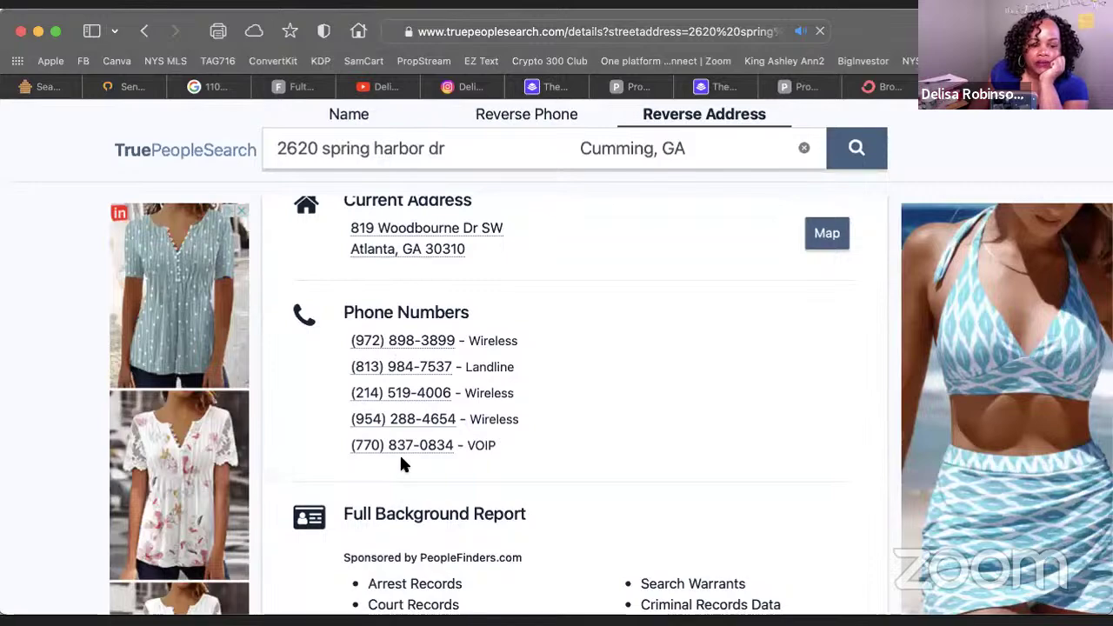
scroll(401, 463, "down", 10)
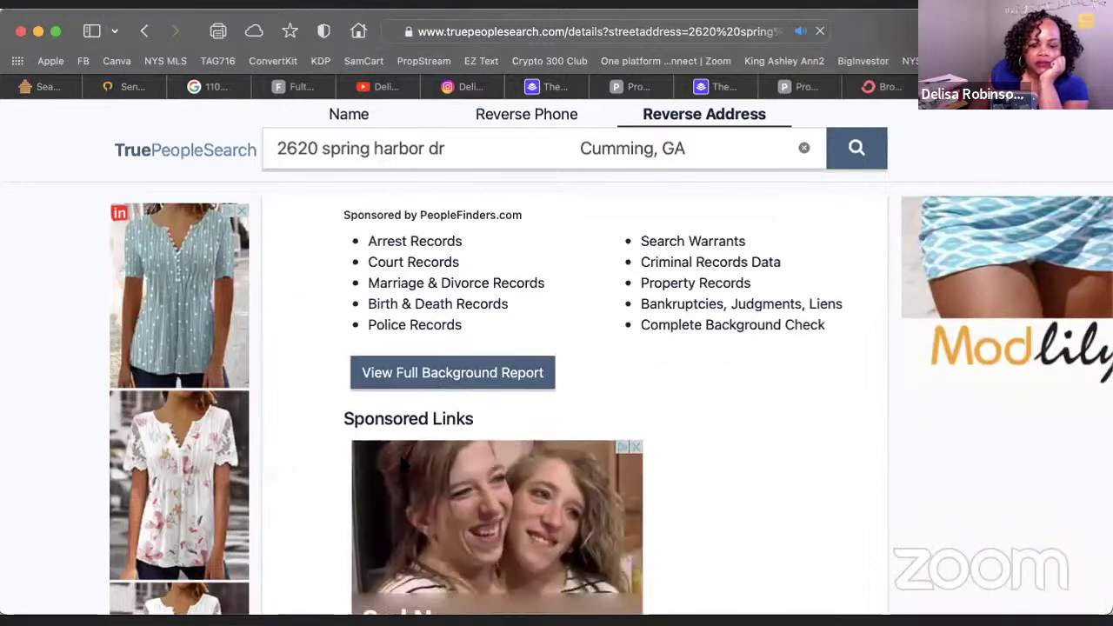
scroll(403, 467, "down", 5)
scroll(402, 465, "up", 4)
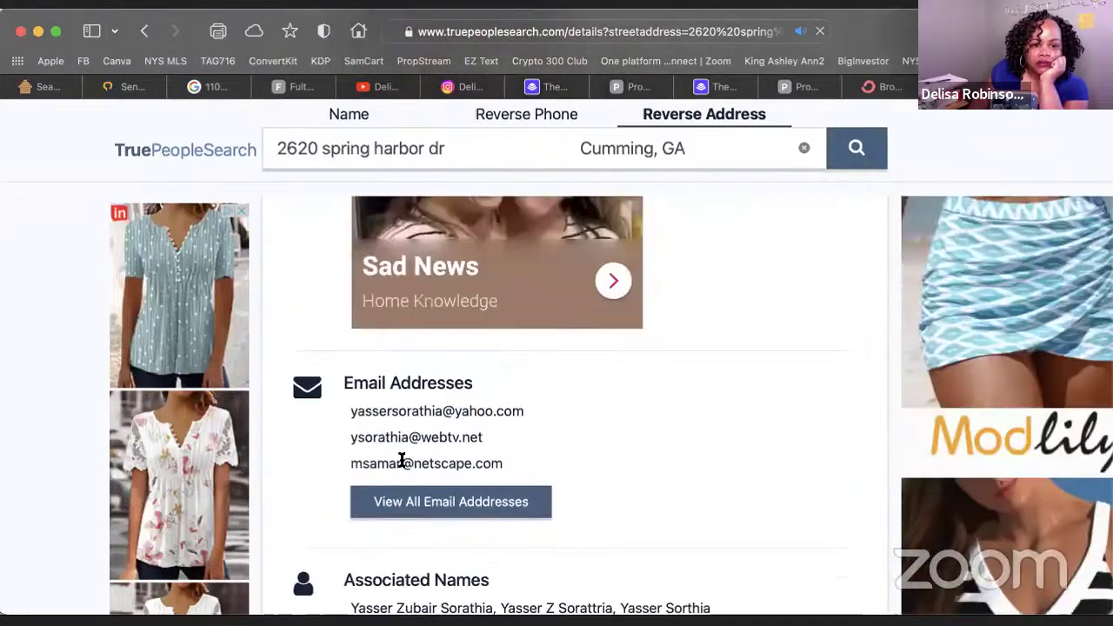
scroll(403, 465, "down", 1)
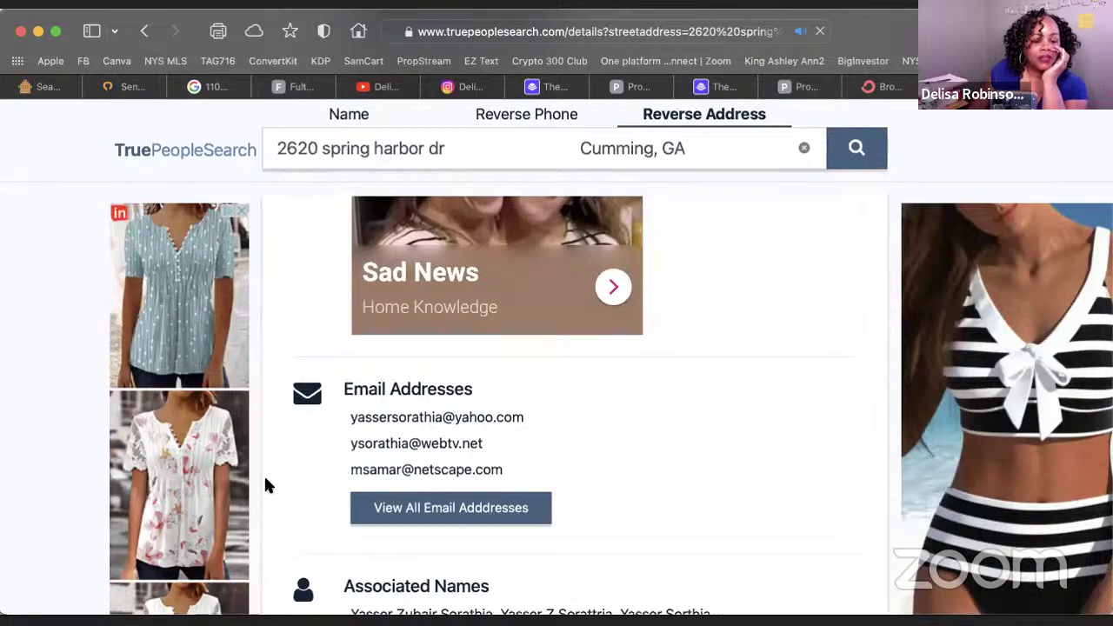
scroll(326, 478, "down", 10)
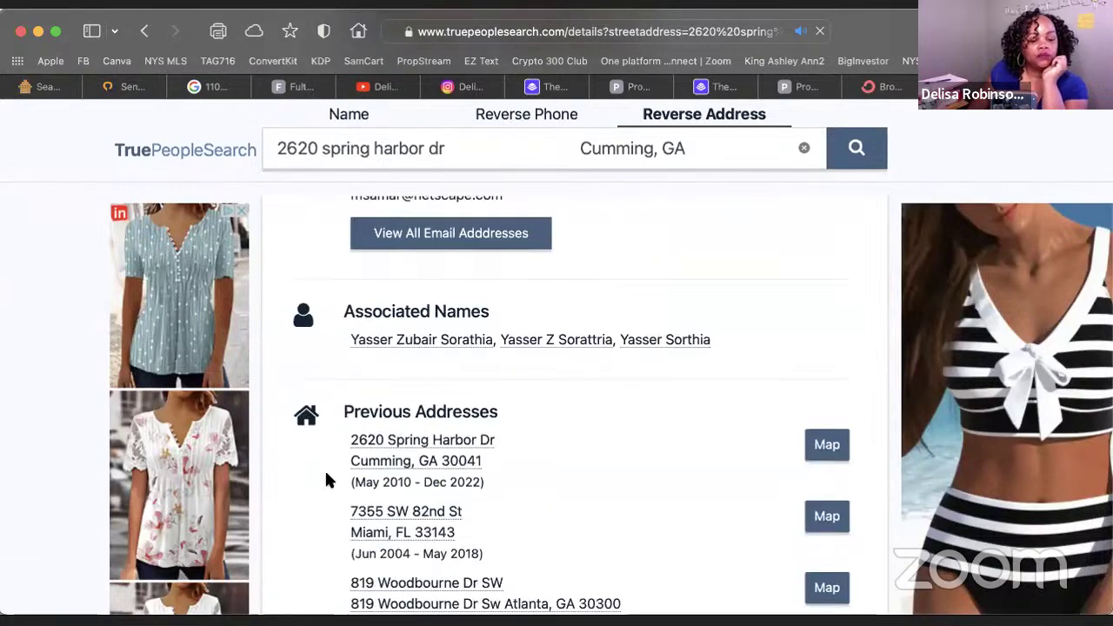
scroll(328, 478, "down", 8)
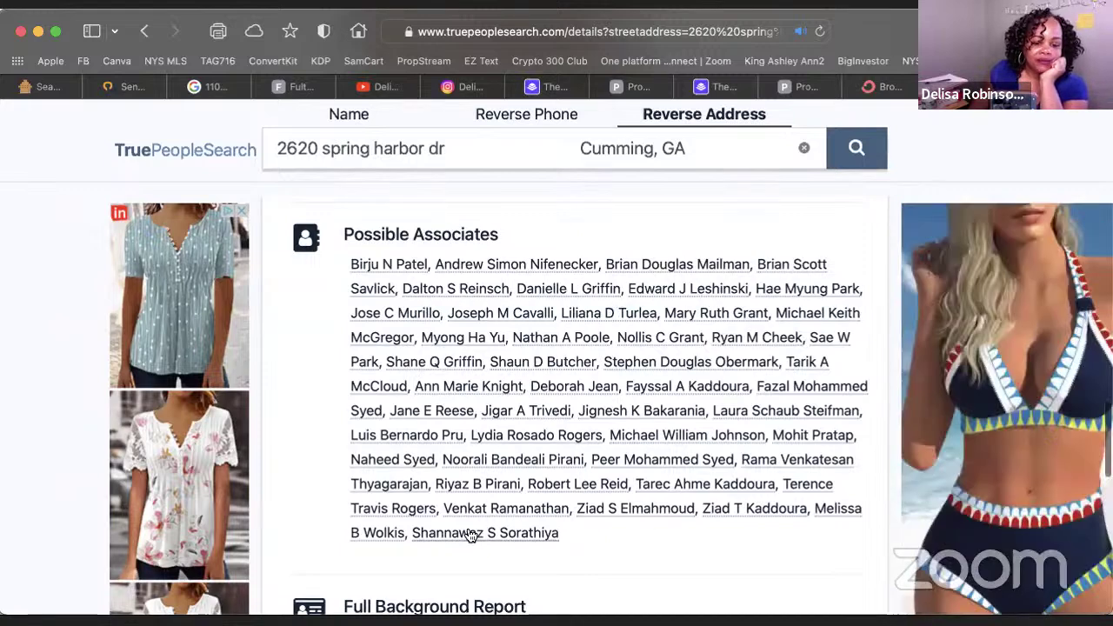
scroll(466, 534, "down", 1)
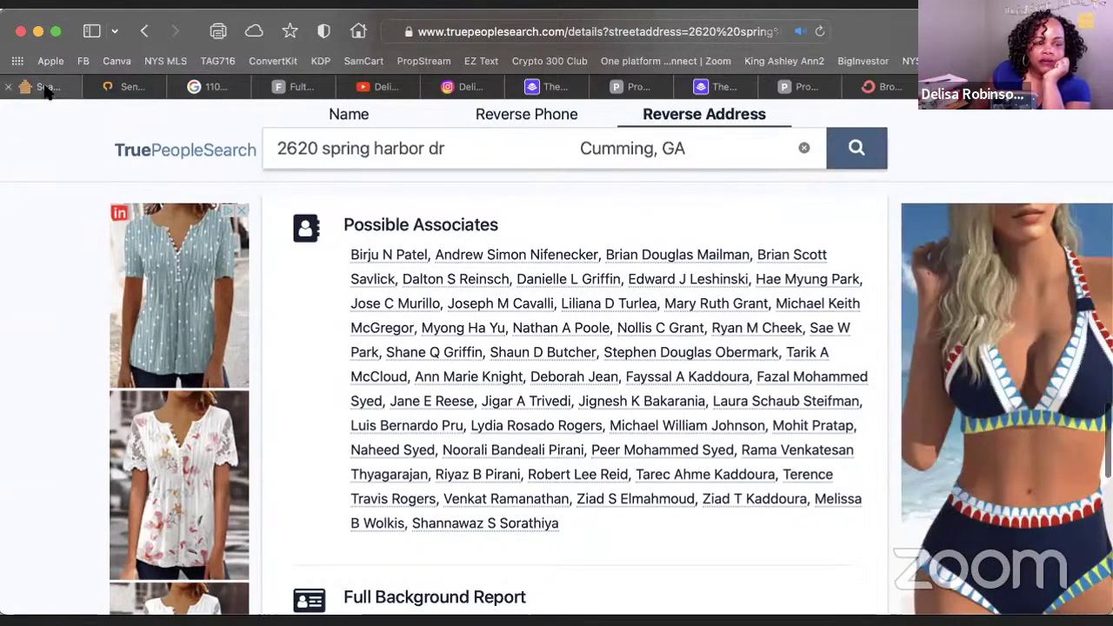
Cross-check the record against PropStream's linked properties, ending on the PropStream tab
left_click(45, 87)
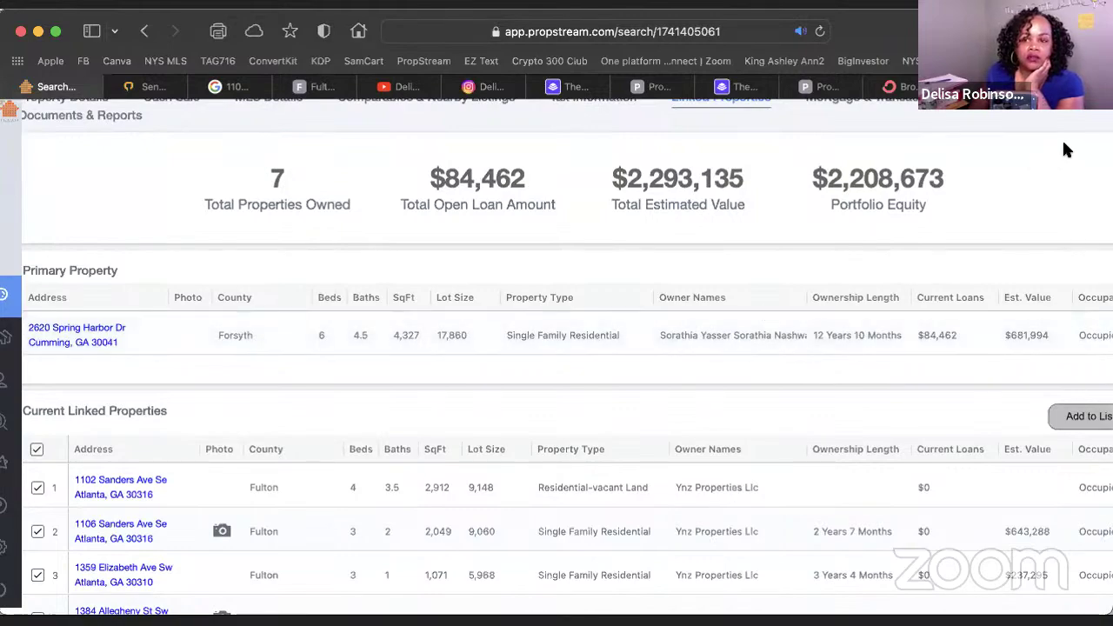
left_click(1000, 88)
scroll(413, 408, "down", 8)
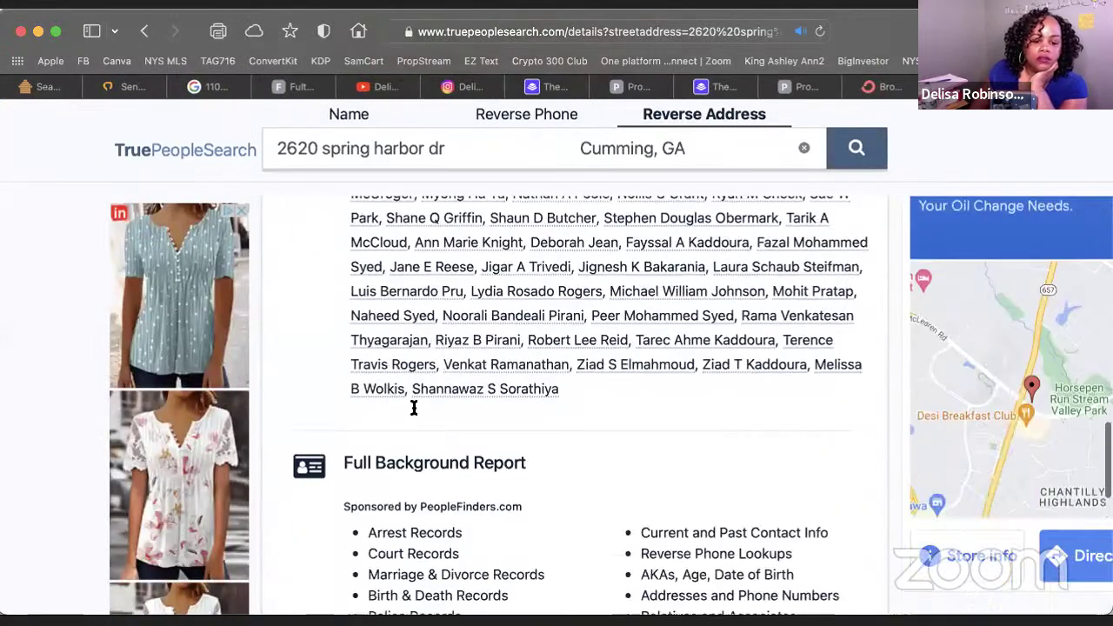
scroll(413, 408, "up", 5)
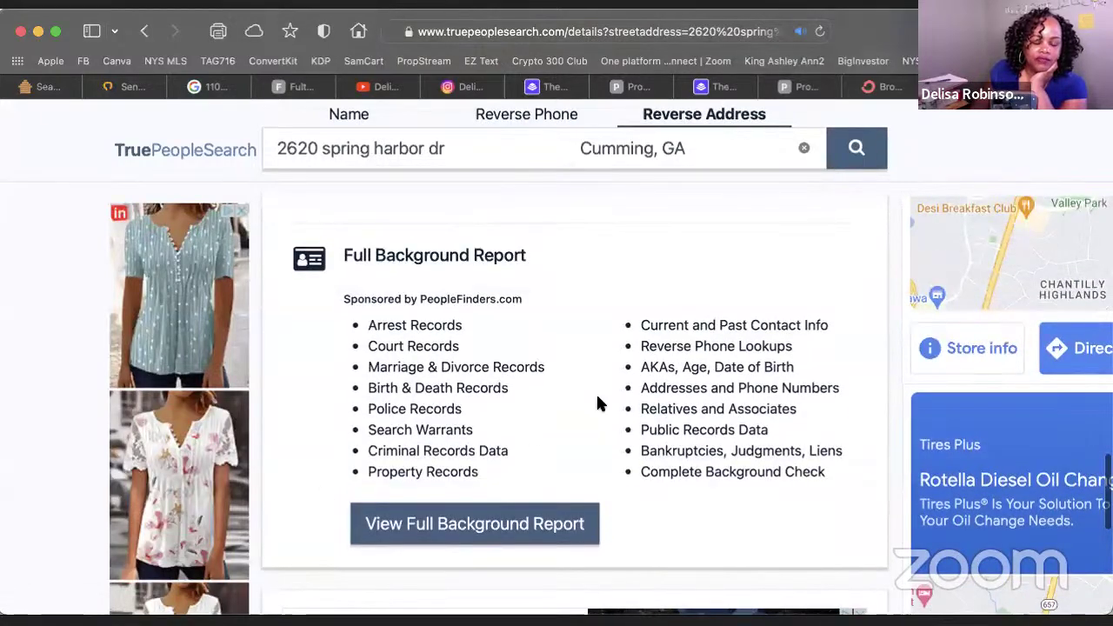
scroll(602, 419, "down", 6)
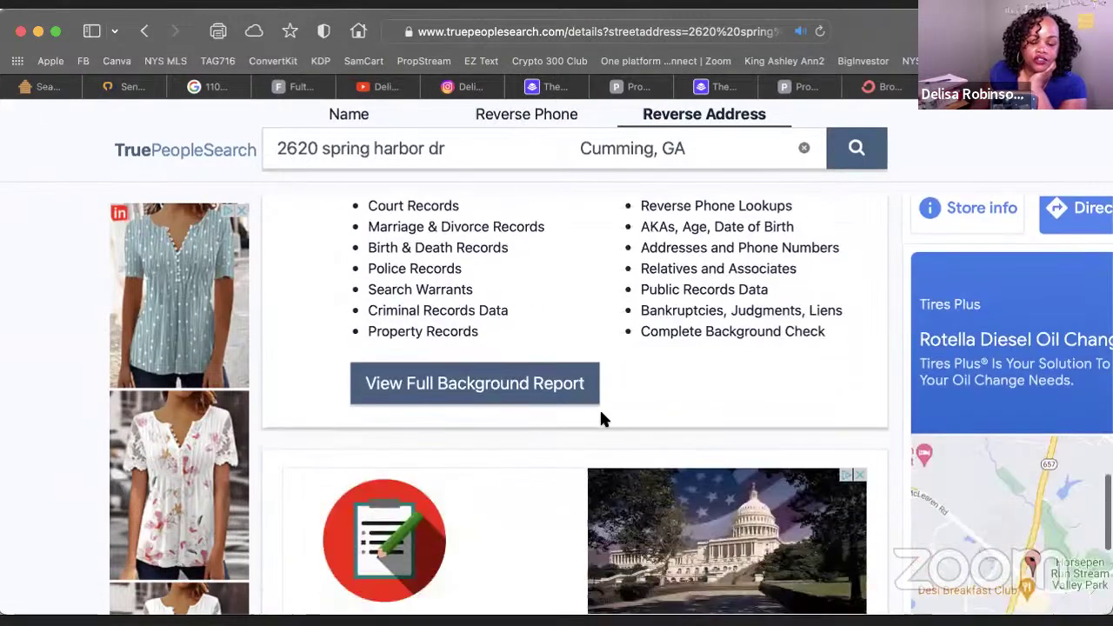
scroll(602, 419, "up", 15)
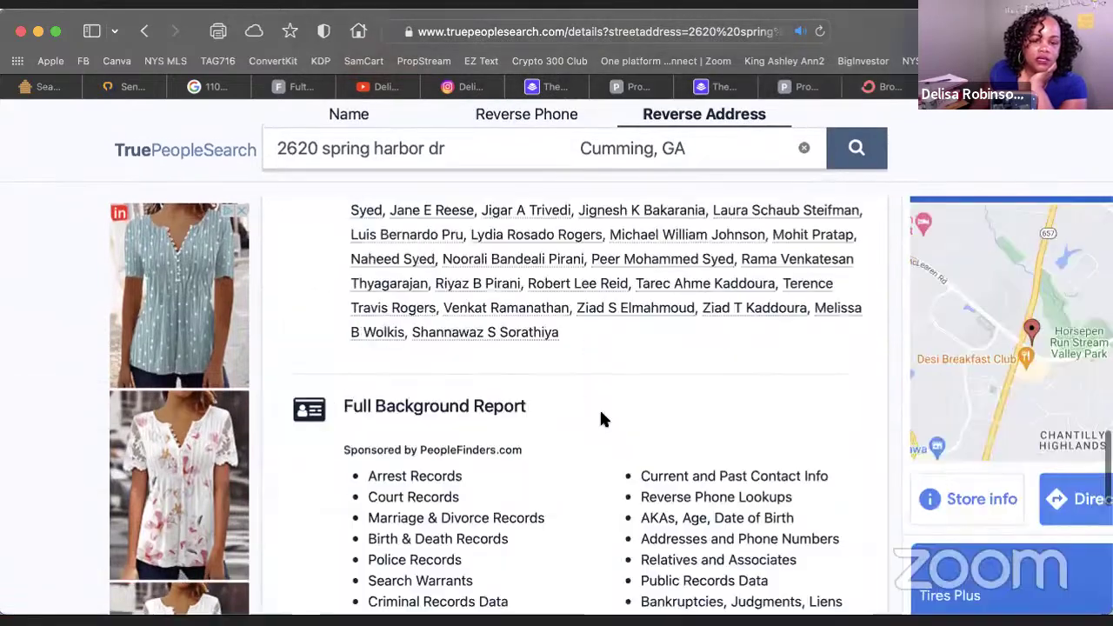
scroll(601, 419, "up", 3)
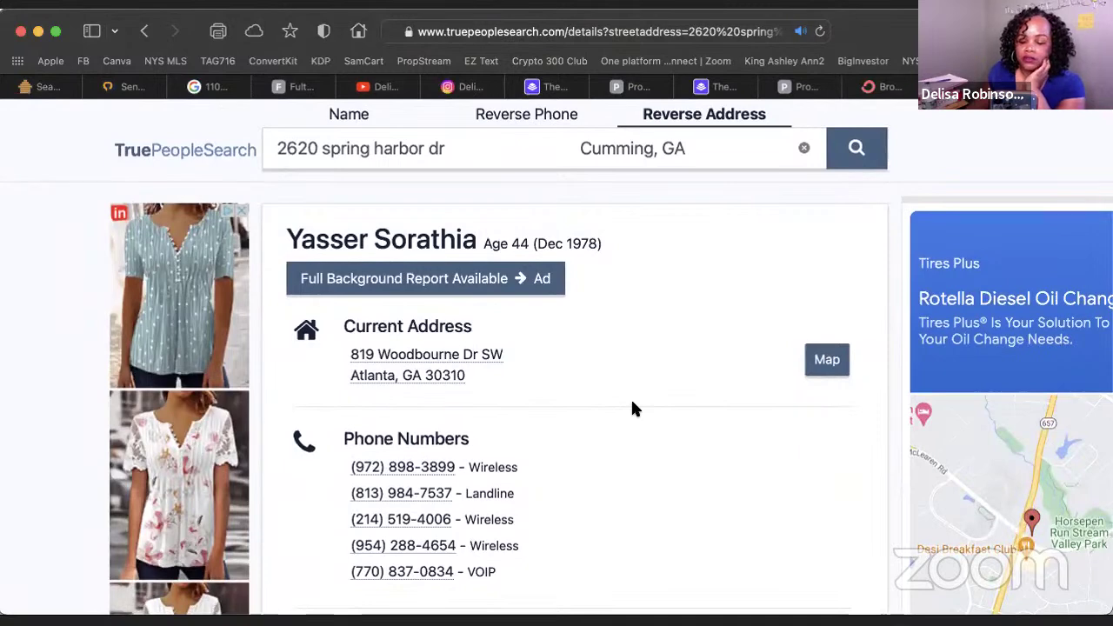
left_click(43, 86)
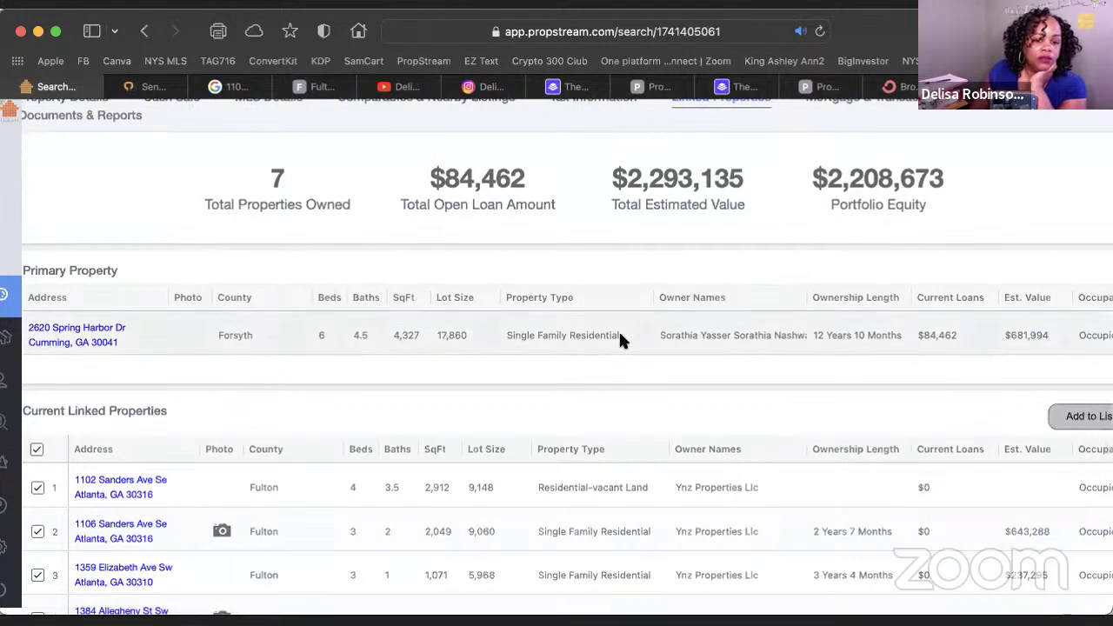
scroll(778, 329, "down", 1)
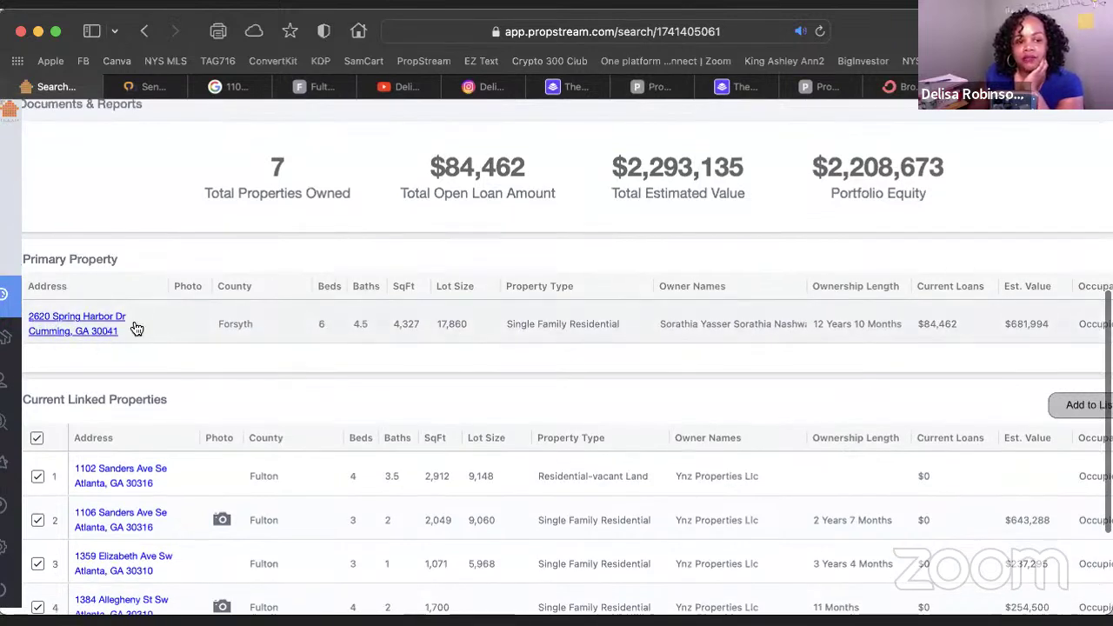
scroll(484, 409, "down", 5)
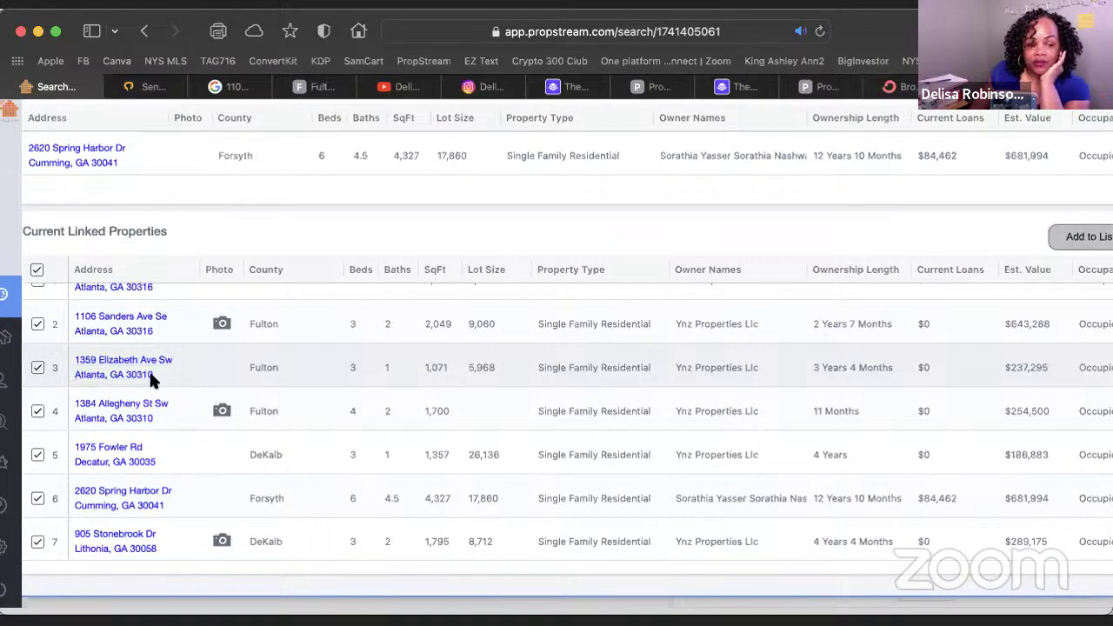
scroll(150, 425, "up", 1)
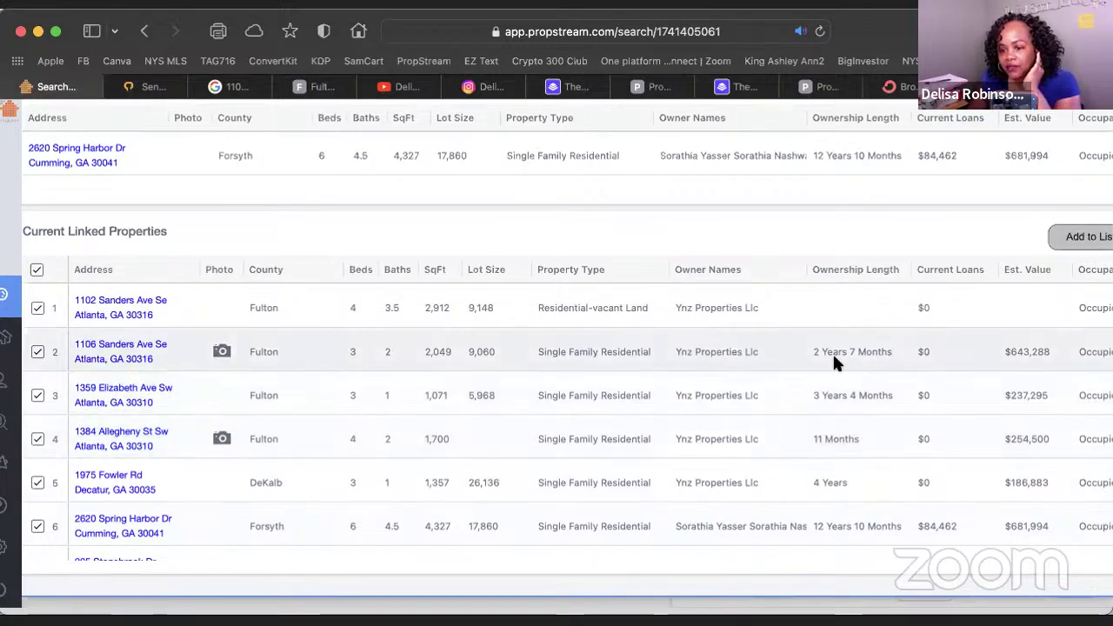
scroll(819, 413, "down", 2)
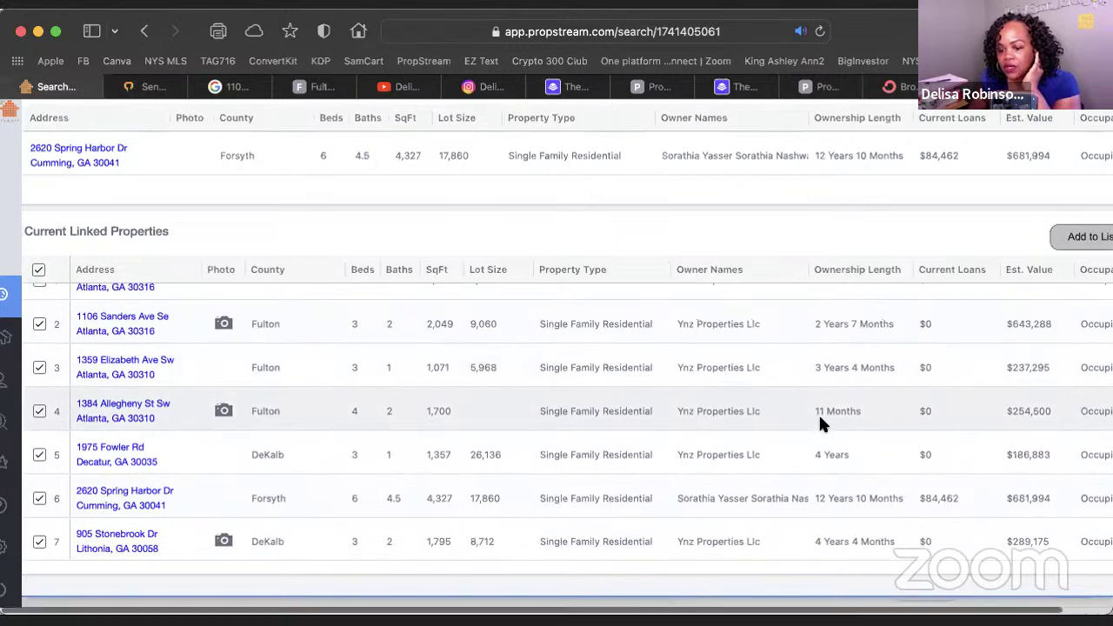
scroll(818, 413, "up", 5)
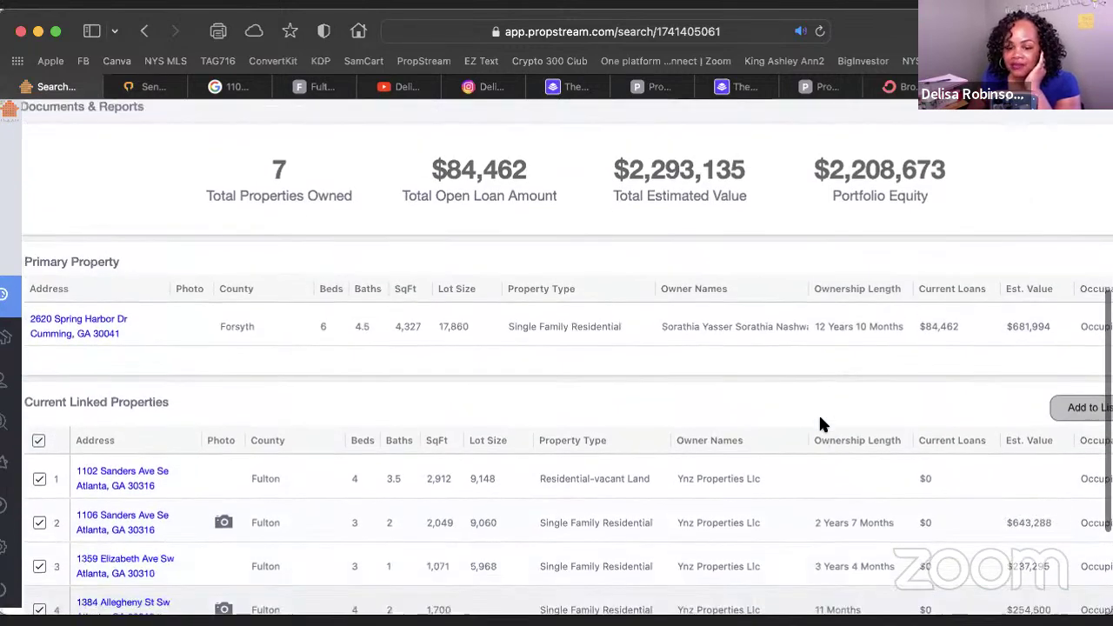
scroll(820, 425, "down", 5)
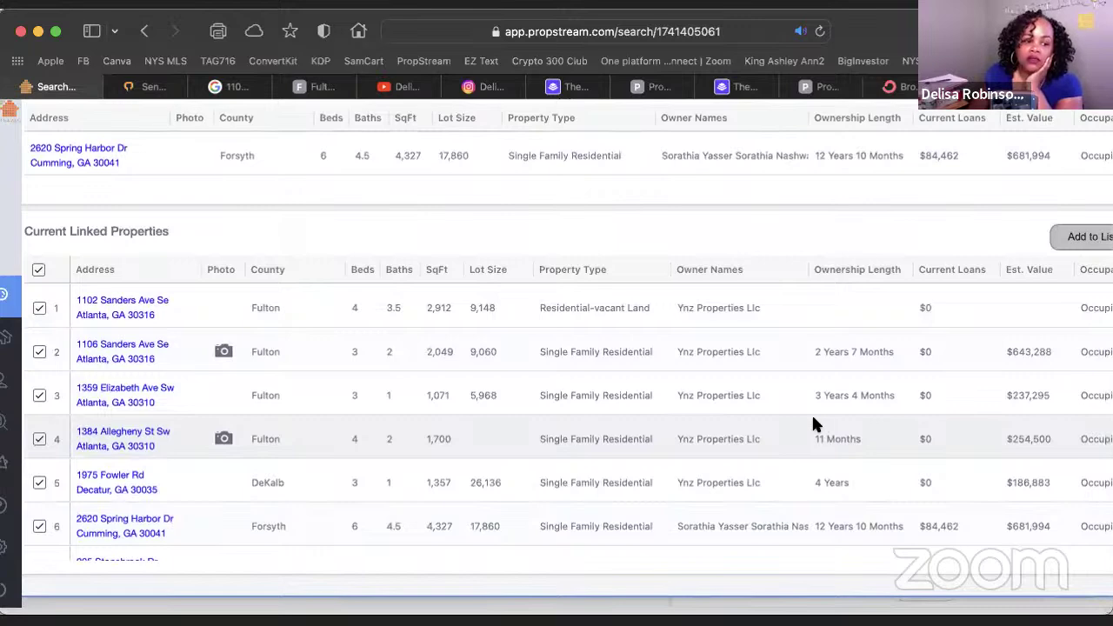
scroll(366, 417, "up", 1)
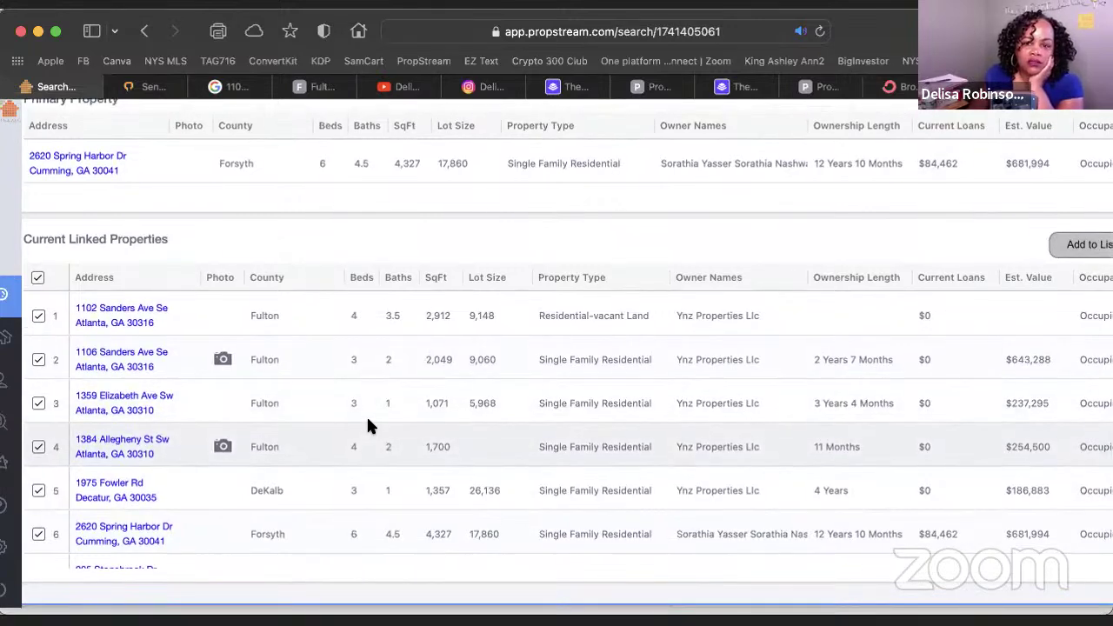
scroll(368, 419, "up", 10)
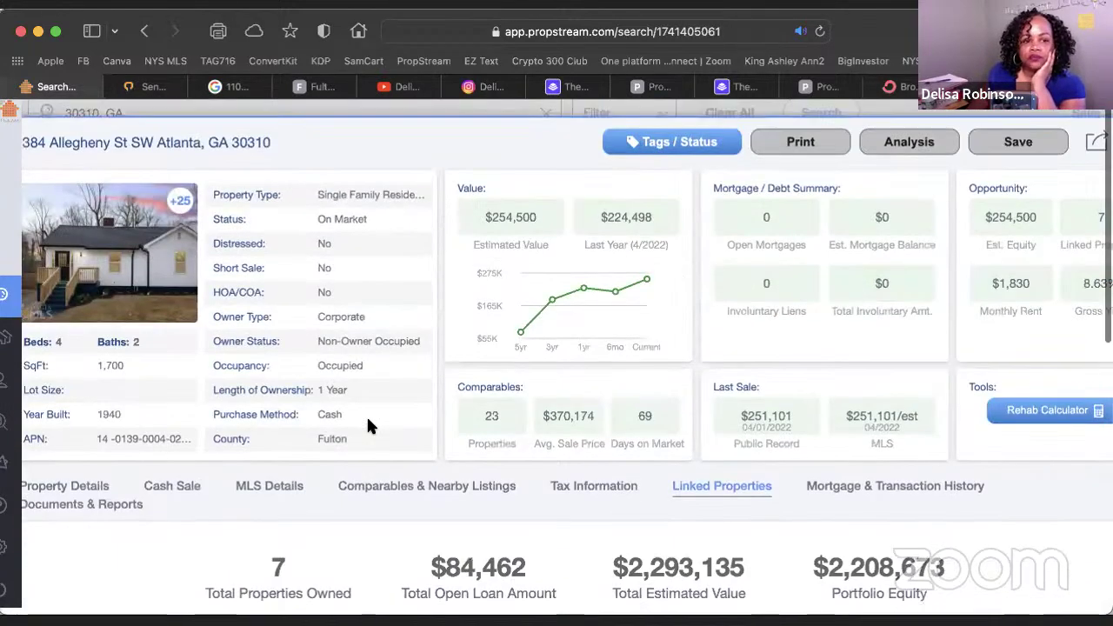
scroll(952, 179, "right", 2)
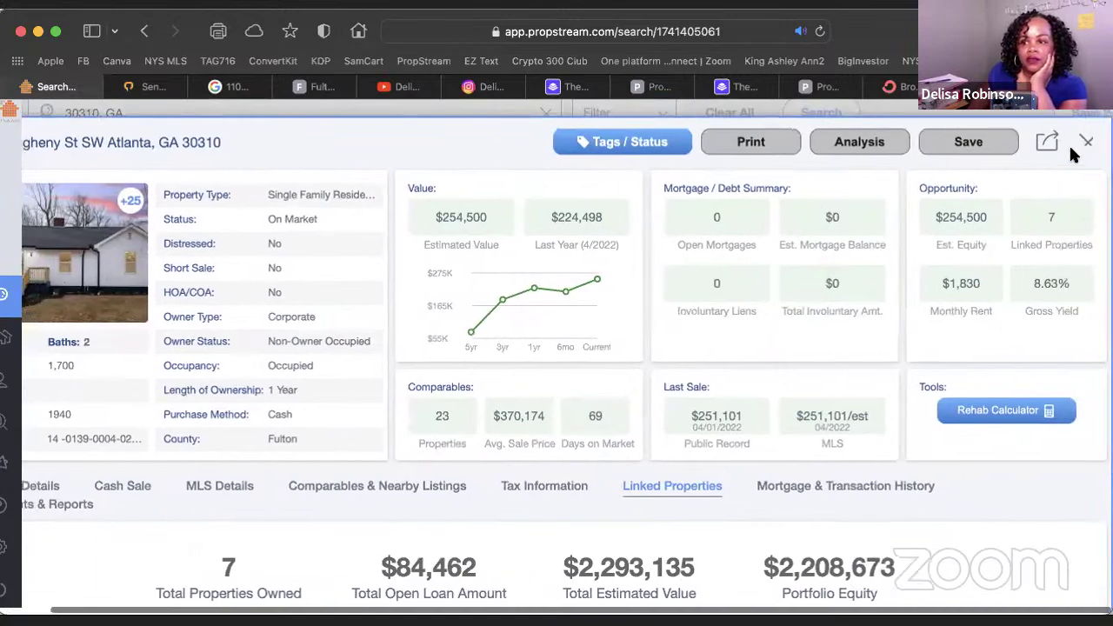
Close the property details and filter to Residential and Vacant Land classifications, leaving 350 properties
left_click(1089, 143)
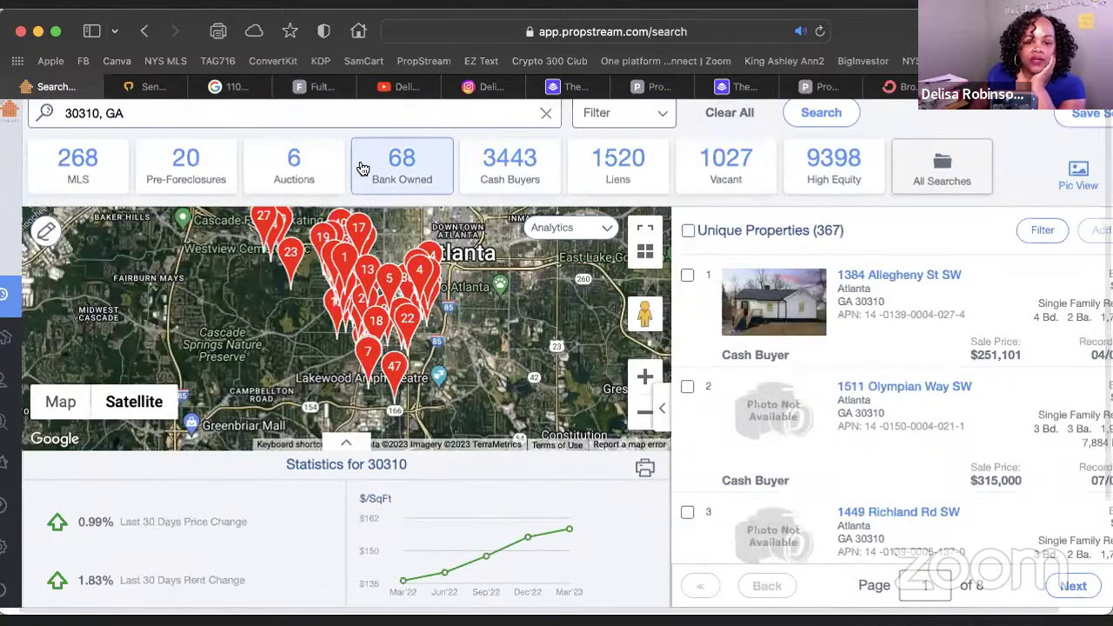
scroll(647, 155, "left", 2)
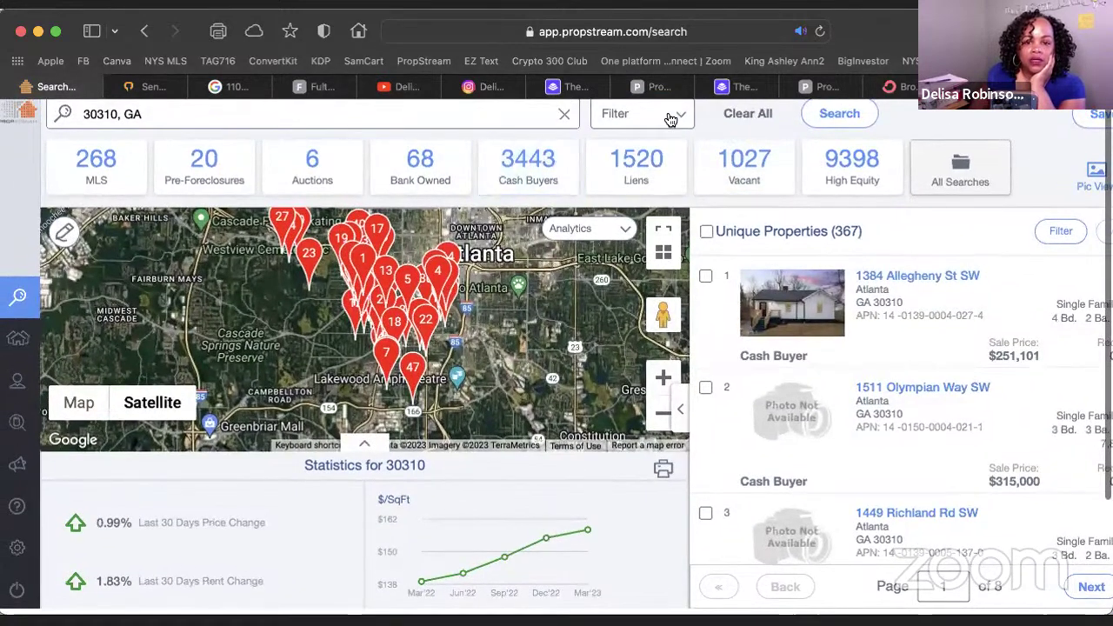
left_click(683, 119)
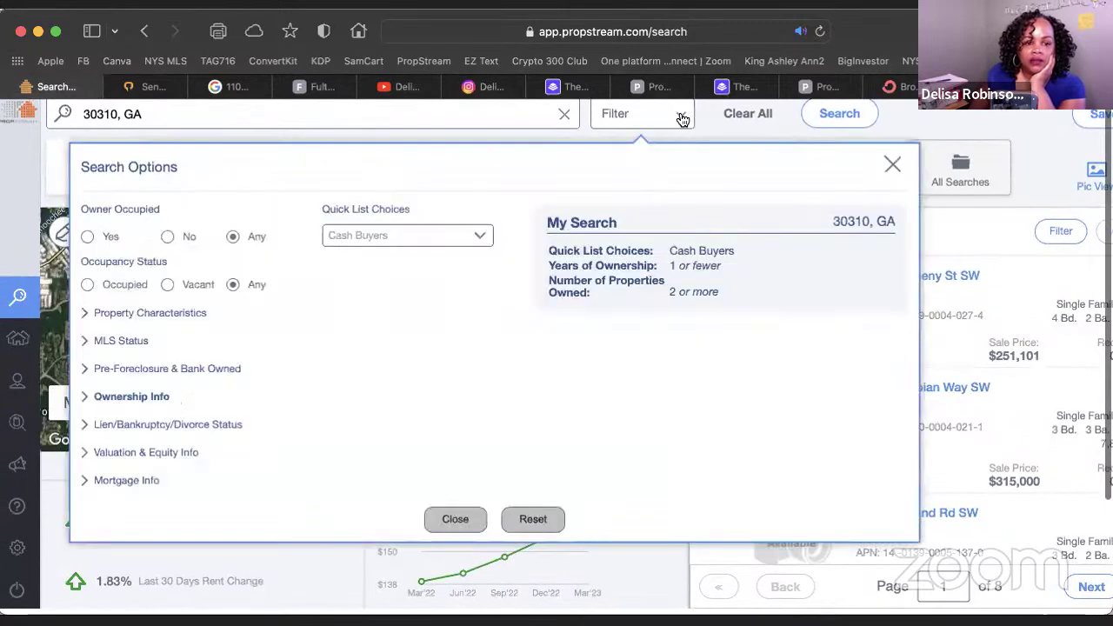
left_click(90, 314)
left_click(236, 364)
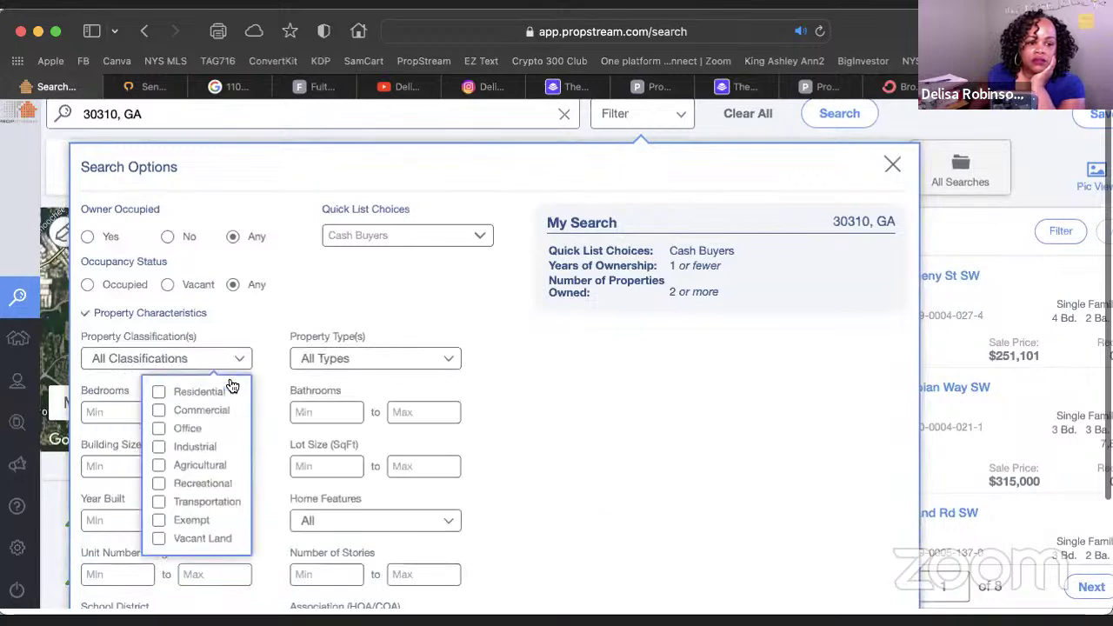
left_click(185, 393)
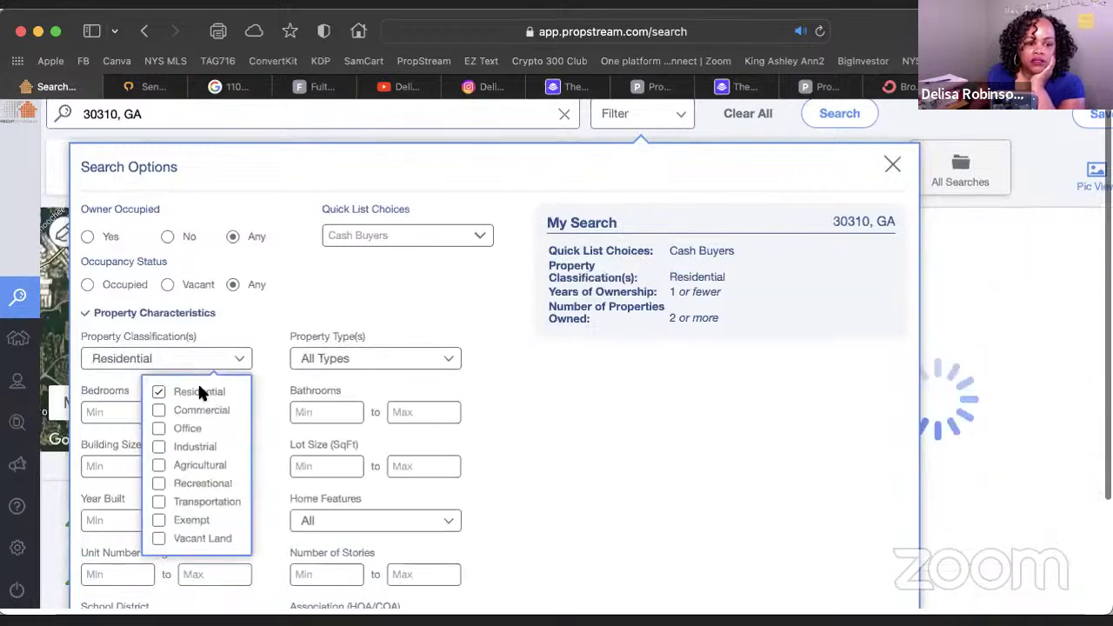
left_click(159, 540)
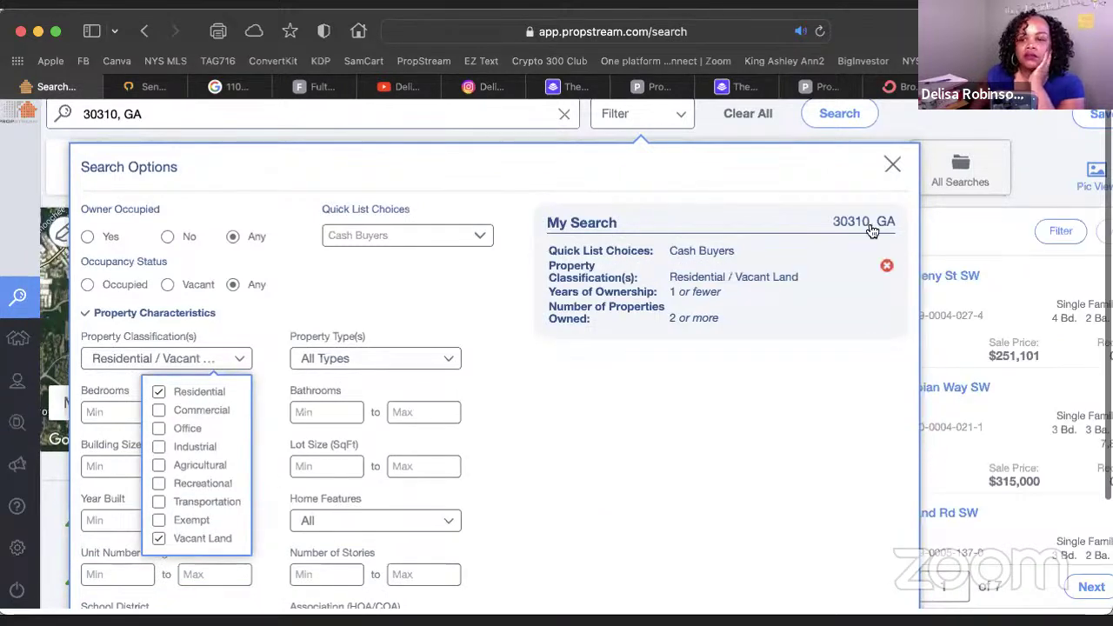
left_click(893, 166)
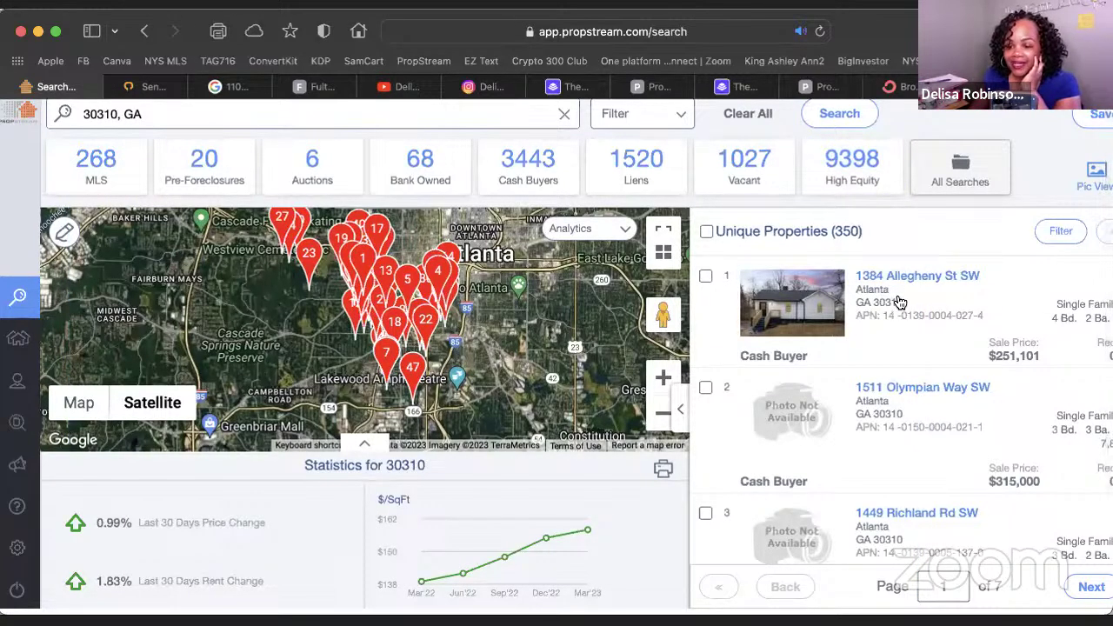
scroll(902, 299, "down", 5)
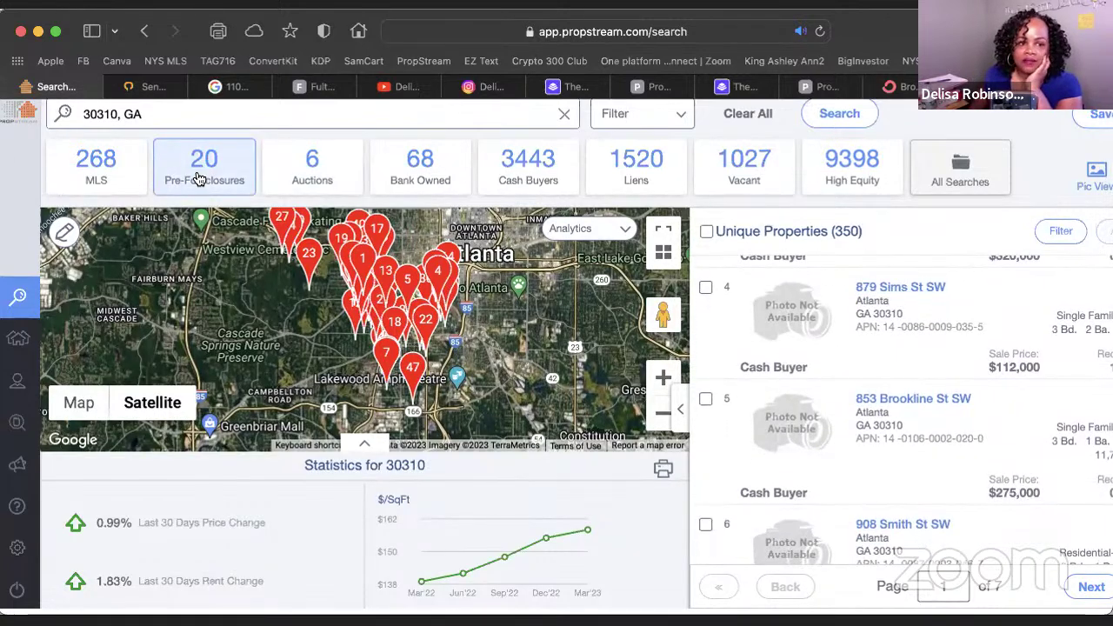
scroll(661, 253, "down", 1)
scroll(881, 257, "down", 1)
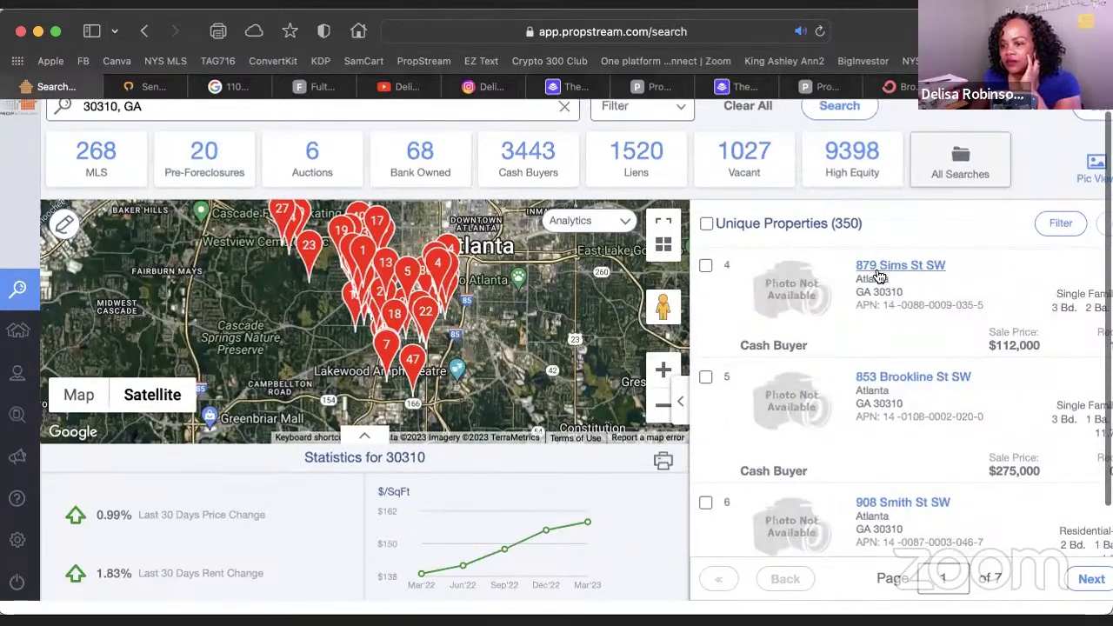
scroll(879, 276, "down", 5)
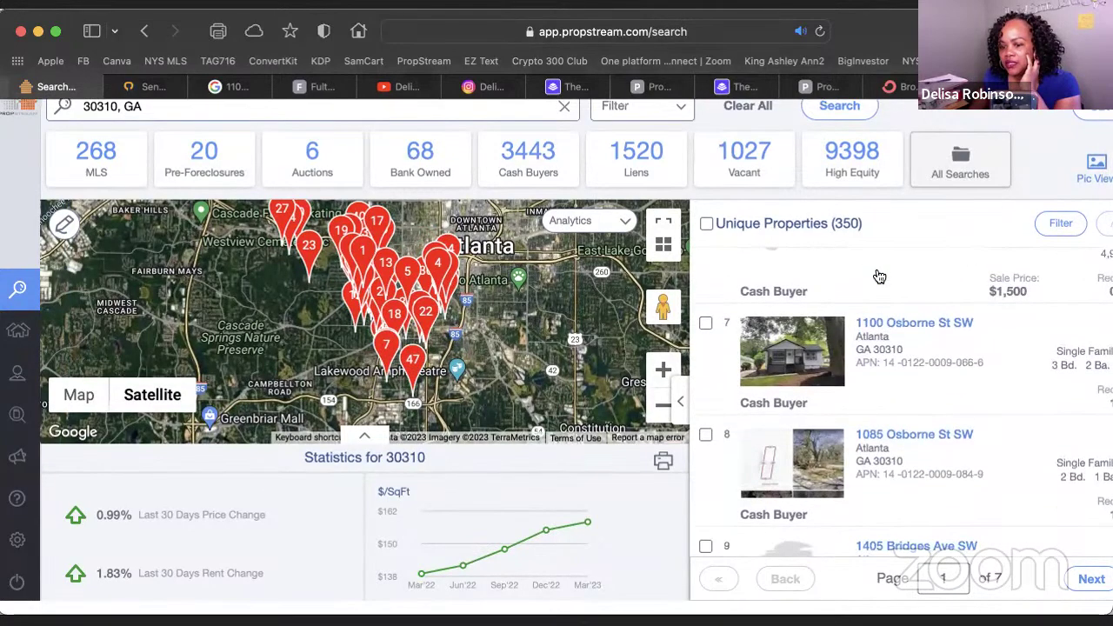
scroll(879, 276, "up", 3)
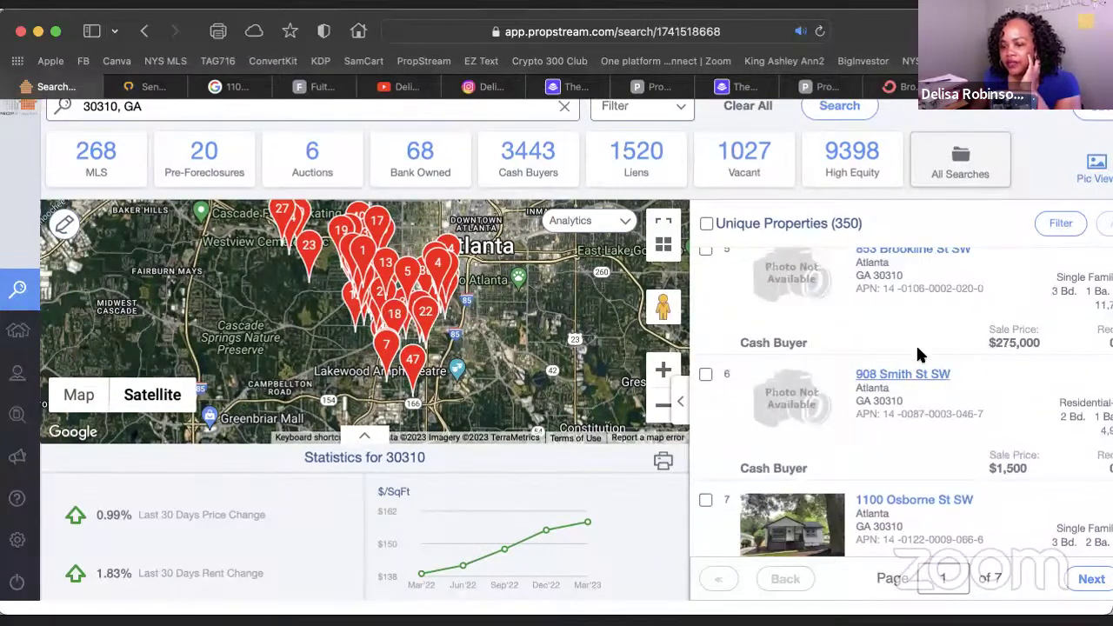
left_click(919, 360)
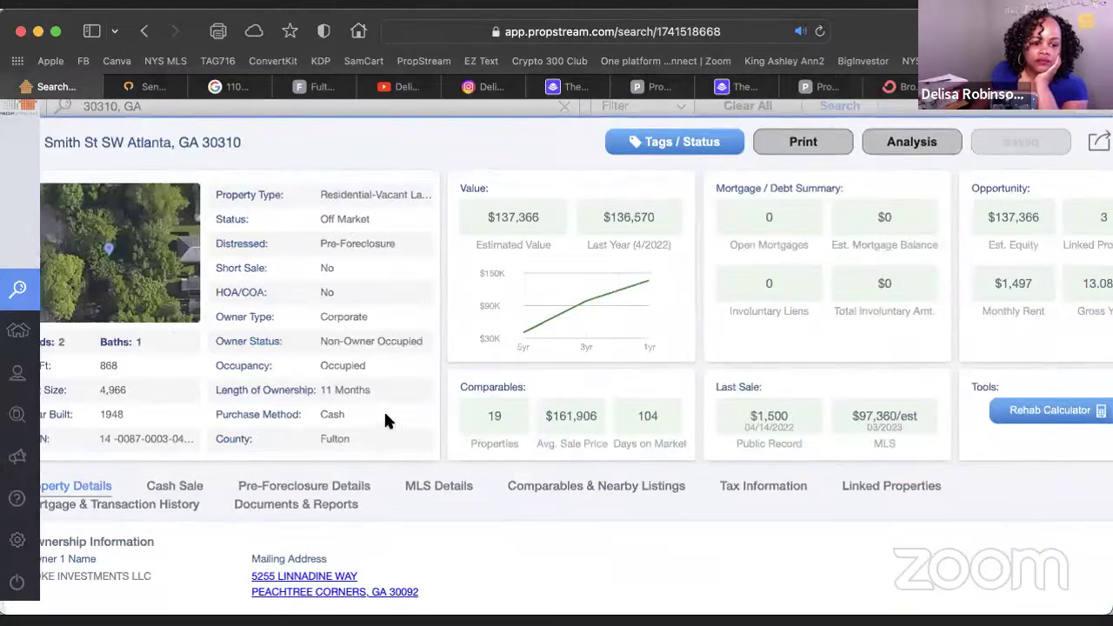
Review the owner's linked properties: 3 owned, $1,206,387 total estimated value
scroll(371, 460, "down", 5)
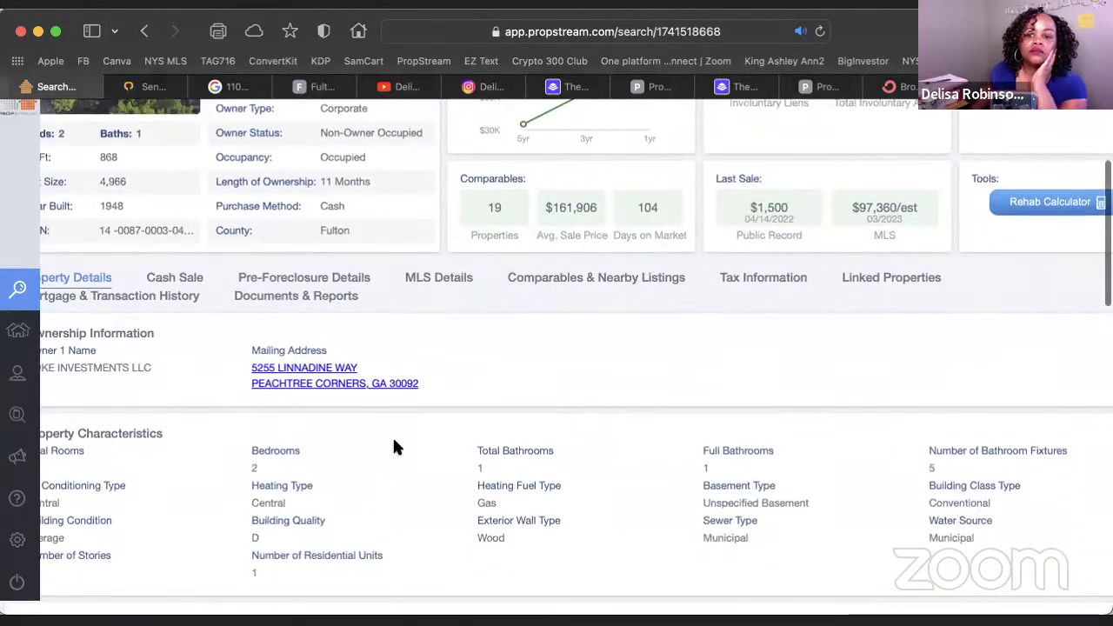
left_click(888, 278)
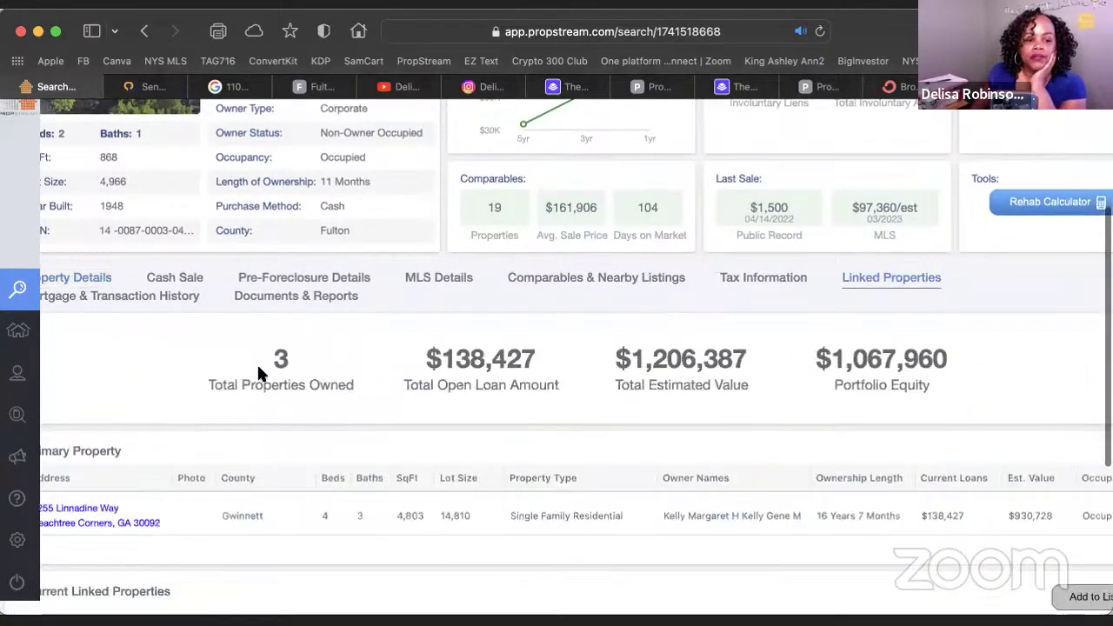
scroll(283, 424, "down", 5)
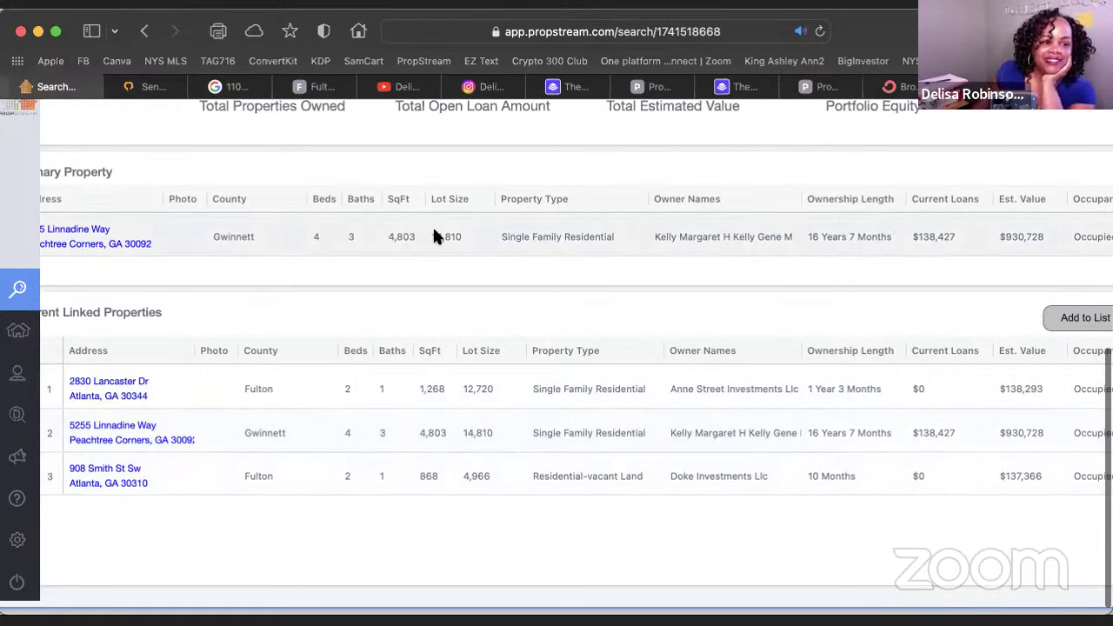
scroll(134, 239, "left", 1)
scroll(130, 239, "right", 2)
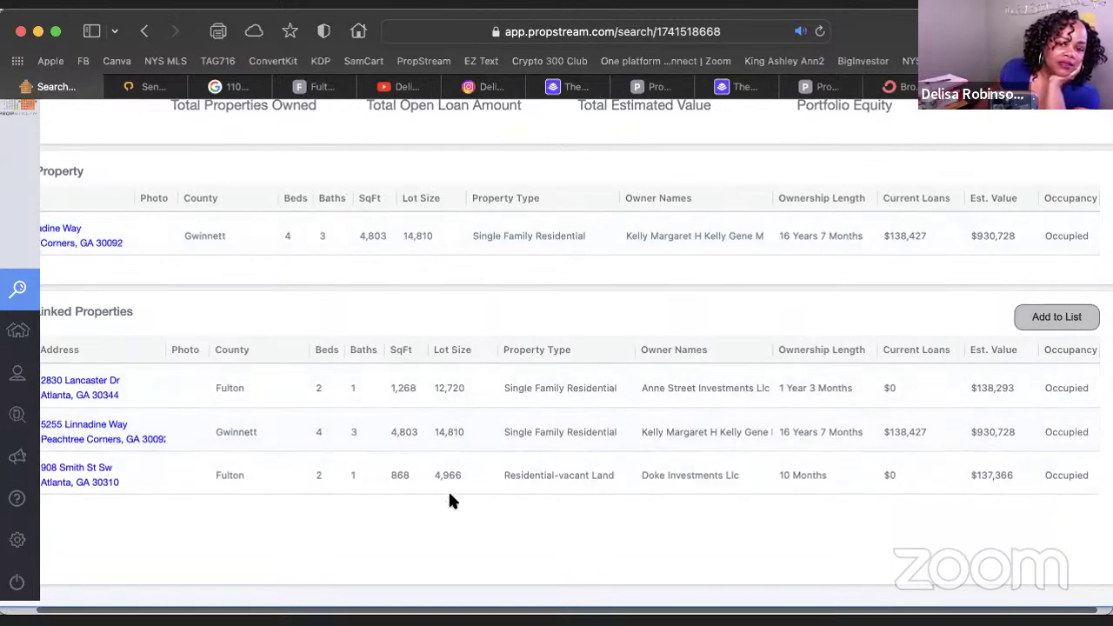
scroll(459, 376, "left", 1)
scroll(474, 391, "down", 1)
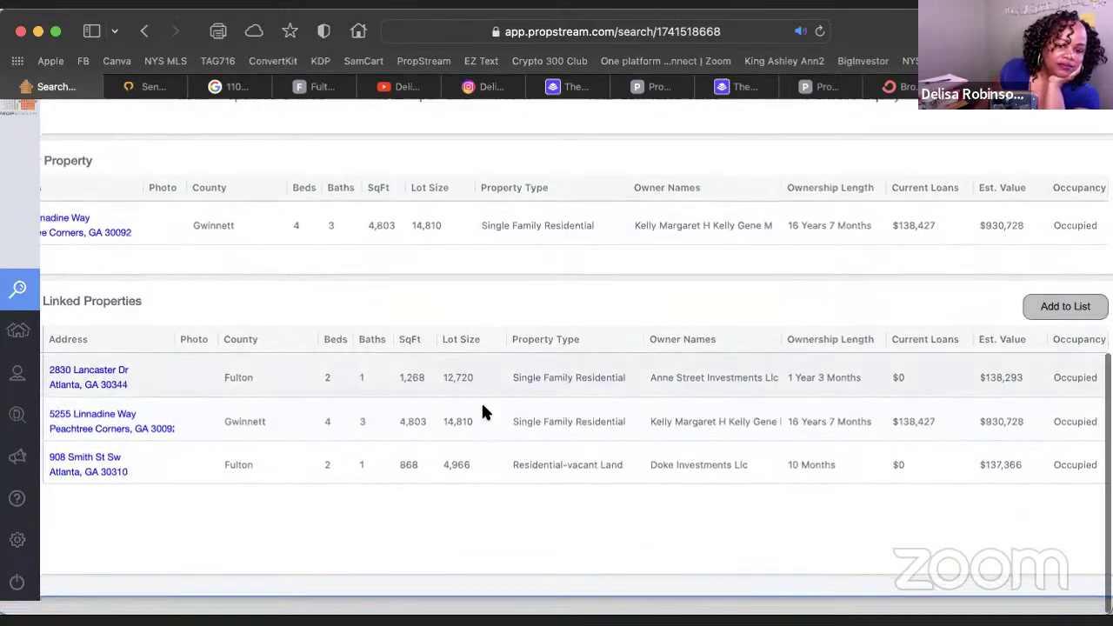
scroll(744, 368, "left", 2)
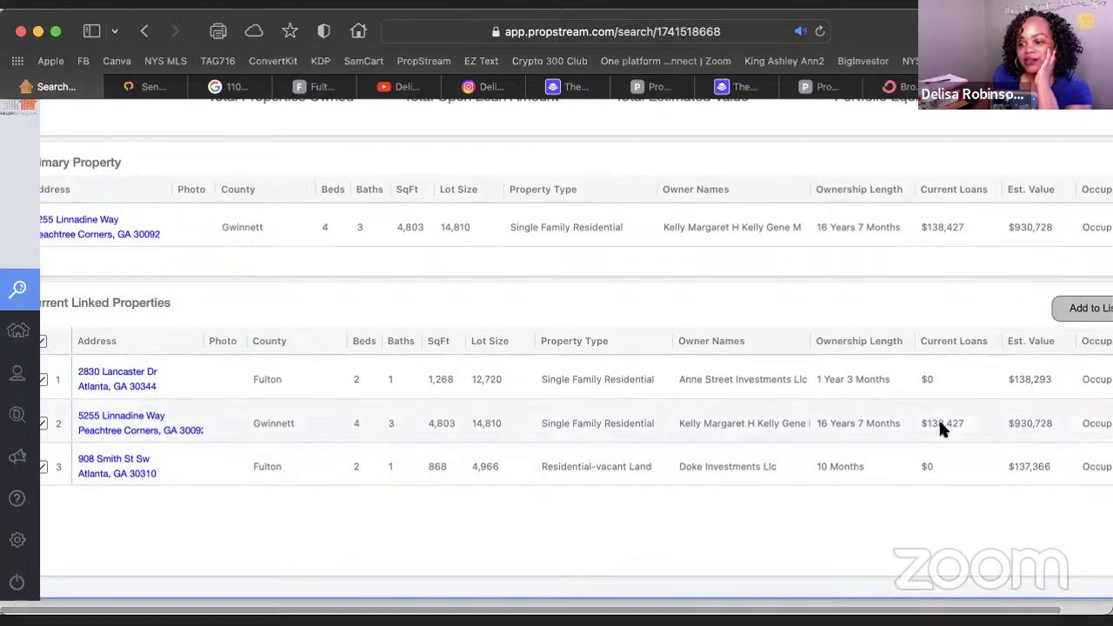
scroll(929, 425, "right", 2)
scroll(928, 425, "right", 2)
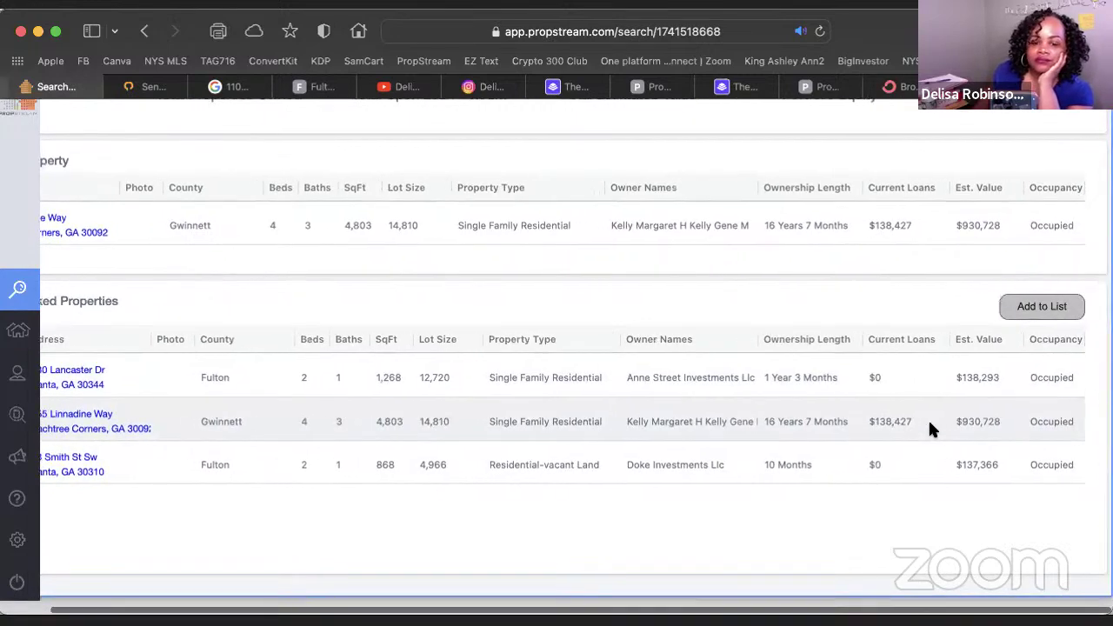
scroll(928, 424, "left", 3)
scroll(928, 417, "up", 10)
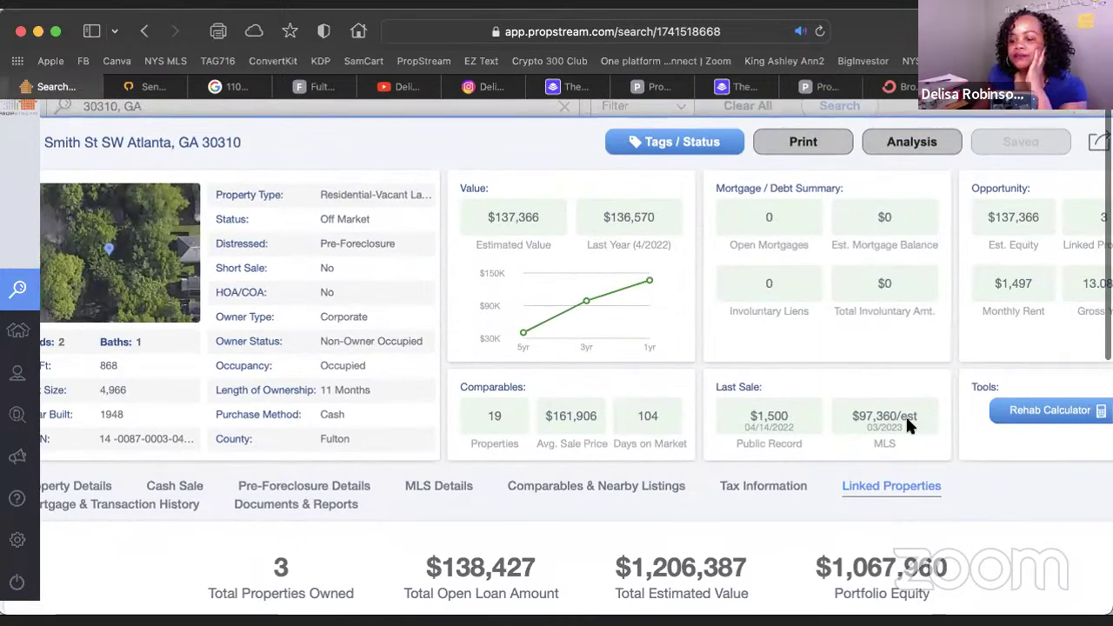
scroll(905, 415, "down", 3)
scroll(907, 421, "down", 4)
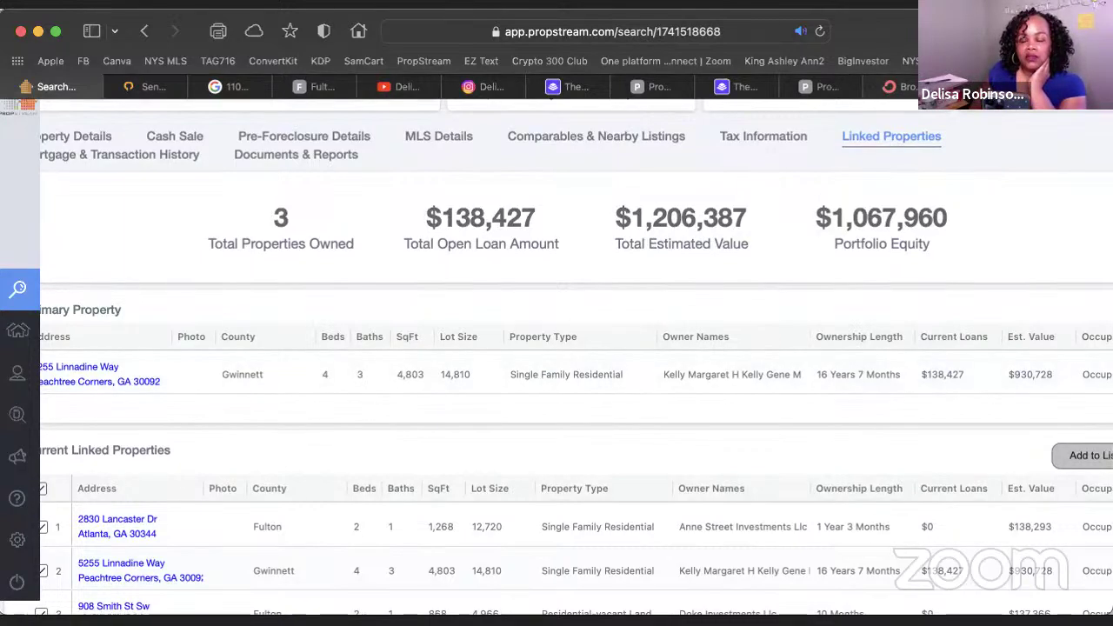
left_click(397, 87)
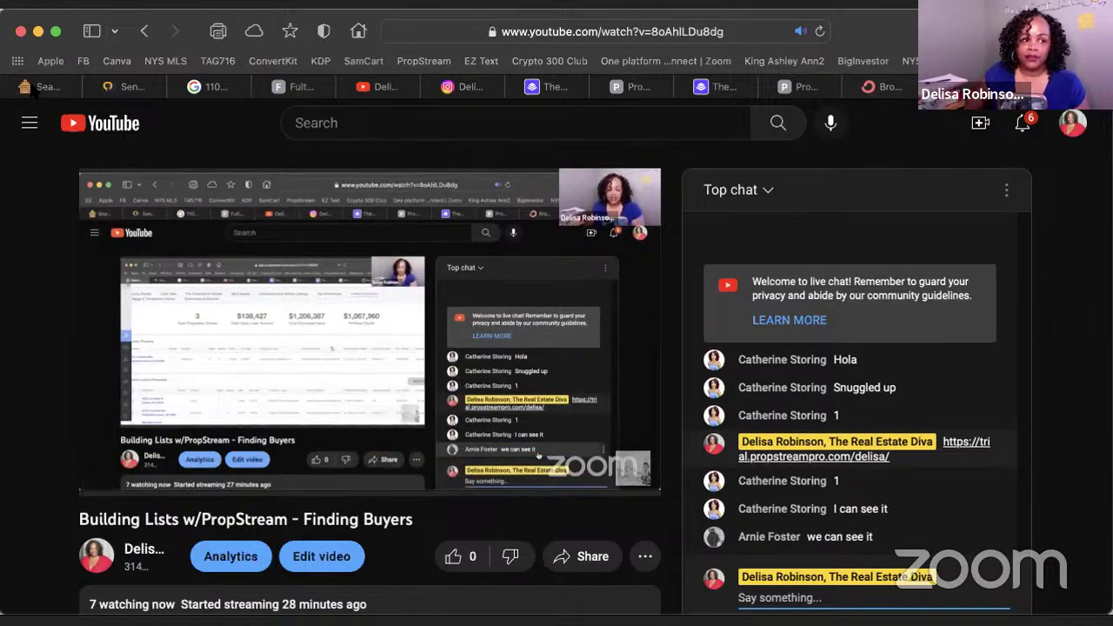
left_click(39, 86)
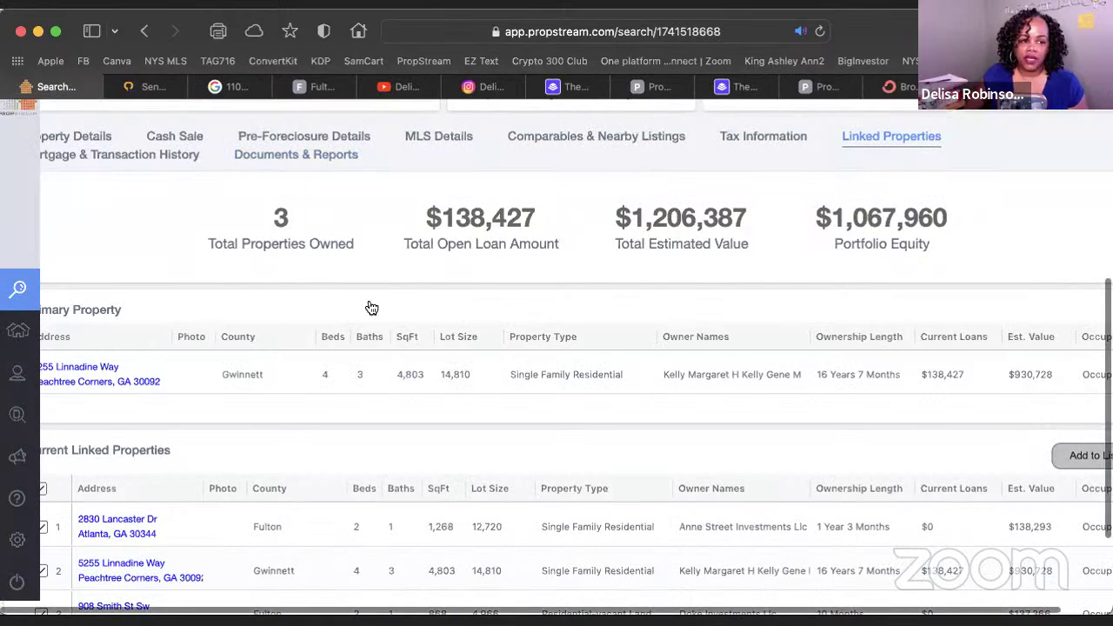
scroll(368, 308, "up", 5)
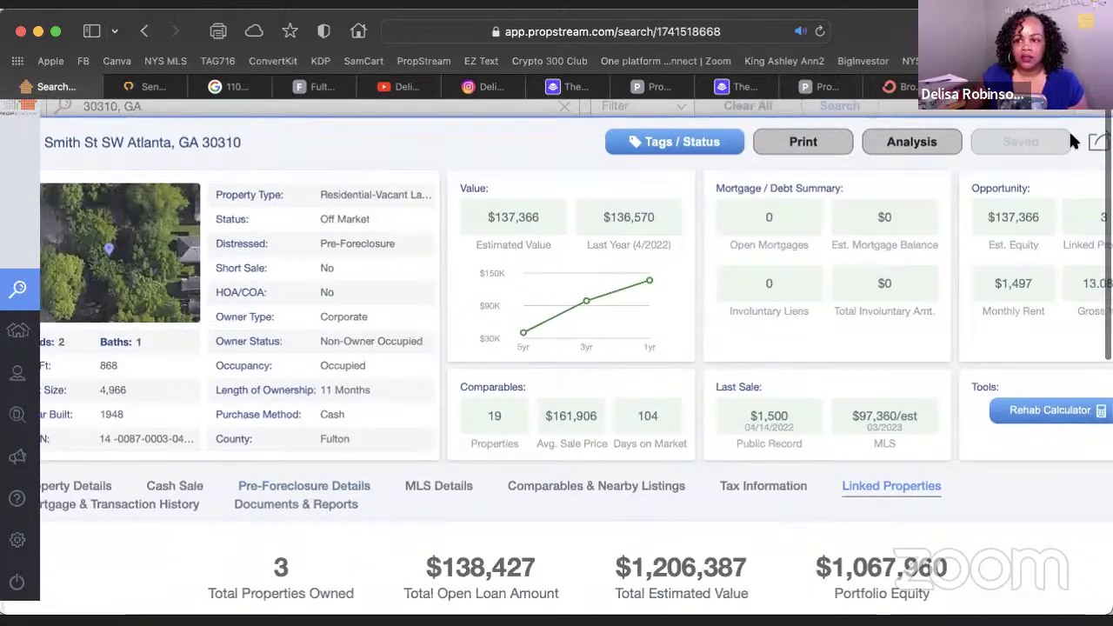
Close the property details and clear 30310, GA from the search box
scroll(1068, 141, "right", 2)
left_click(1086, 142)
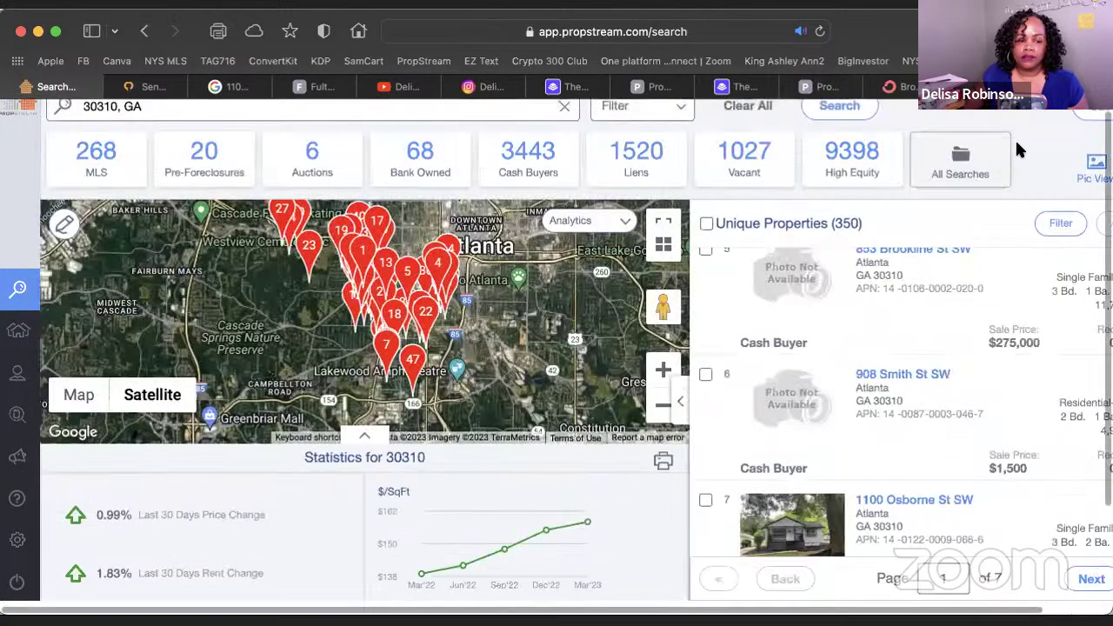
scroll(139, 251, "up", 1)
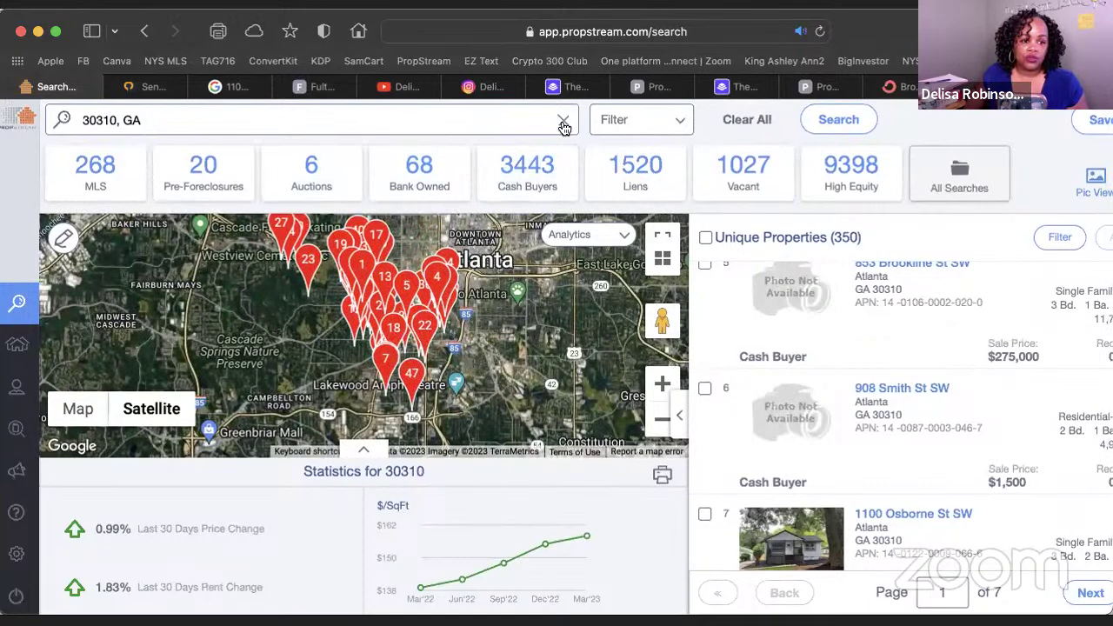
left_click(563, 122)
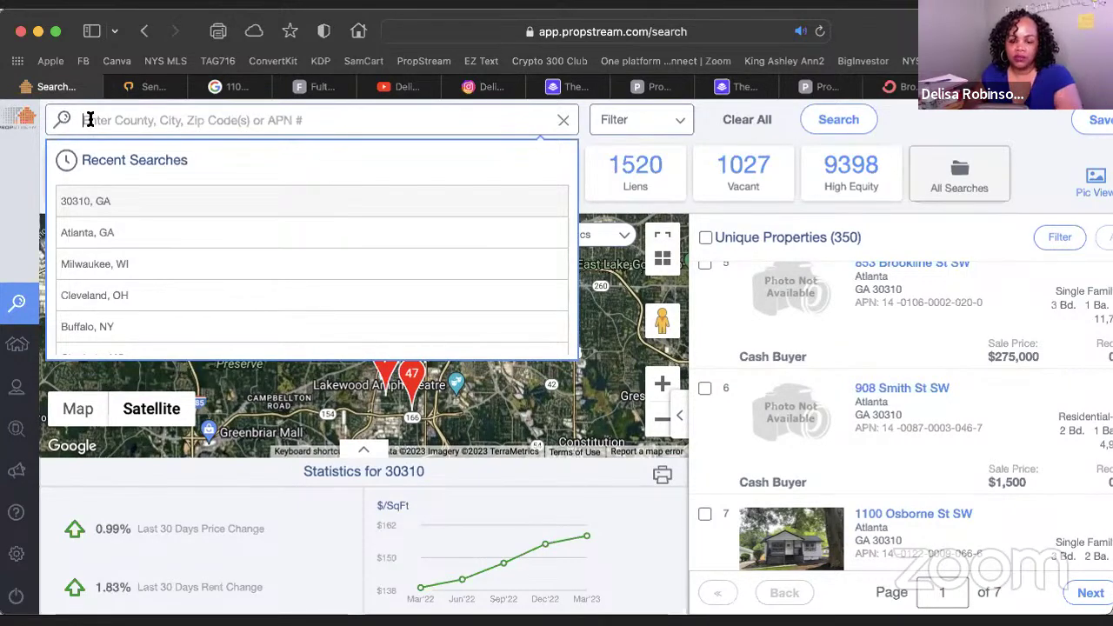
Bring up the Search Options summarizing the current cash-buyer filters
mouse_move(30, 223)
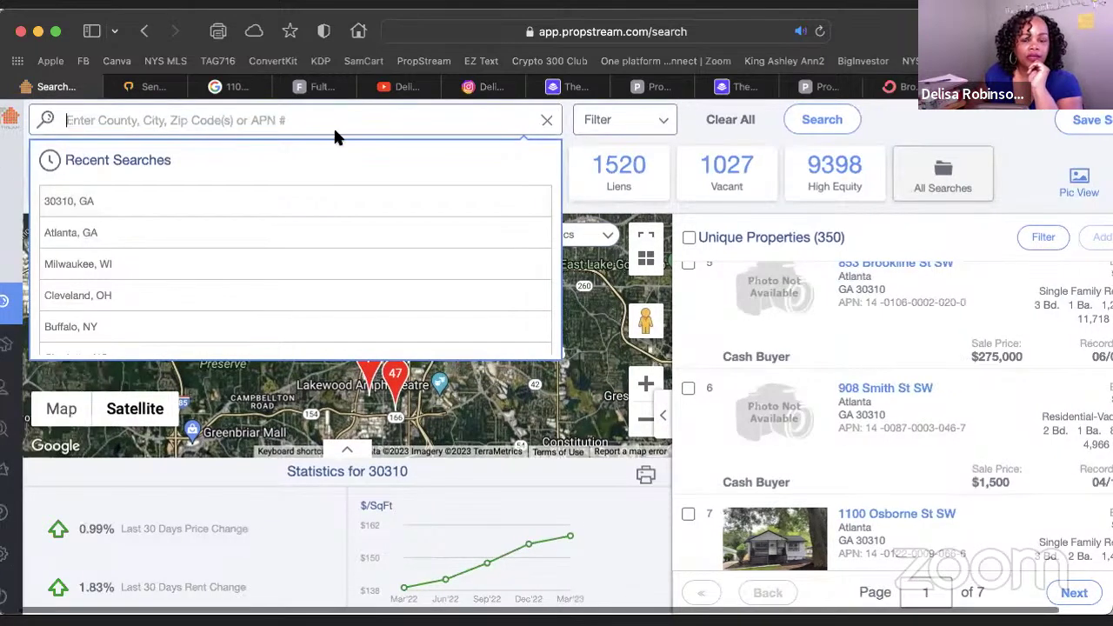
scroll(540, 127, "down", 1)
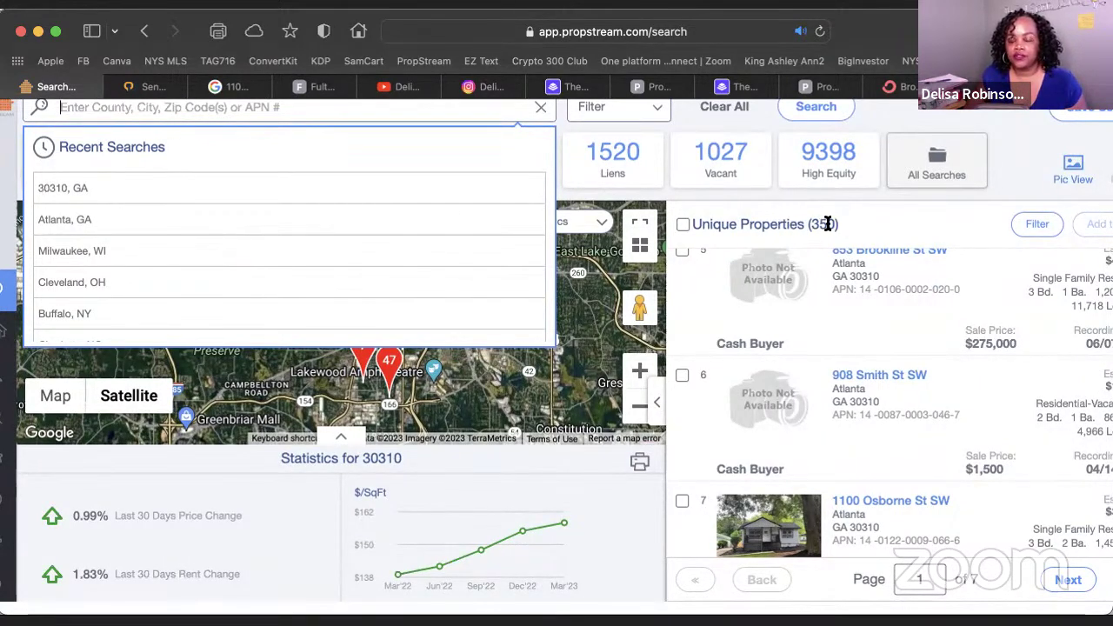
left_click(652, 108)
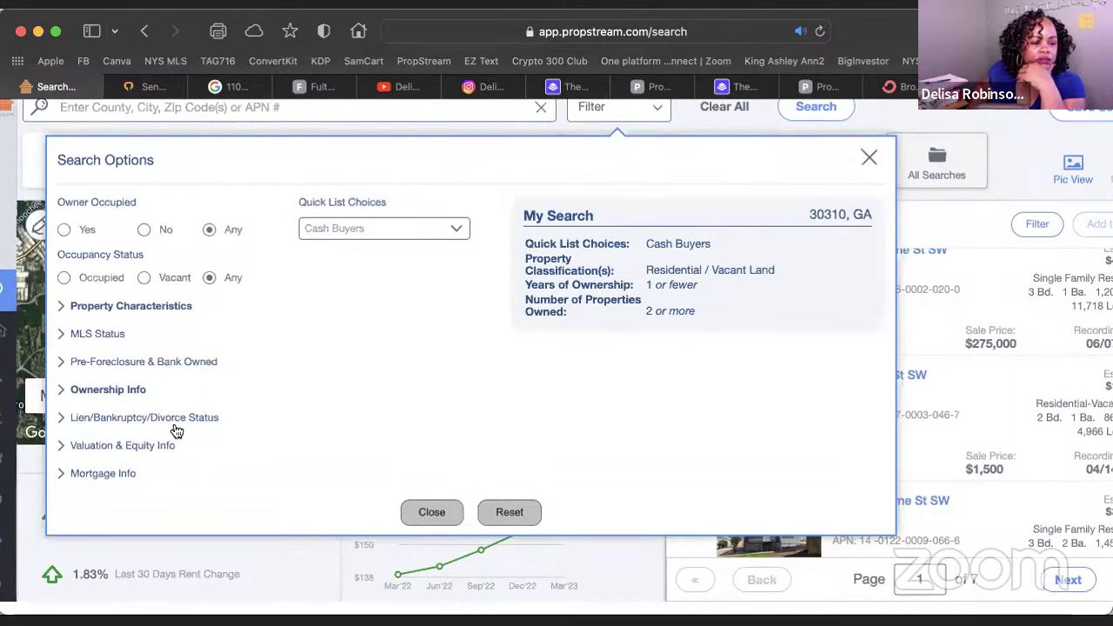
Set the MLS Status filter On Market to No and close the search options
scroll(175, 430, "down", 3)
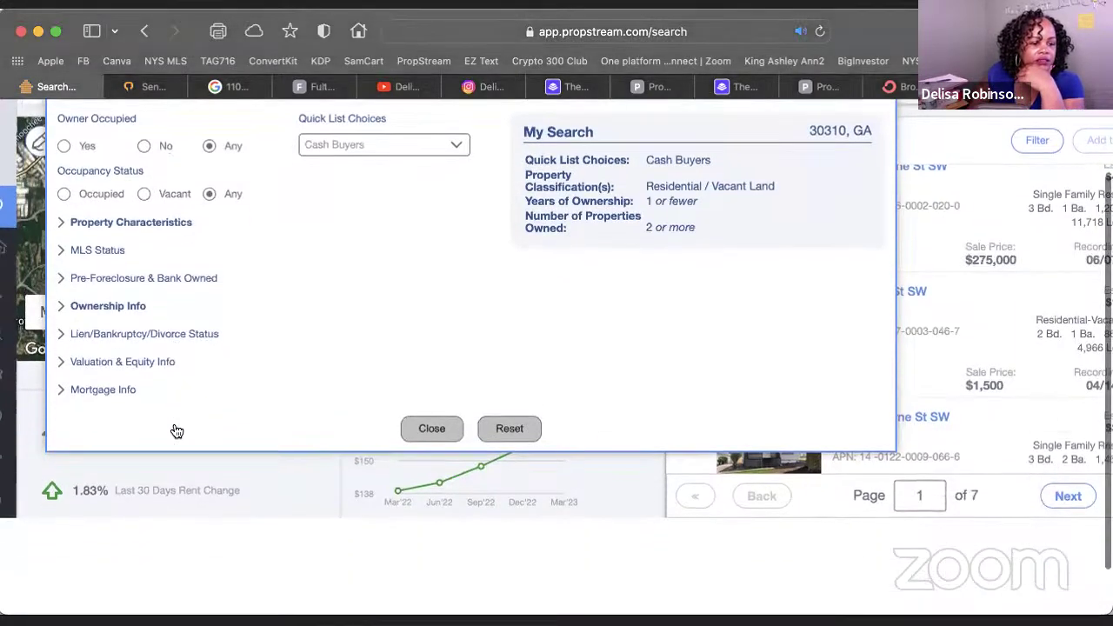
left_click(65, 392)
left_click(61, 391)
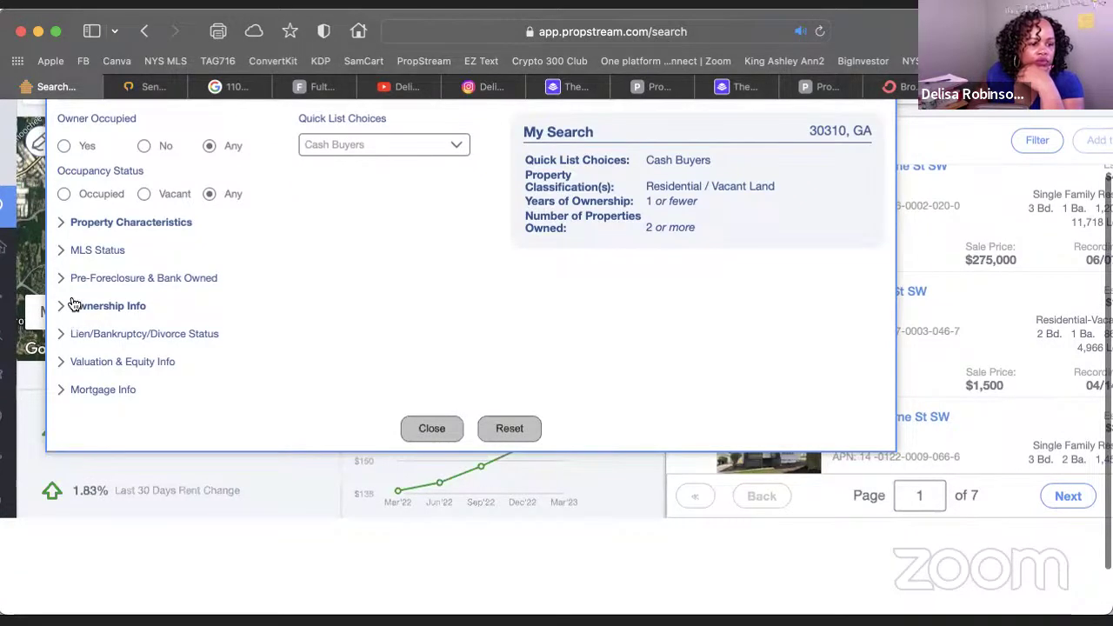
left_click(66, 251)
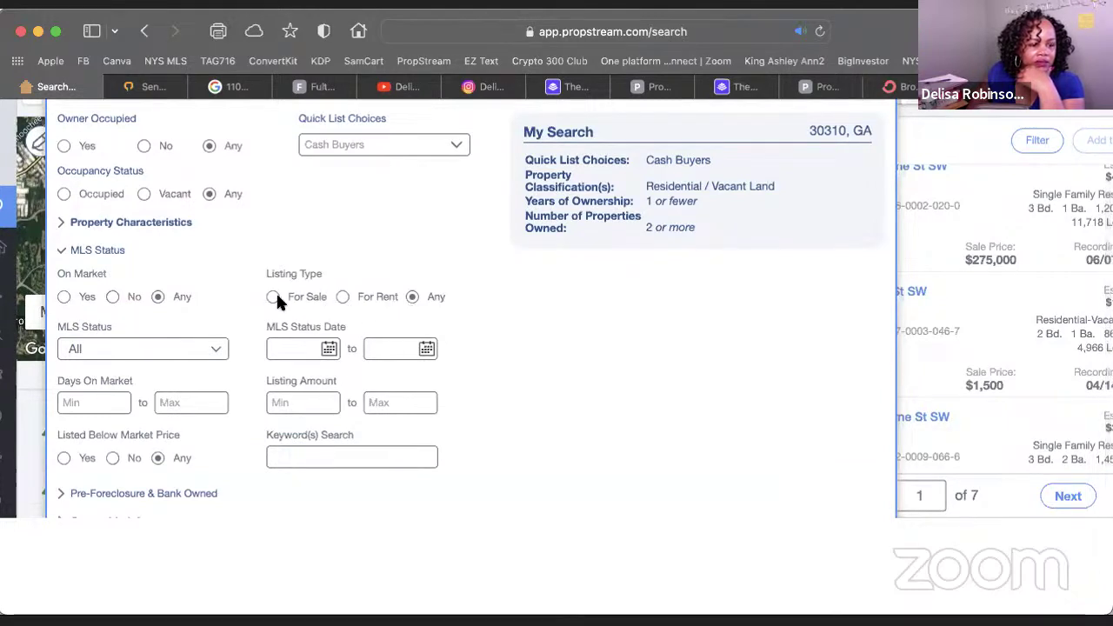
left_click(110, 295)
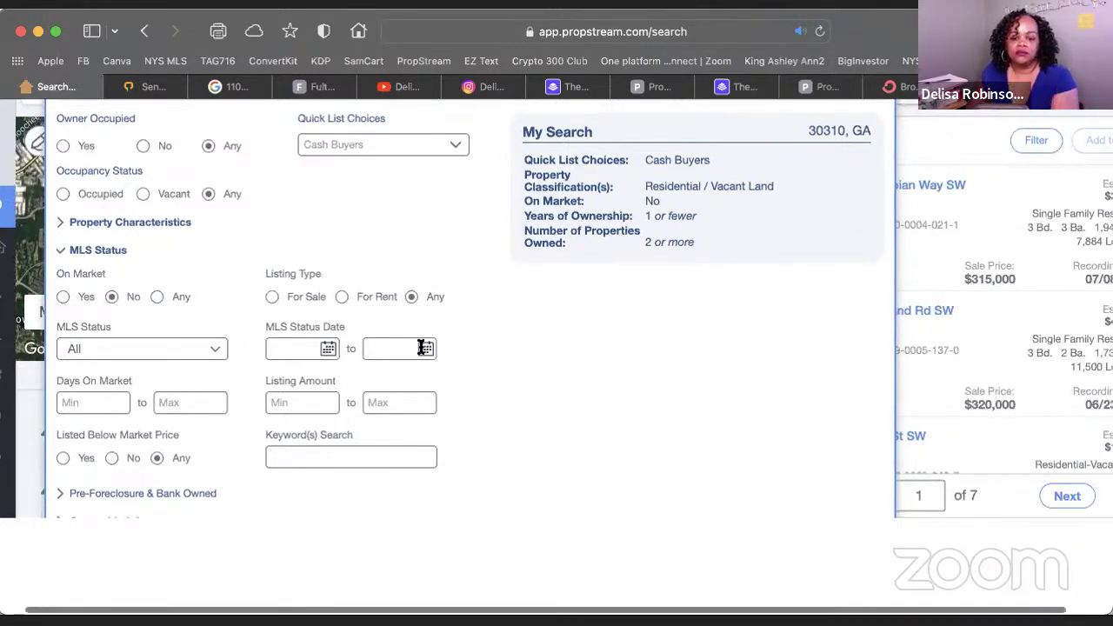
scroll(856, 175, "up", 2)
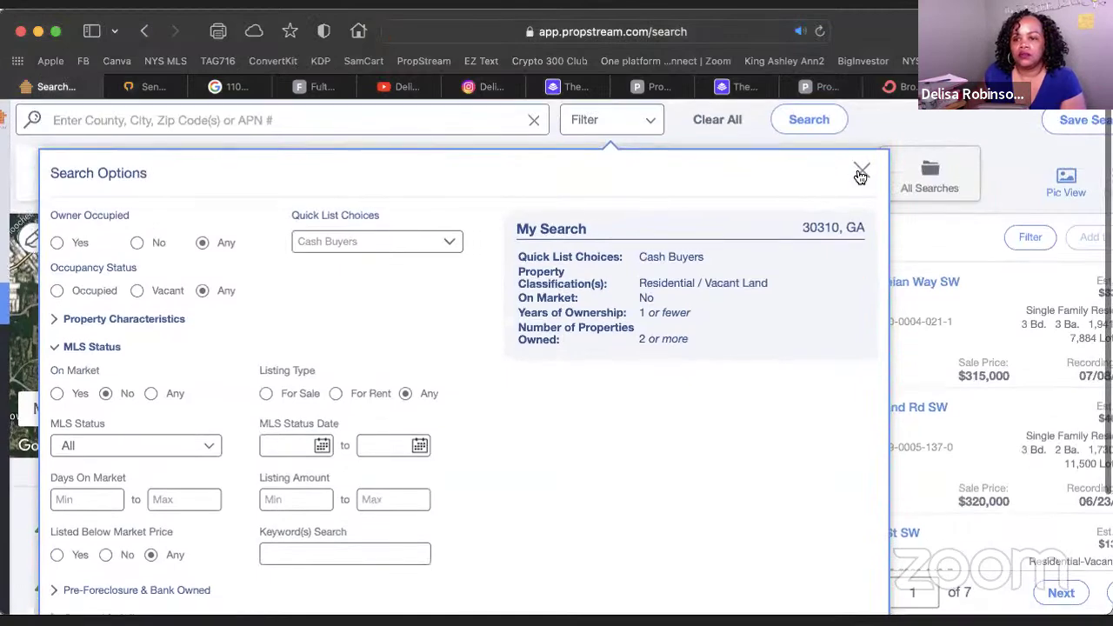
left_click(861, 171)
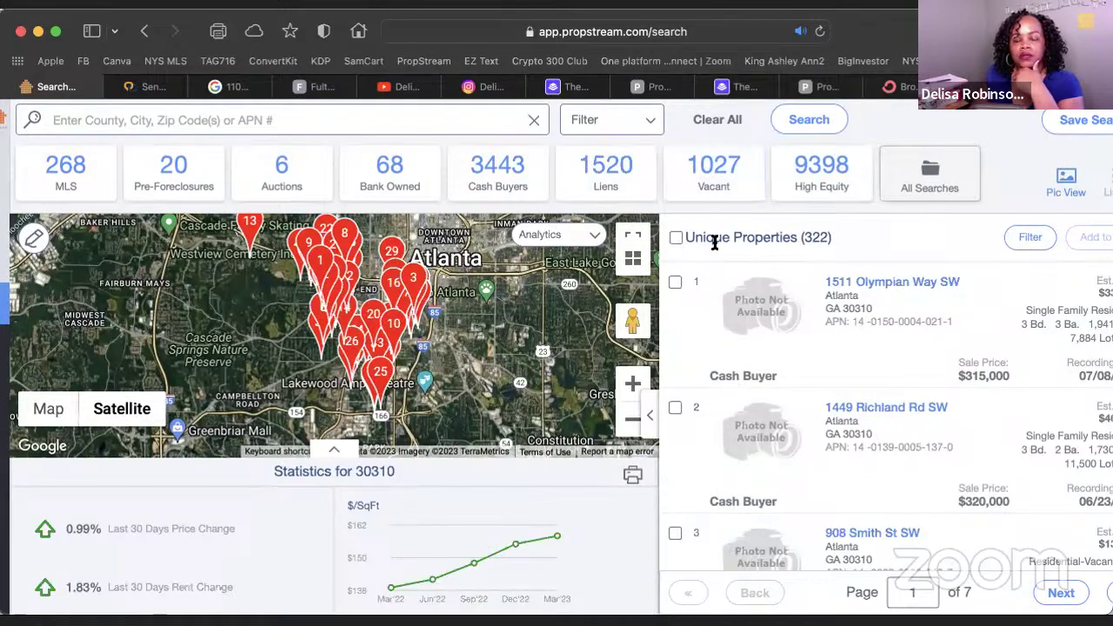
Scroll through the 7-page off-market results, then reopen the search filter options
scroll(714, 249, "down", 3)
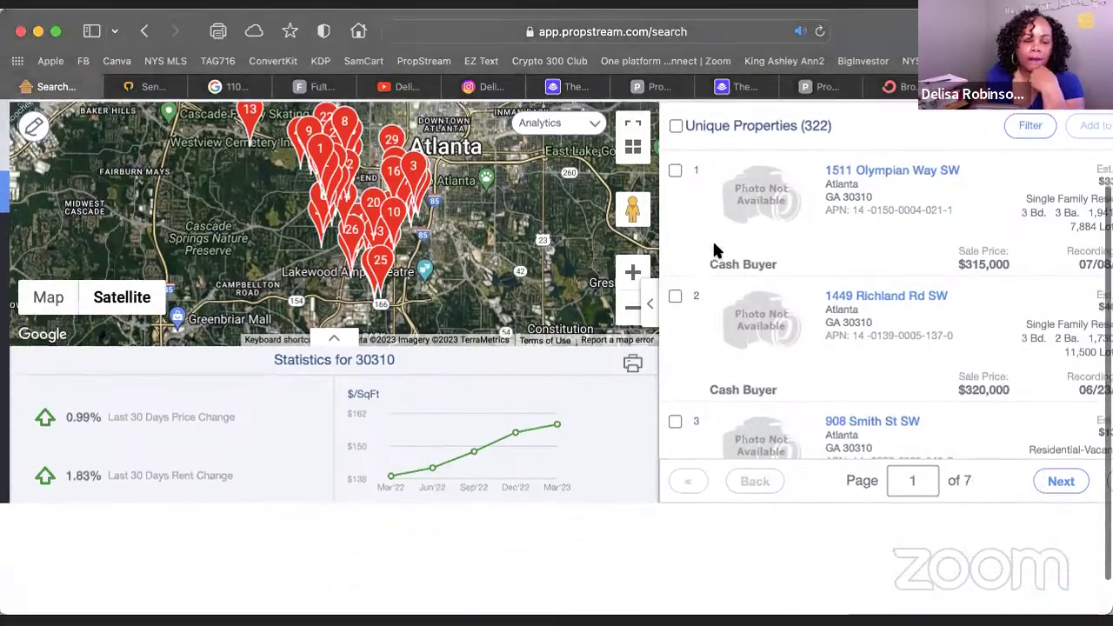
scroll(714, 249, "down", 1)
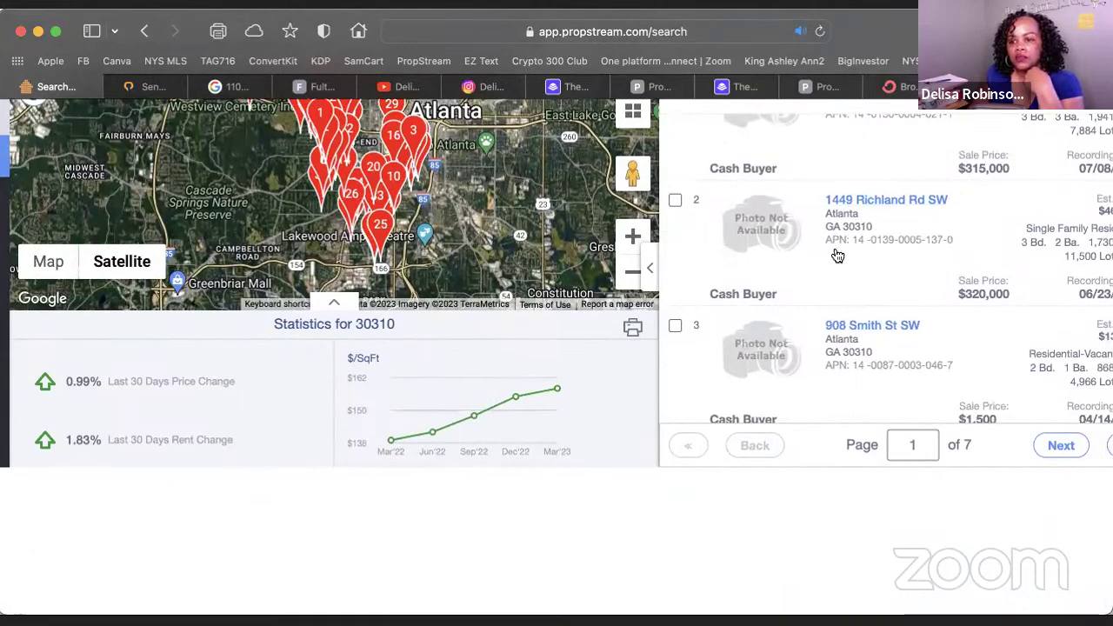
scroll(838, 255, "down", 10)
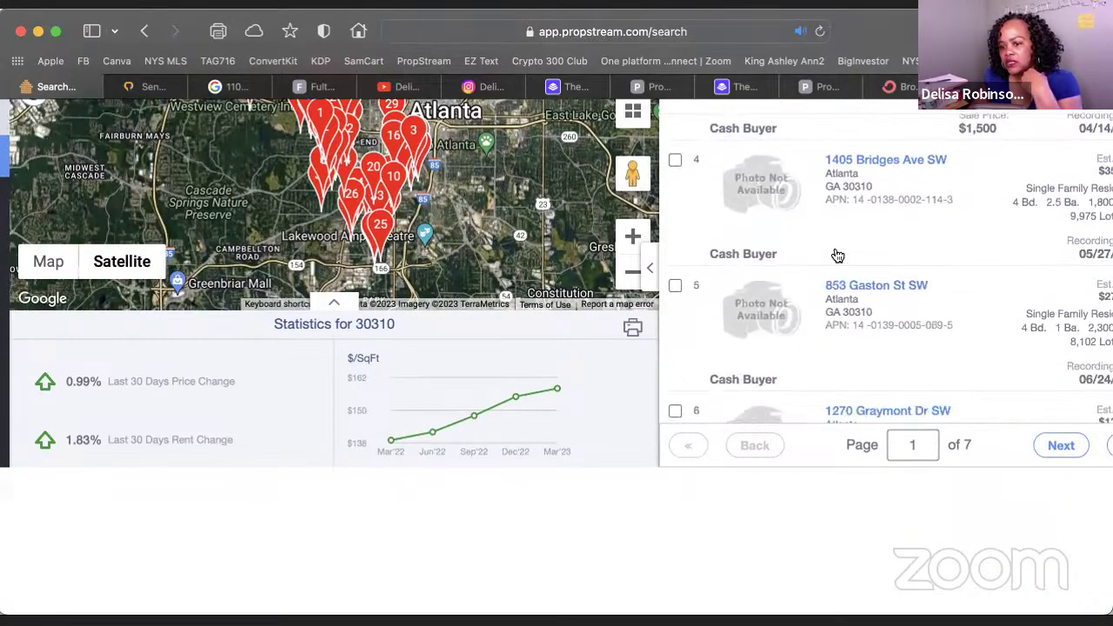
scroll(837, 255, "down", 5)
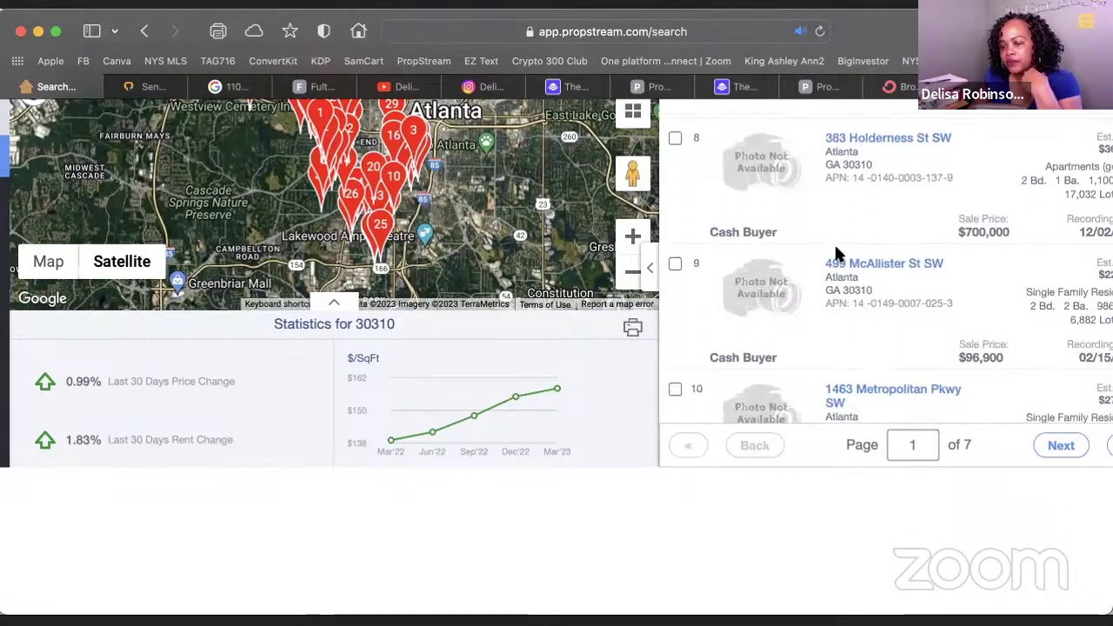
scroll(837, 255, "down", 2)
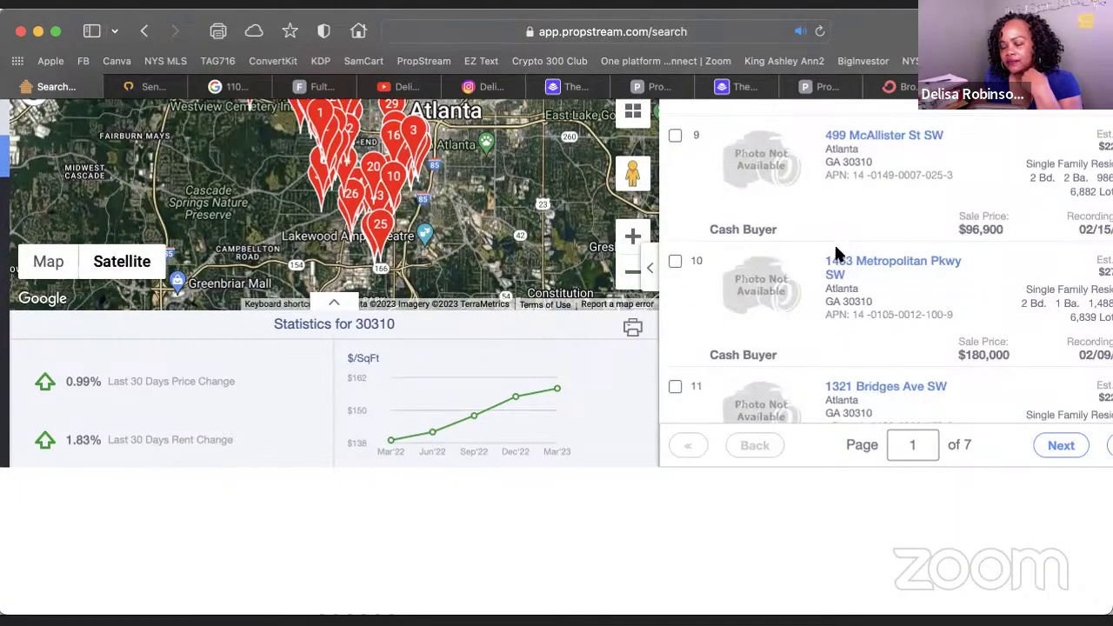
scroll(835, 252, "up", 6)
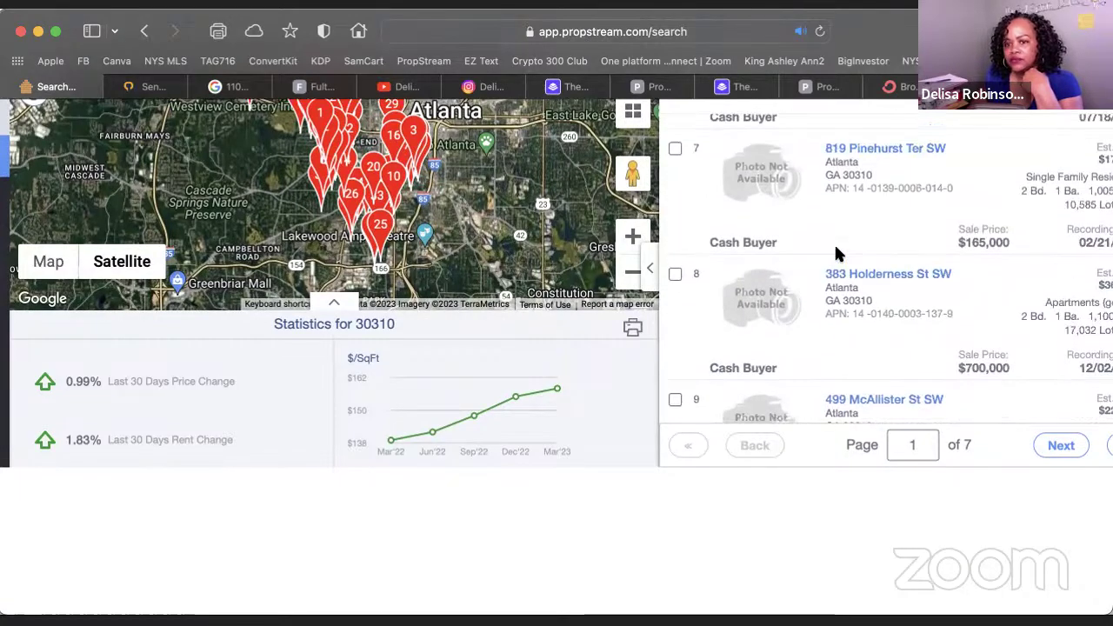
scroll(637, 126, "up", 4)
left_click(622, 129)
Remove the minimum of 2 from Number of Properties Owned under Ownership Info
mouse_move(50, 366)
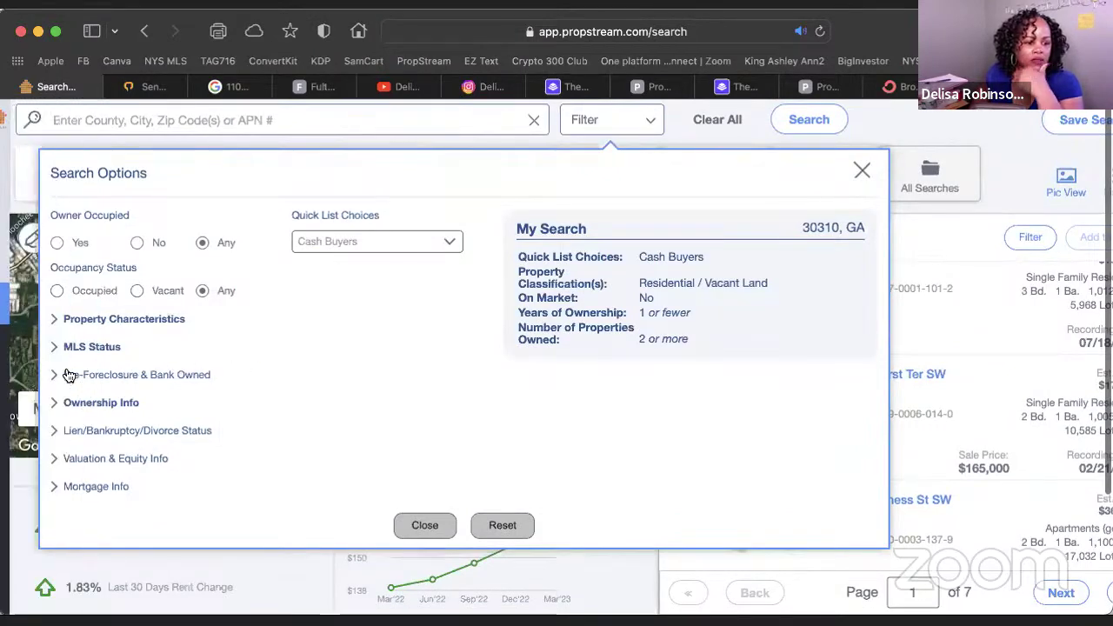
left_click(57, 320)
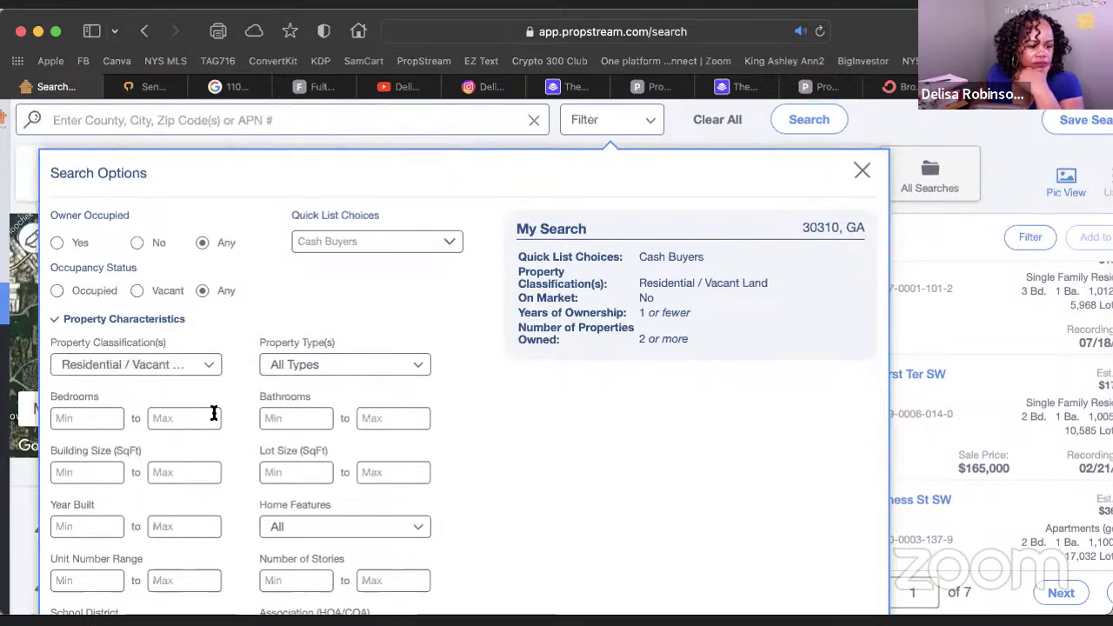
scroll(214, 408, "down", 3)
scroll(214, 418, "up", 3)
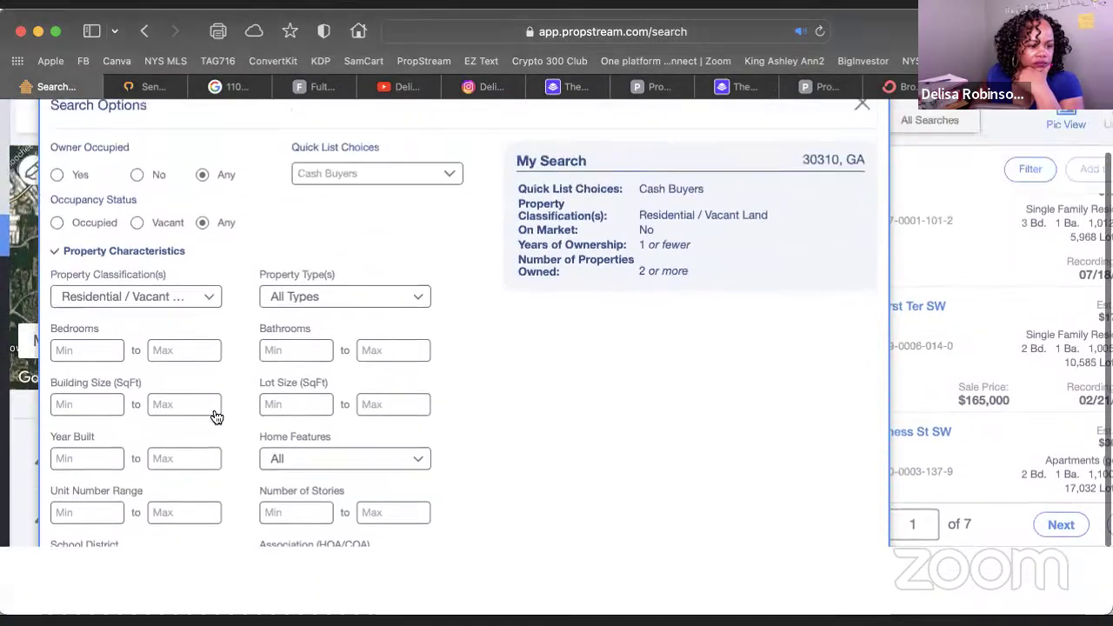
left_click(57, 322)
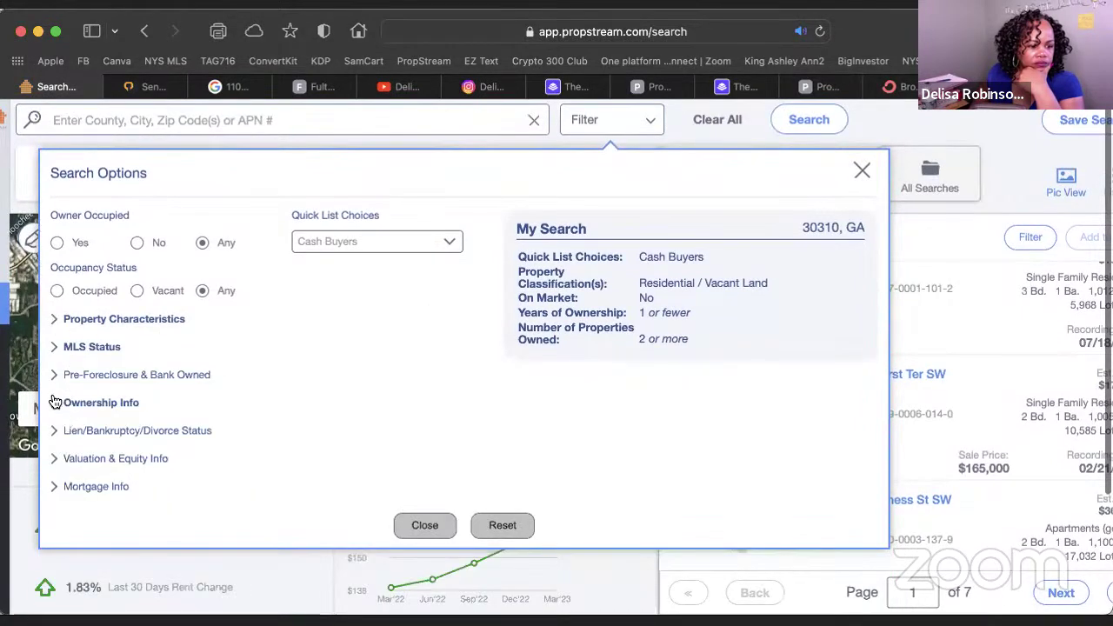
left_click(54, 402)
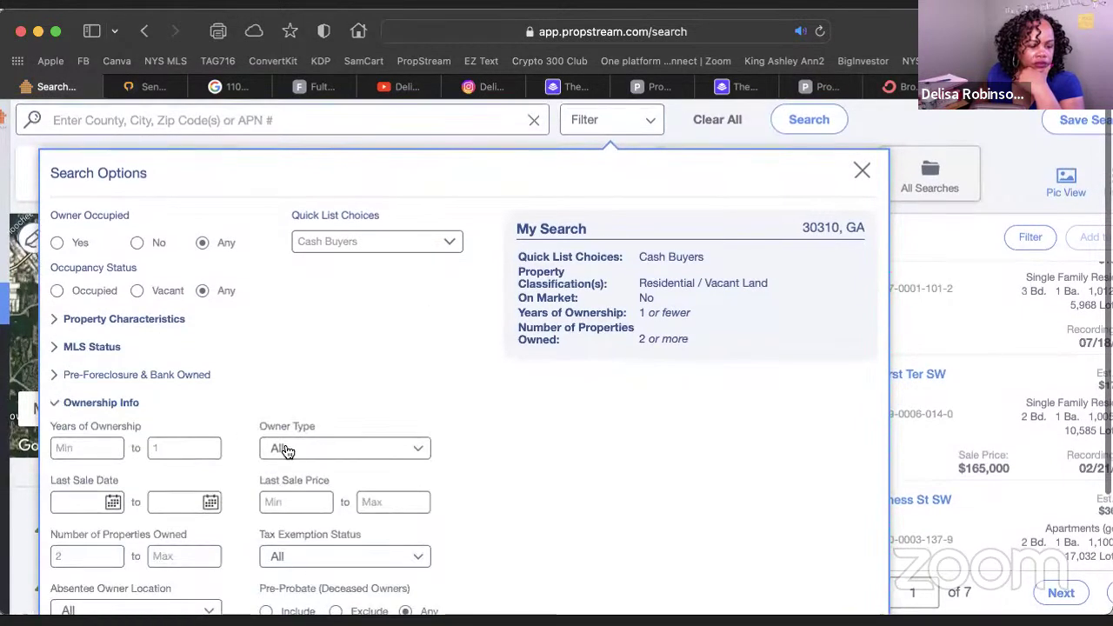
scroll(77, 440, "down", 3)
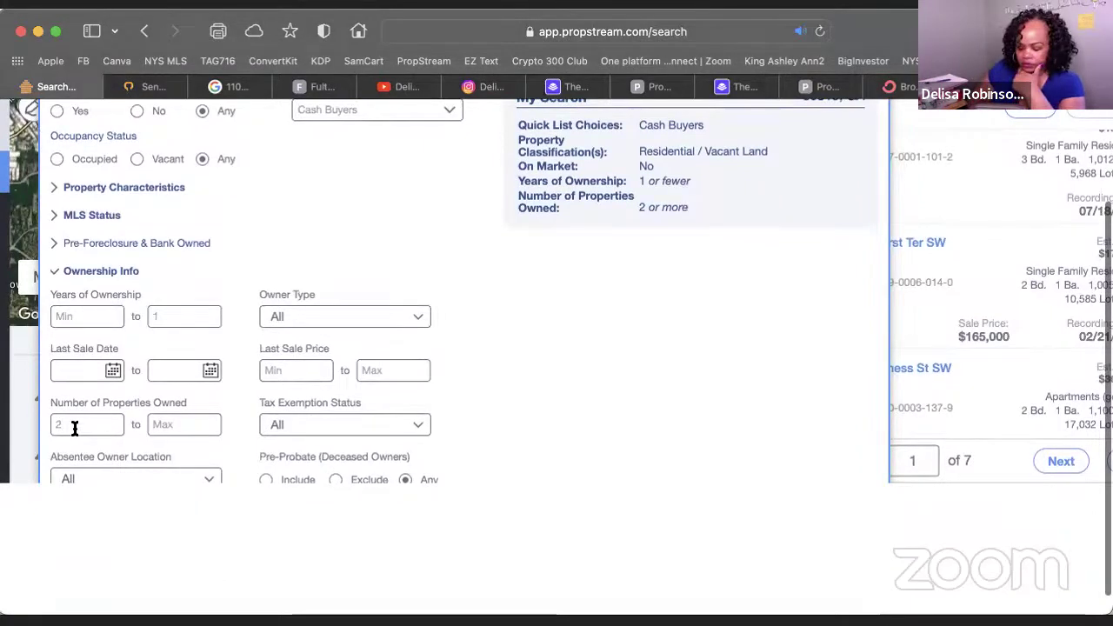
key("BackSpace")
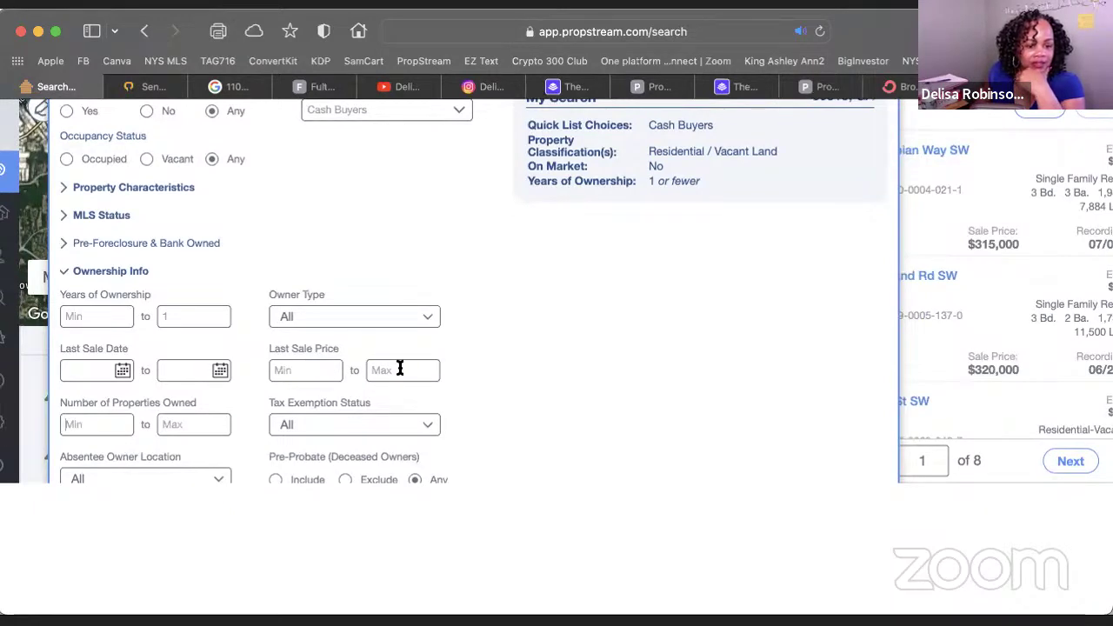
Set Last Sale Date from 01/01/23 to 03/31/23 and close the filters
left_click(216, 371)
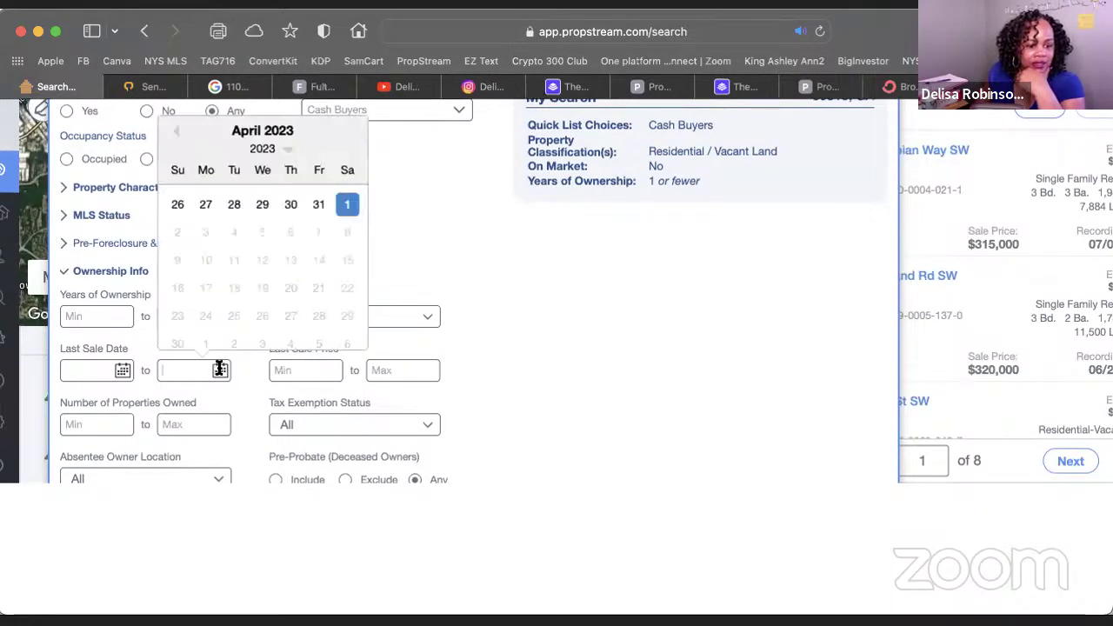
scroll(272, 218, "down", 1)
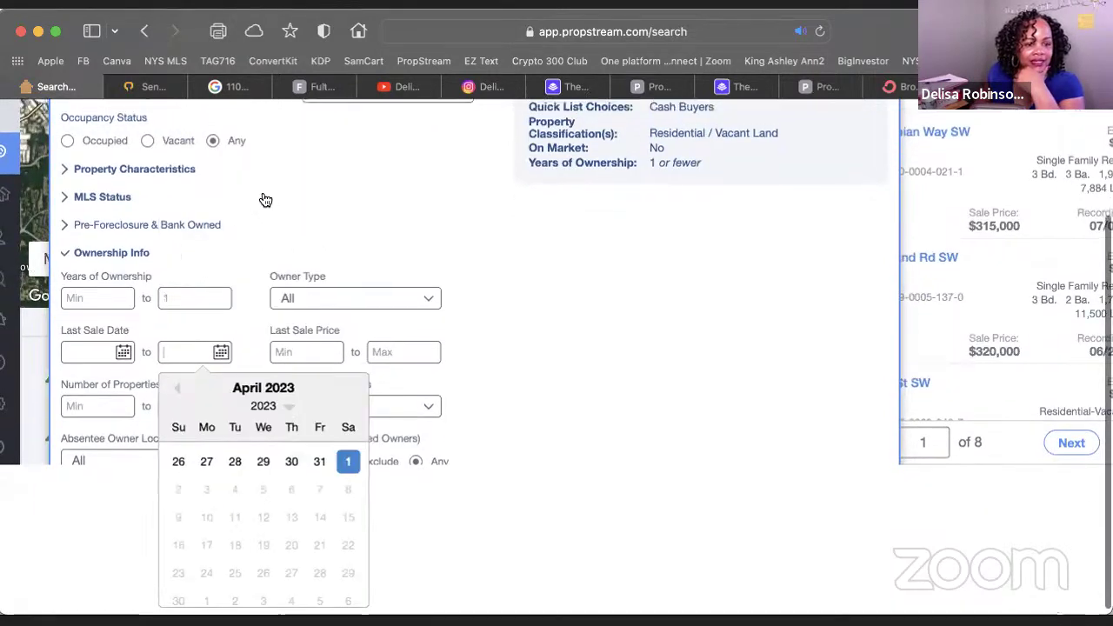
left_click(177, 391)
scroll(315, 572, "up", 1)
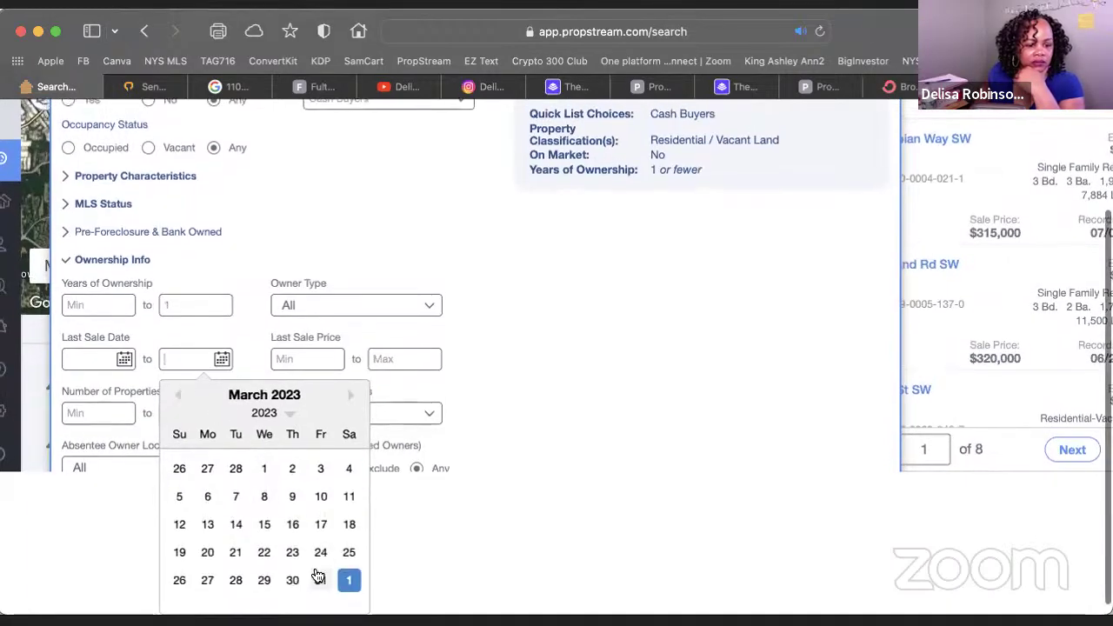
left_click(320, 579)
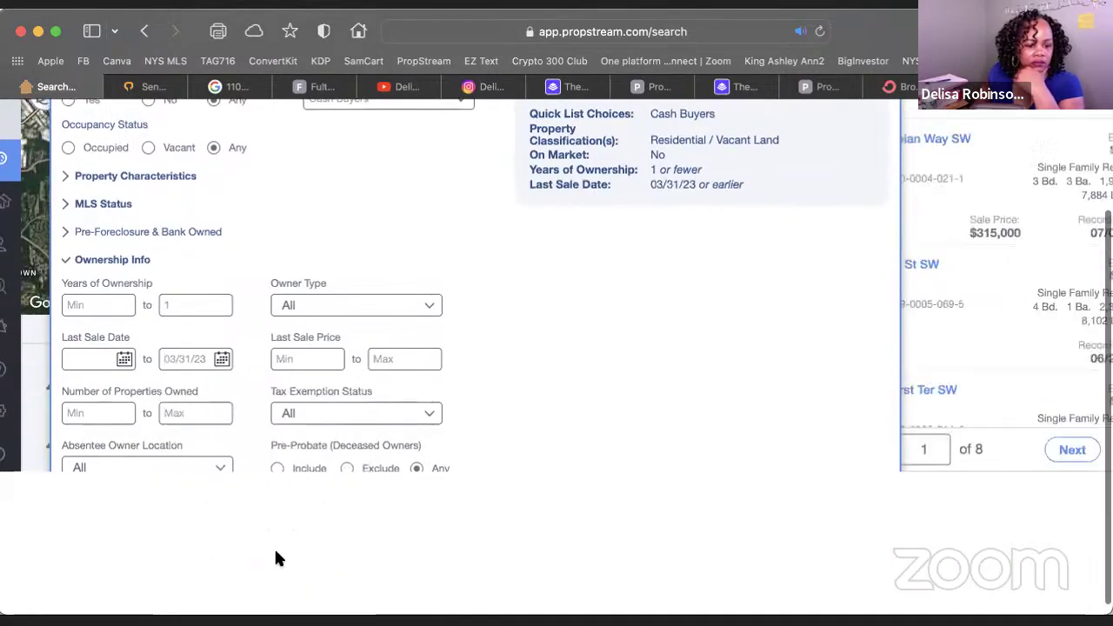
left_click(89, 359)
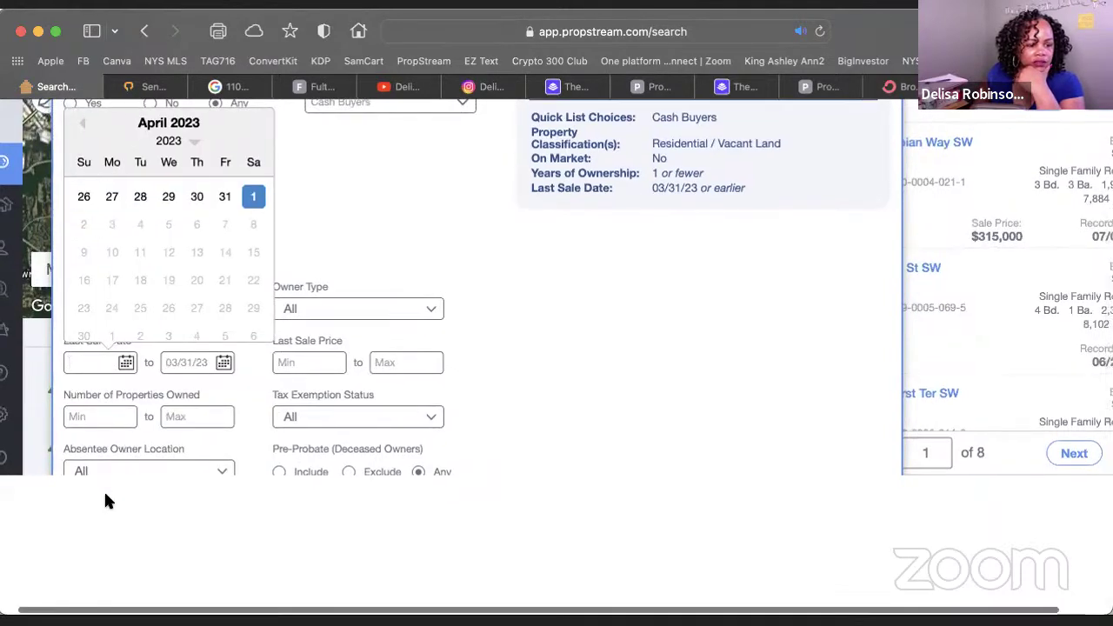
left_click(81, 122)
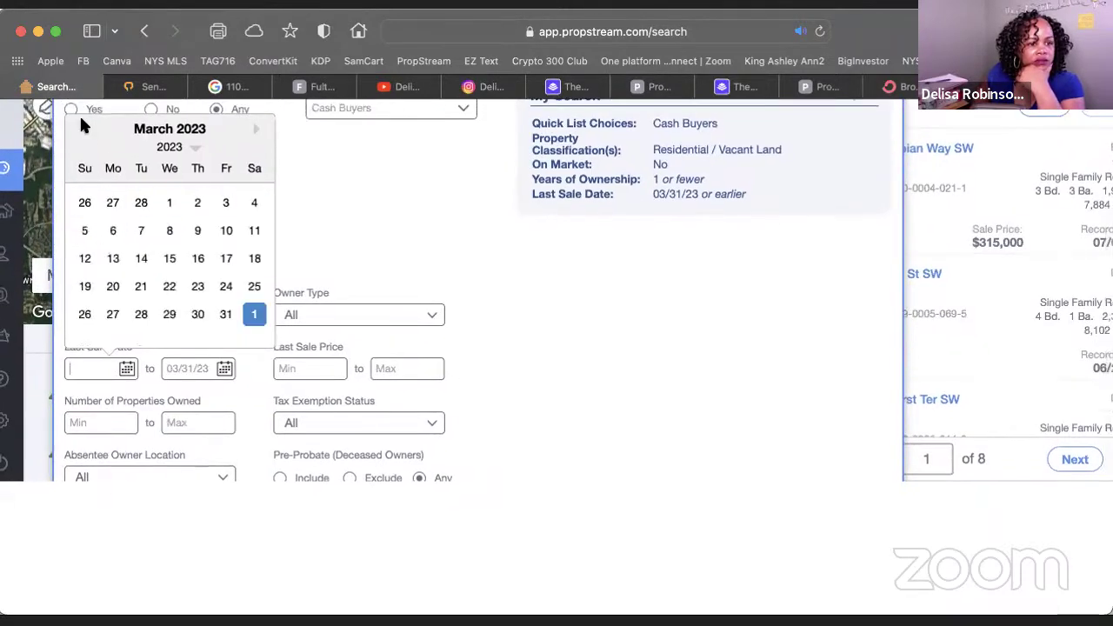
left_click(82, 130)
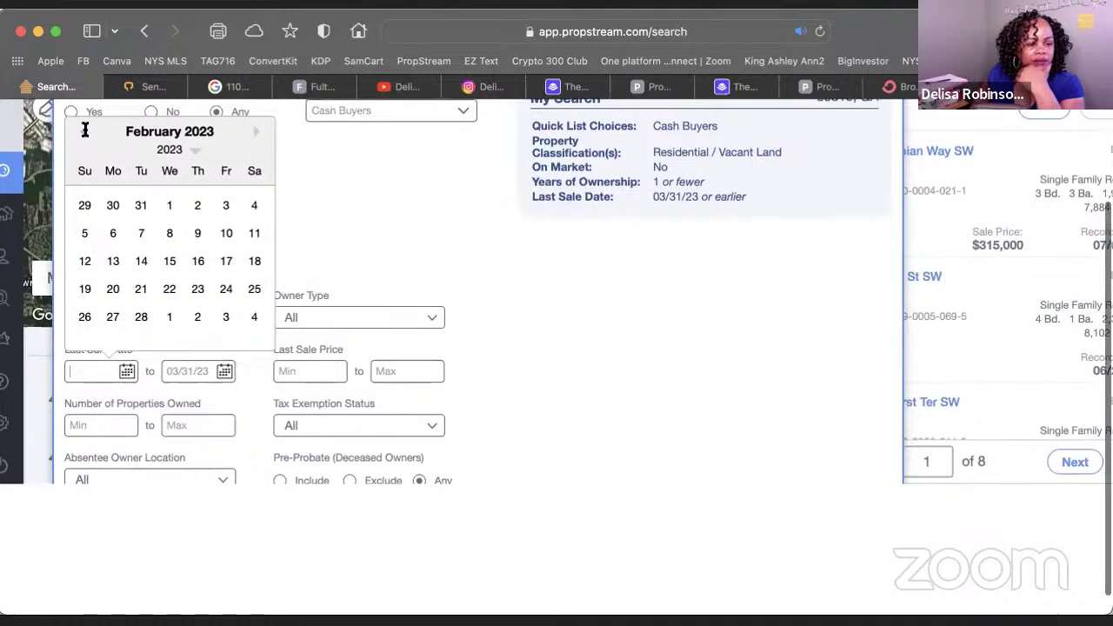
left_click(83, 131)
left_click(84, 206)
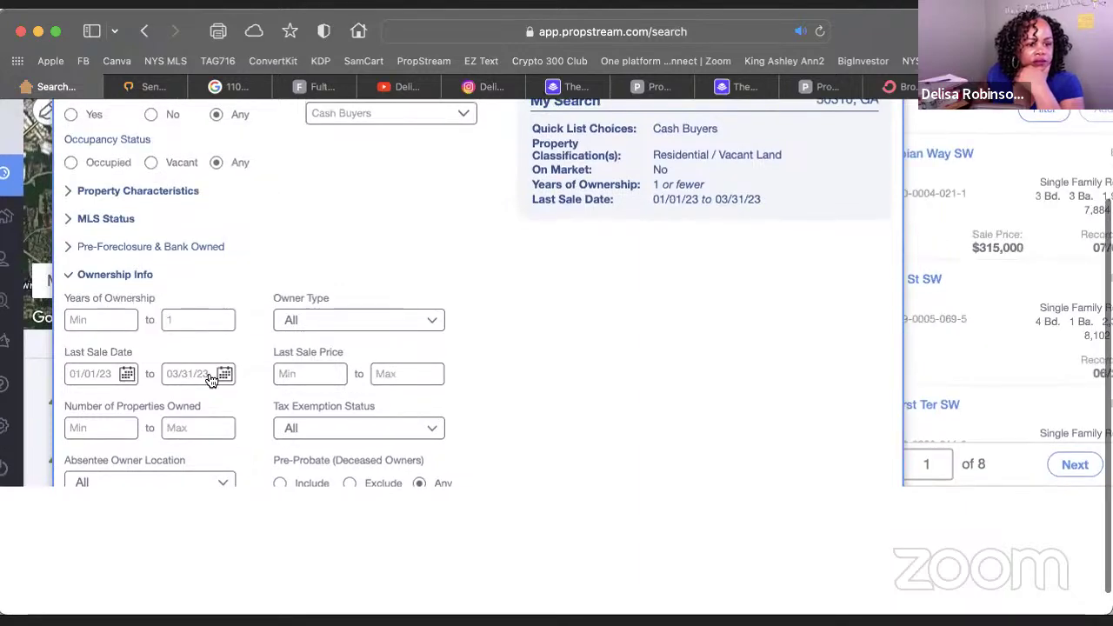
scroll(752, 367, "up", 3)
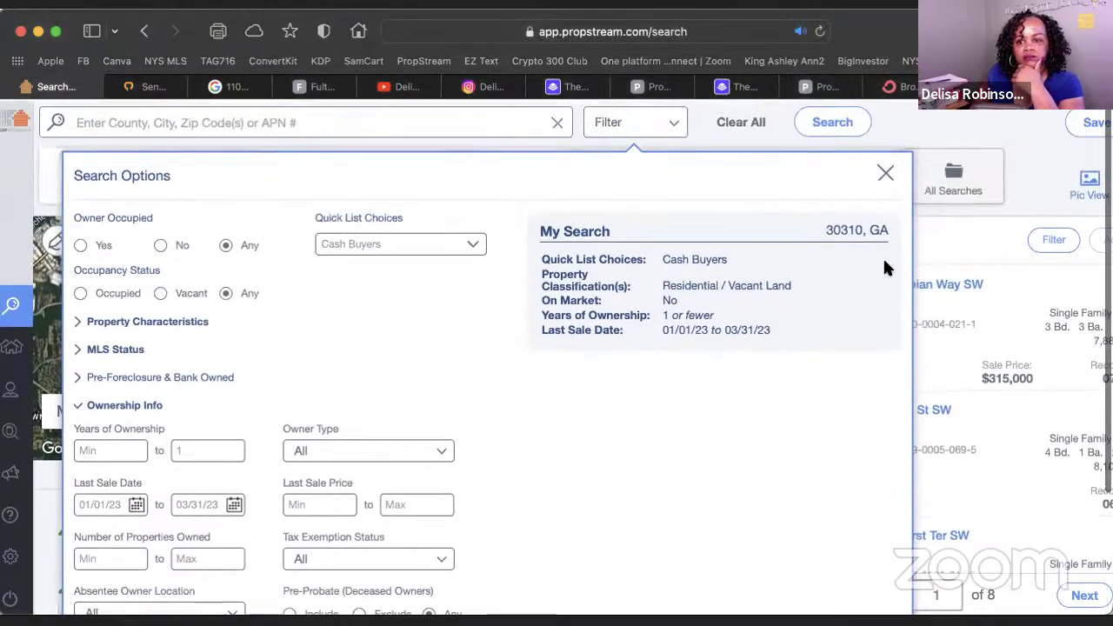
left_click(881, 171)
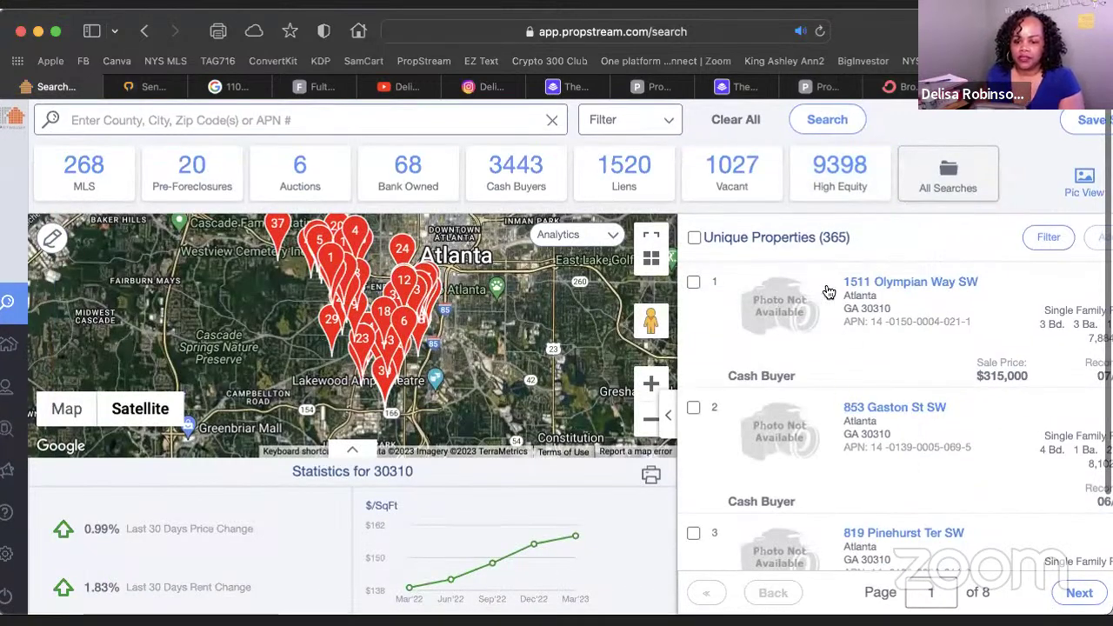
left_click(894, 284)
scroll(492, 323, "down", 5)
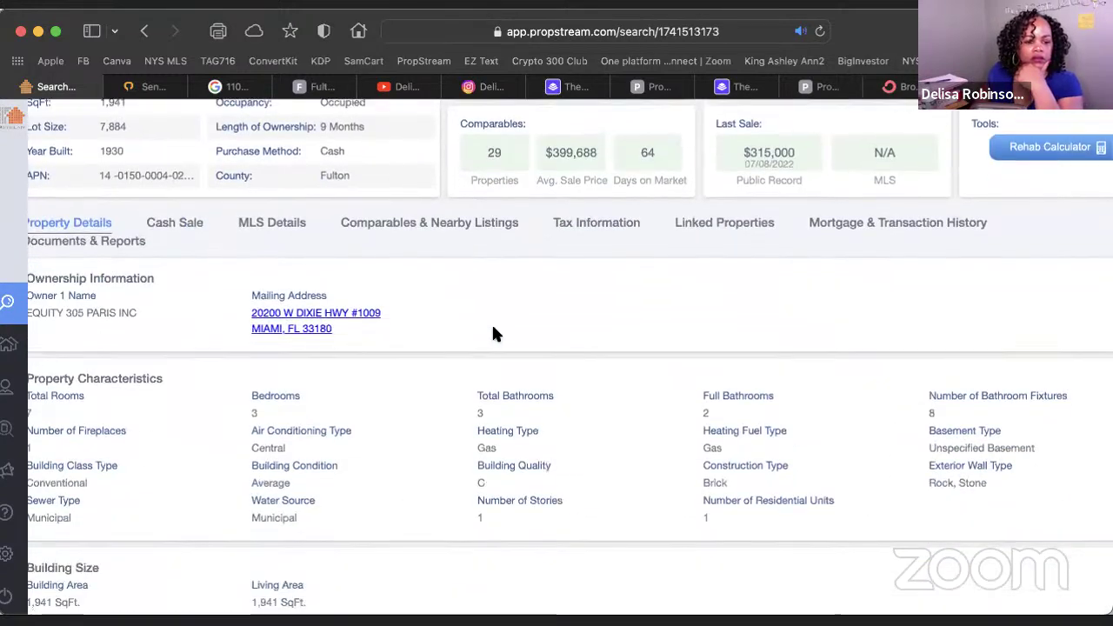
scroll(492, 331, "down", 3)
scroll(492, 331, "up", 3)
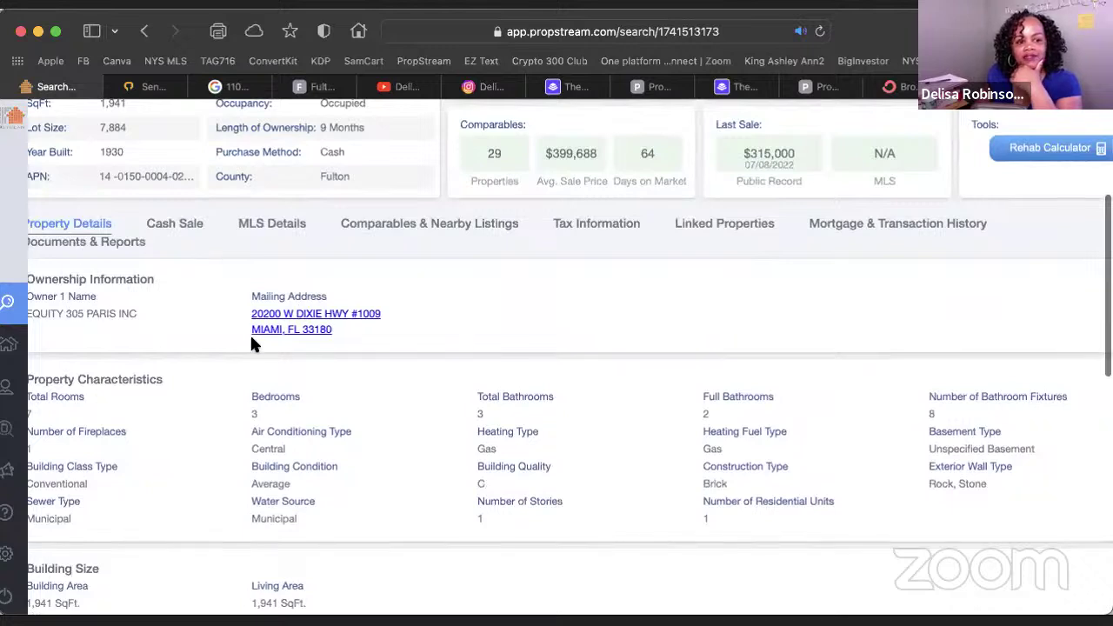
Show the owner's 38 linked properties, worth $15,757,441 total, and scroll through them
left_click(740, 223)
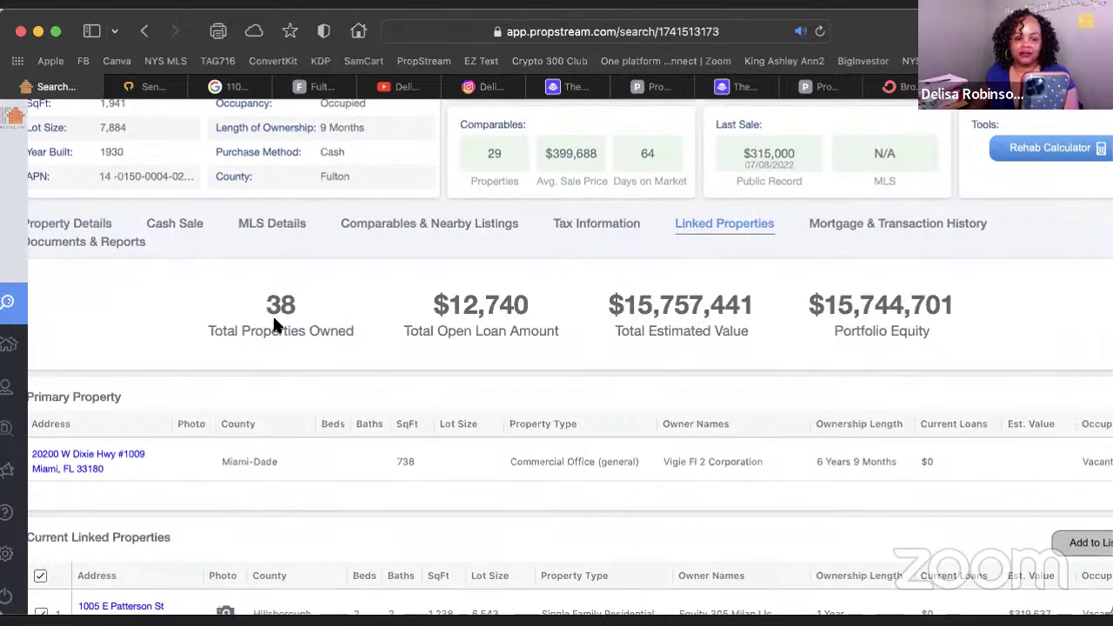
scroll(273, 320, "up", 1)
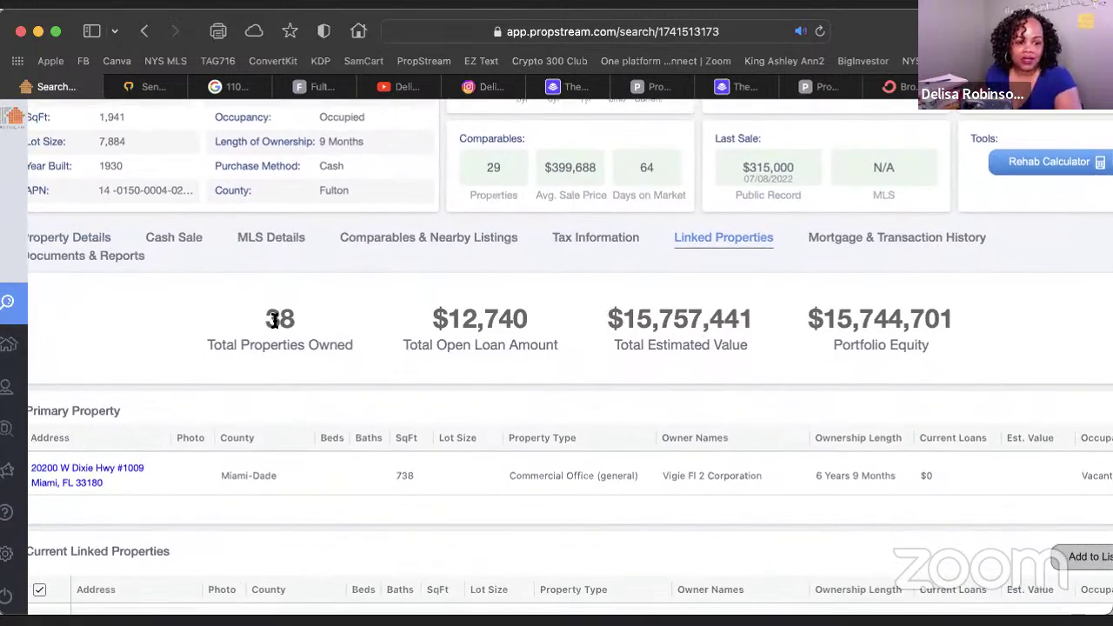
scroll(279, 331, "up", 1)
scroll(280, 336, "down", 5)
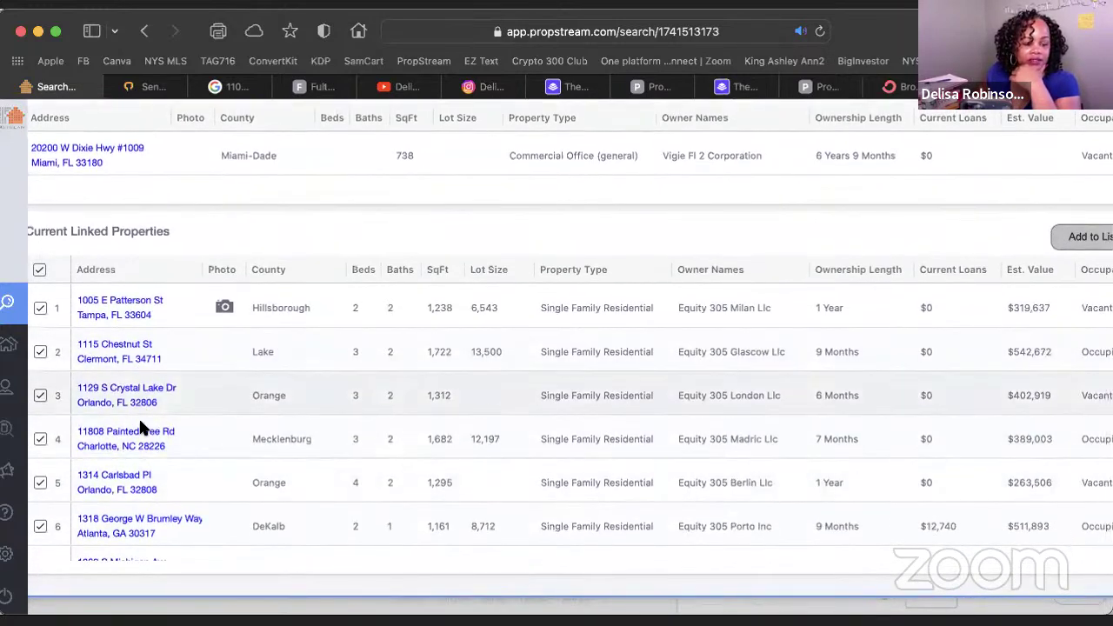
scroll(141, 524, "down", 2)
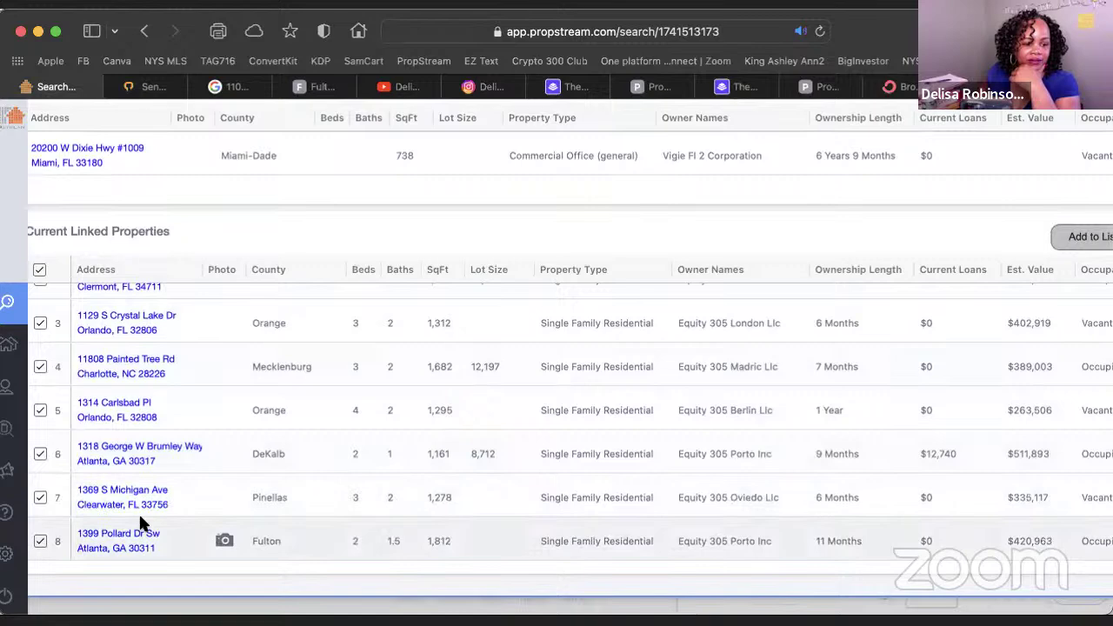
scroll(143, 515, "down", 4)
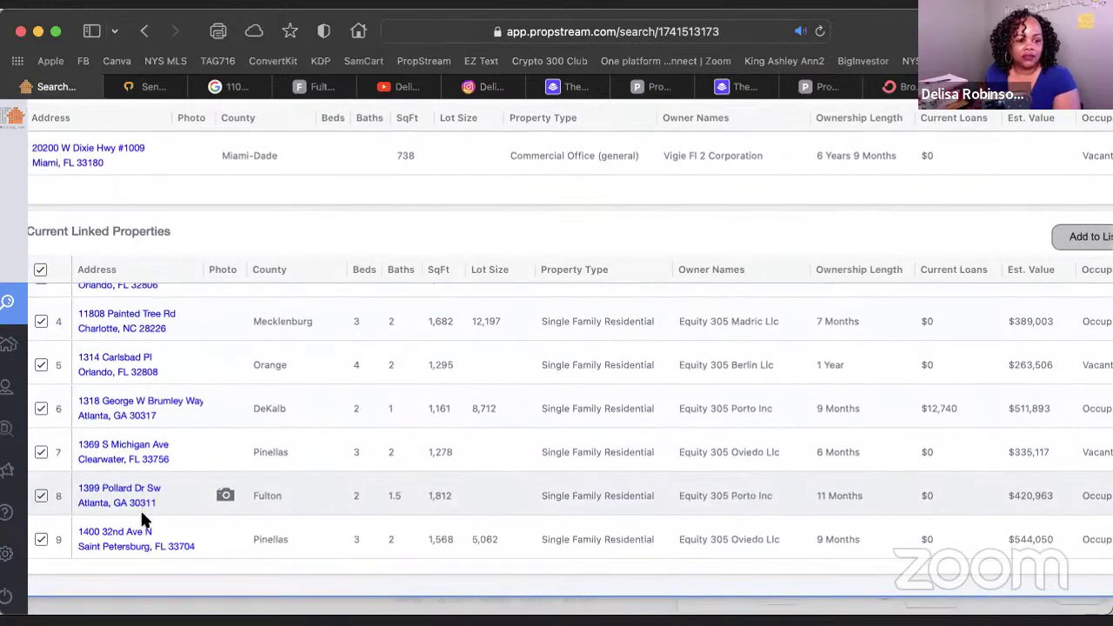
scroll(144, 520, "down", 5)
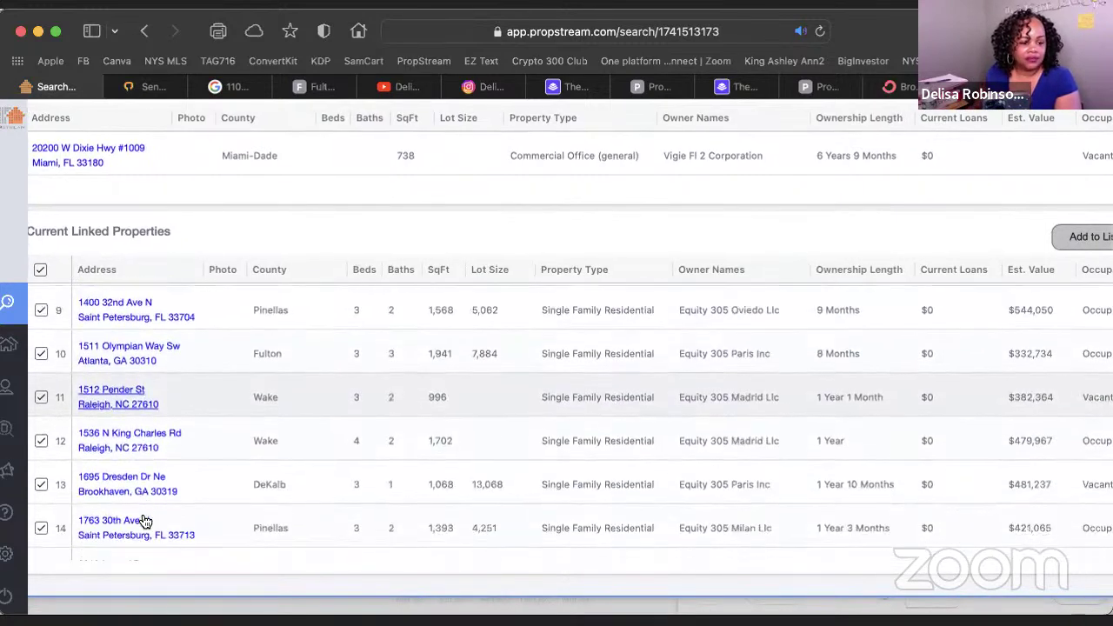
scroll(144, 520, "down", 3)
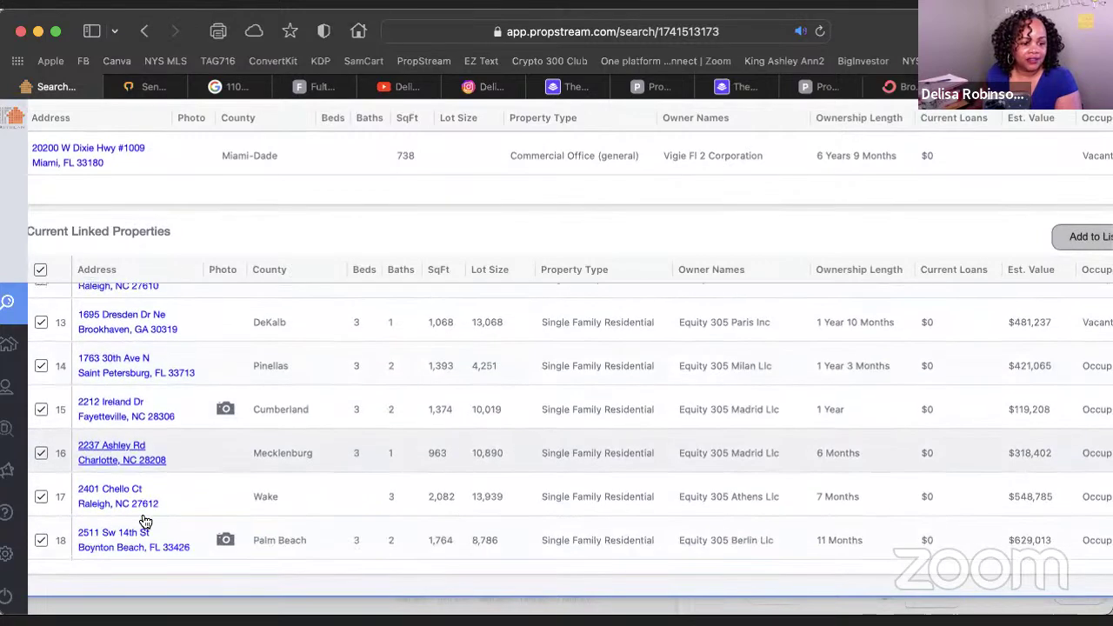
scroll(143, 520, "down", 6)
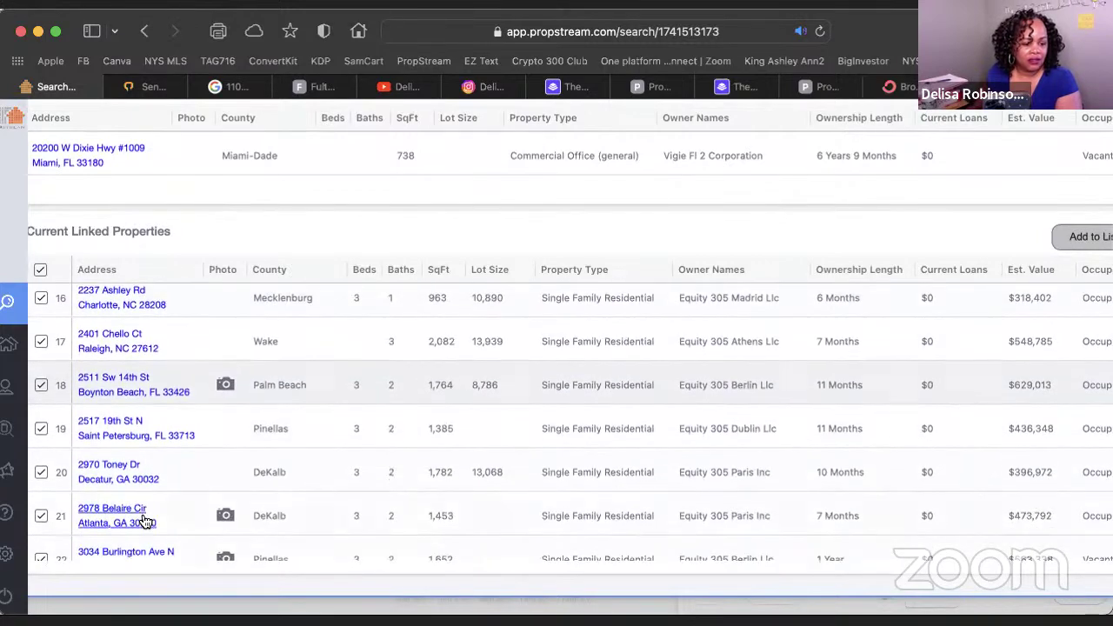
scroll(145, 521, "down", 5)
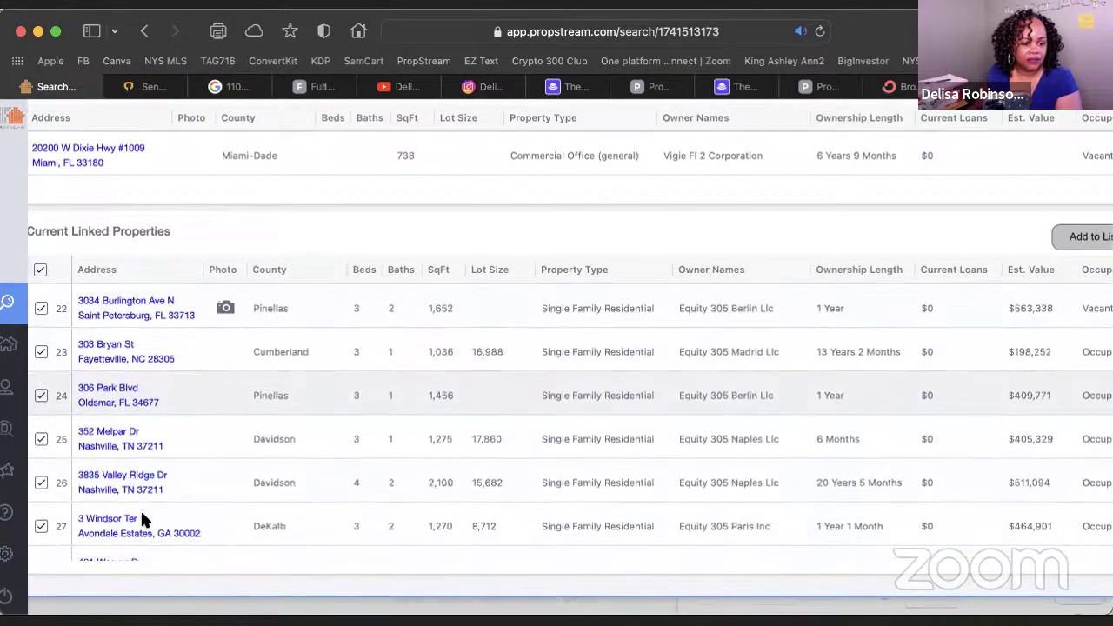
scroll(145, 521, "down", 3)
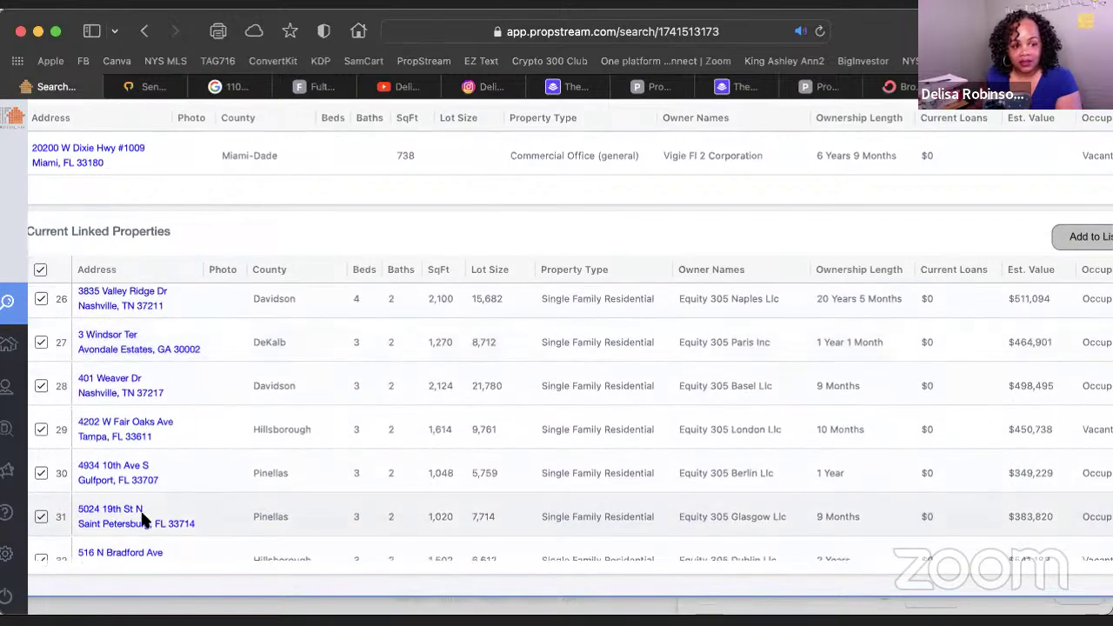
scroll(145, 520, "up", 3)
scroll(143, 520, "up", 2)
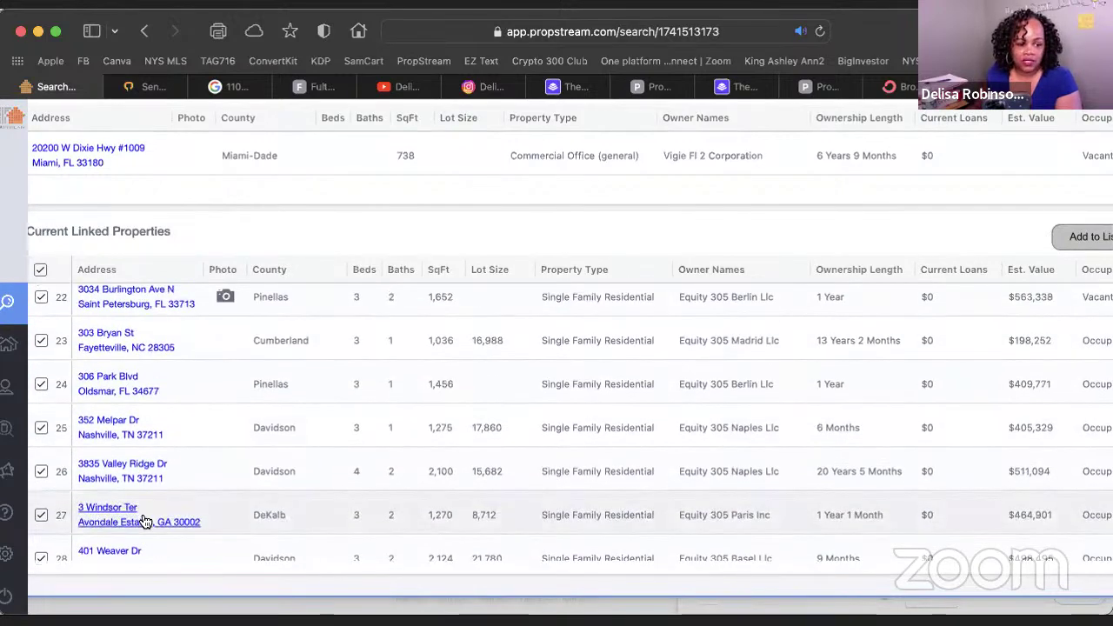
scroll(144, 520, "up", 4)
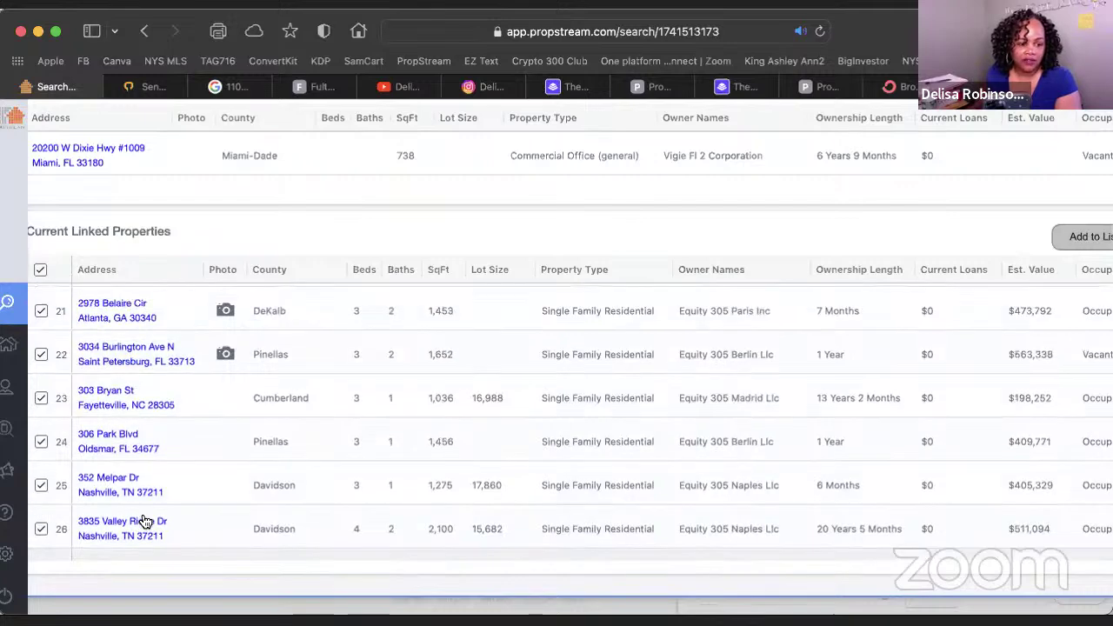
scroll(144, 519, "up", 2)
scroll(143, 517, "up", 2)
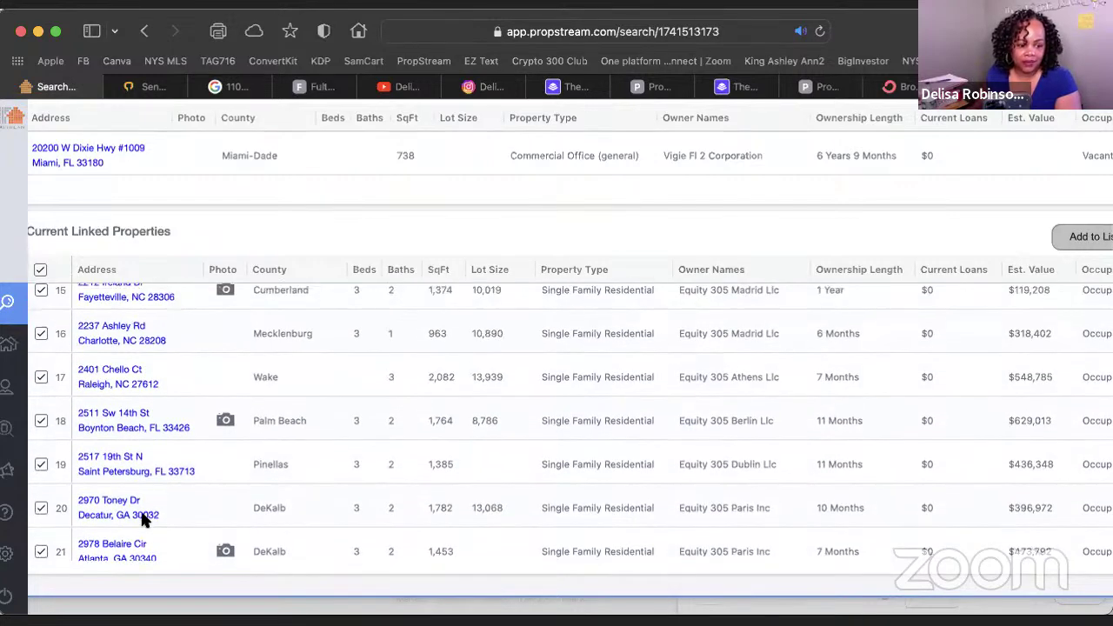
scroll(145, 519, "up", 6)
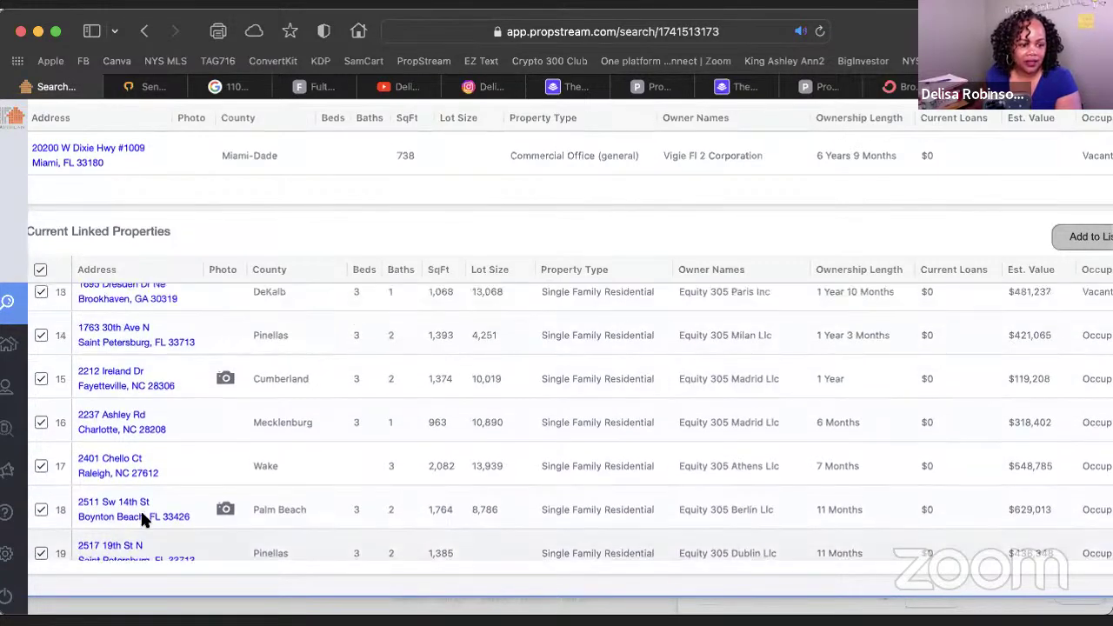
scroll(143, 519, "down", 2)
scroll(144, 519, "down", 1)
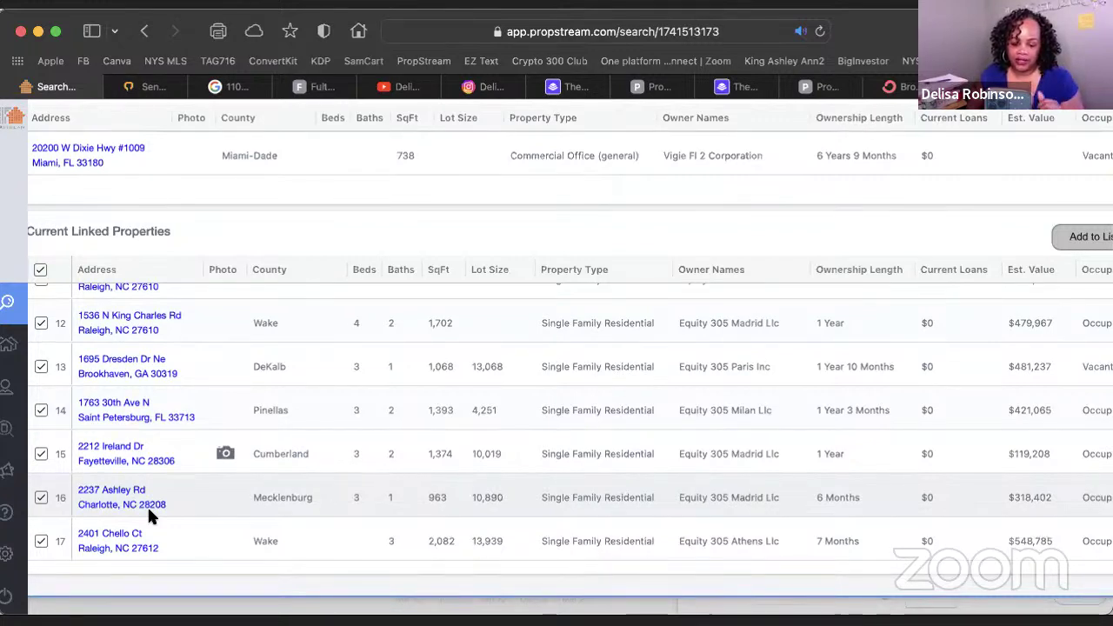
Finish reviewing the linked properties table, then close the property details
scroll(237, 421, "down", 2)
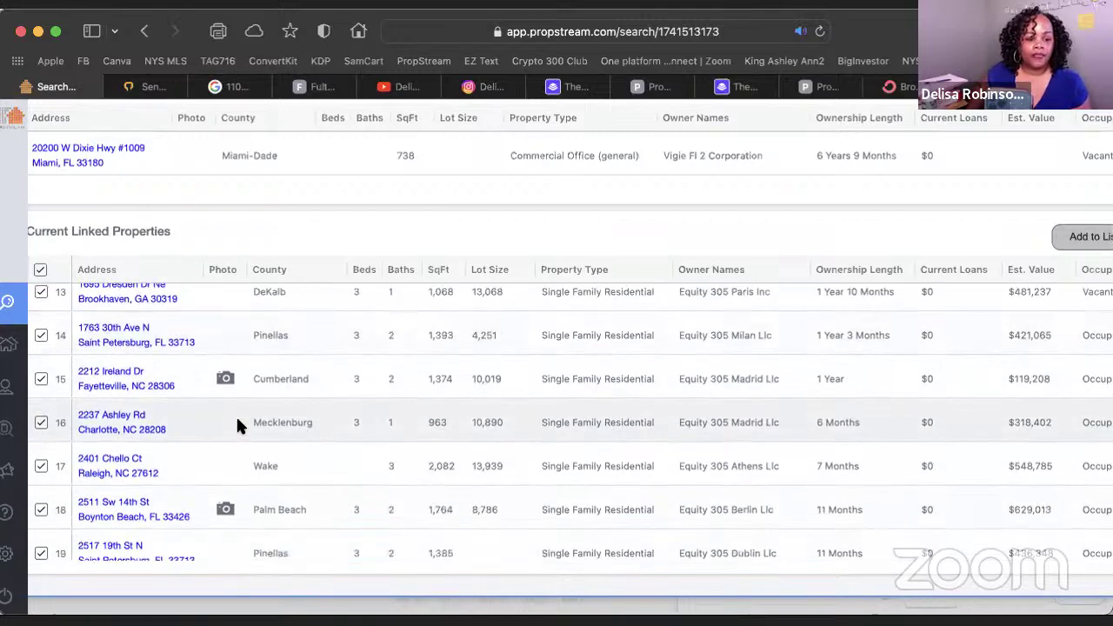
scroll(237, 426, "down", 20)
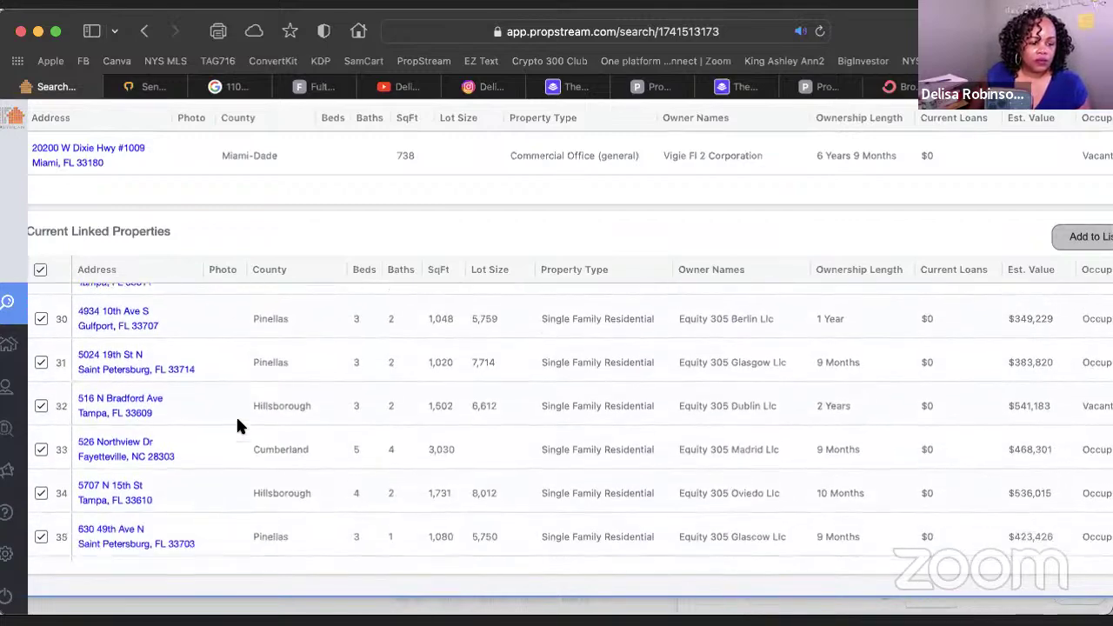
scroll(238, 420, "down", 4)
scroll(237, 420, "up", 8)
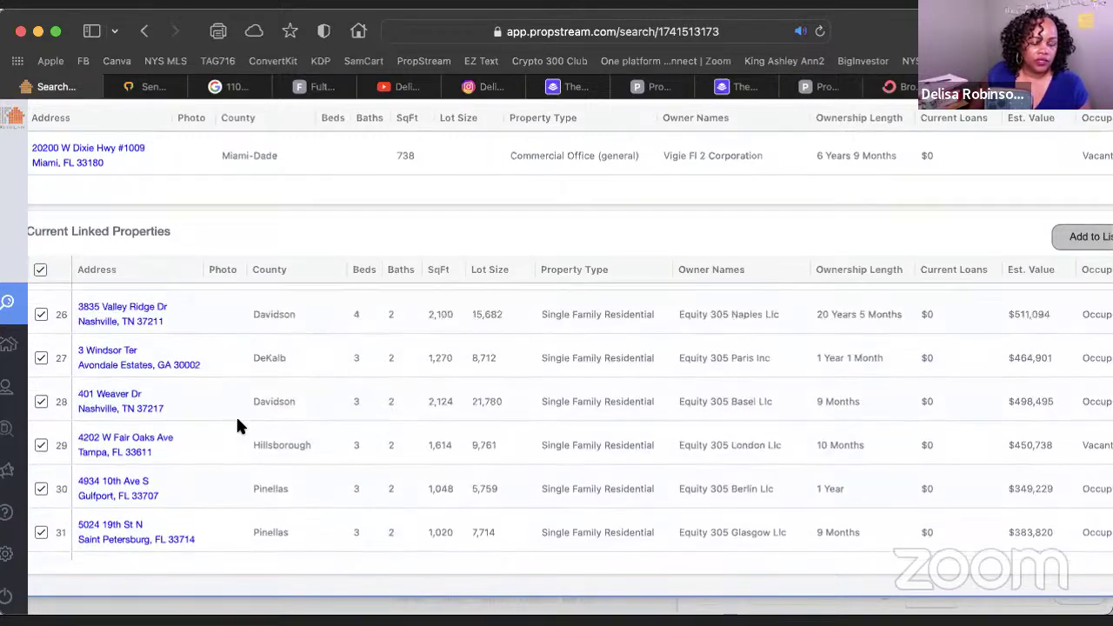
scroll(237, 418, "up", 15)
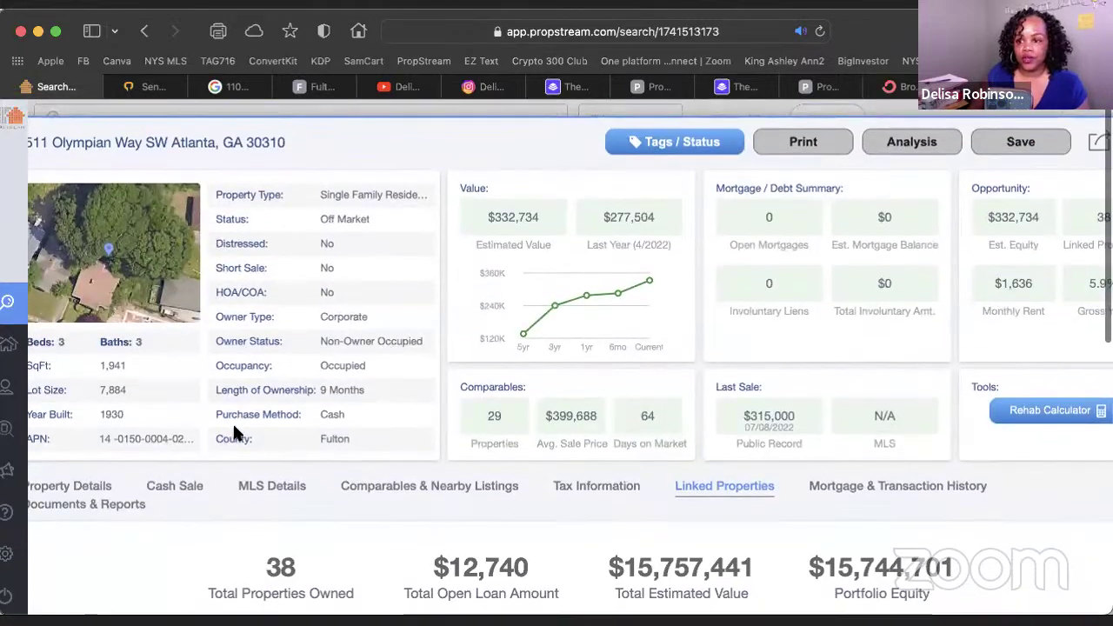
scroll(634, 296, "right", 3)
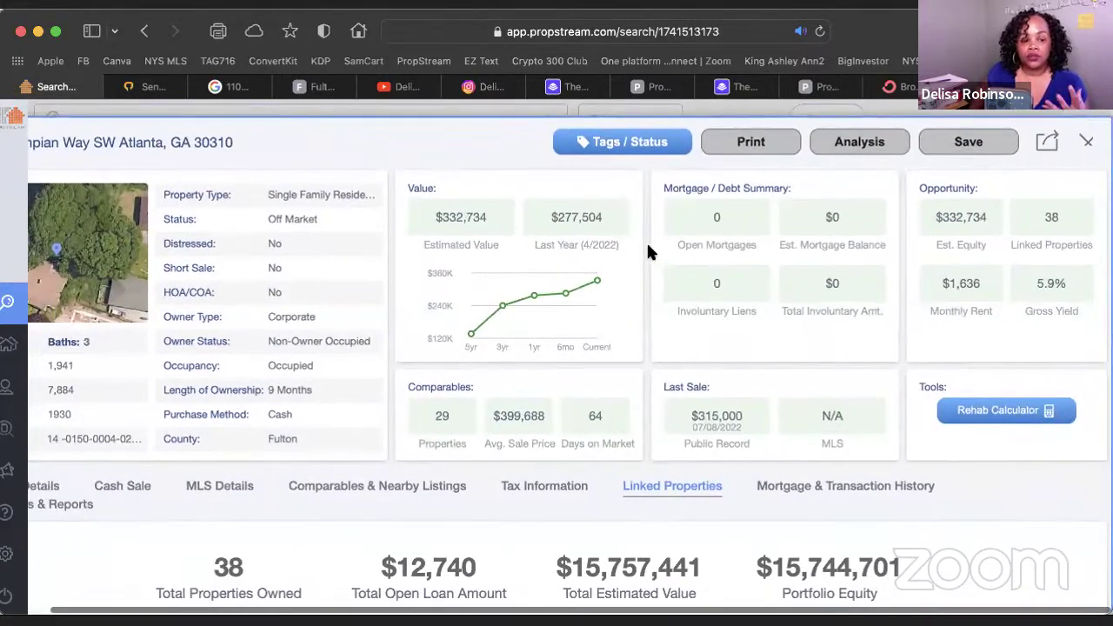
scroll(644, 243, "down", 10)
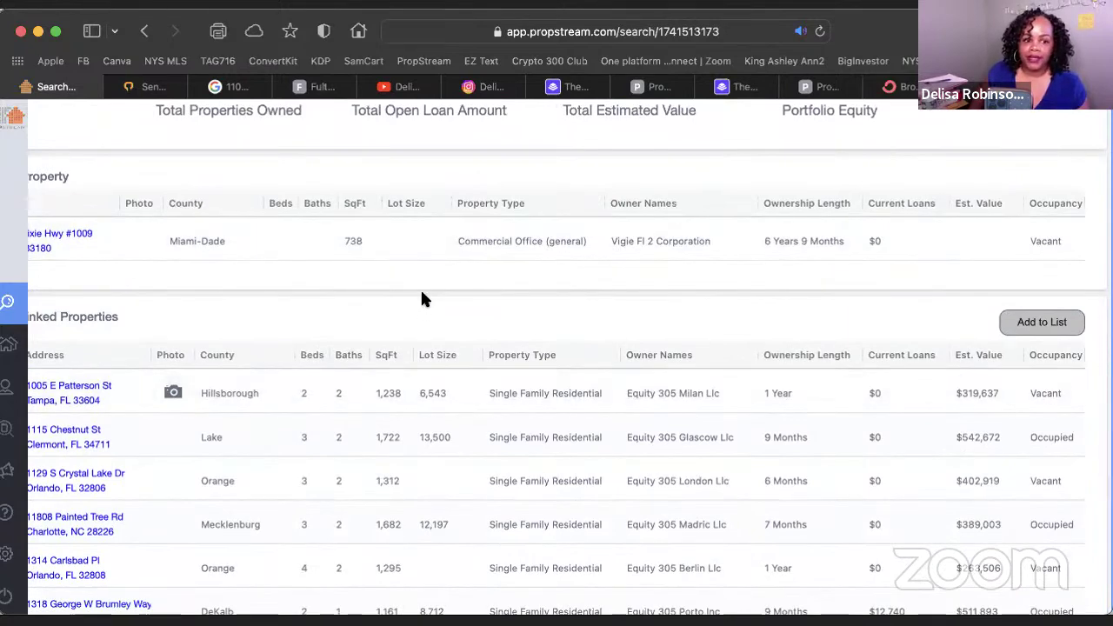
scroll(421, 288, "left", 3)
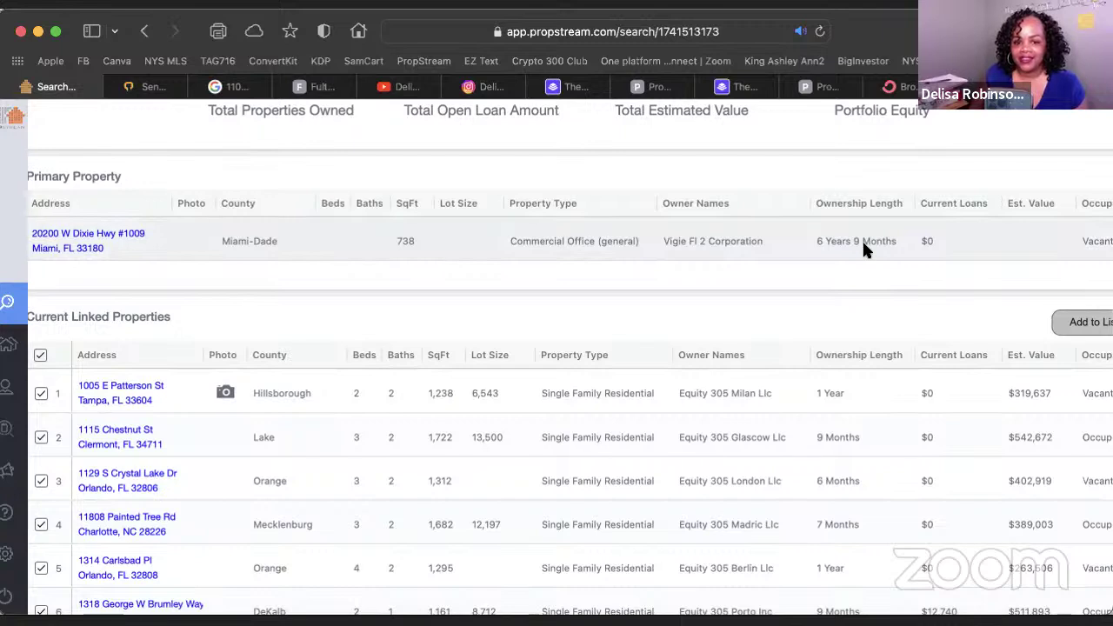
scroll(864, 250, "down", 2)
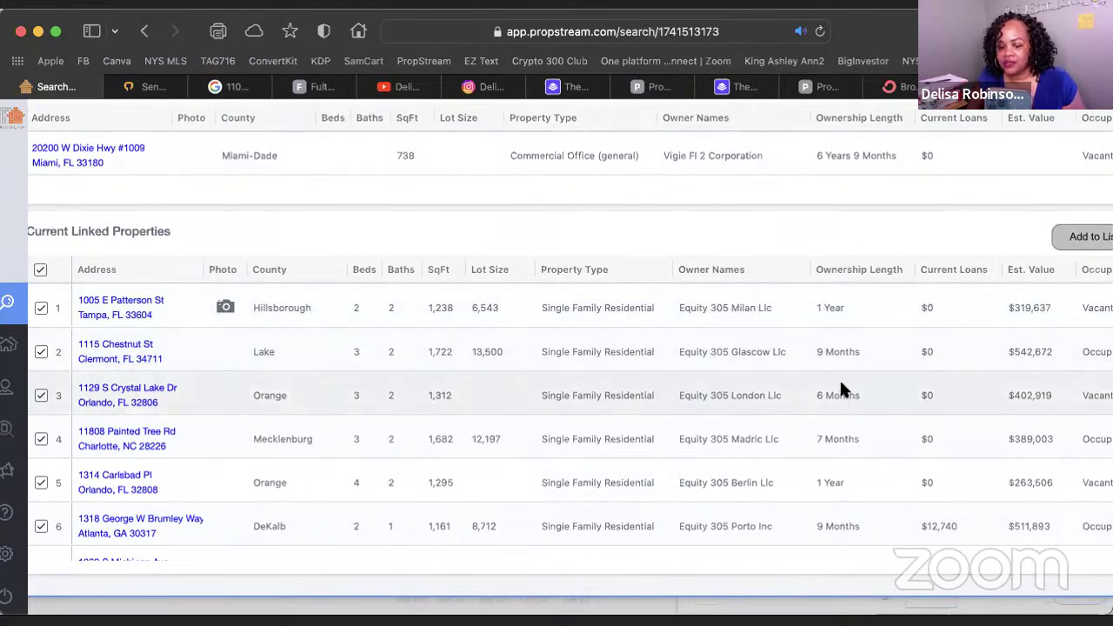
scroll(843, 406, "down", 3)
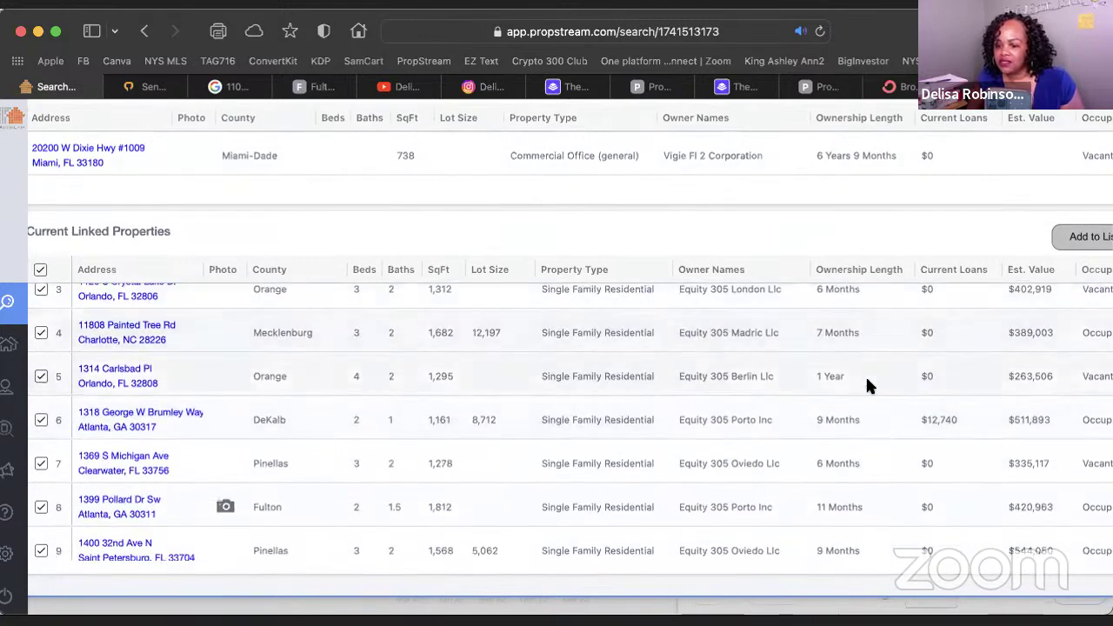
scroll(855, 439, "down", 10)
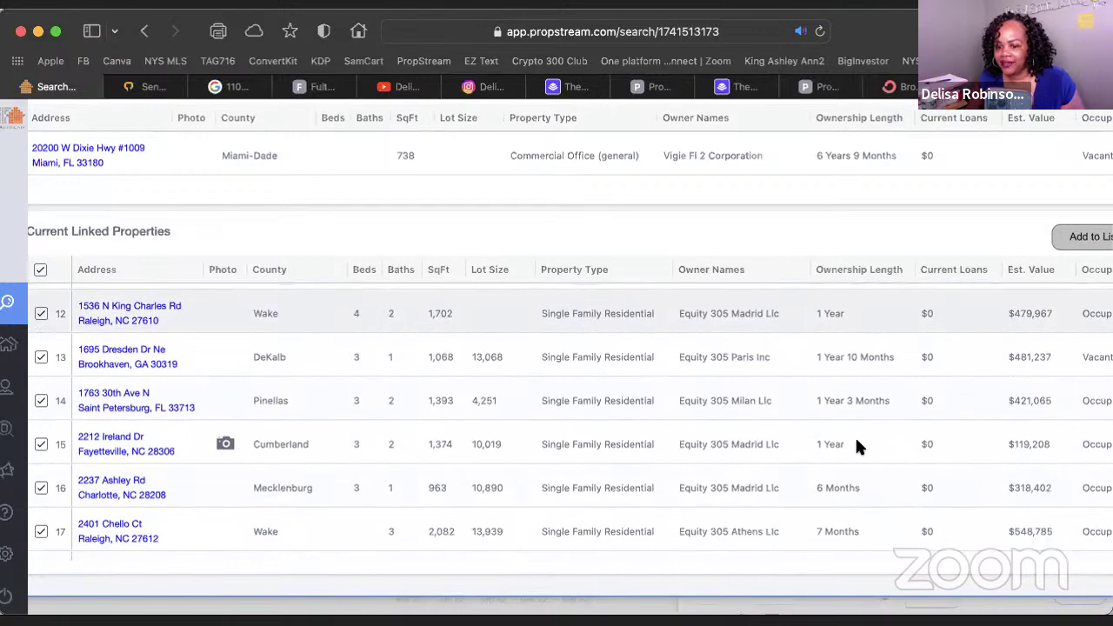
scroll(857, 446, "down", 18)
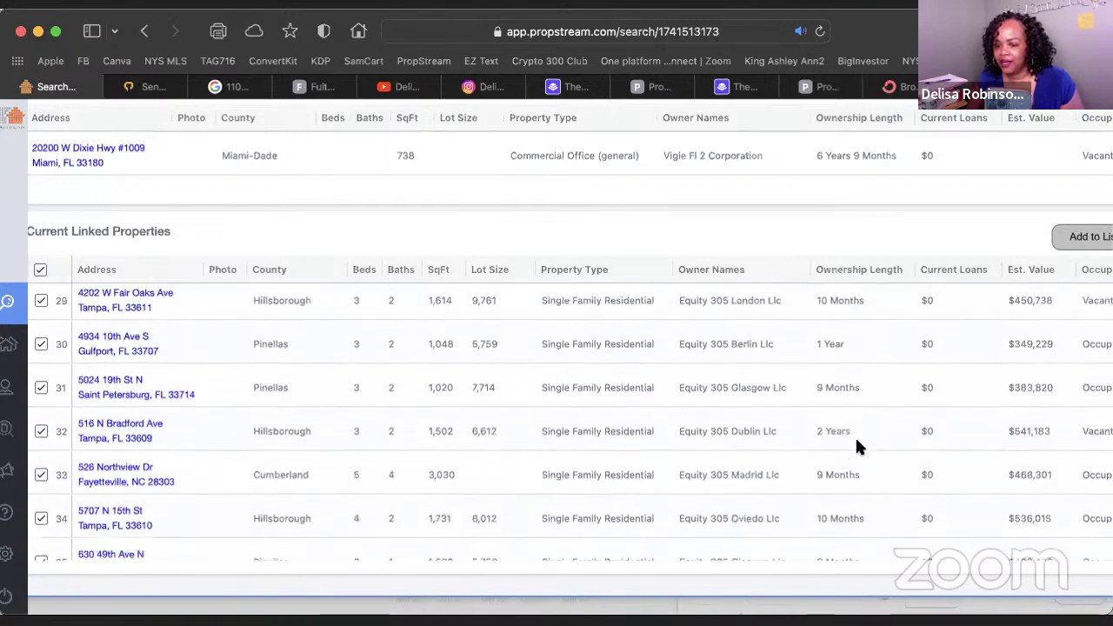
scroll(857, 445, "down", 4)
scroll(856, 446, "up", 12)
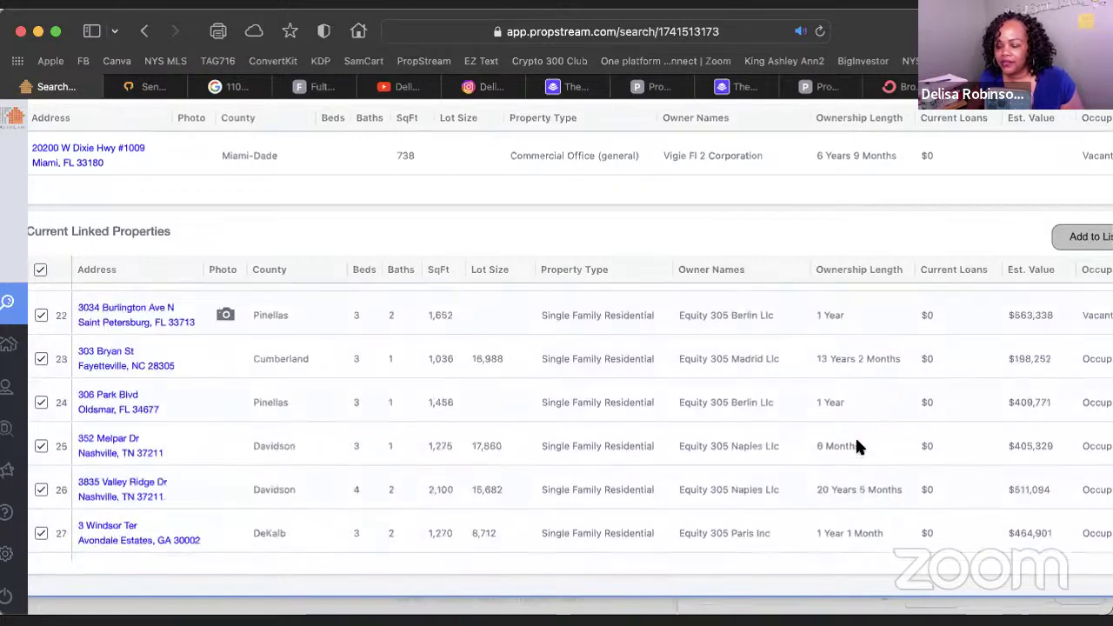
scroll(856, 445, "up", 20)
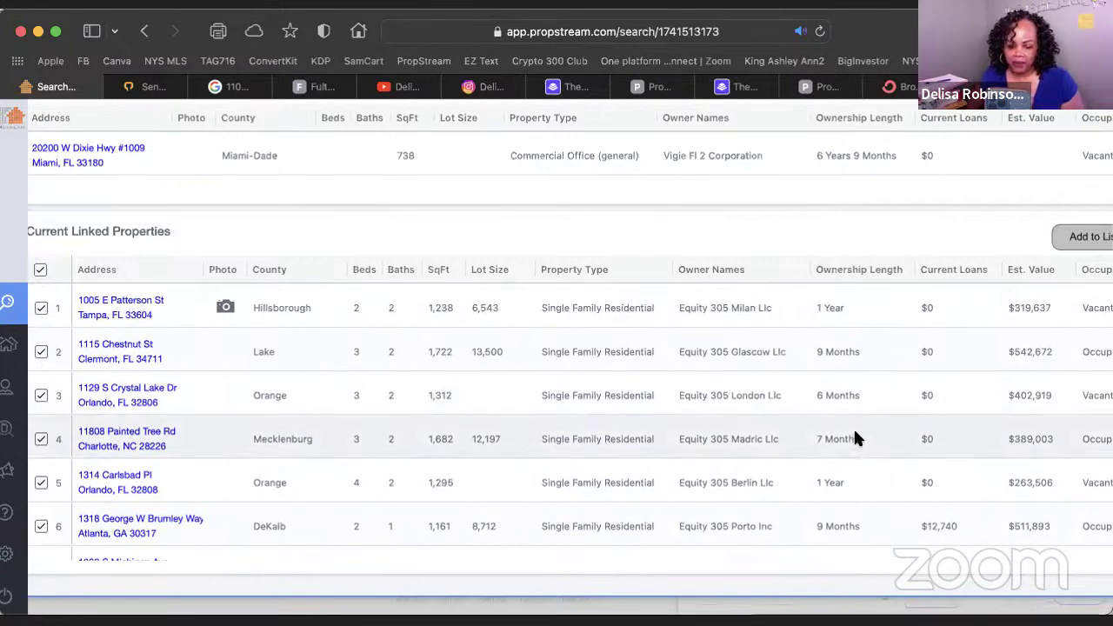
scroll(855, 434, "up", 1)
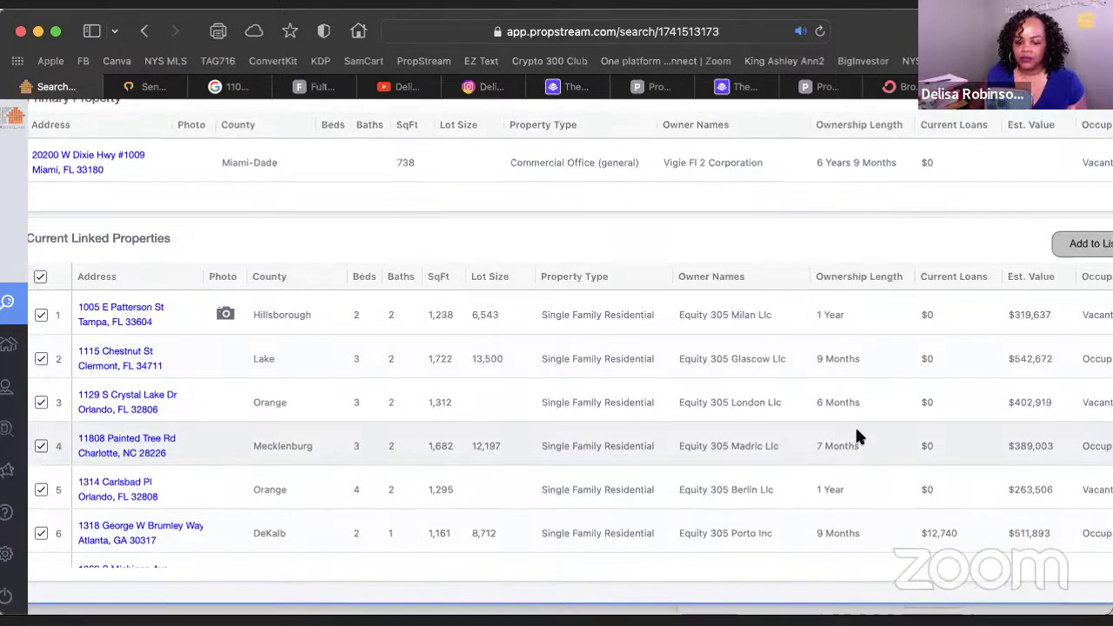
scroll(856, 435, "down", 15)
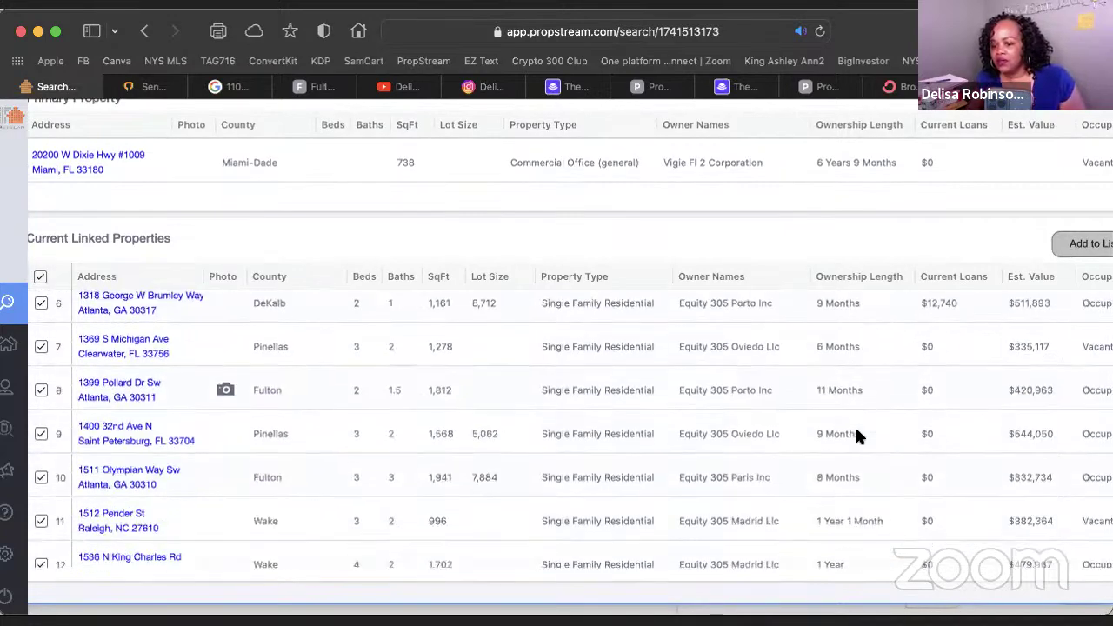
scroll(857, 435, "down", 17)
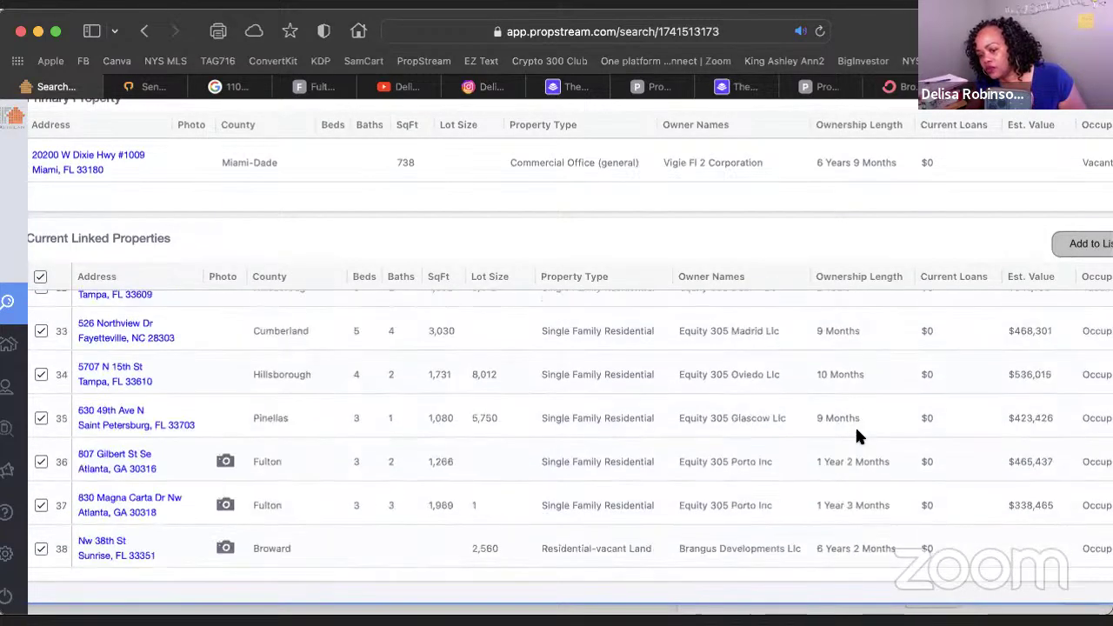
scroll(856, 435, "down", 1)
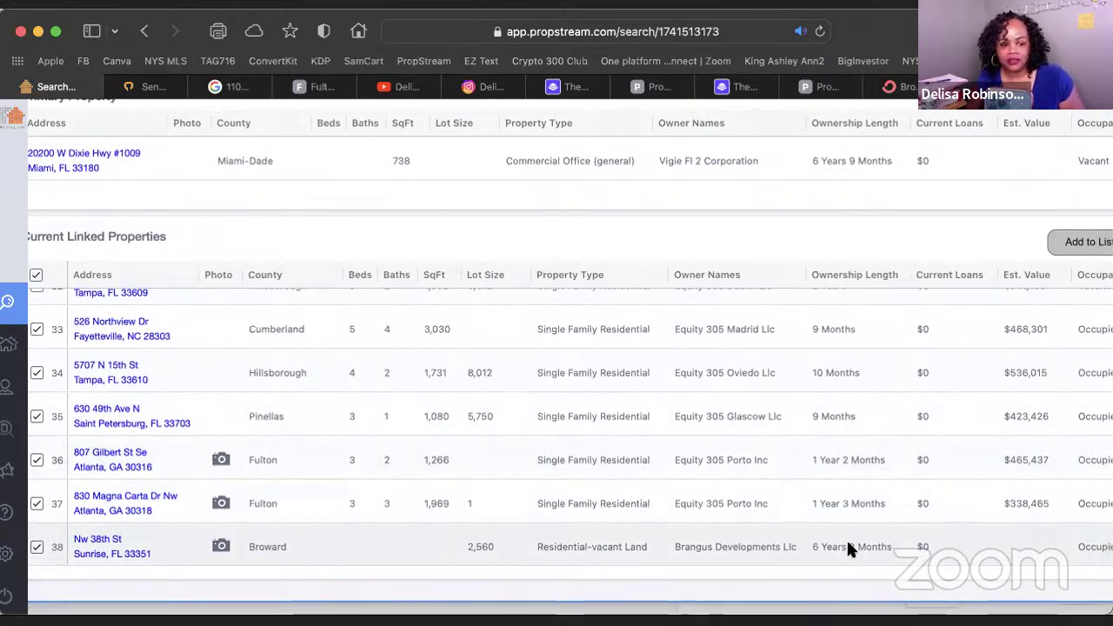
scroll(848, 543, "up", 20)
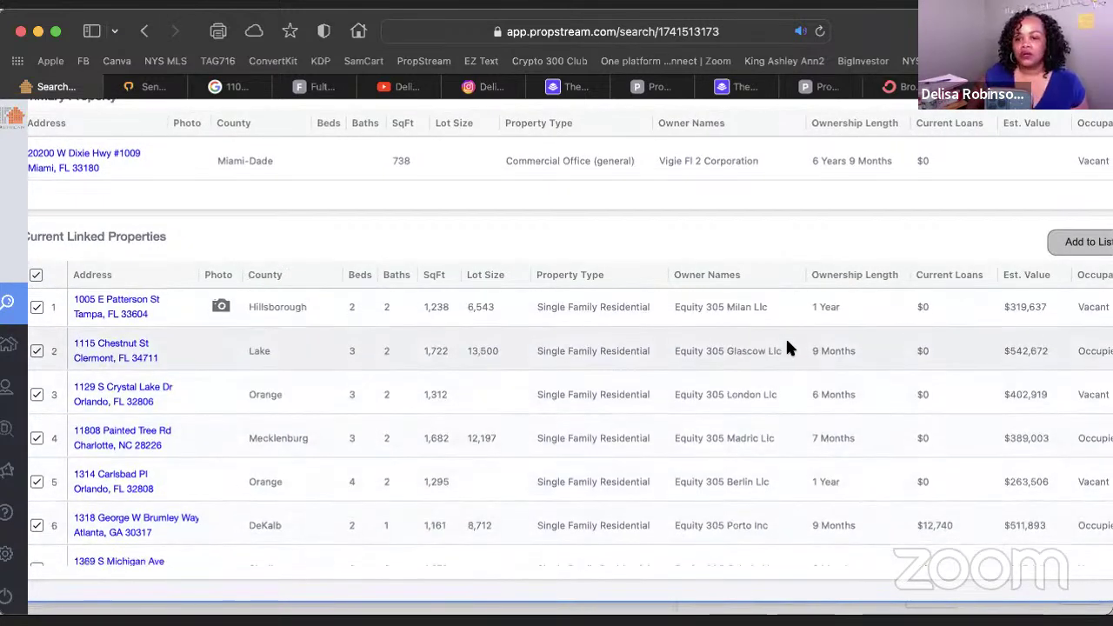
scroll(786, 337, "up", 5)
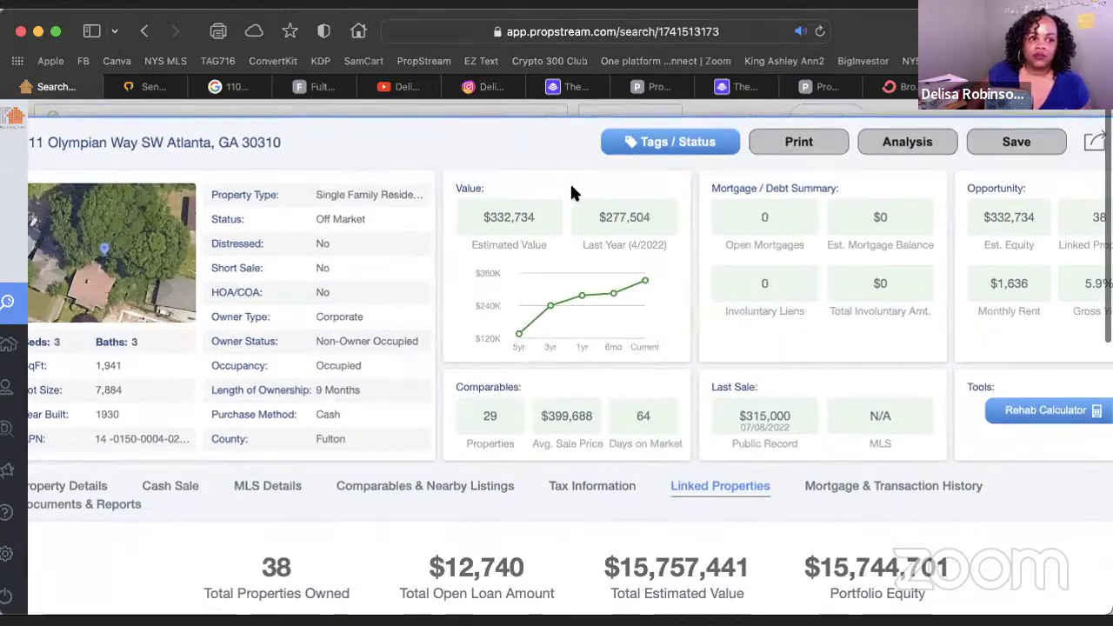
scroll(1009, 180, "right", 3)
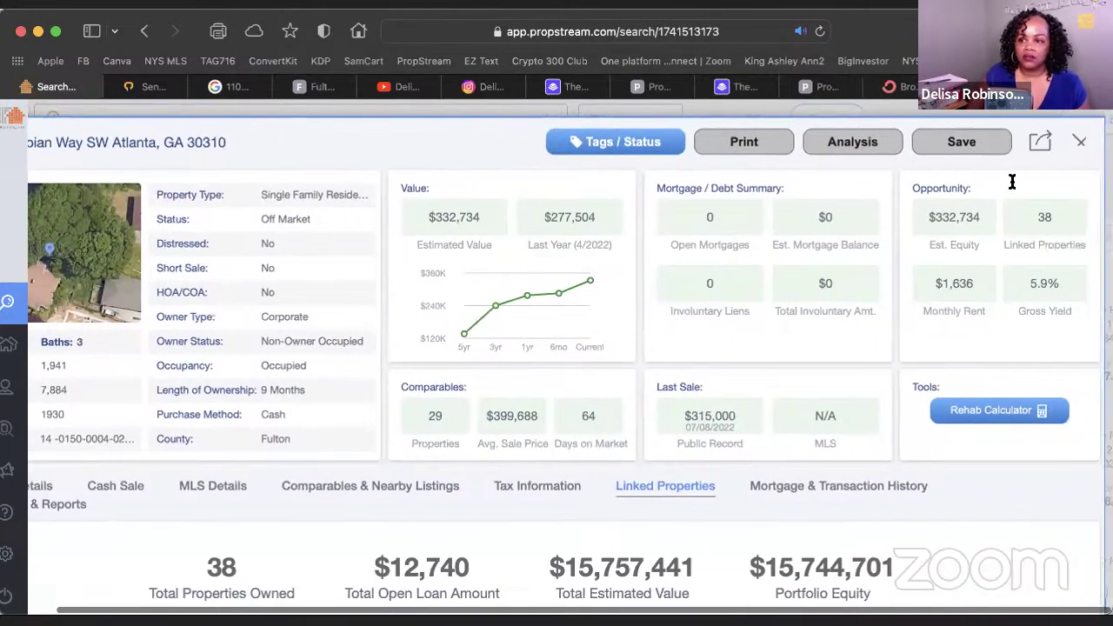
left_click(1087, 142)
left_click(1016, 87)
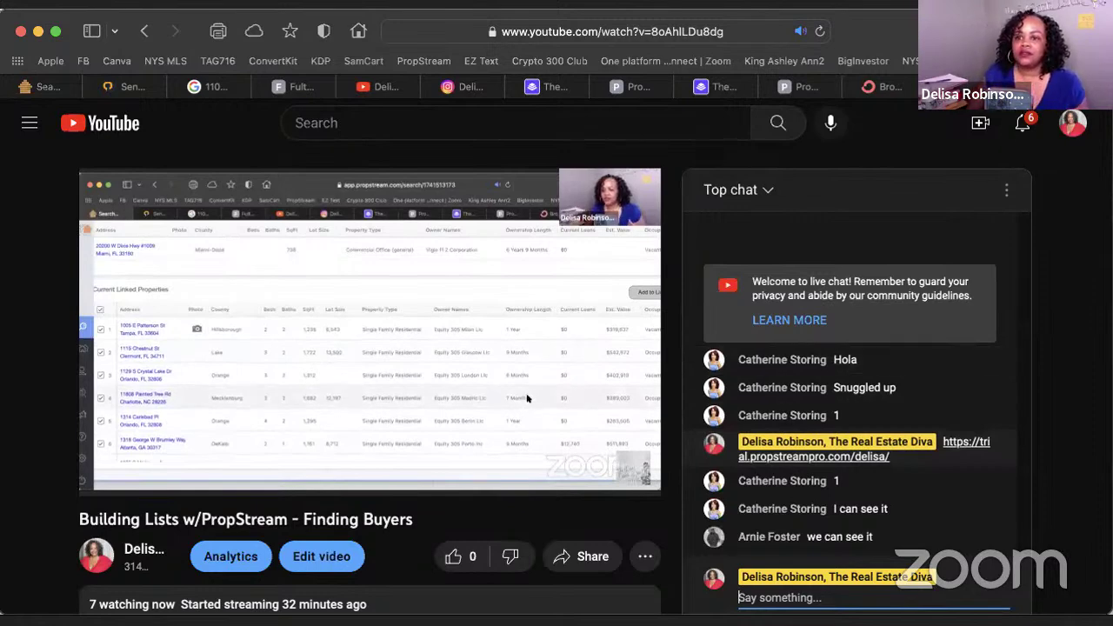
left_click(300, 86)
left_click(75, 87)
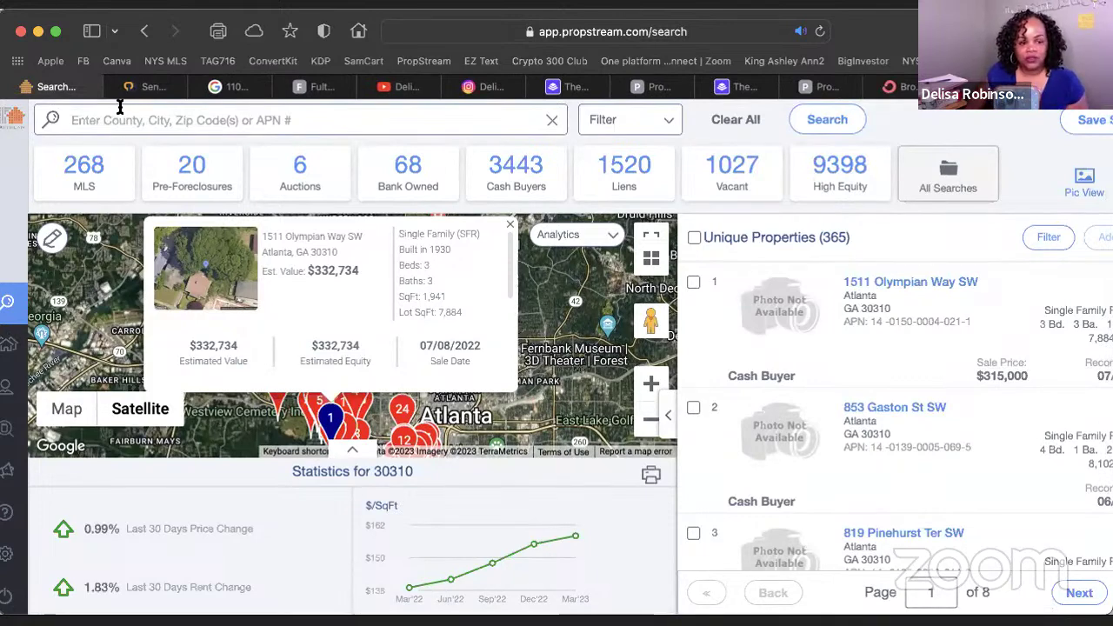
scroll(120, 106, "down", 2)
scroll(121, 107, "up", 2)
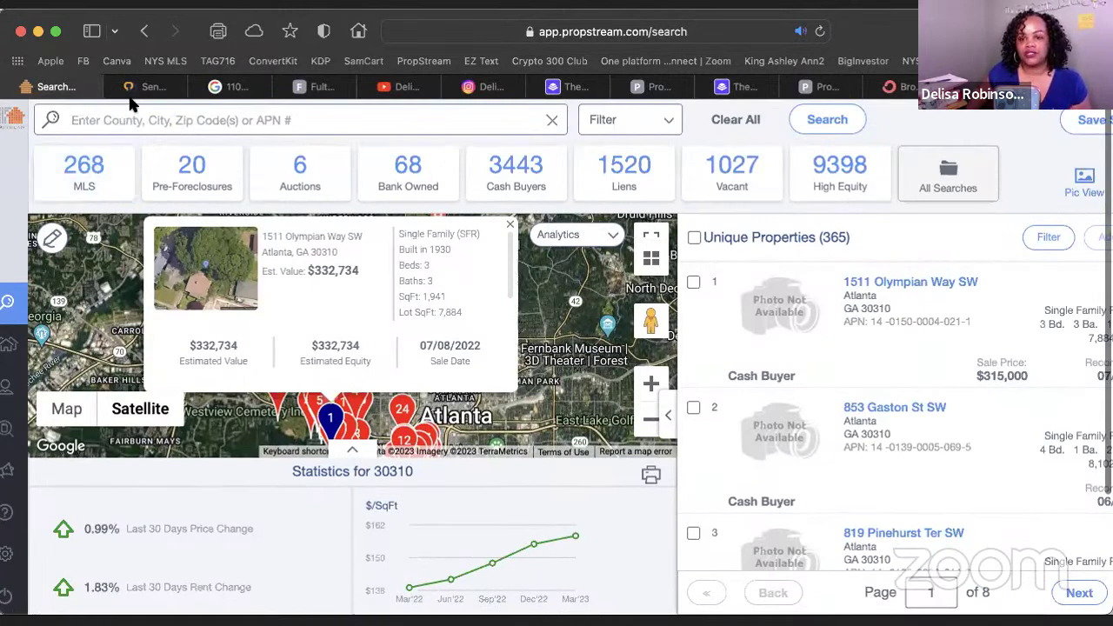
scroll(122, 102, "down", 1)
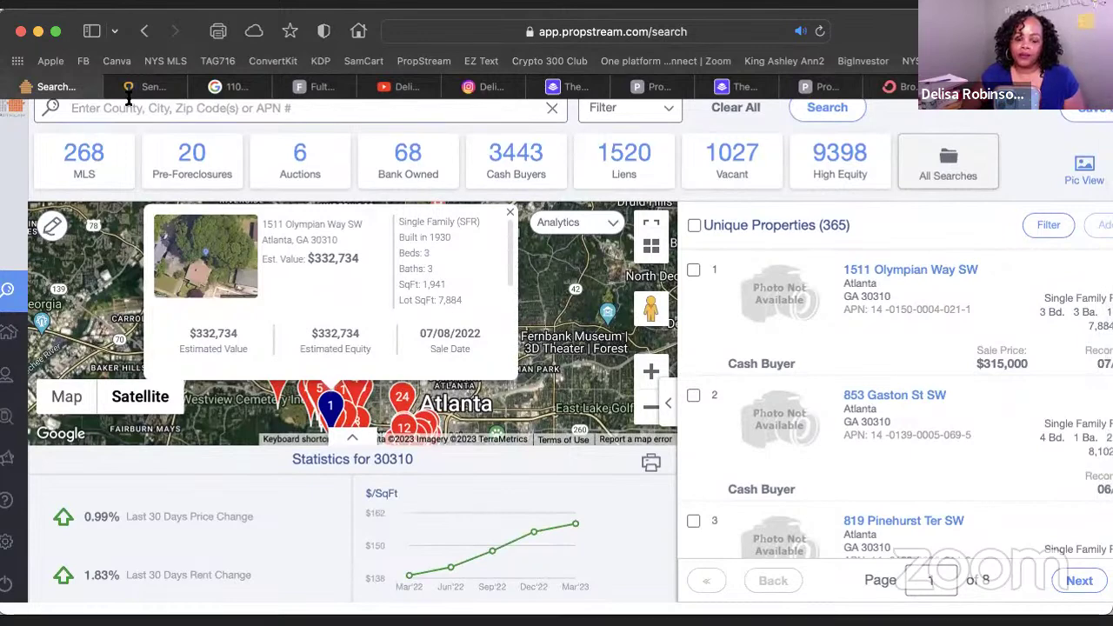
scroll(128, 99, "down", 1)
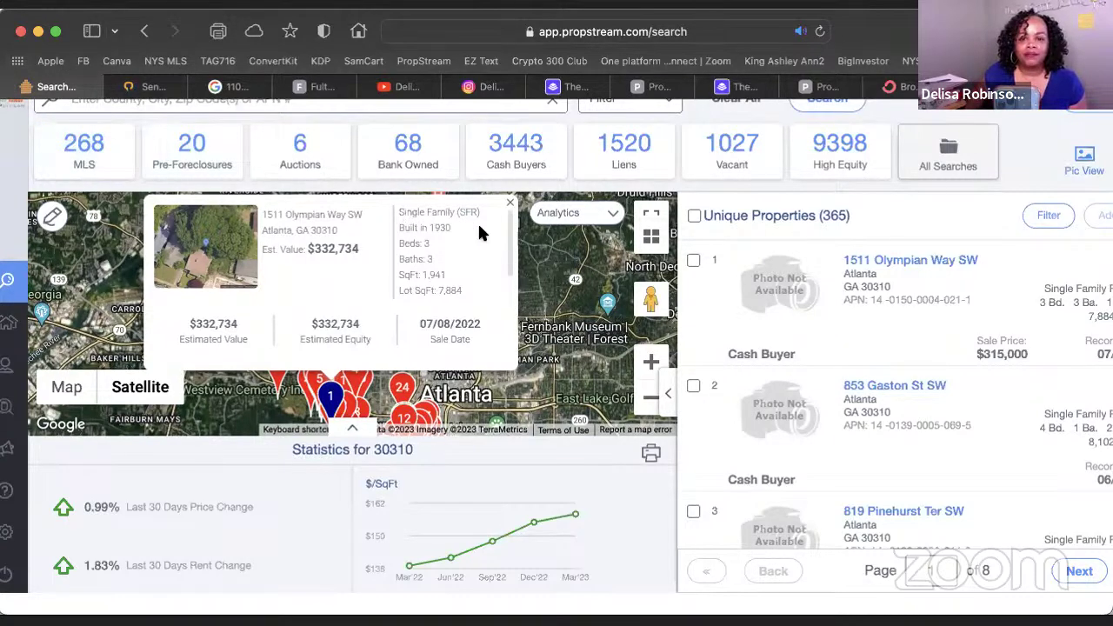
left_click(876, 259)
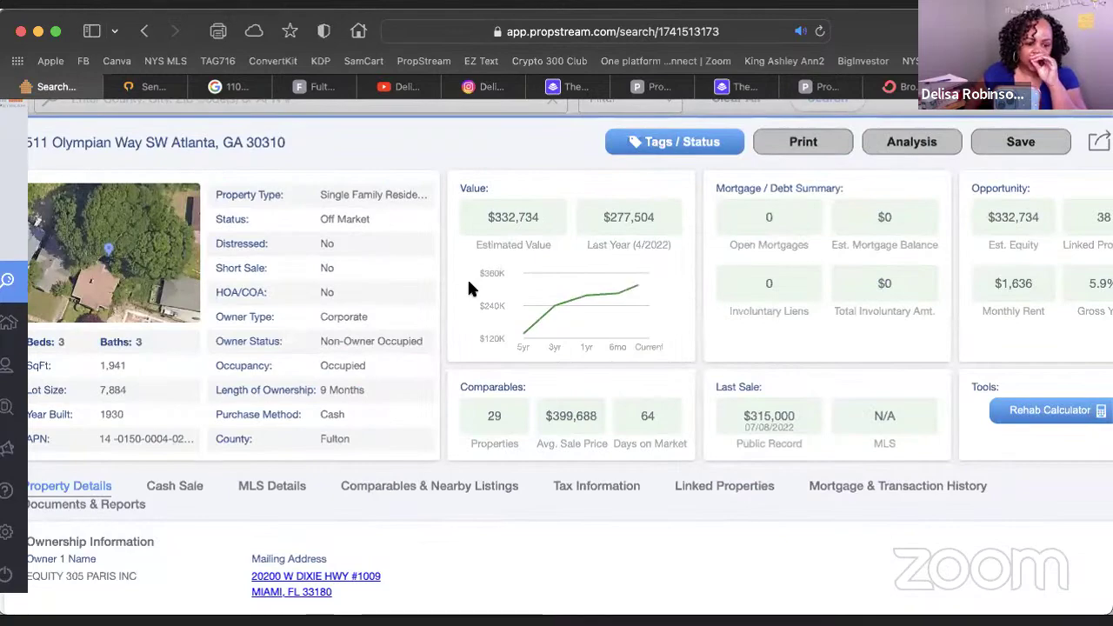
scroll(468, 283, "down", 10)
scroll(609, 280, "up", 6)
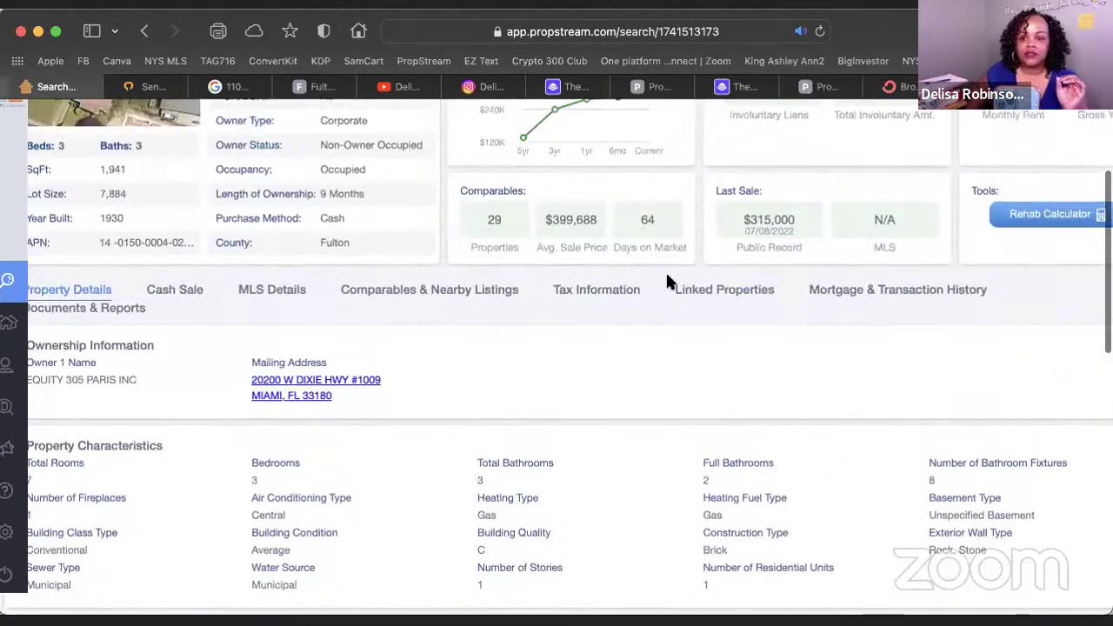
left_click(737, 291)
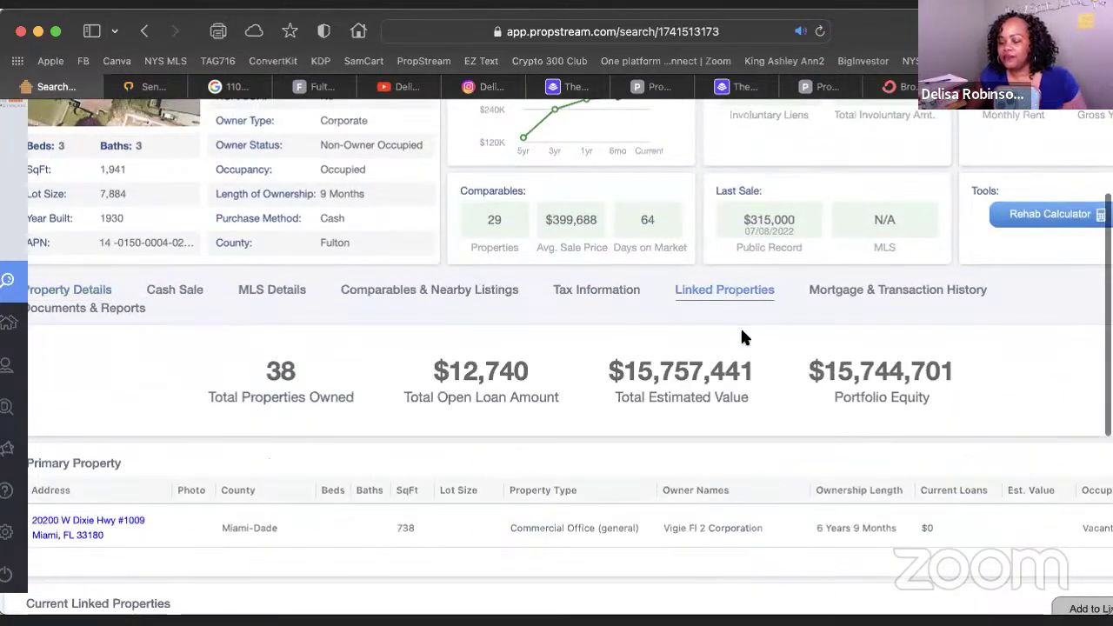
scroll(742, 332, "down", 10)
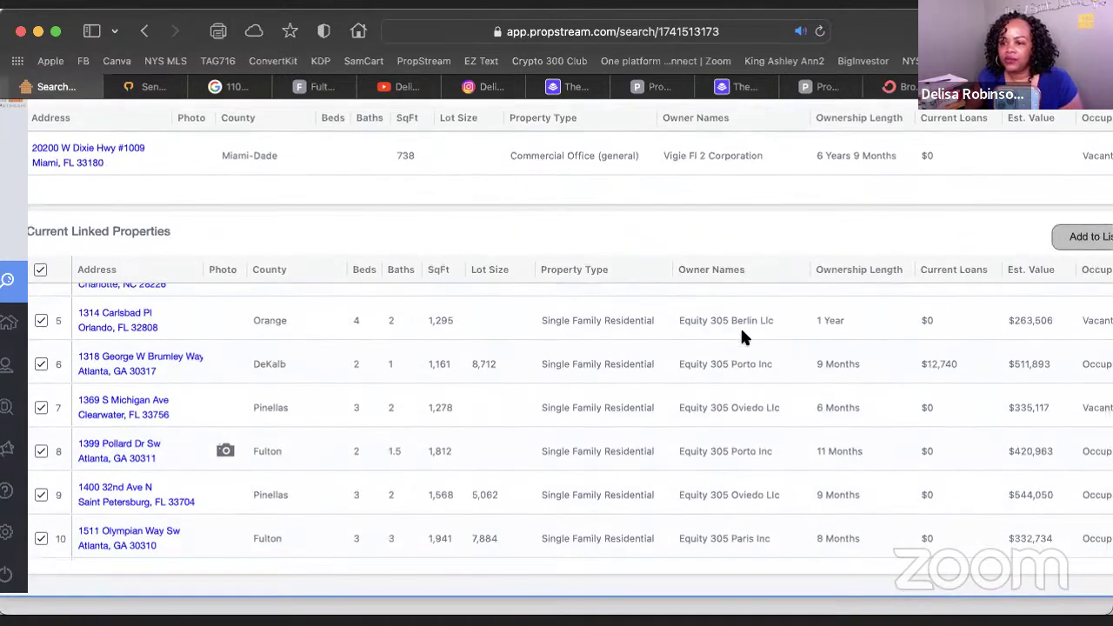
scroll(839, 417, "right", 3)
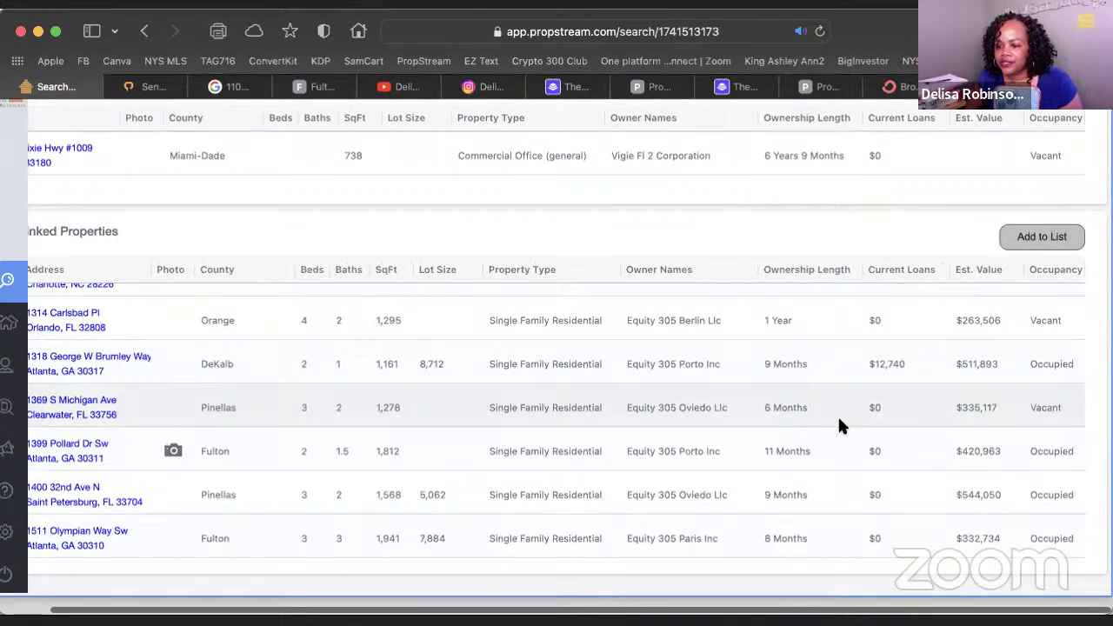
scroll(839, 427, "down", 15)
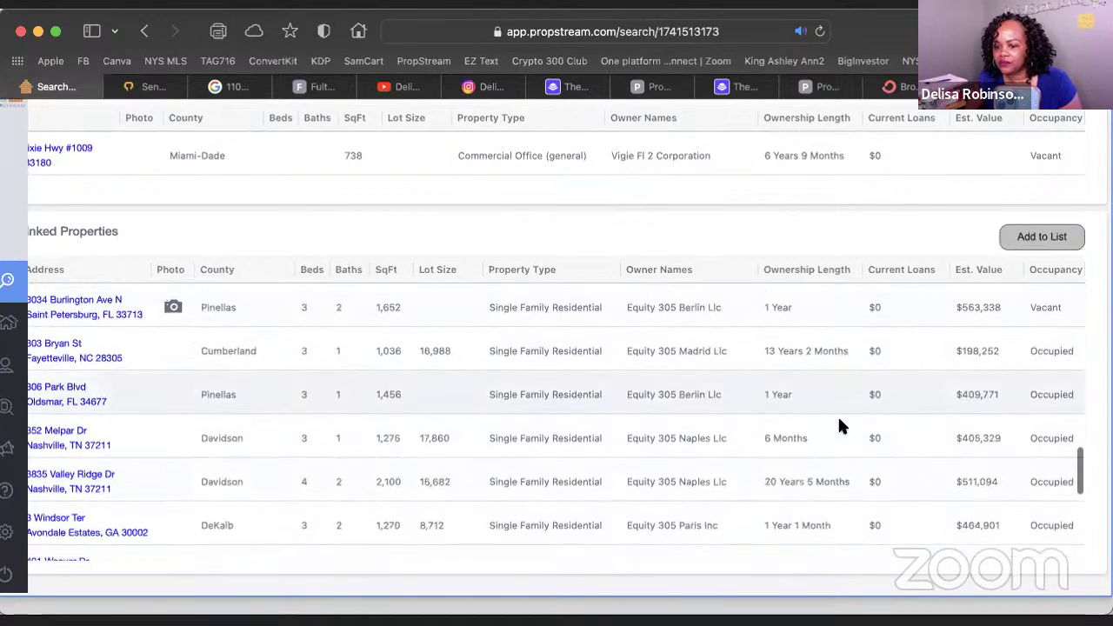
scroll(839, 426, "down", 10)
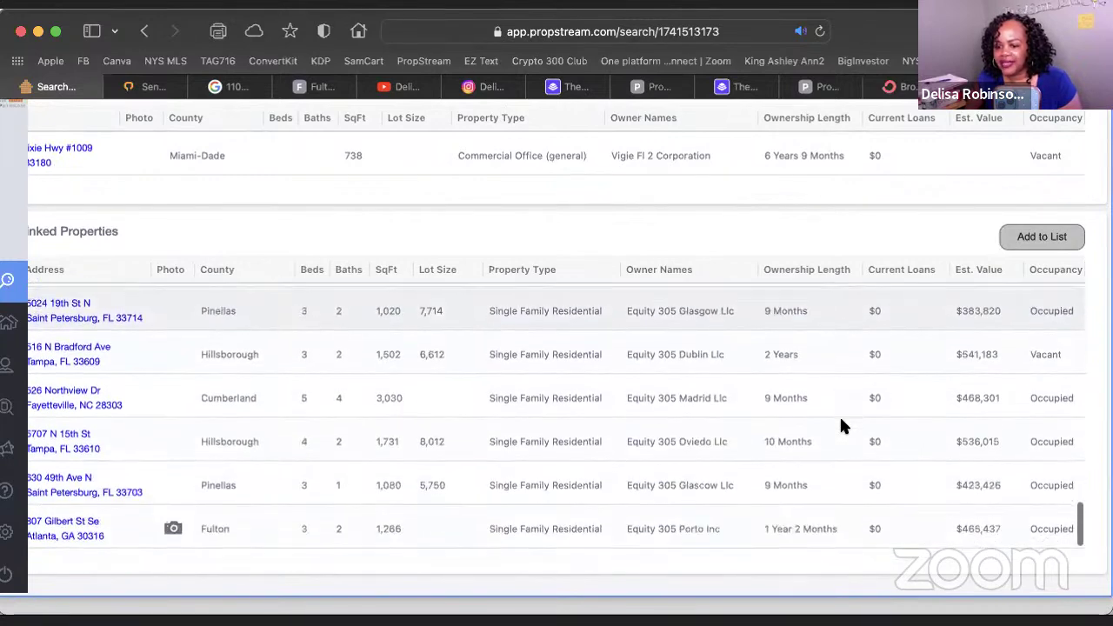
scroll(841, 420, "down", 2)
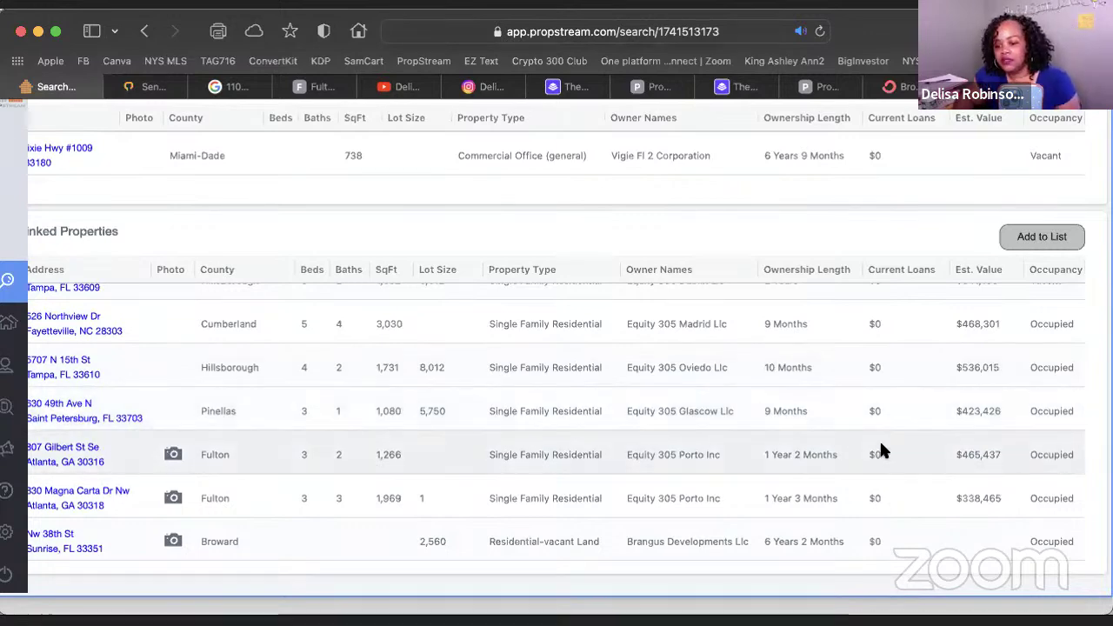
scroll(879, 448, "up", 10)
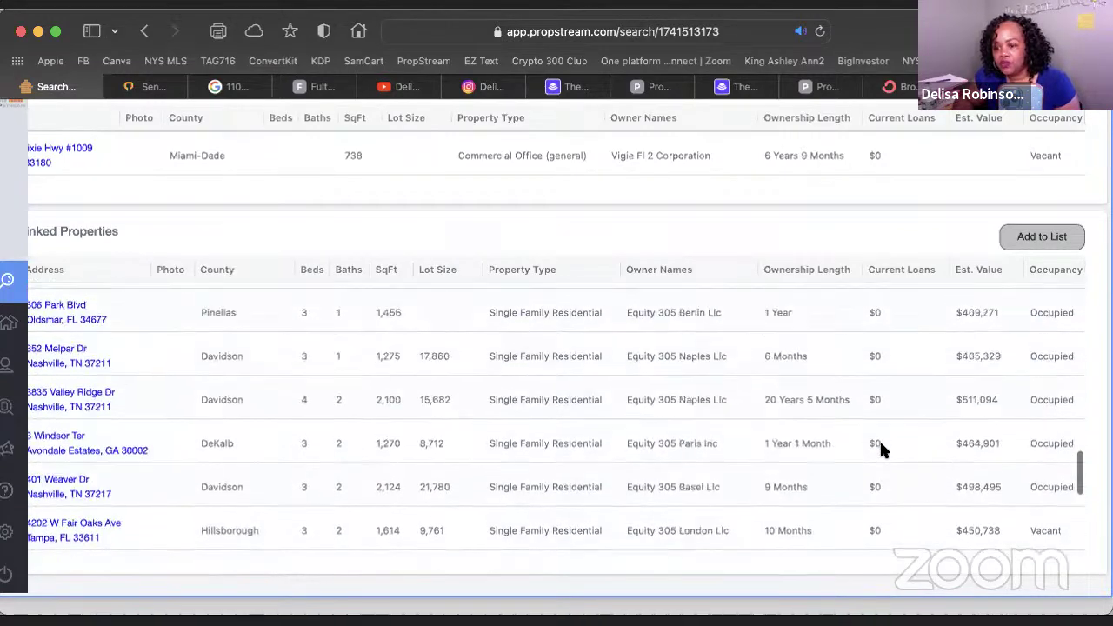
scroll(880, 441, "up", 12)
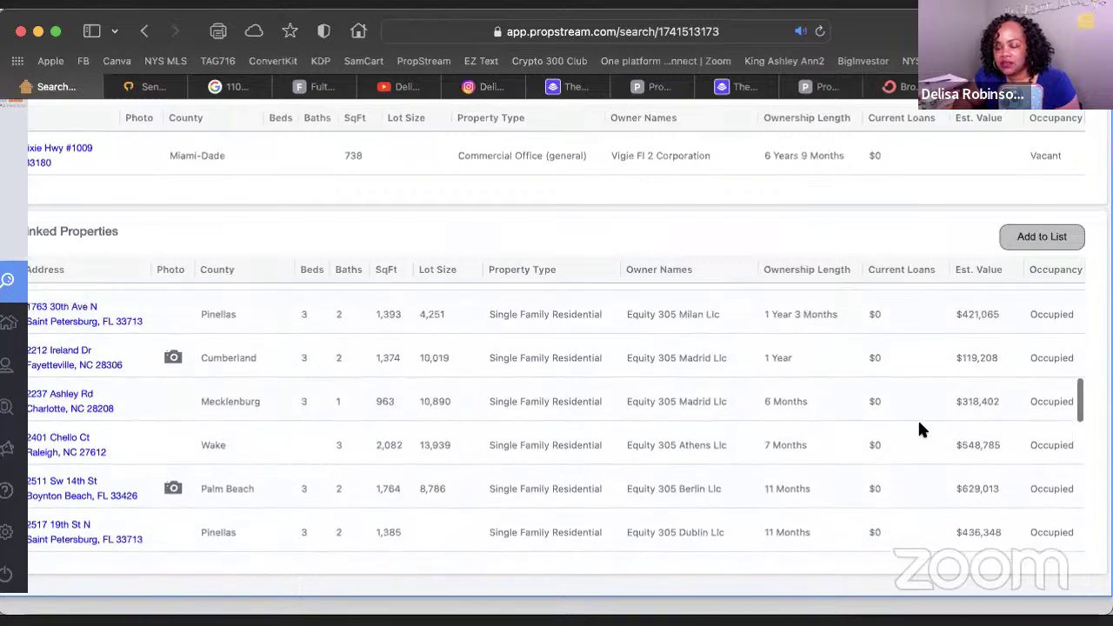
scroll(922, 428, "up", 1)
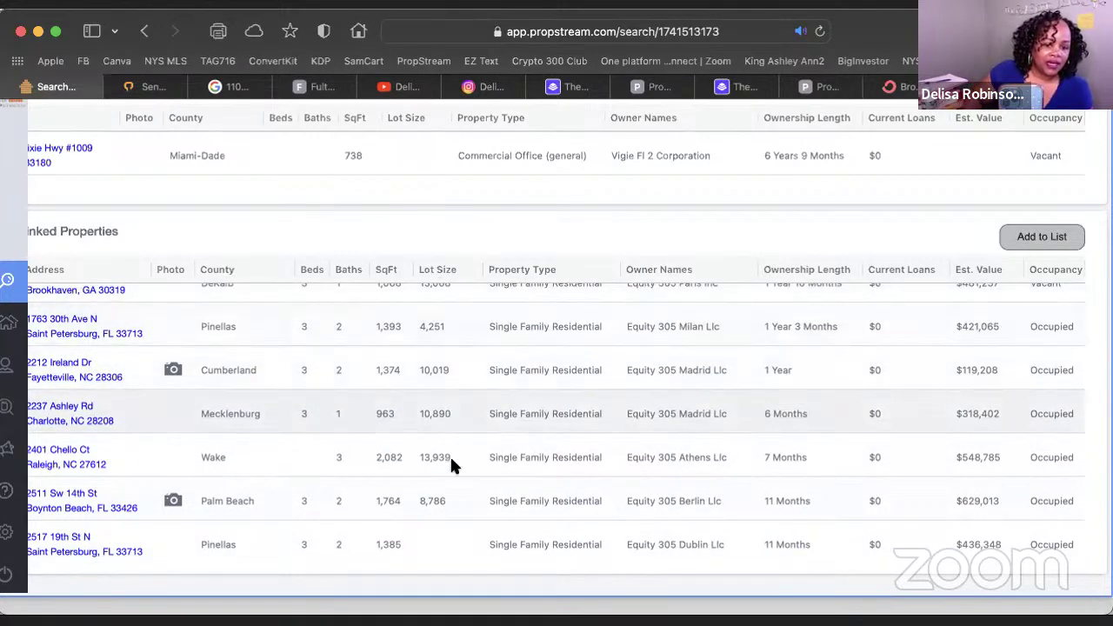
scroll(451, 462, "up", 10)
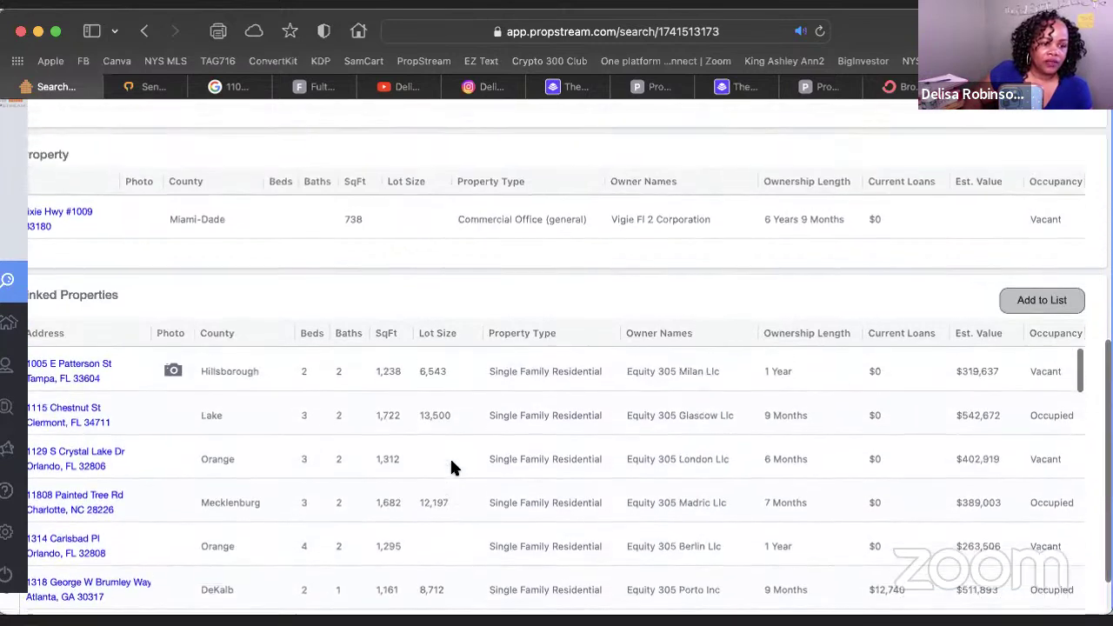
scroll(451, 461, "up", 1)
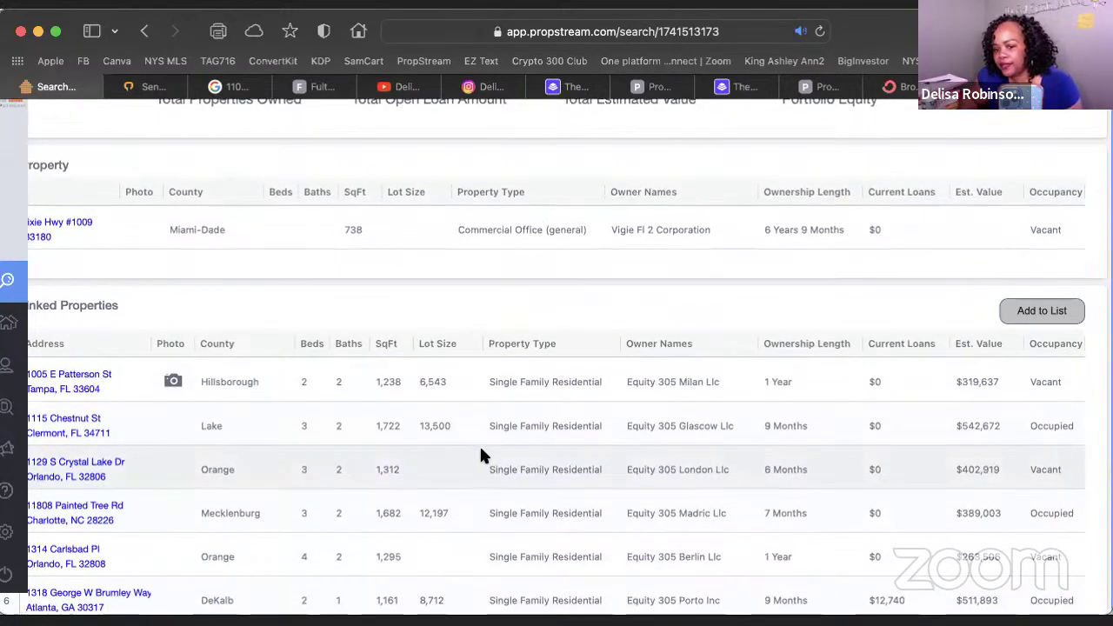
scroll(481, 452, "down", 3)
scroll(480, 452, "up", 2)
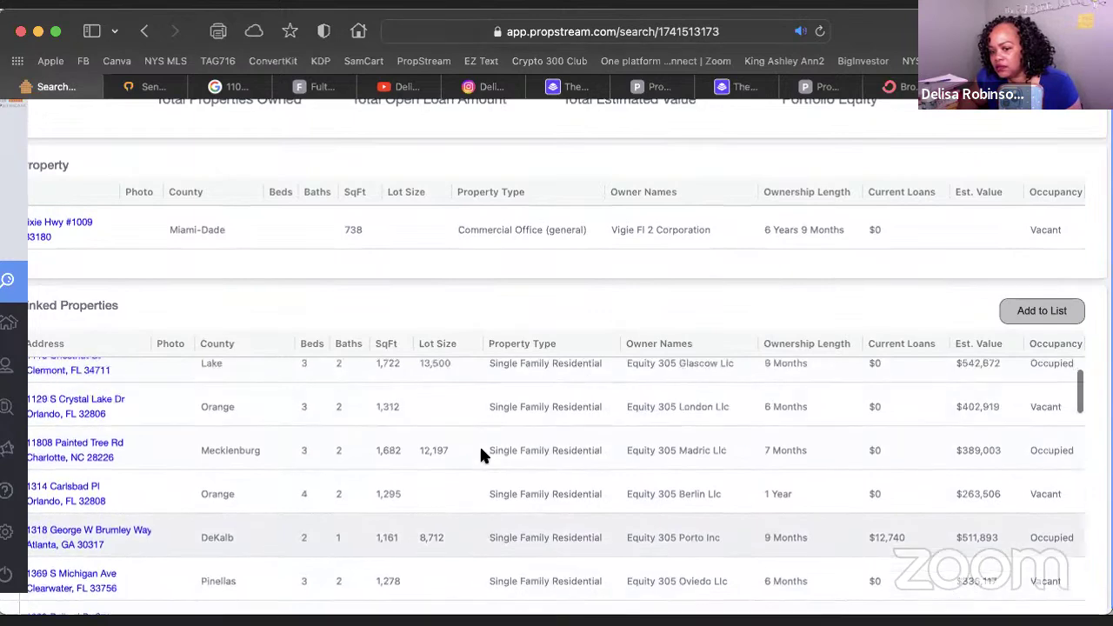
left_click(77, 402)
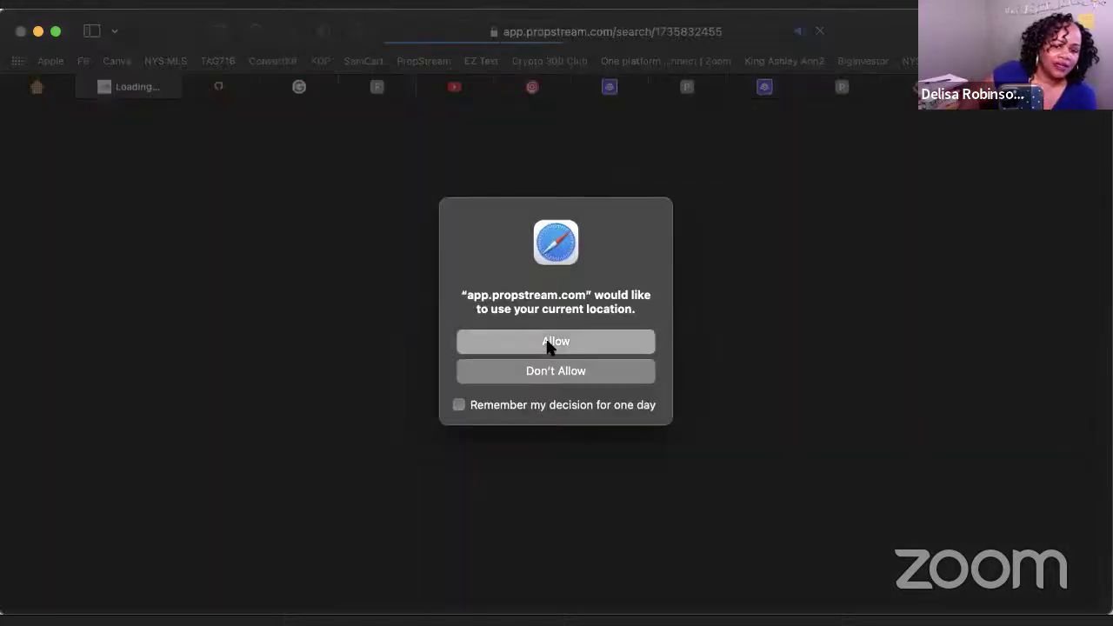
Allow location access, switch to the new PropStream tab, reload it and allow location again
left_click(550, 345)
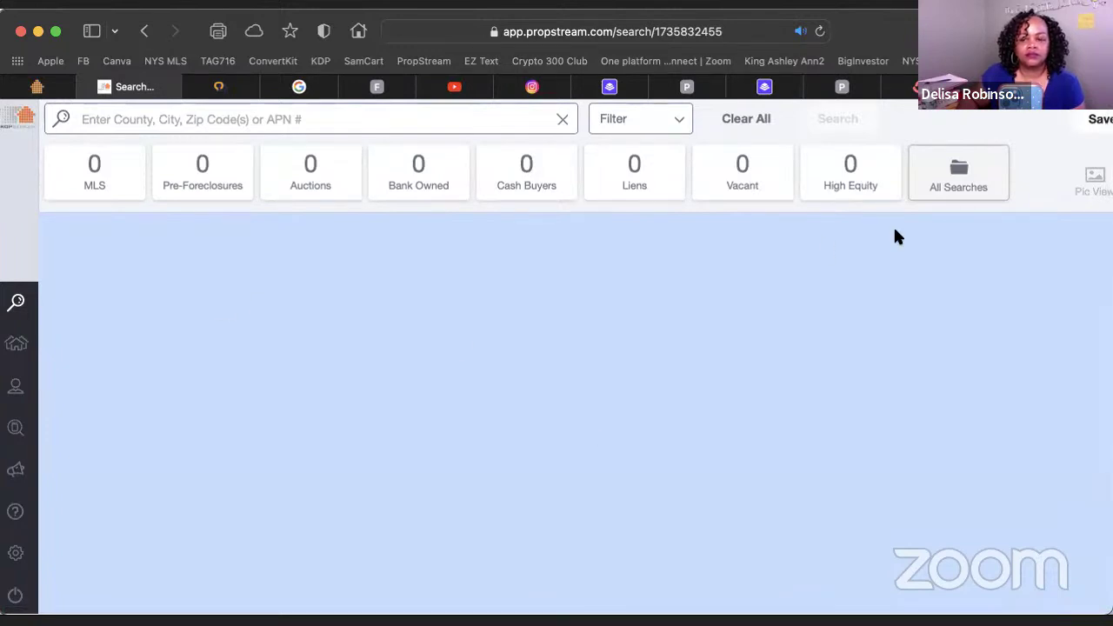
mouse_move(22, 113)
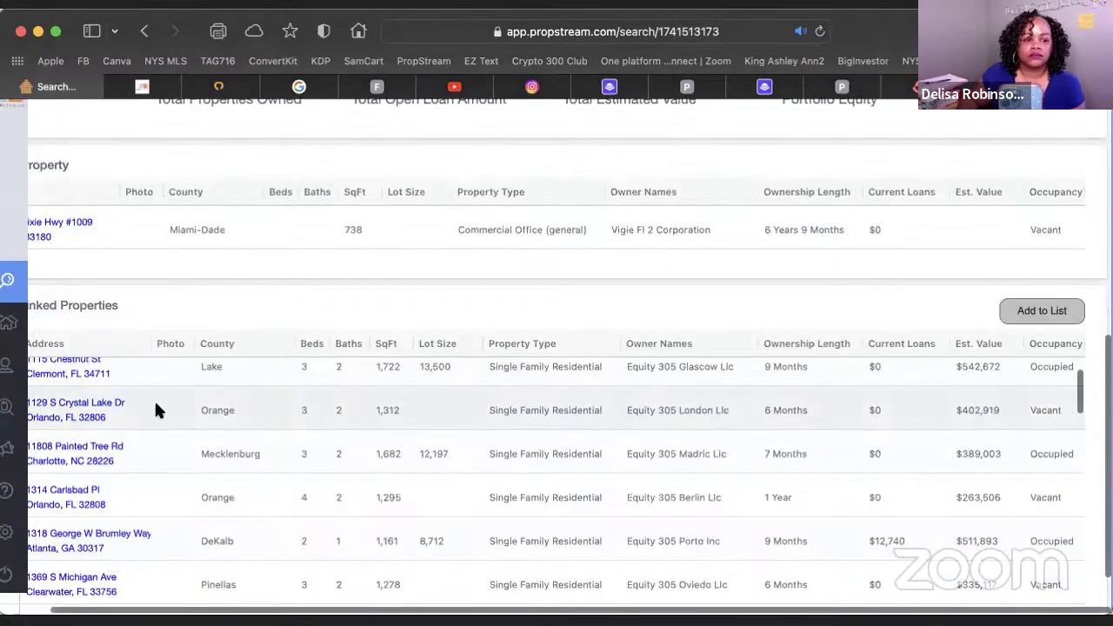
scroll(154, 409, "down", 1)
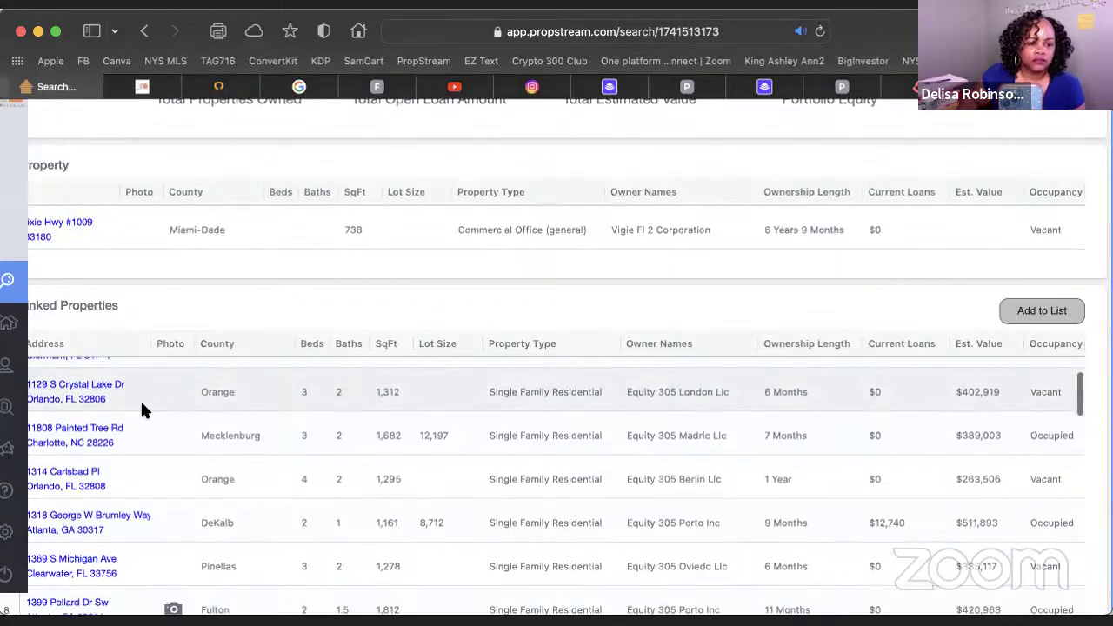
left_click(150, 87)
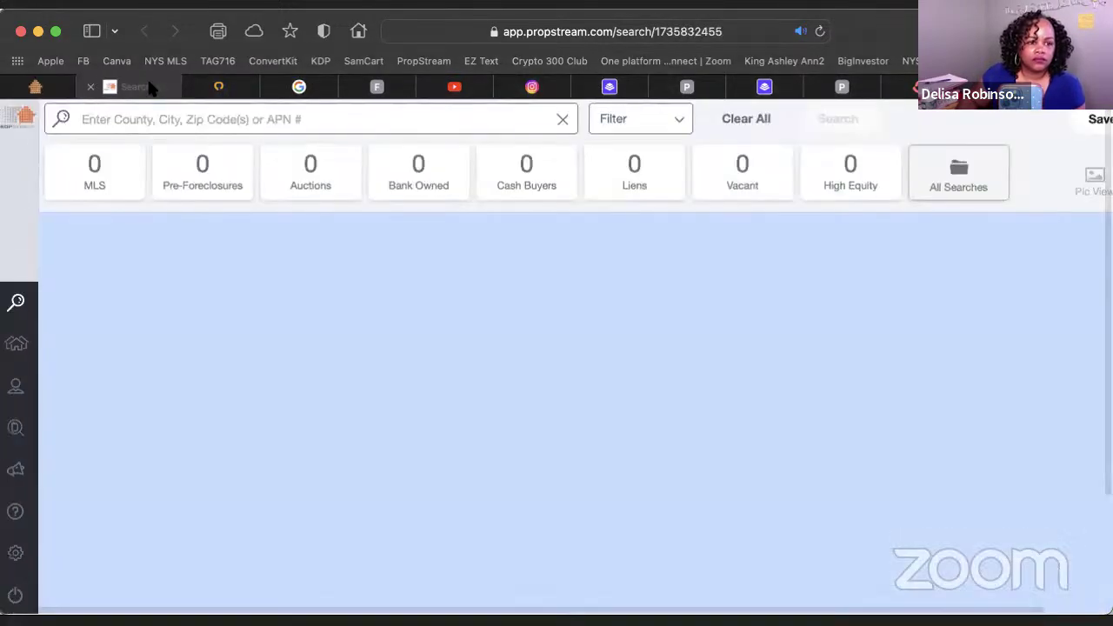
left_click(820, 32)
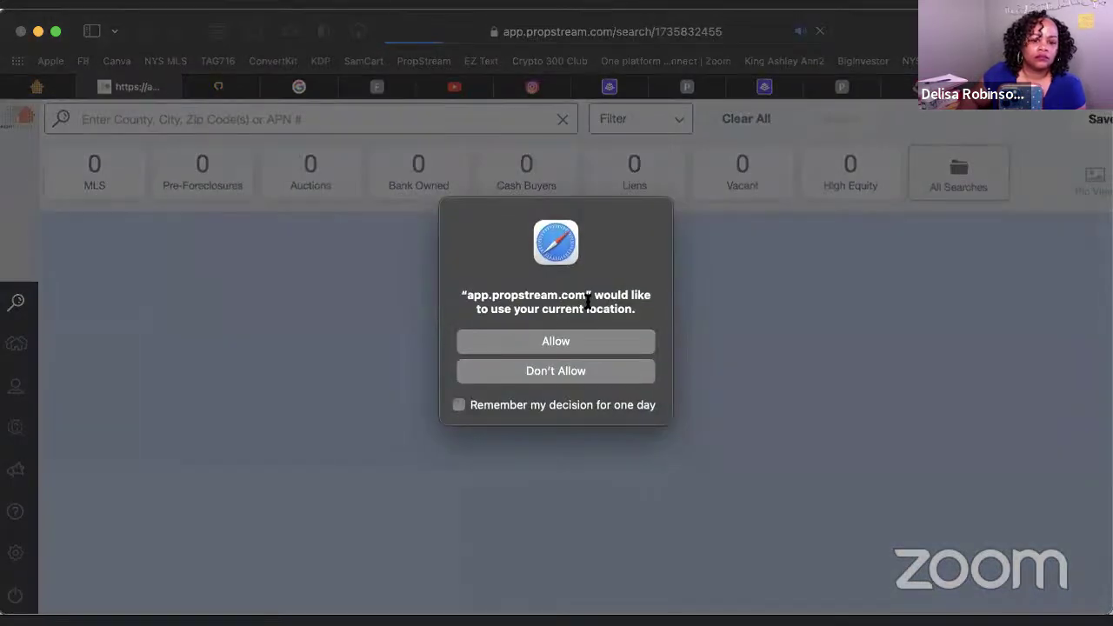
left_click(541, 341)
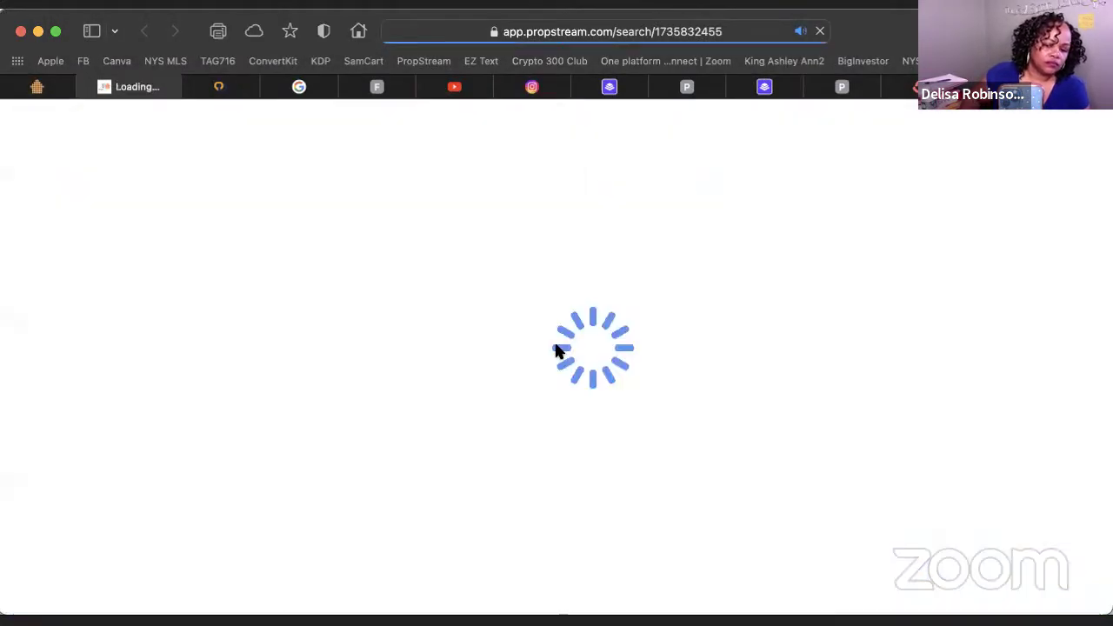
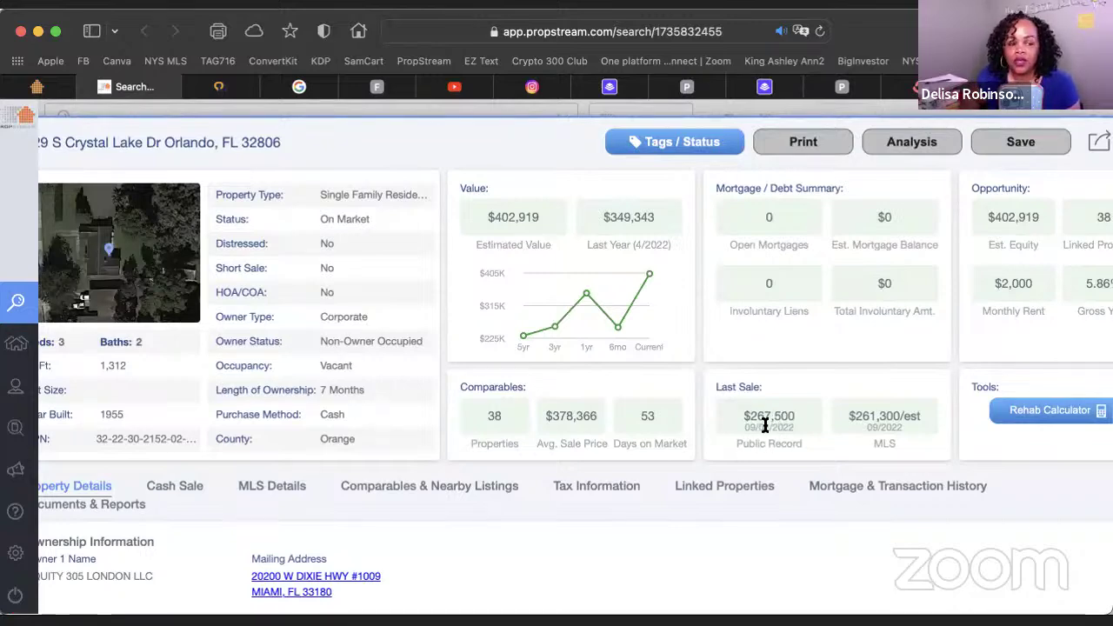
Review the property details, highlighting the Cash purchase method and the buyer's mailing city and ZIP
scroll(766, 424, "down", 10)
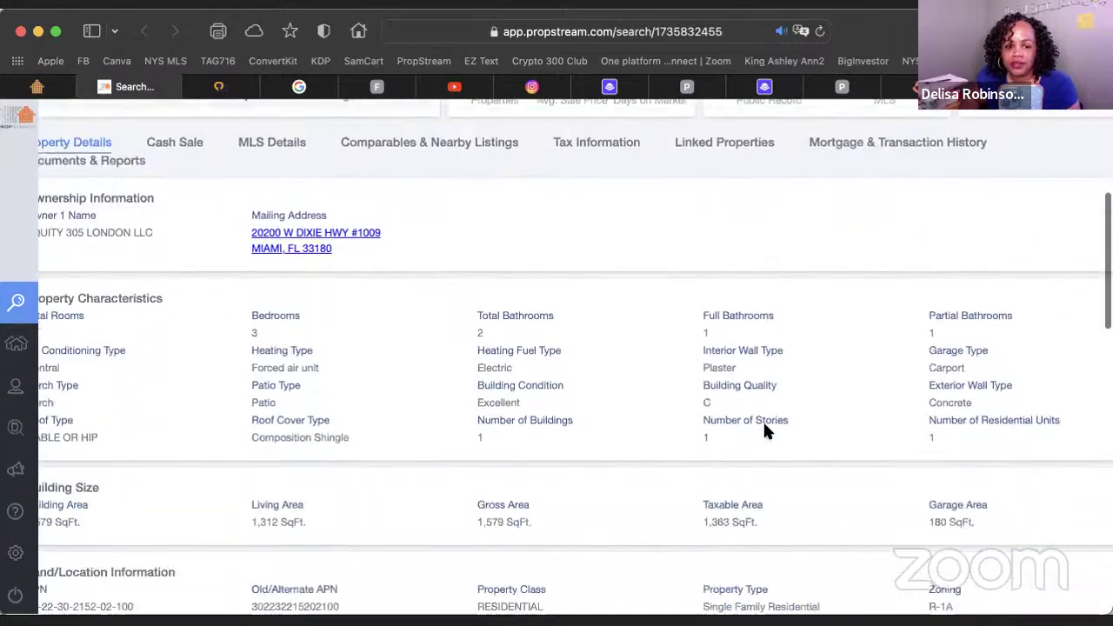
scroll(765, 425, "down", 6)
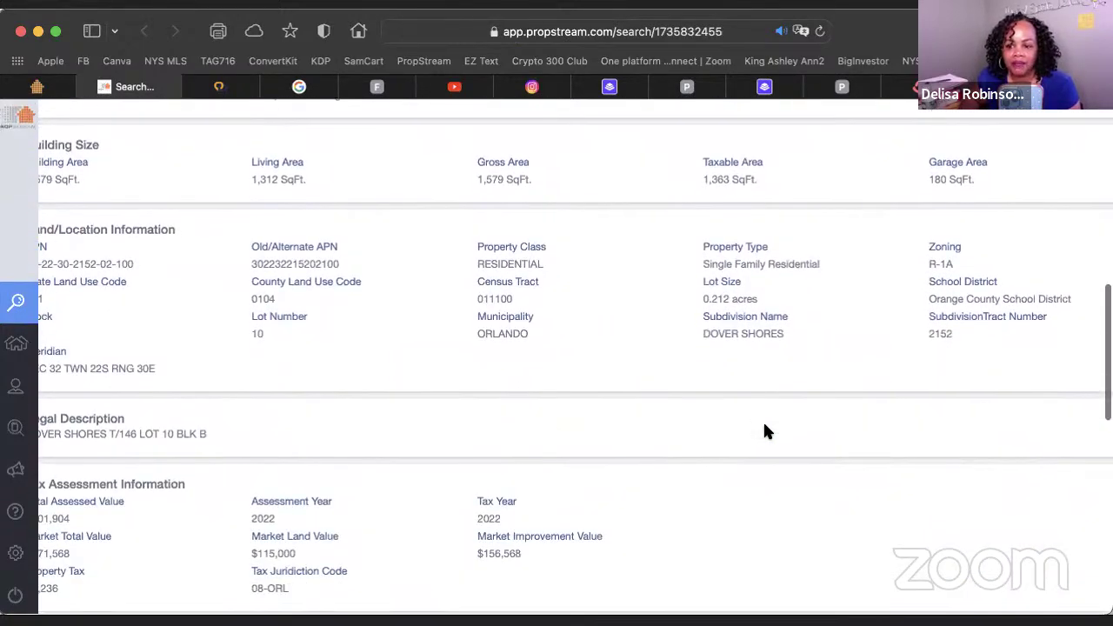
scroll(766, 432, "down", 2)
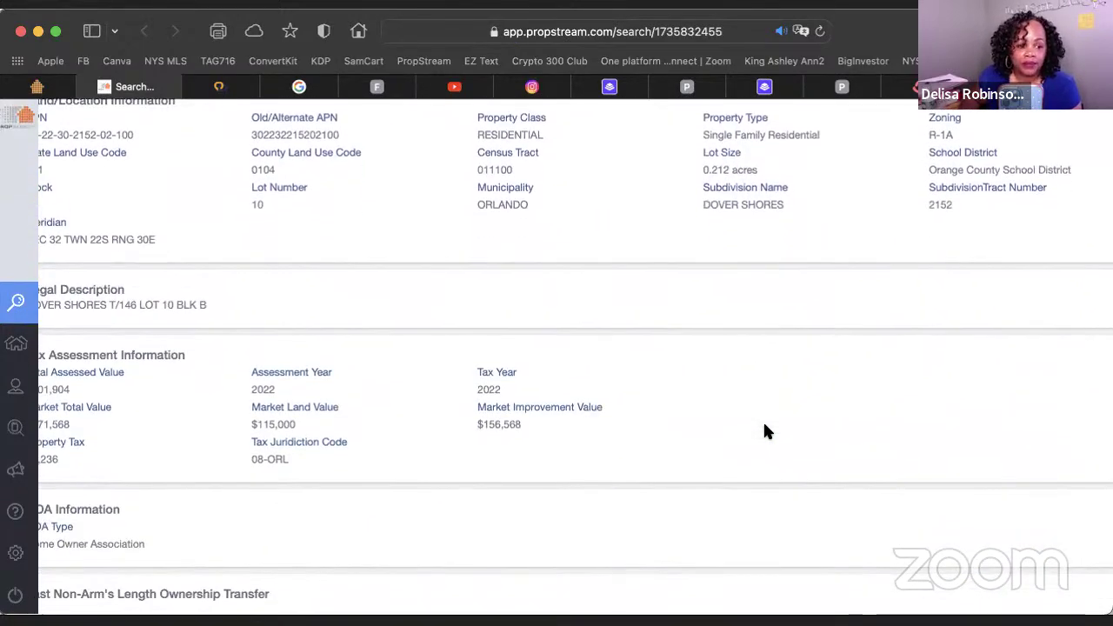
scroll(765, 431, "down", 6)
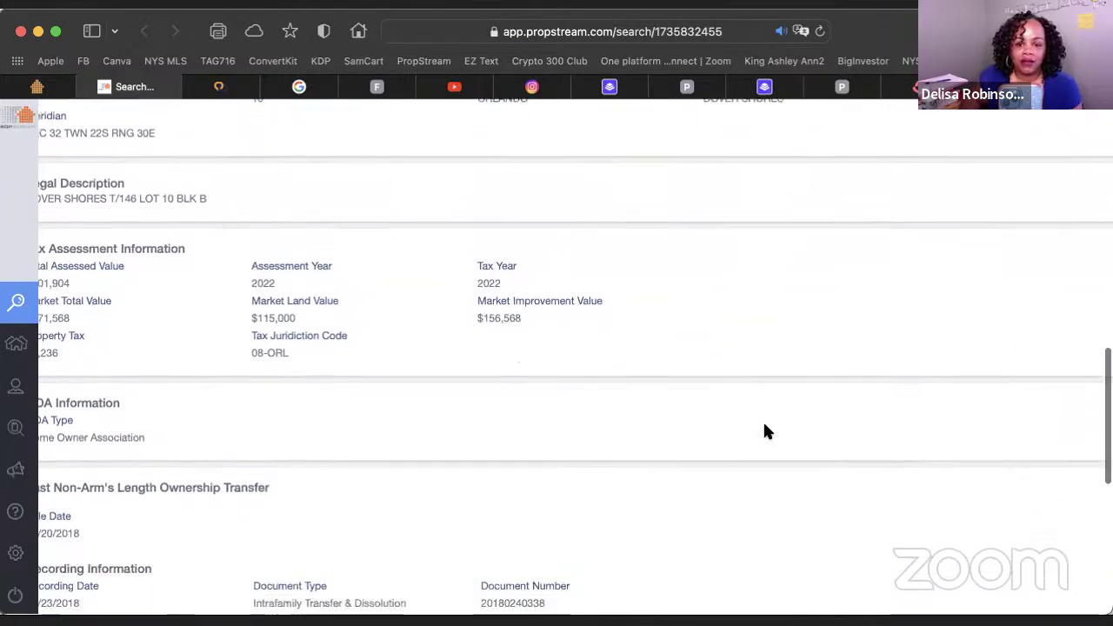
scroll(766, 431, "down", 6)
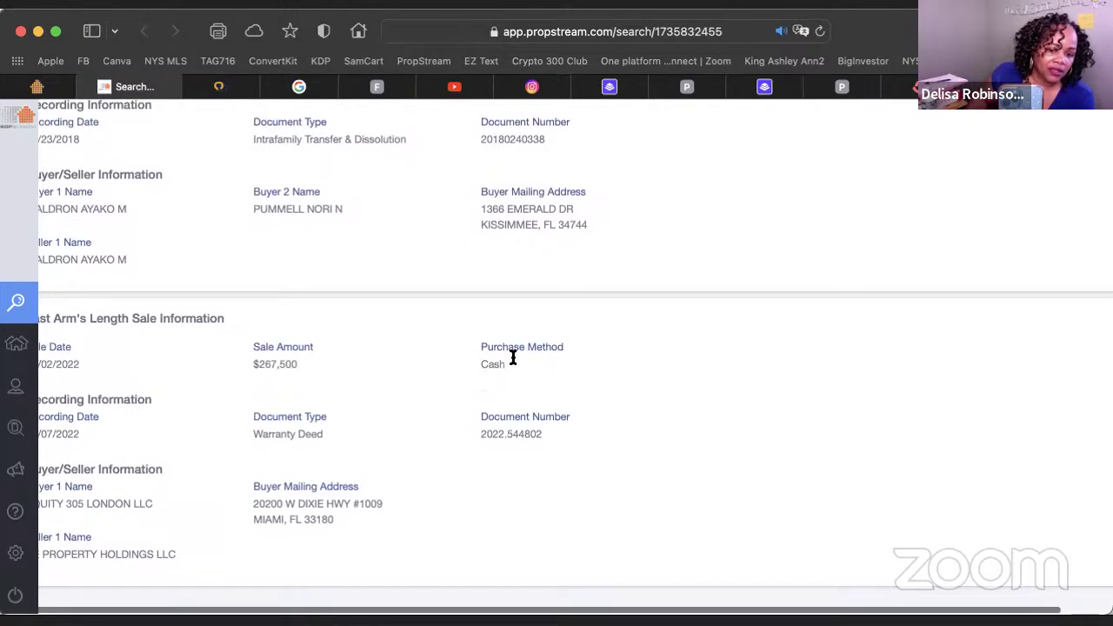
left_click_drag(468, 364, 536, 366)
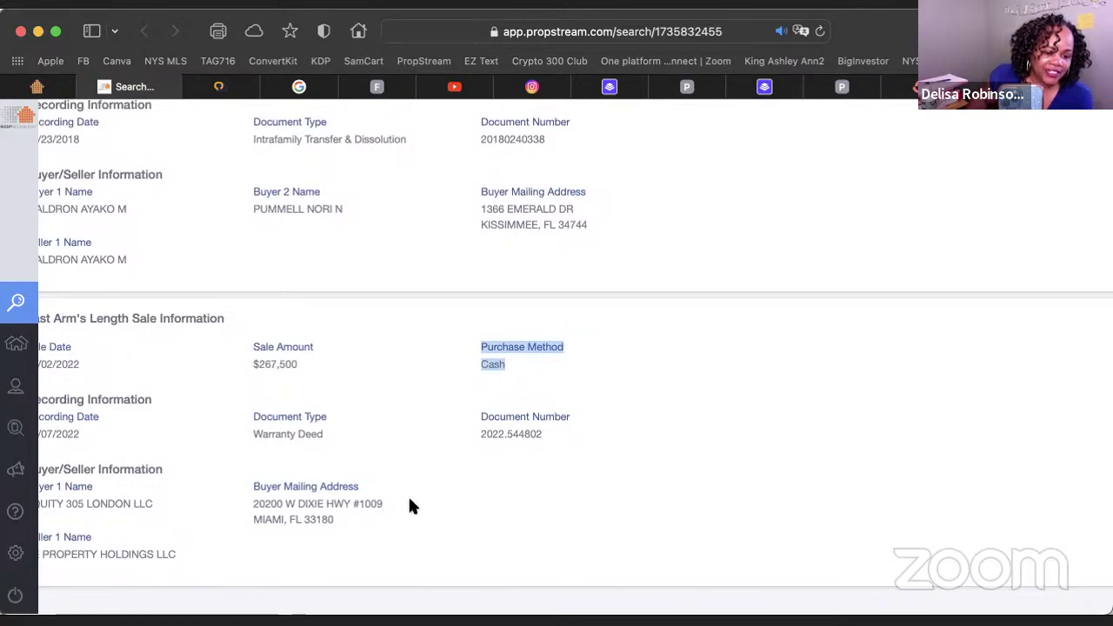
left_click_drag(411, 506, 263, 532)
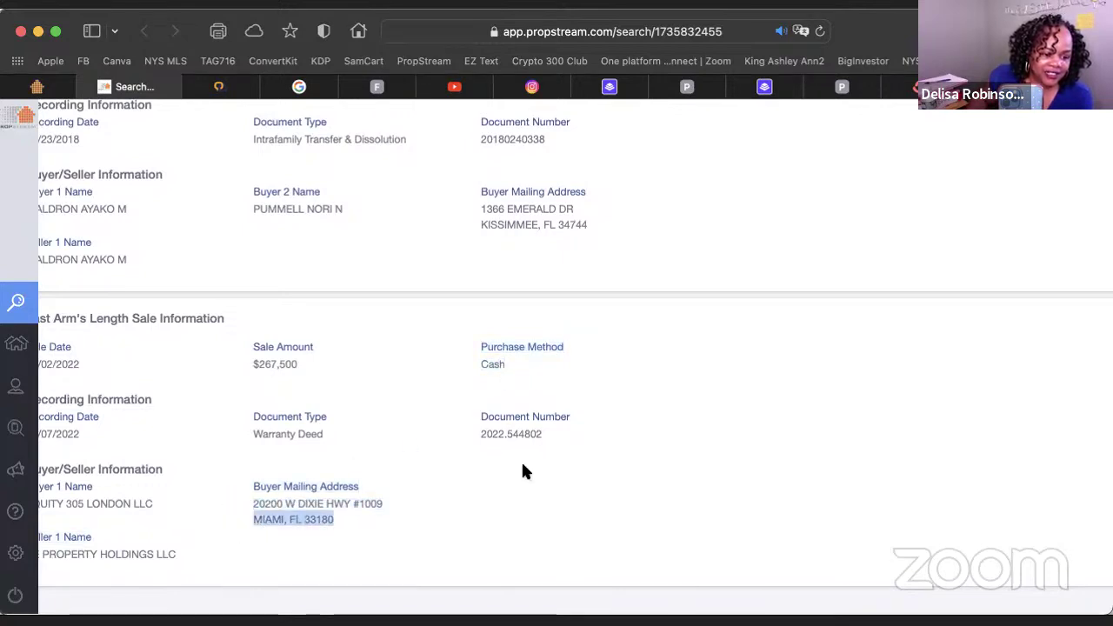
scroll(284, 462, "right", 1)
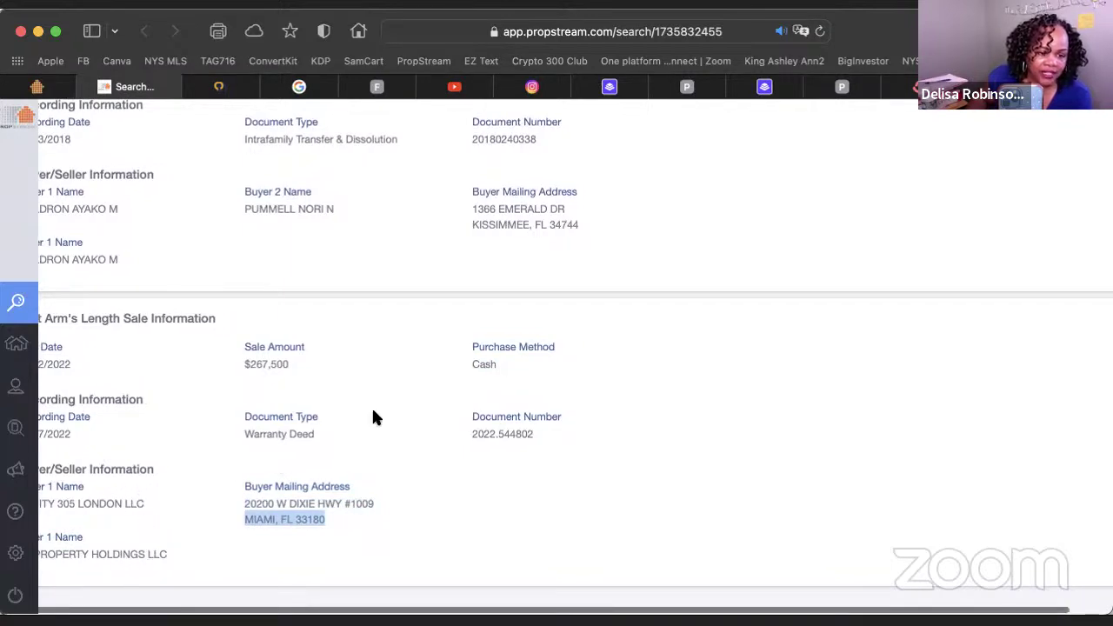
scroll(328, 223, "down", 1)
scroll(328, 223, "left", 1)
scroll(328, 224, "up", 2)
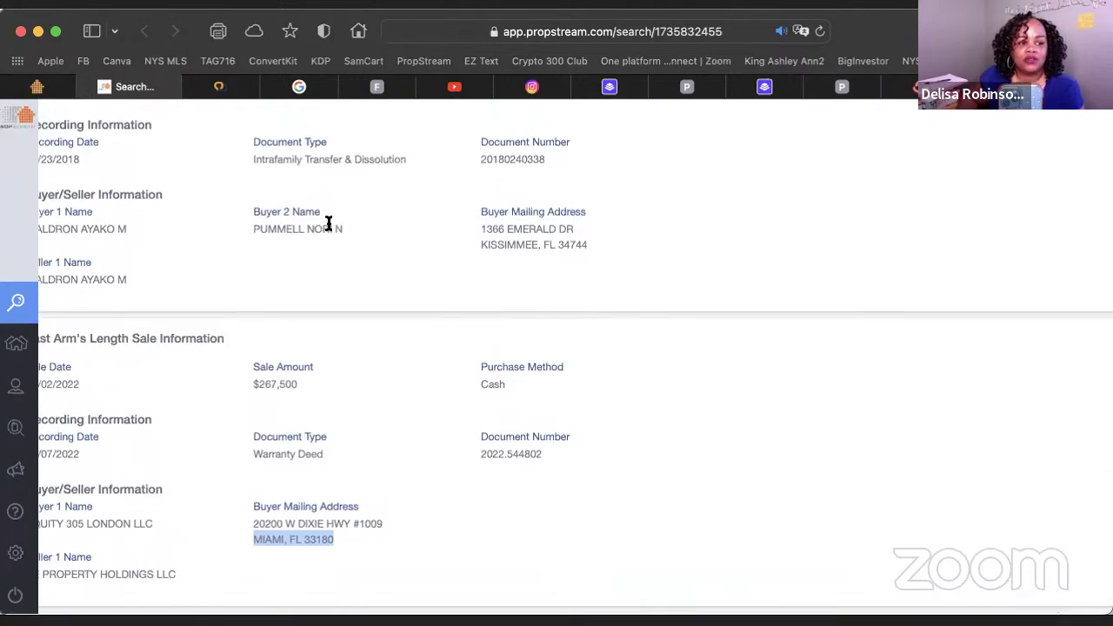
scroll(328, 223, "up", 15)
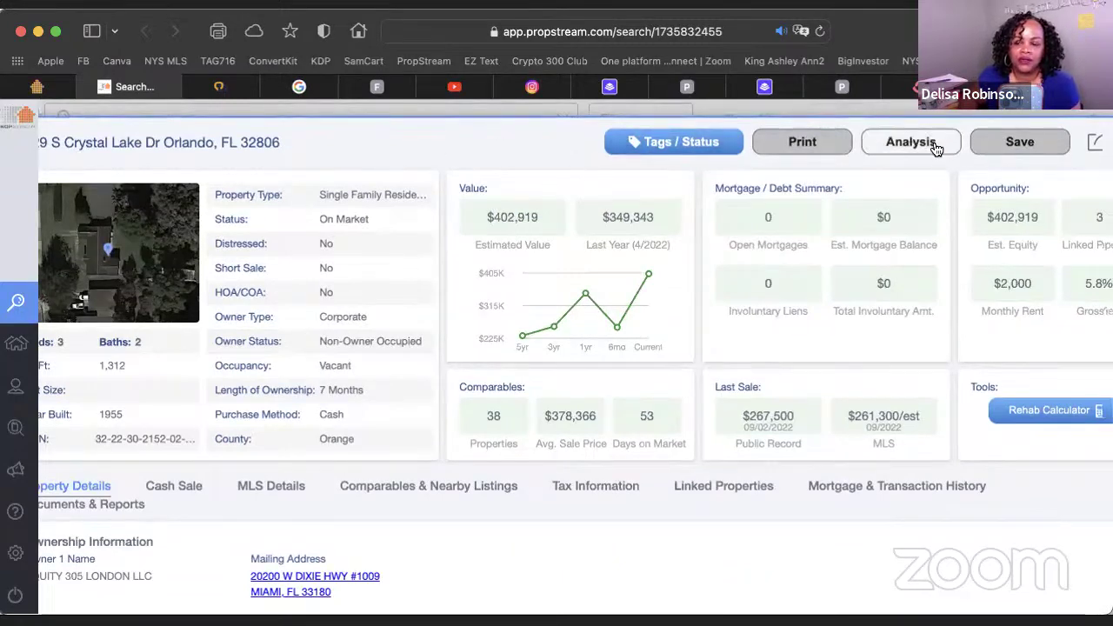
scroll(1044, 143, "right", 3)
Close the property details, glance at Recent Searches, and move to the other PropStream tab
left_click(1087, 144)
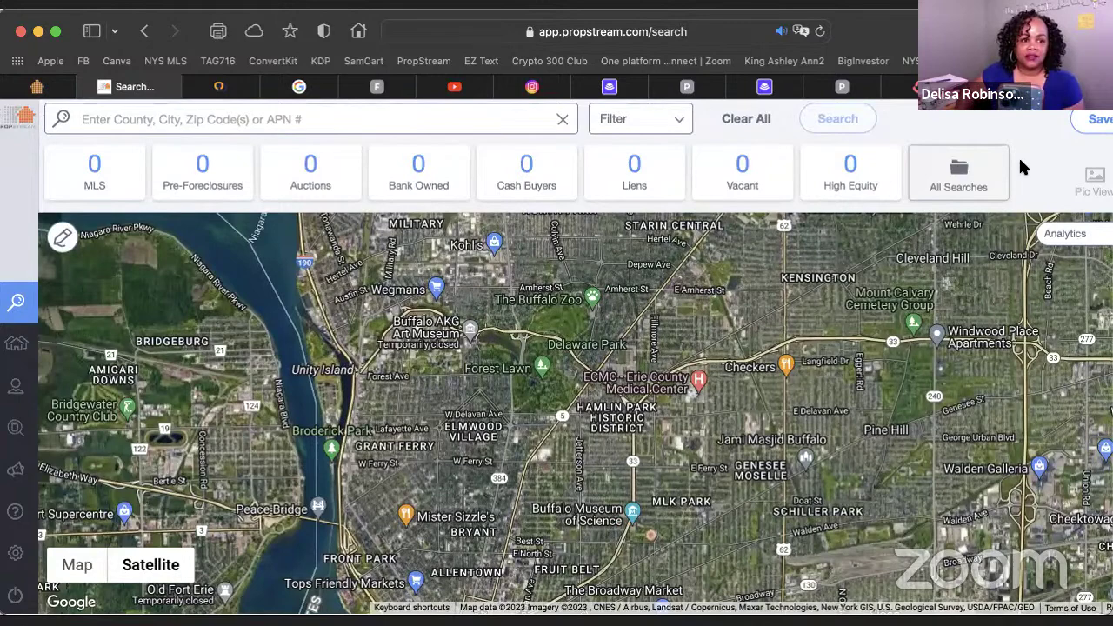
left_click(189, 120)
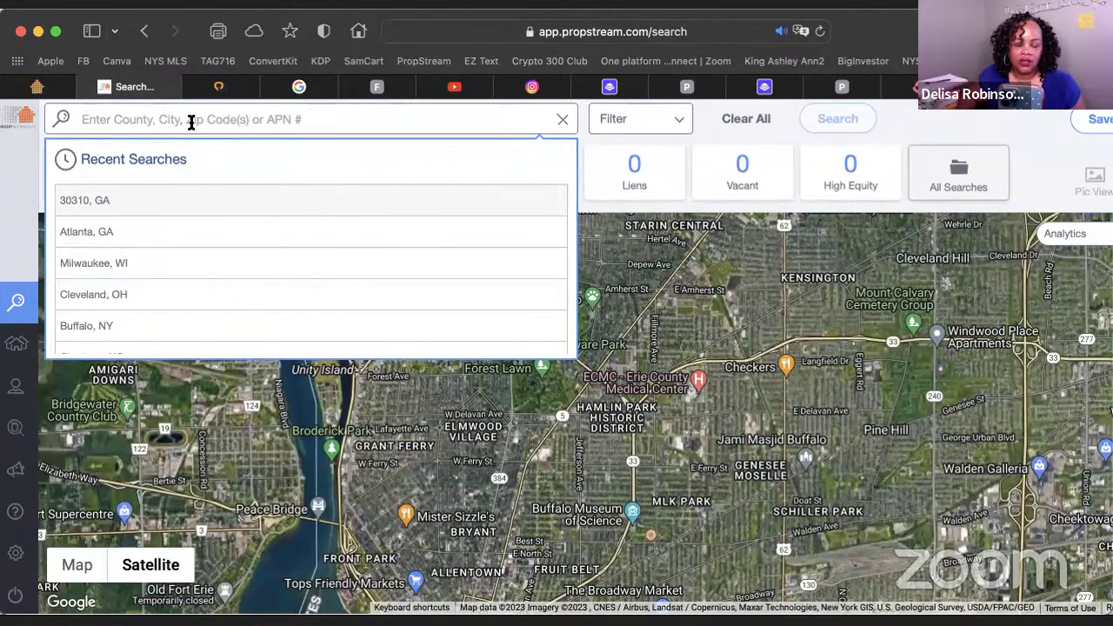
left_click(896, 138)
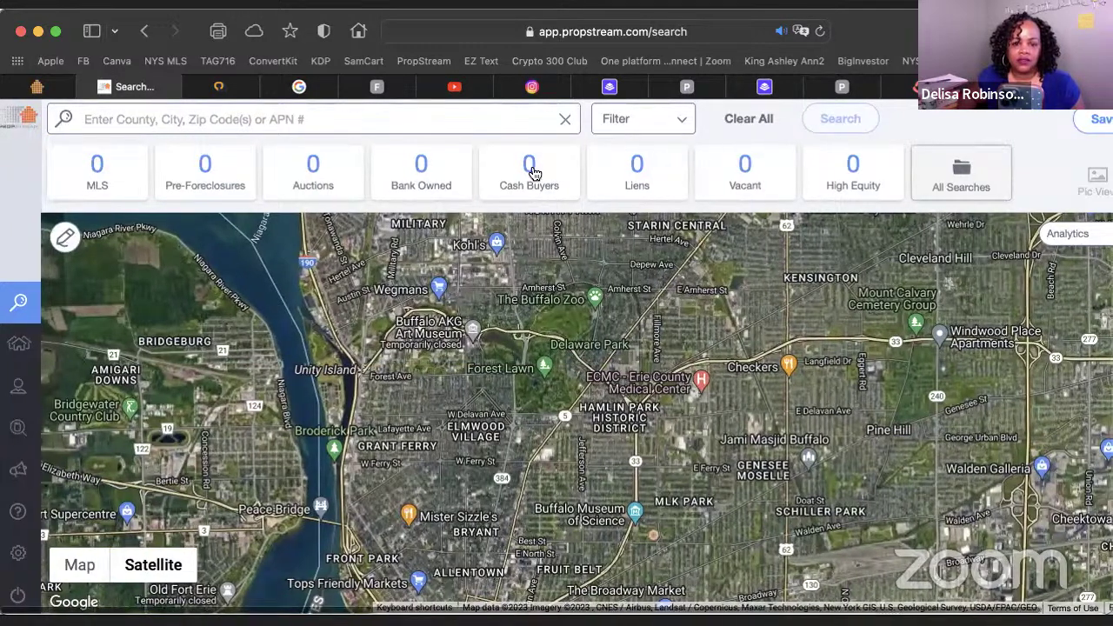
left_click(37, 87)
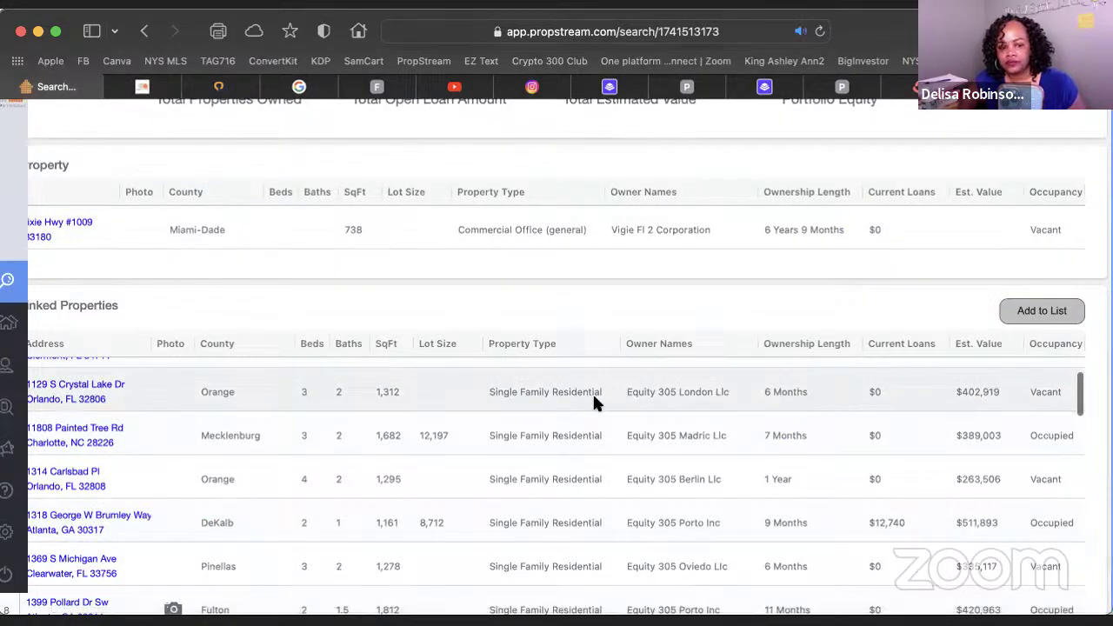
Review the Linked Properties list, then close the property details panel
scroll(758, 402, "down", 2)
scroll(758, 402, "down", 10)
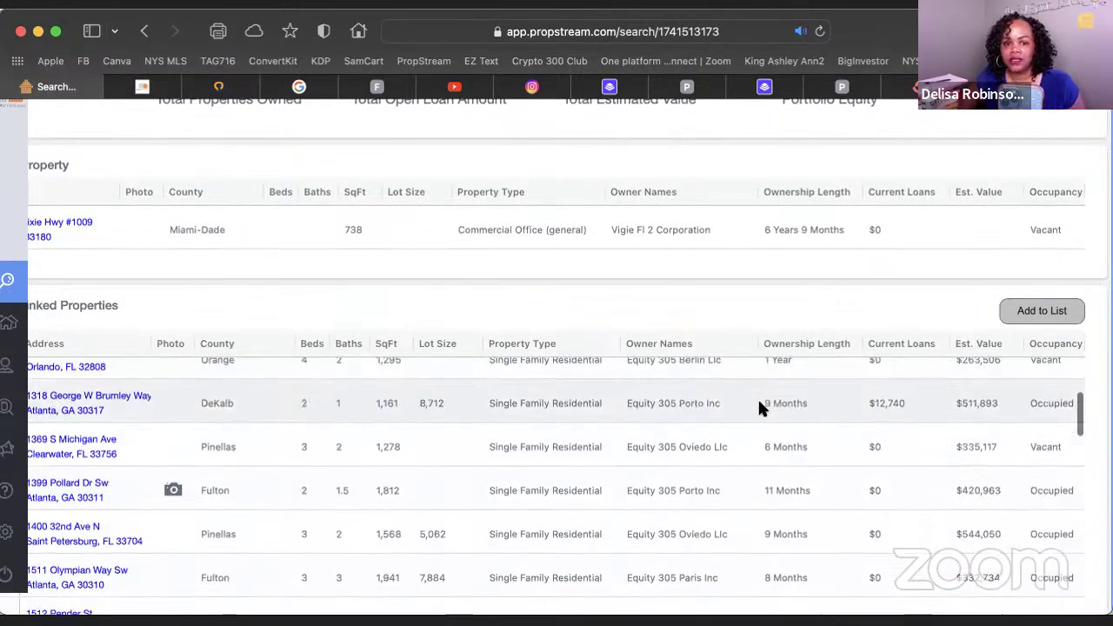
scroll(757, 397, "up", 15)
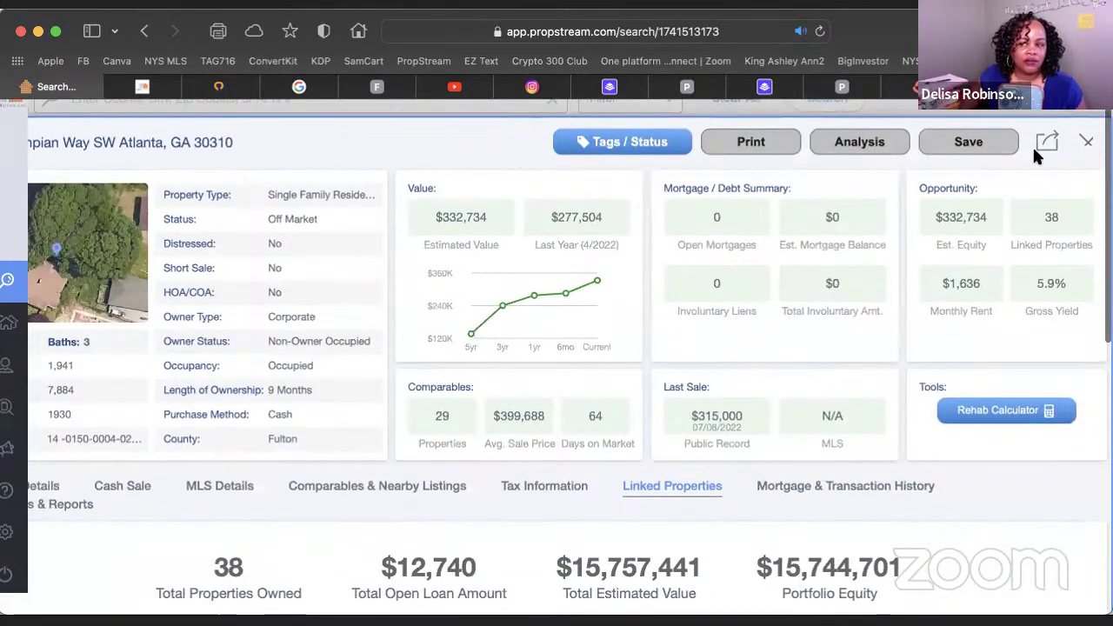
left_click(1086, 141)
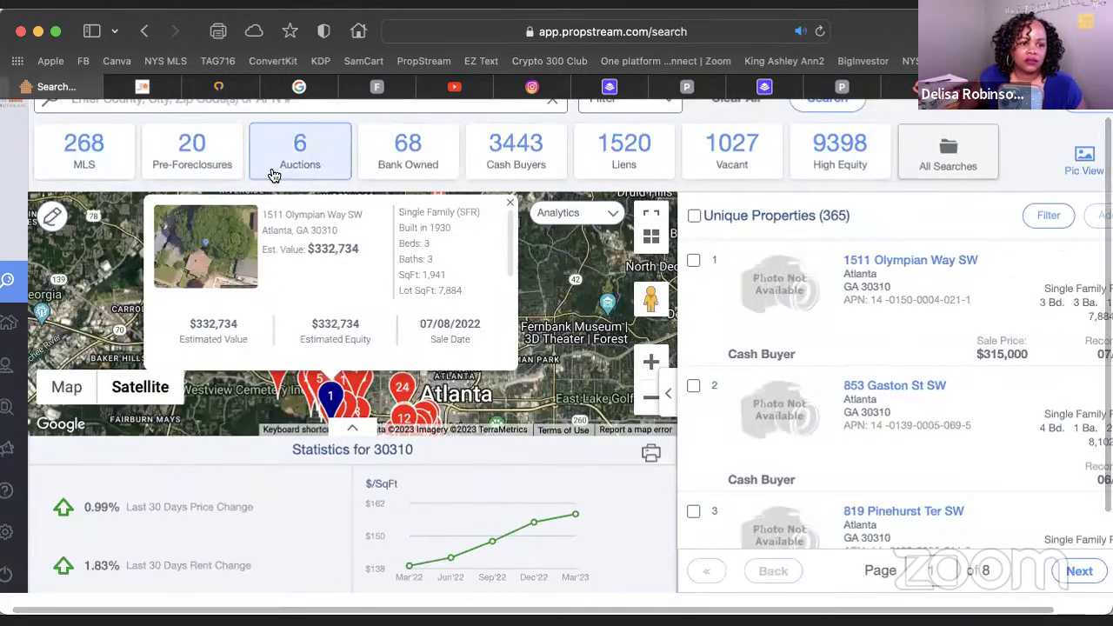
scroll(278, 147, "up", 1)
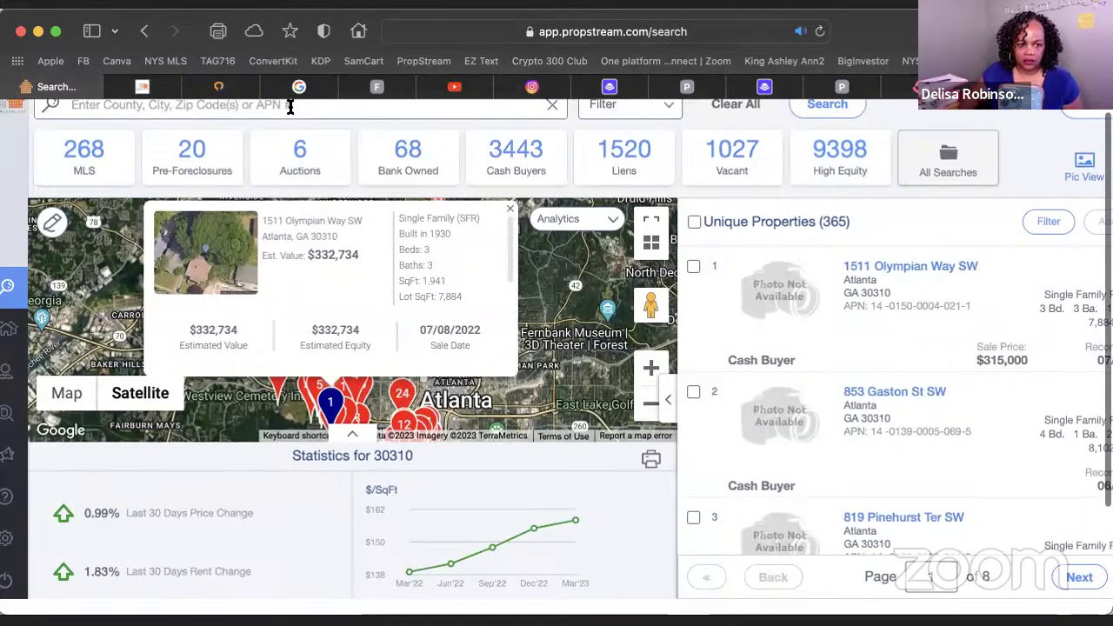
Search for 'buffalo' and choose Buffalo, NY as the location
left_click(291, 105)
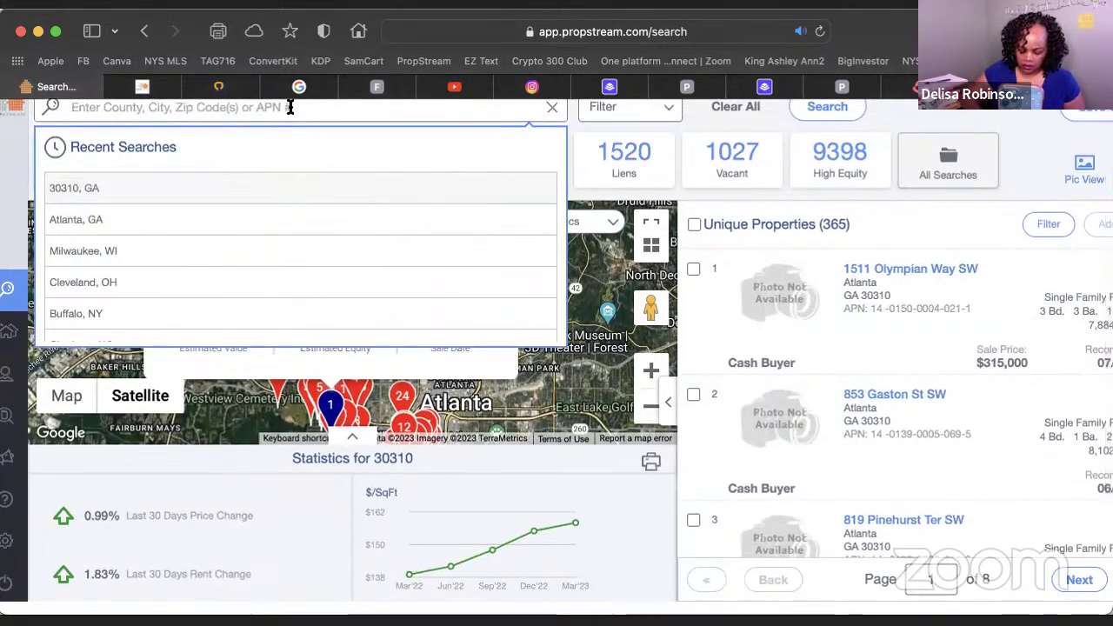
type("tgr")
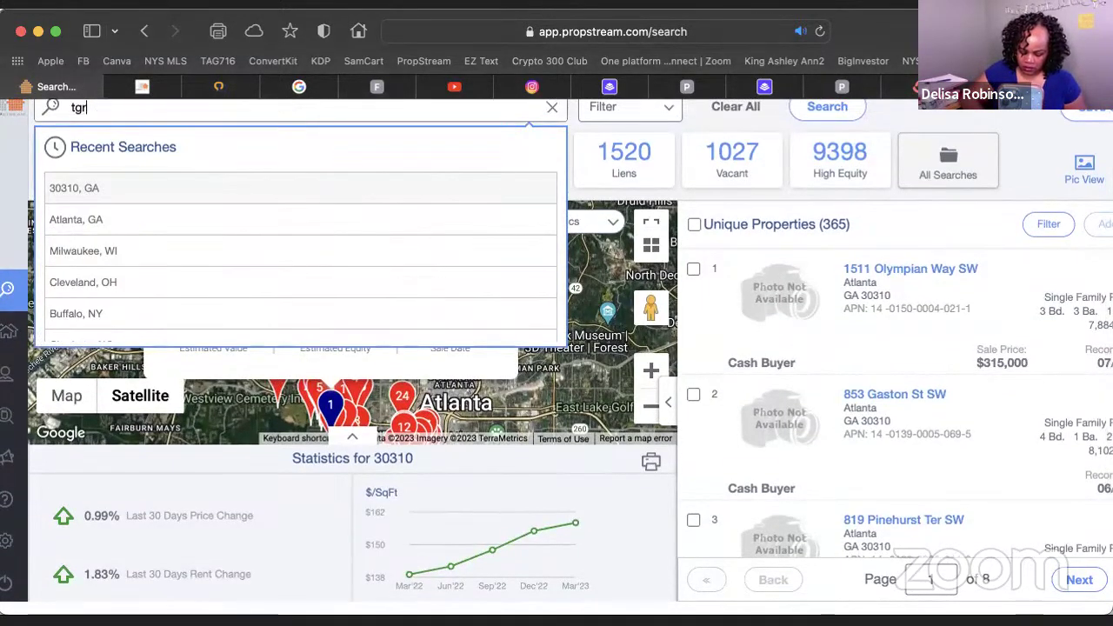
type("oup")
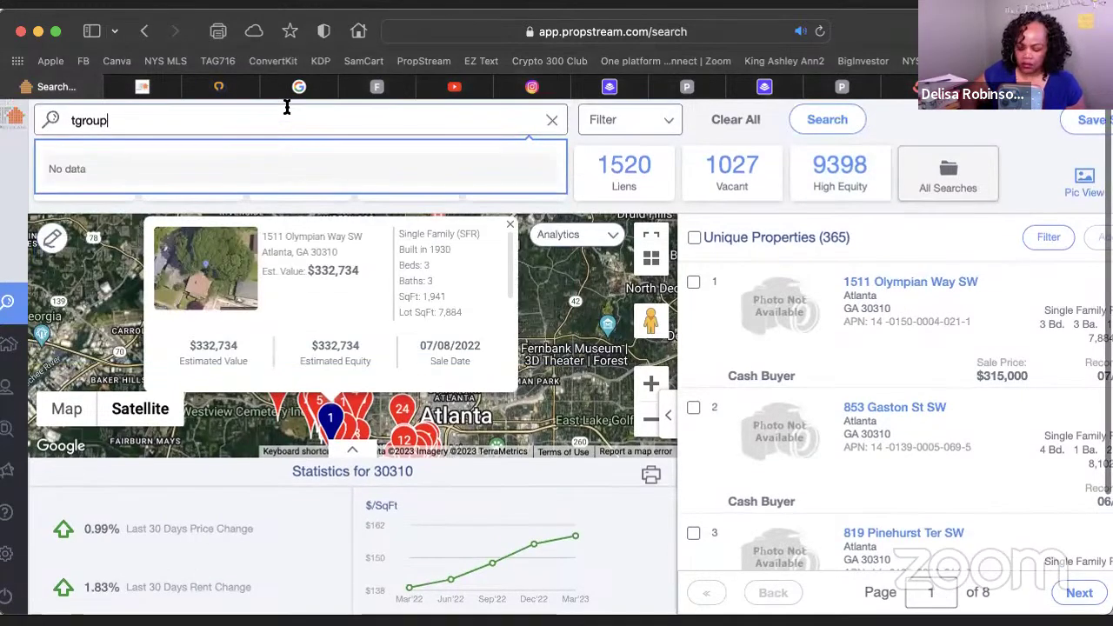
key("BackSpace")
key("BackSpace")
key("BackSpace")
key("BackSpace")
key("BackSpace")
key("BackSpace")
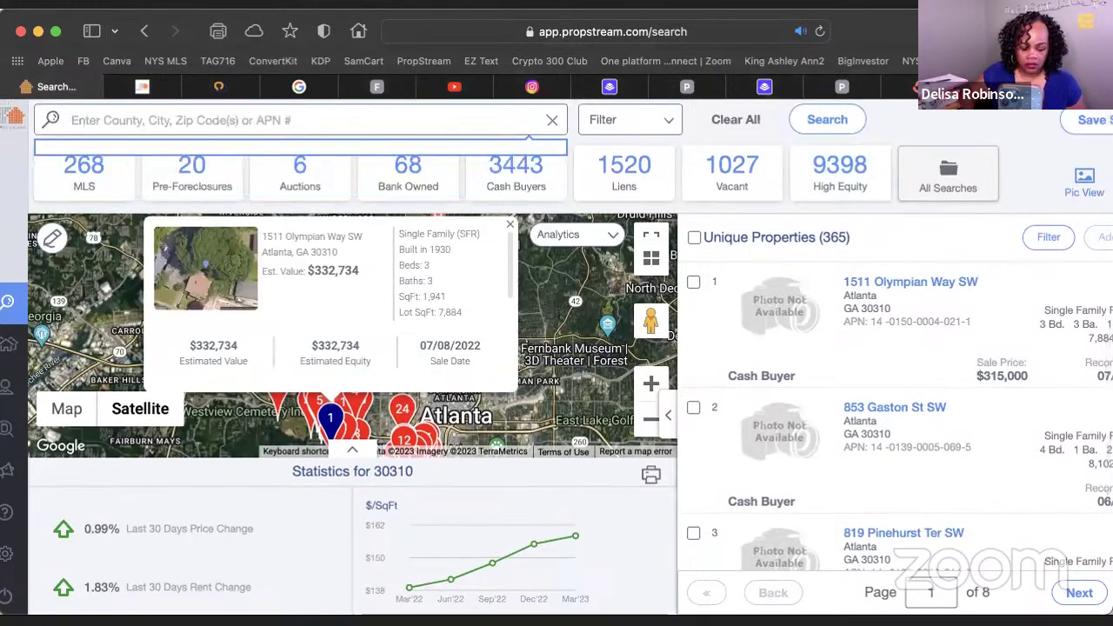
type("buffal")
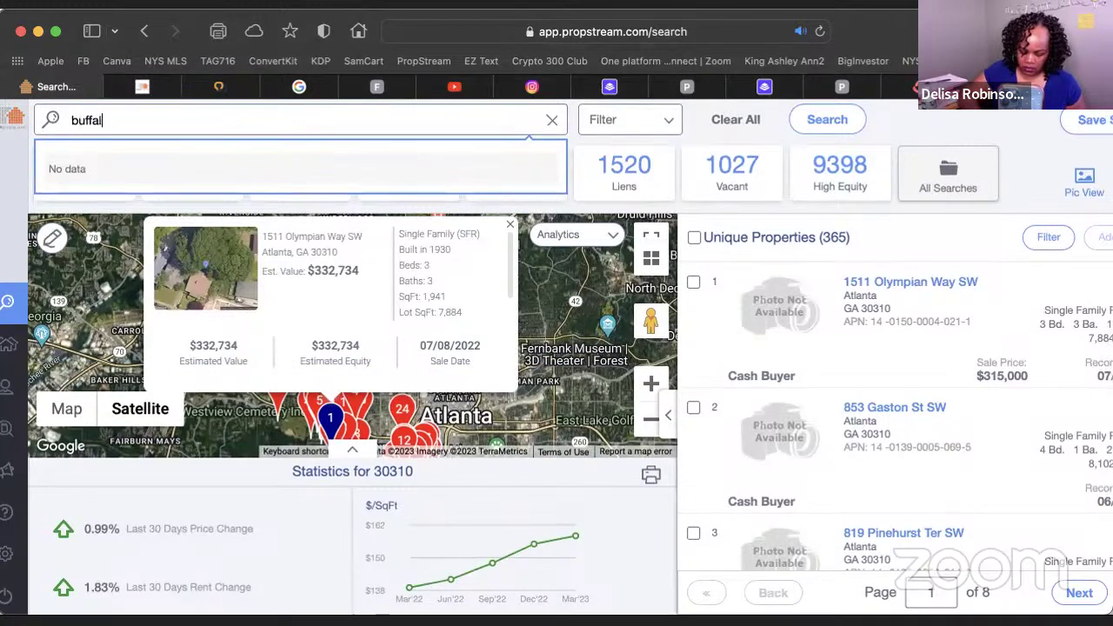
type("o")
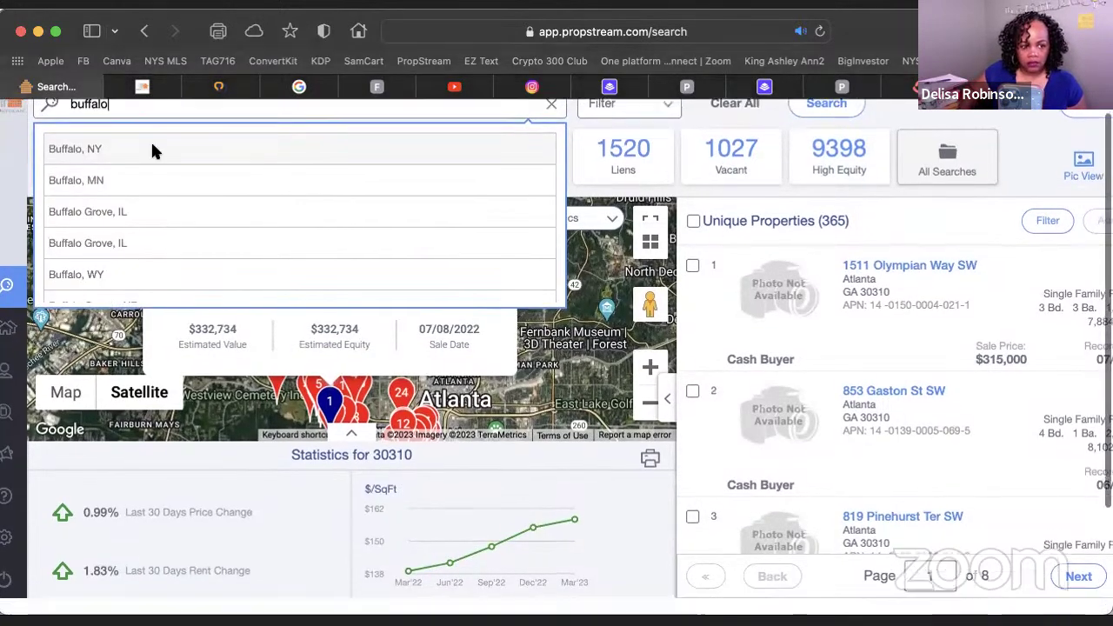
left_click(170, 141)
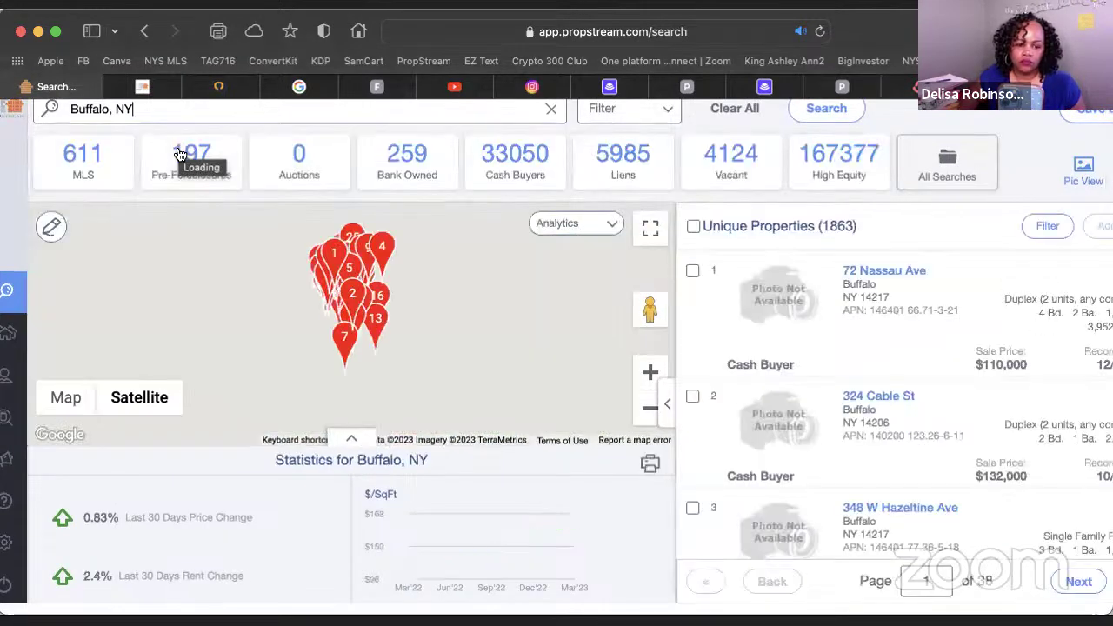
Scroll through the 1,863 Buffalo, NY results, then select the location text in the search box
scroll(179, 154, "right", 1)
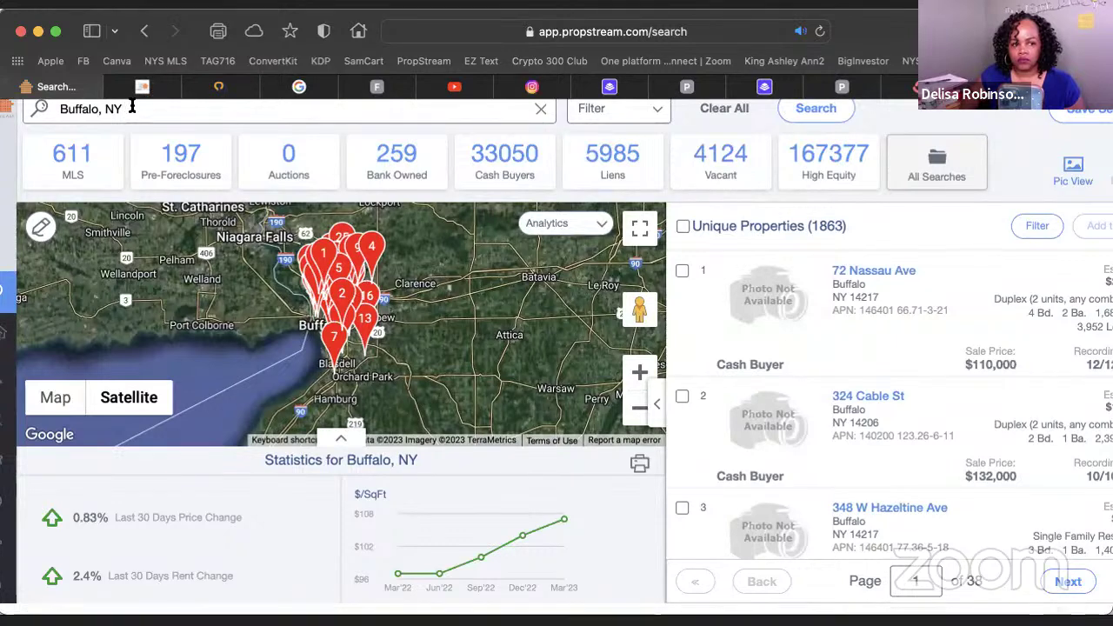
scroll(868, 348, "left", 1)
scroll(867, 348, "down", 5)
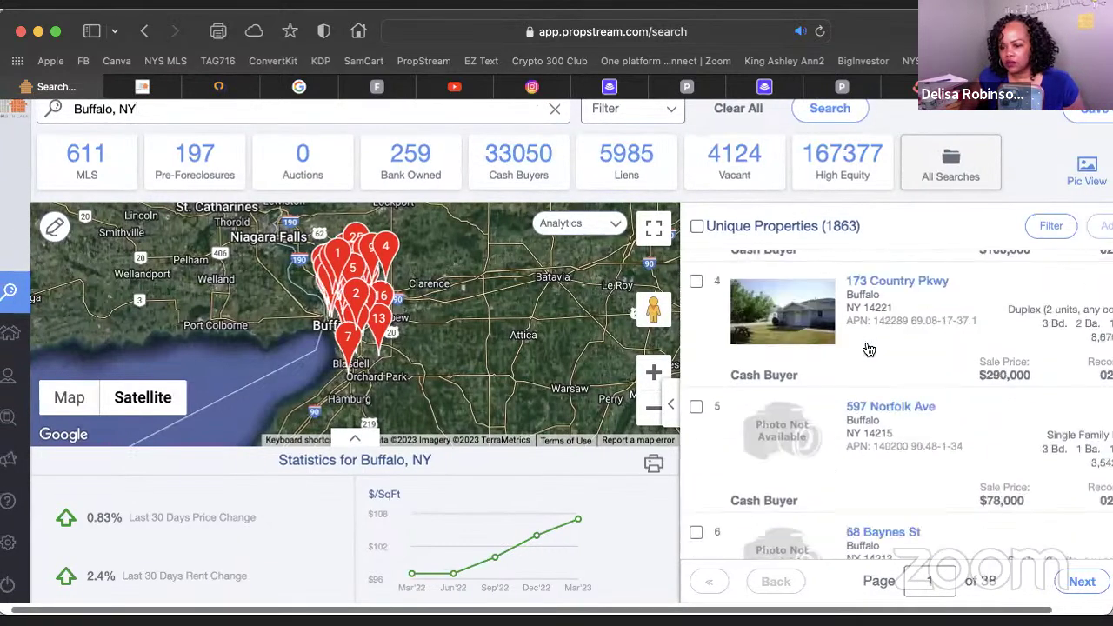
scroll(868, 349, "down", 3)
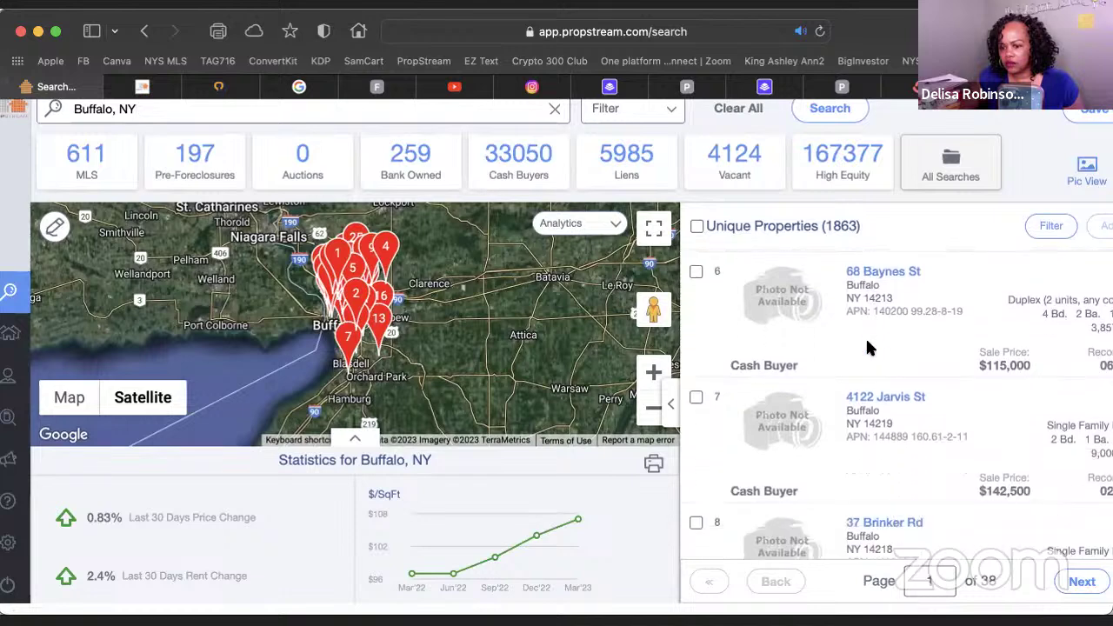
scroll(868, 348, "down", 3)
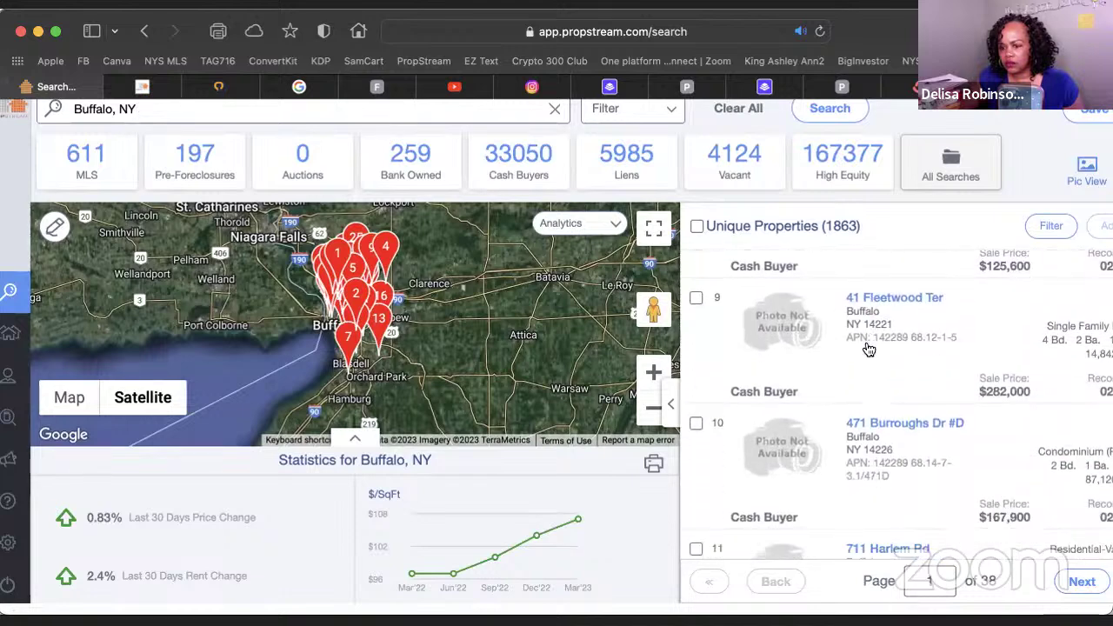
scroll(868, 349, "down", 5)
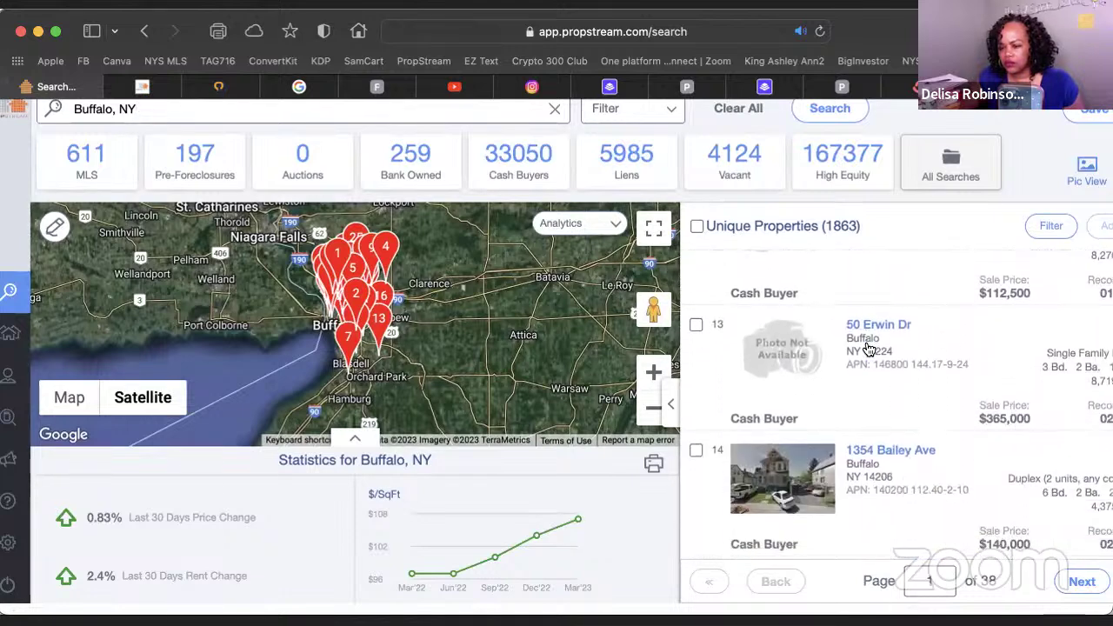
scroll(868, 349, "down", 2)
scroll(868, 349, "up", 15)
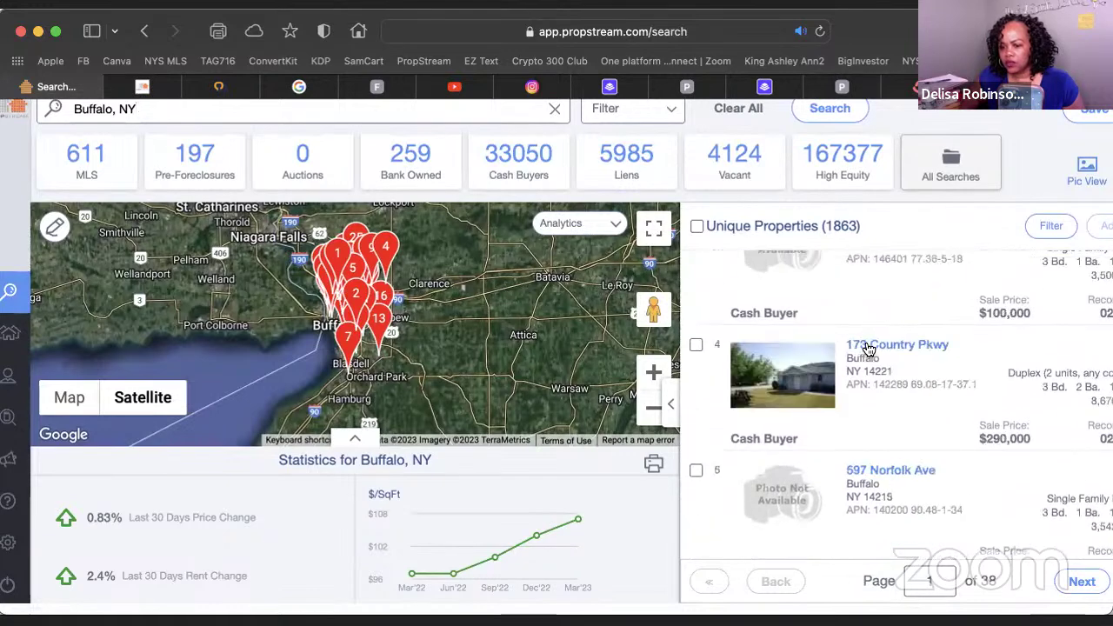
scroll(868, 348, "up", 5)
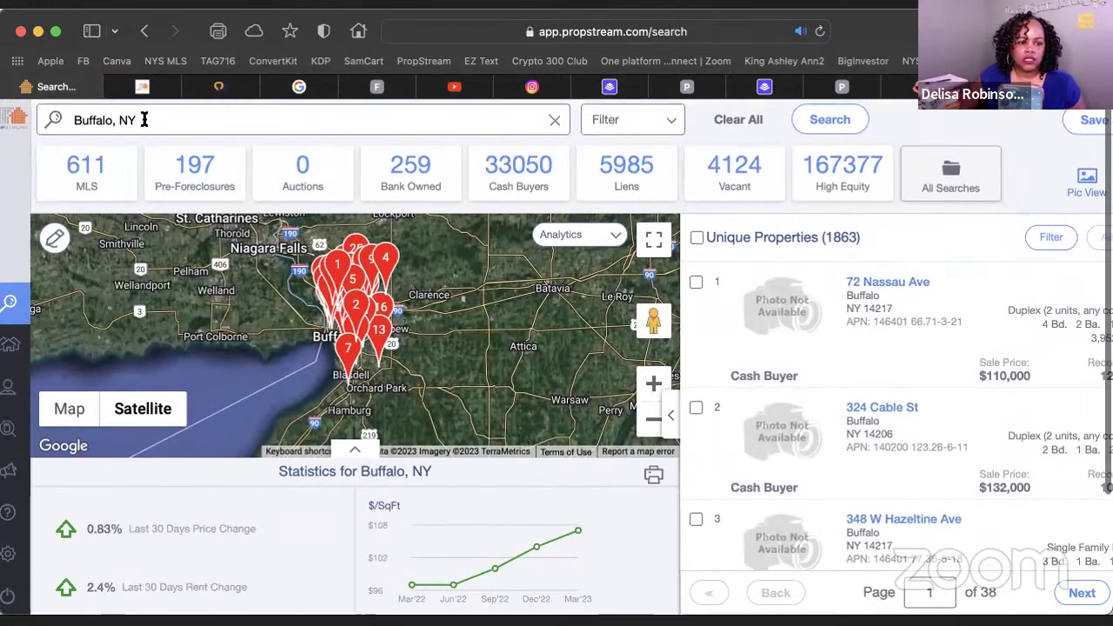
triple_click(143, 120)
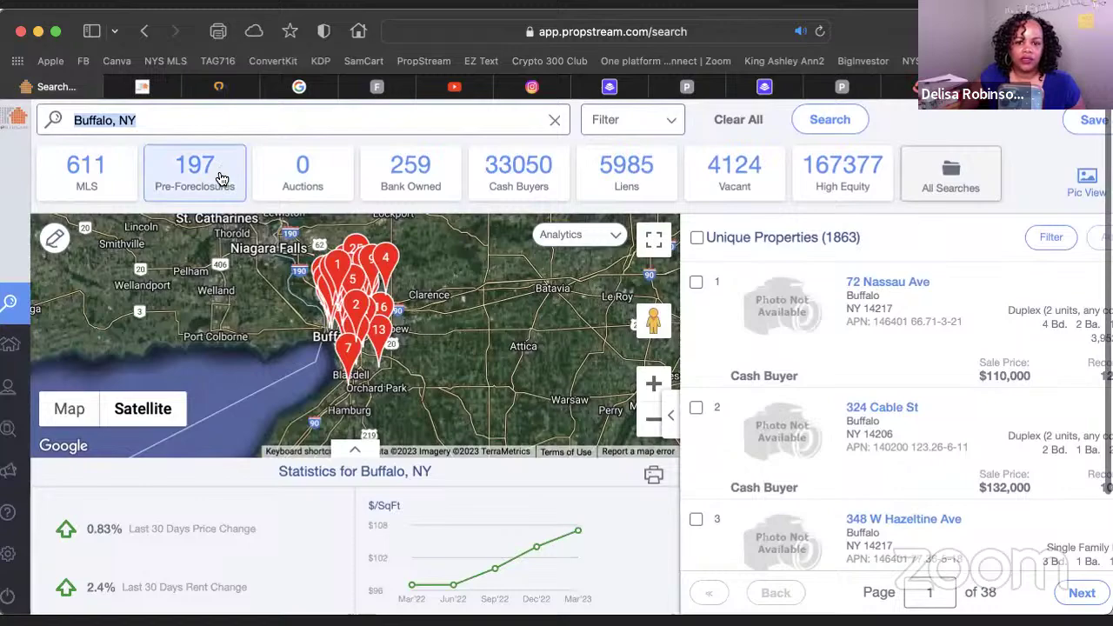
Show all 33,050 Buffalo cash-buyer properties from the Cash Buyers card
left_click(511, 168)
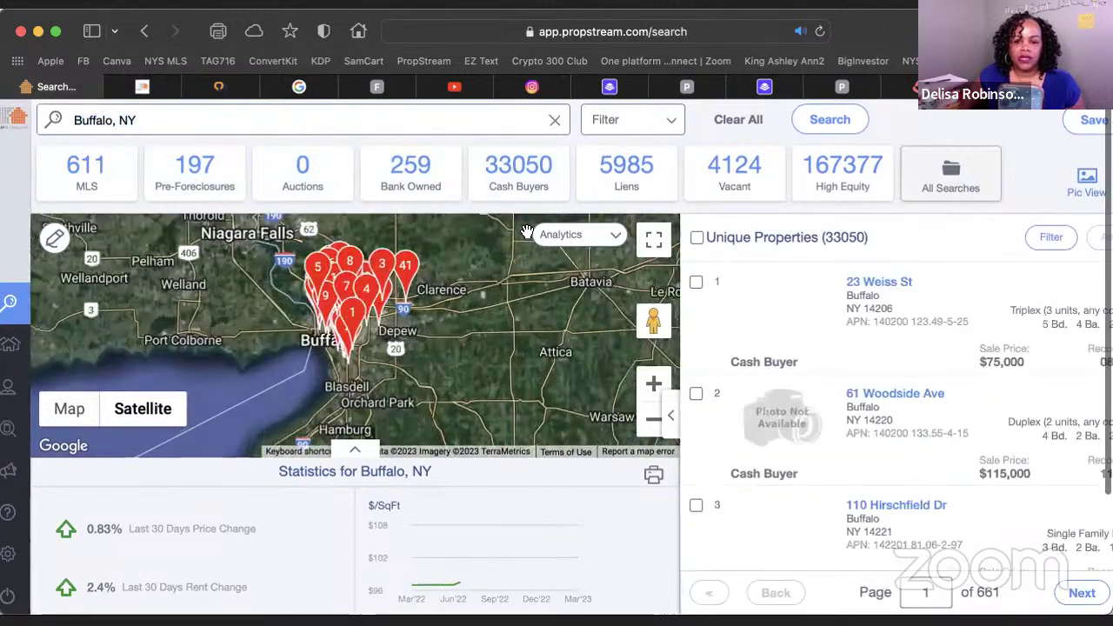
scroll(528, 261, "down", 1)
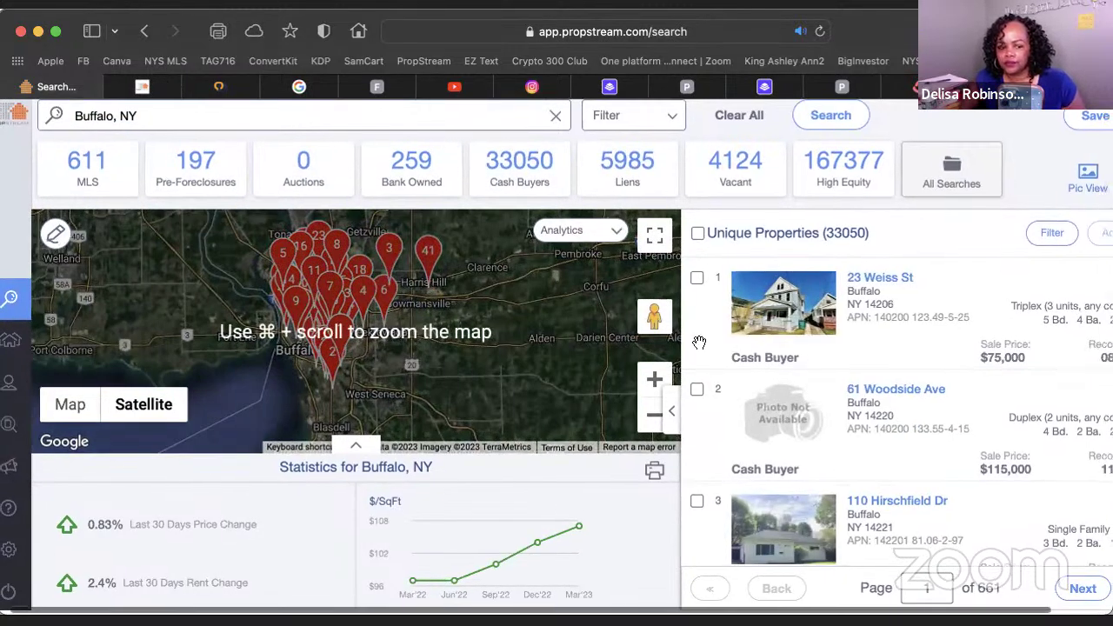
scroll(386, 361, "down", 2)
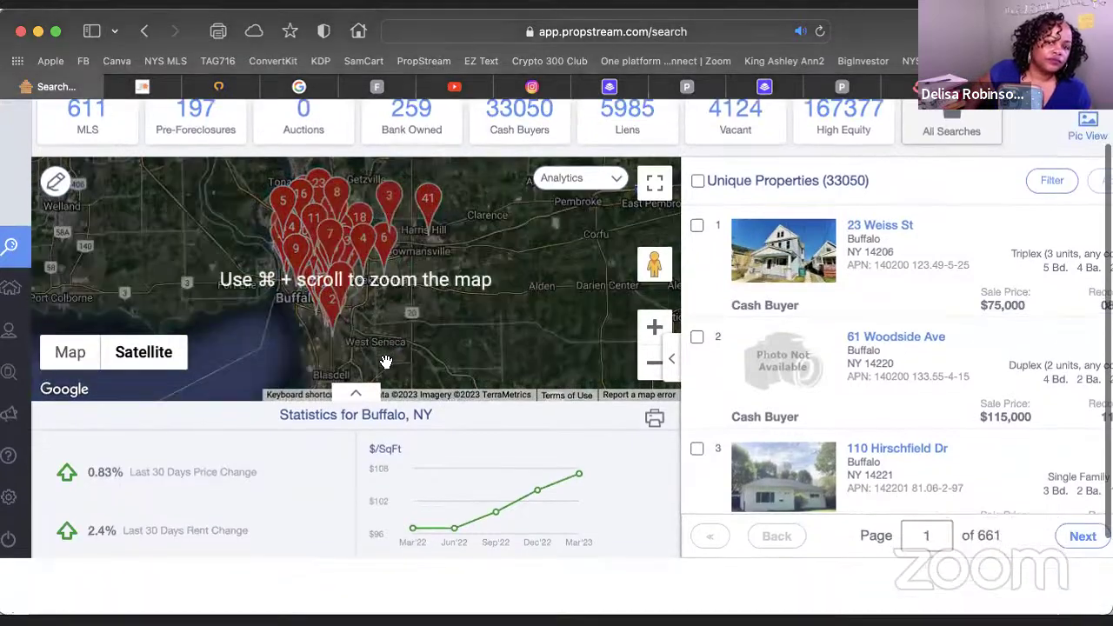
scroll(455, 319, "up", 2)
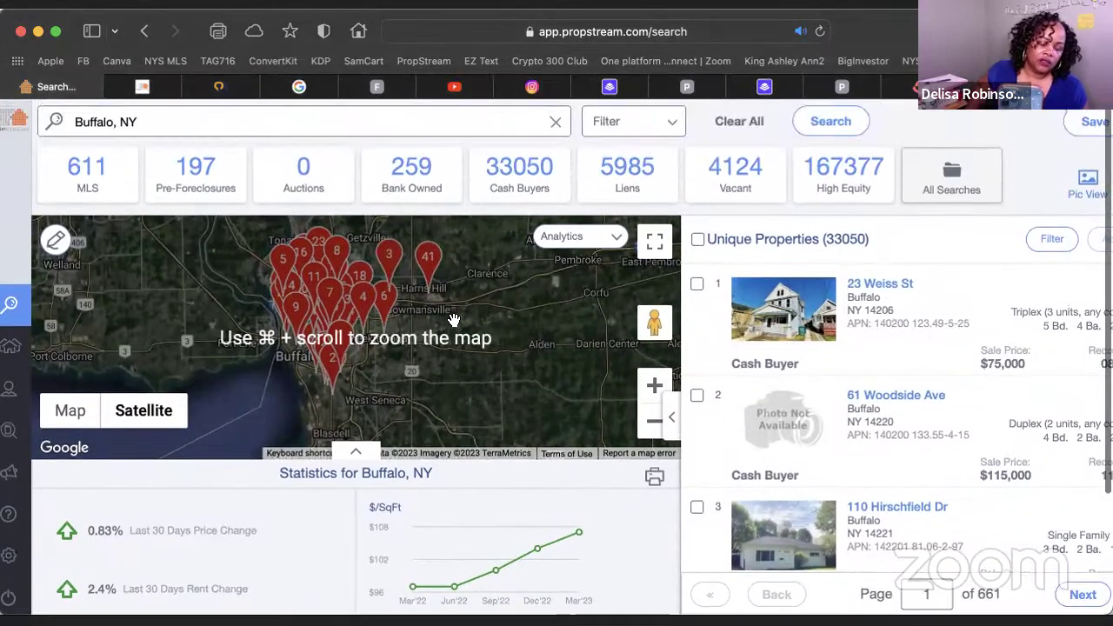
Open Street View at Duff's Famous Wings and look around the restaurant, parking lot and plaza
left_click_drag(652, 329, 319, 273)
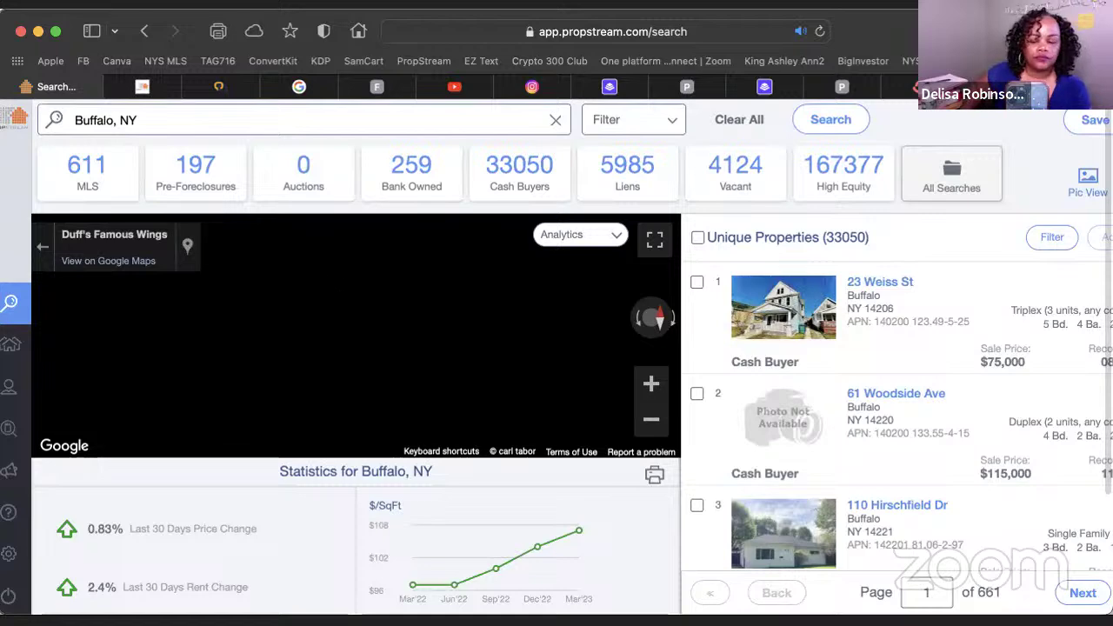
scroll(351, 270, "down", 1)
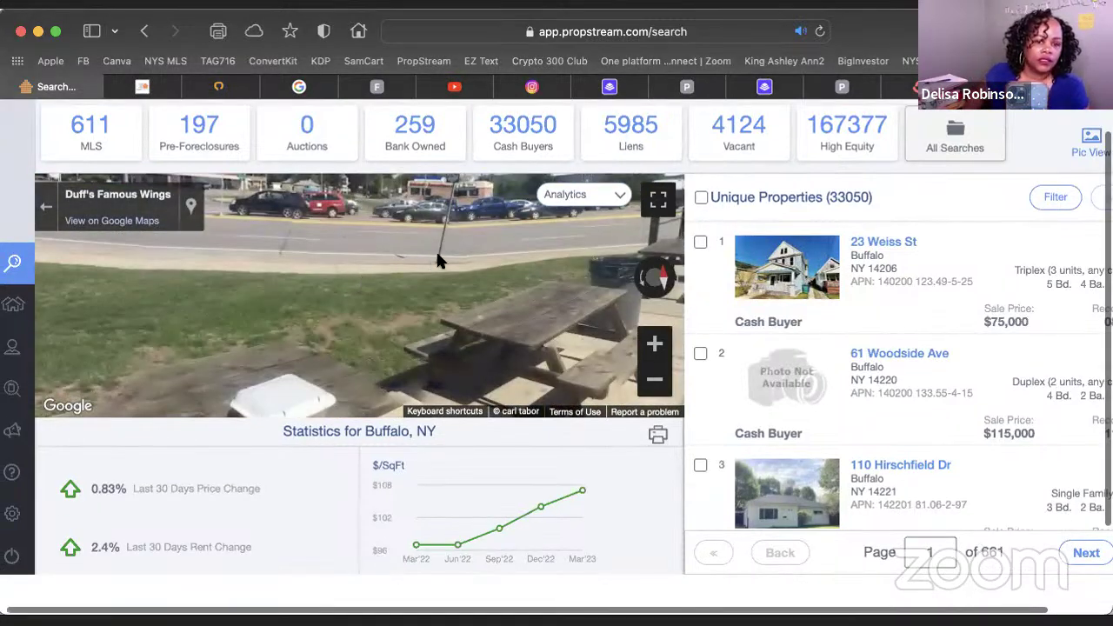
left_click_drag(438, 254, 104, 247)
left_click_drag(404, 230, 105, 367)
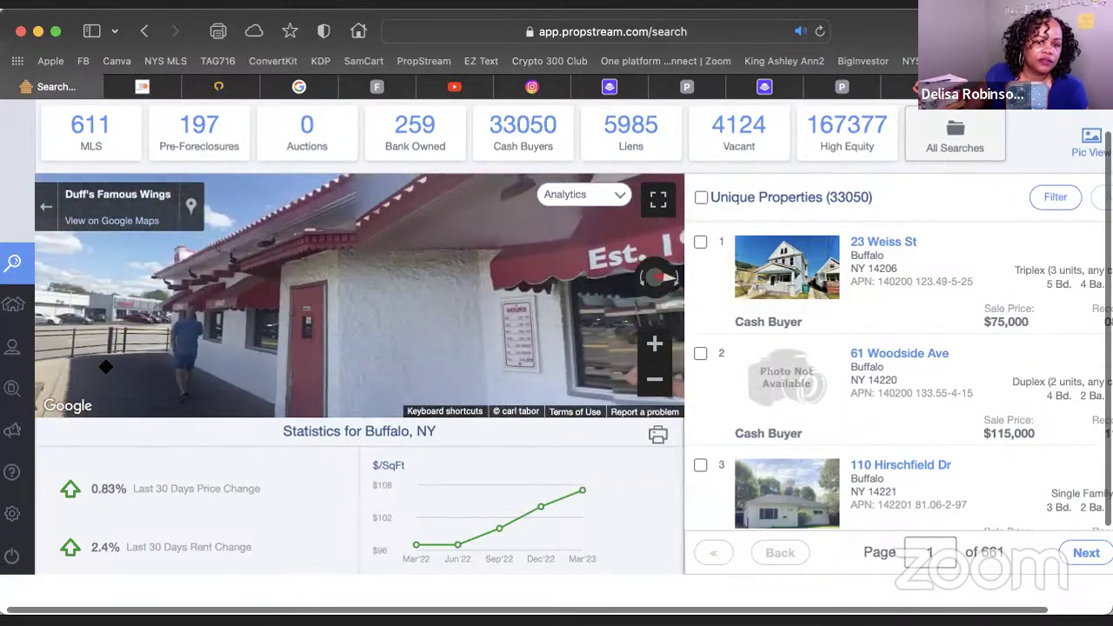
left_click_drag(487, 296, 200, 266)
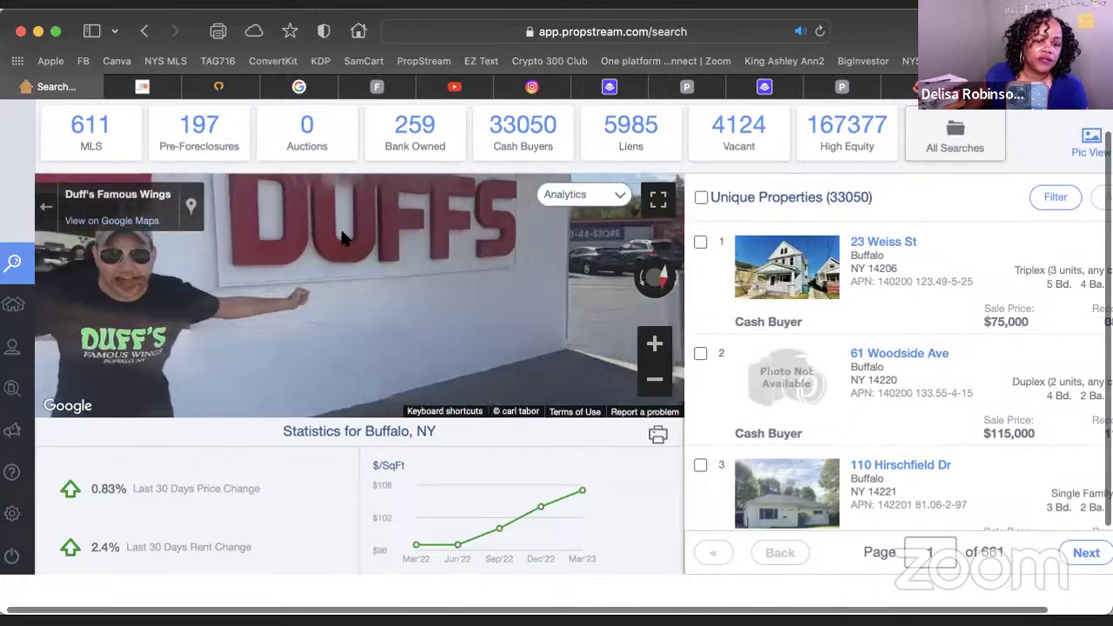
left_click_drag(487, 261, 347, 252)
left_click_drag(539, 253, 315, 244)
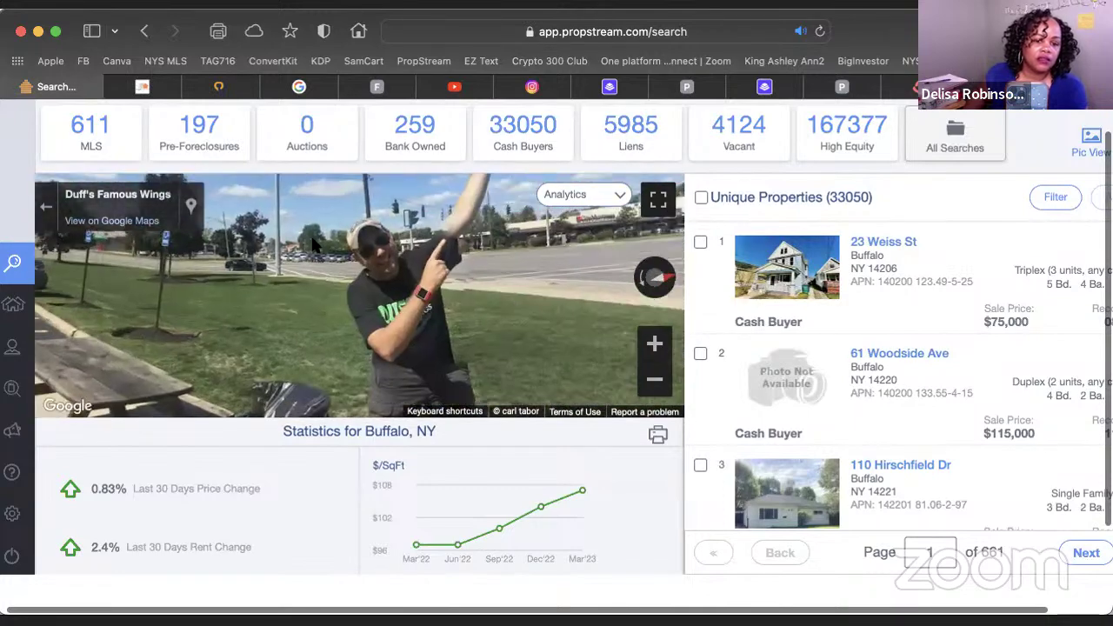
left_click_drag(444, 252, 24, 387)
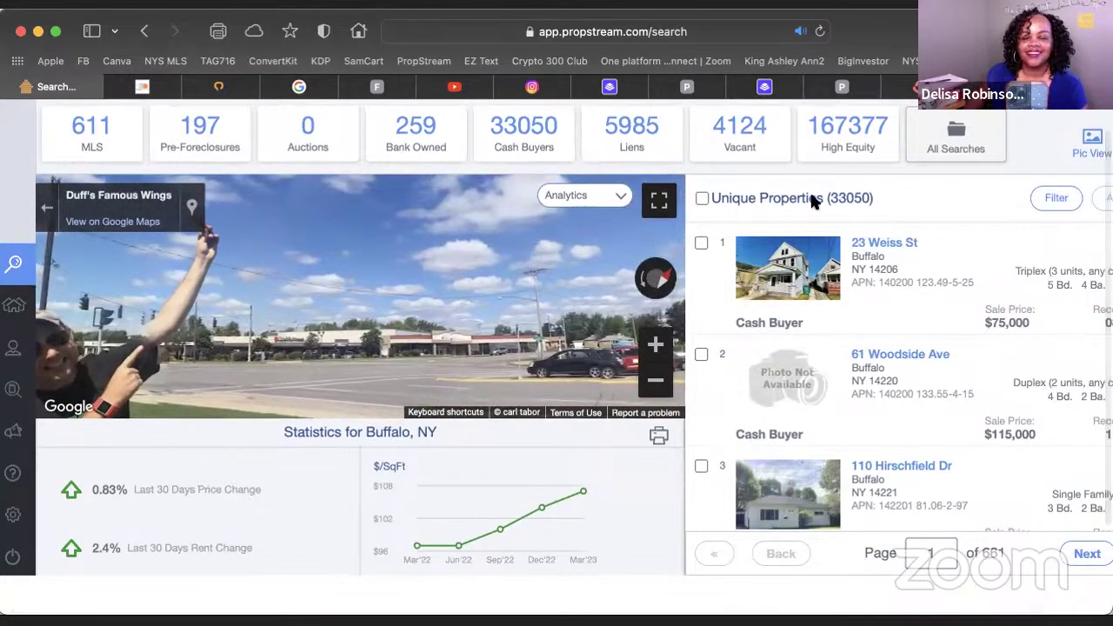
Reload the cash-buyer list, scroll its 661 pages of results, and select the location text
left_click(525, 146)
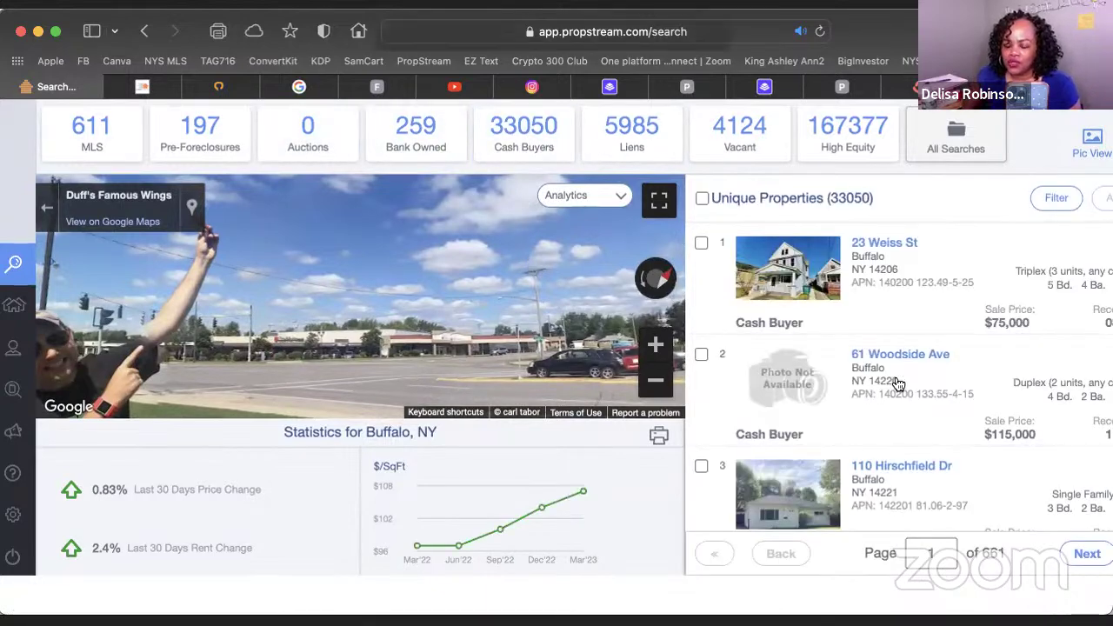
scroll(896, 387, "down", 5)
scroll(898, 384, "down", 5)
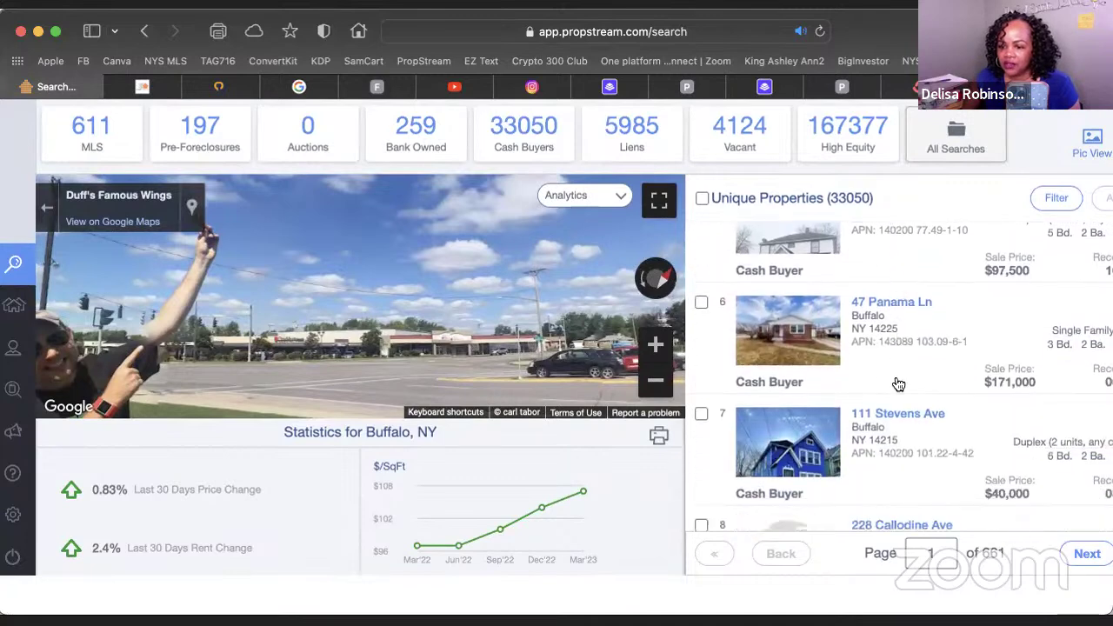
scroll(898, 384, "down", 3)
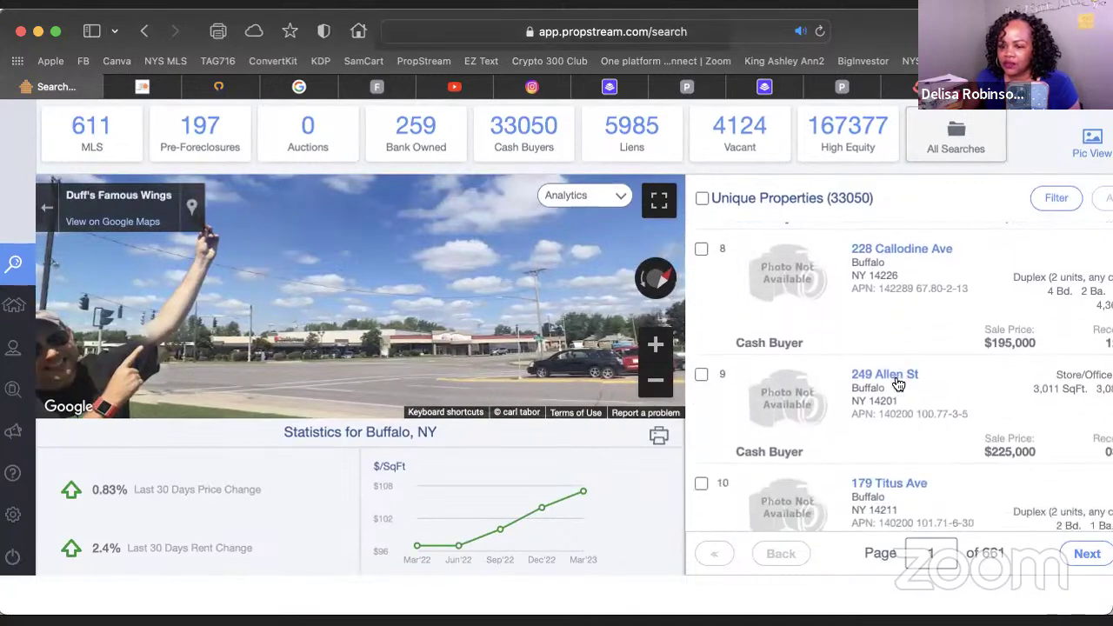
scroll(300, 229, "up", 2)
scroll(300, 231, "up", 2)
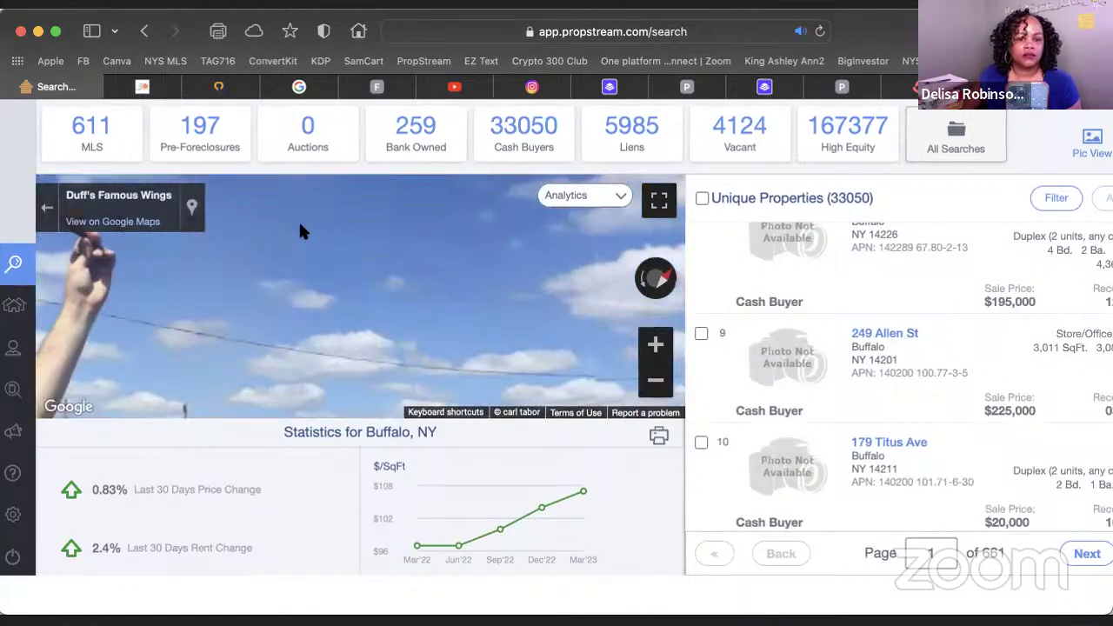
scroll(746, 235, "up", 10)
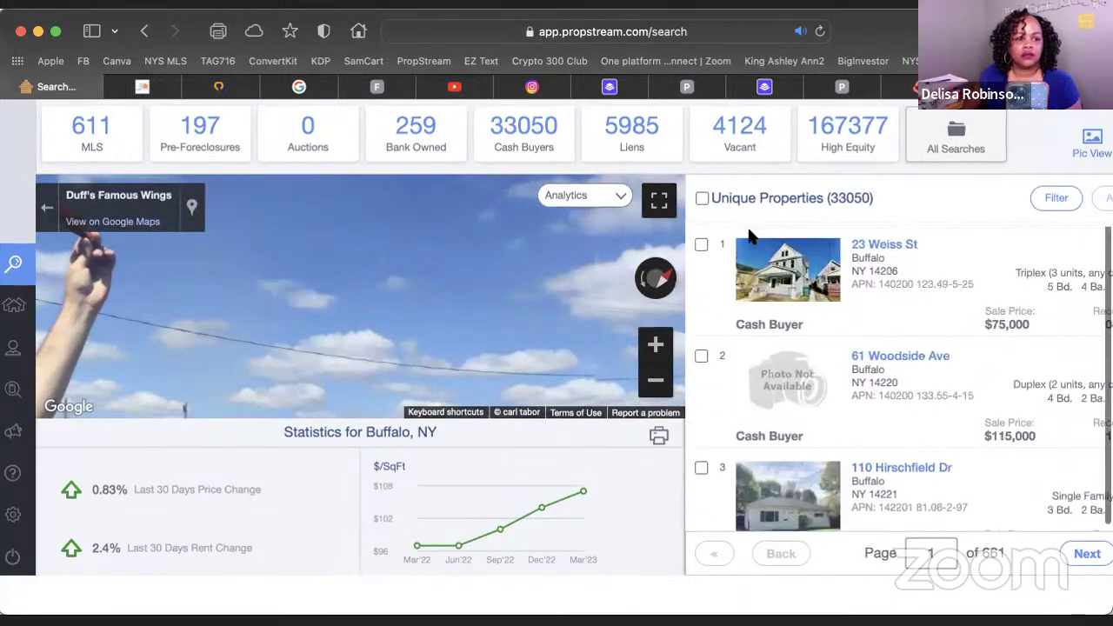
scroll(740, 236, "up", 2)
left_click(145, 120)
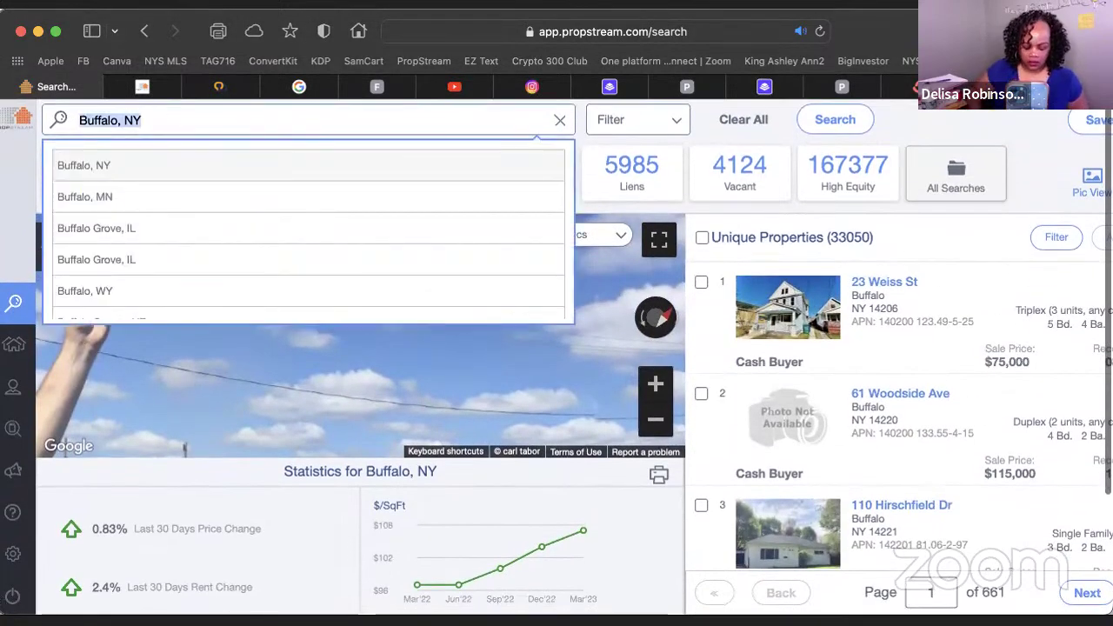
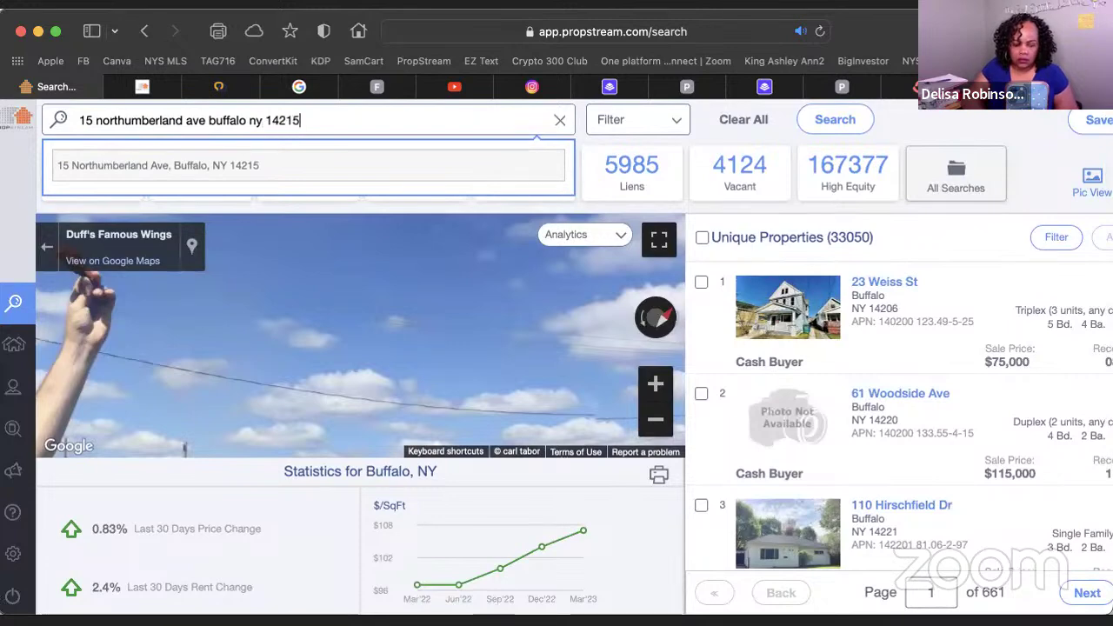
key("Return")
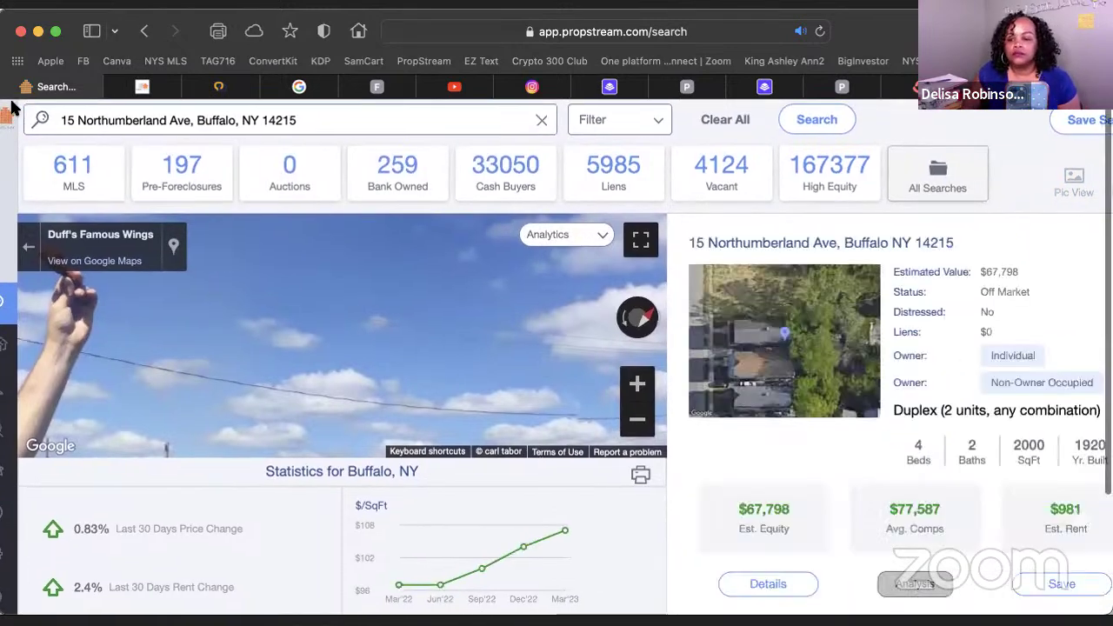
scroll(13, 108, "right", 1)
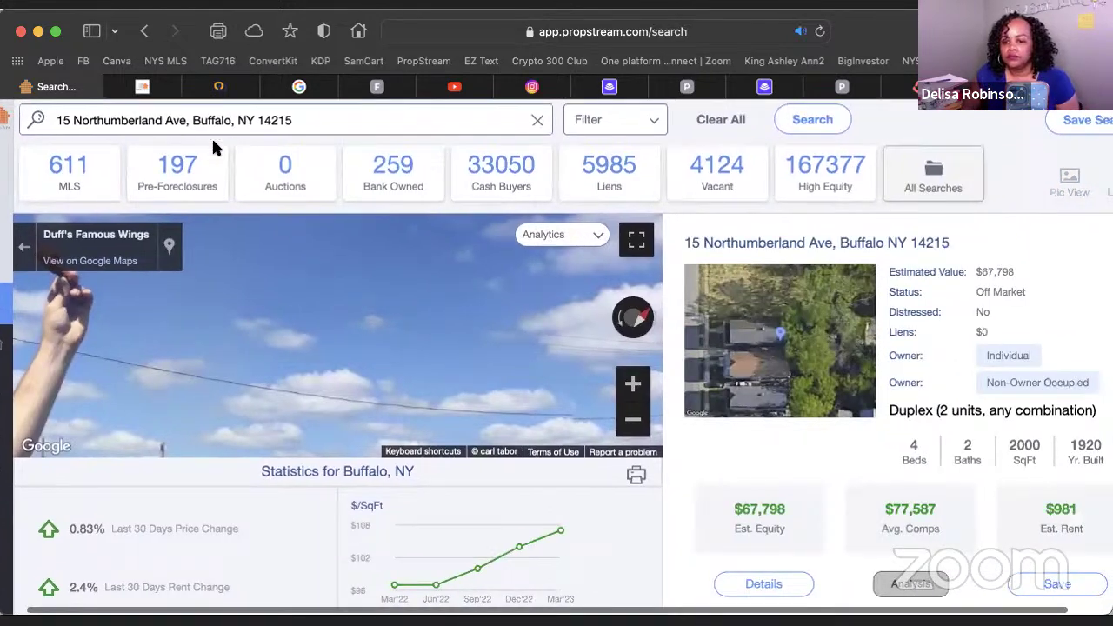
left_click(847, 244)
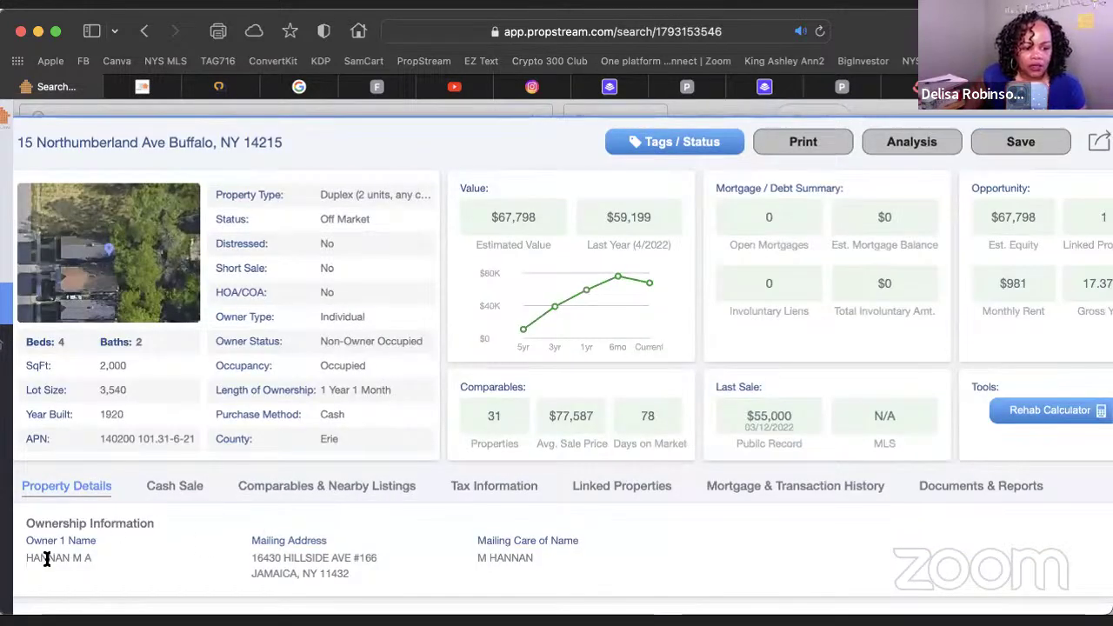
View the duplex owner's single linked property and open its address in a new tab
scroll(161, 540, "down", 5)
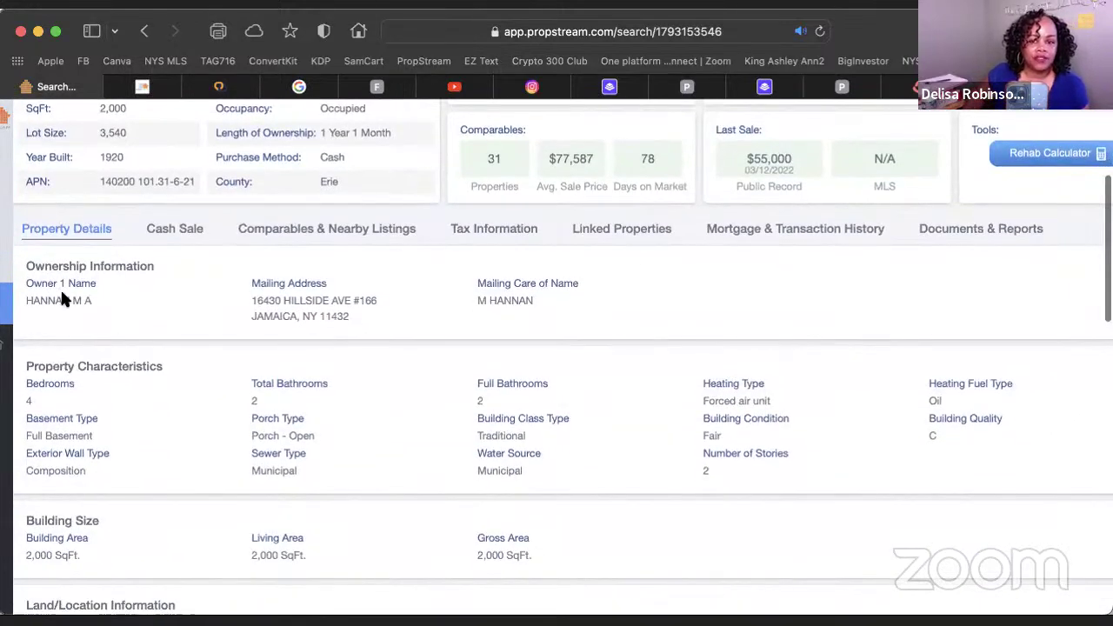
left_click(630, 240)
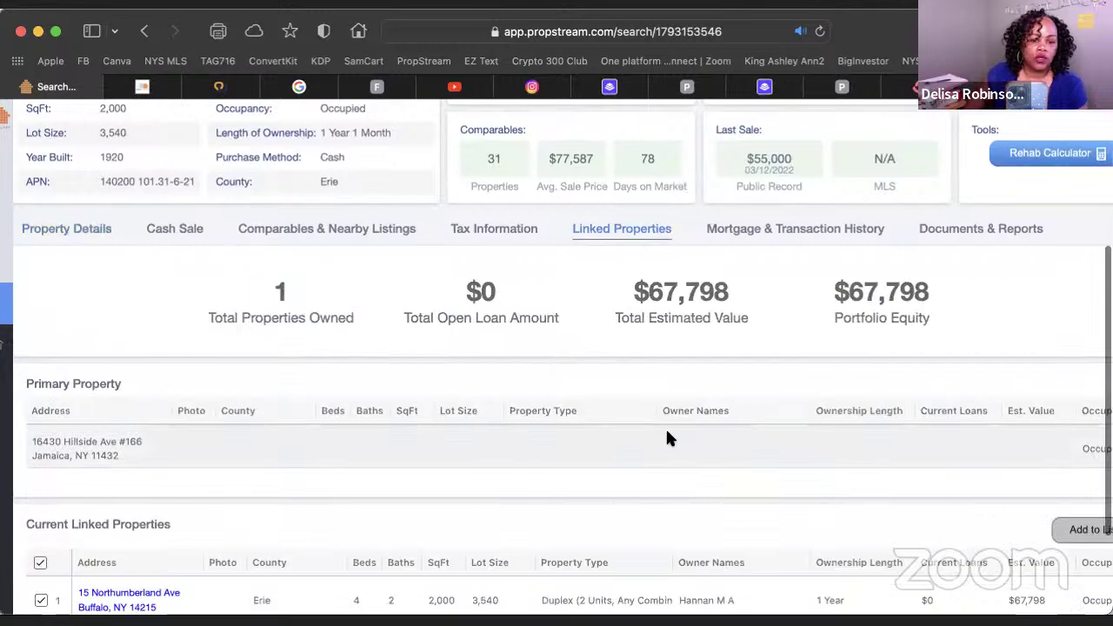
scroll(668, 435, "up", 1)
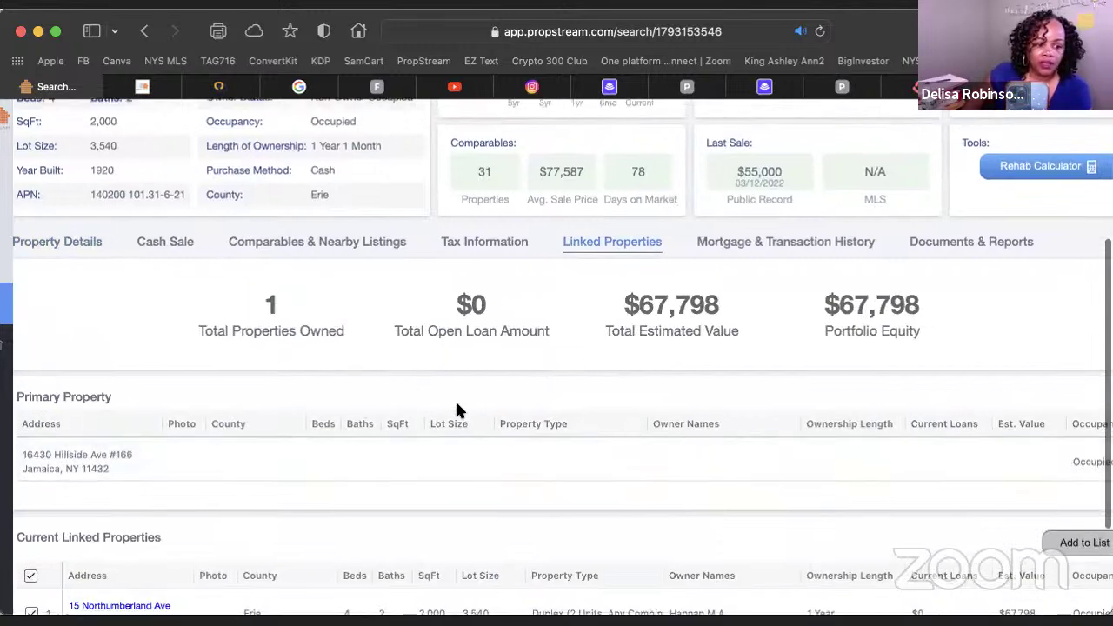
scroll(613, 493, "down", 3)
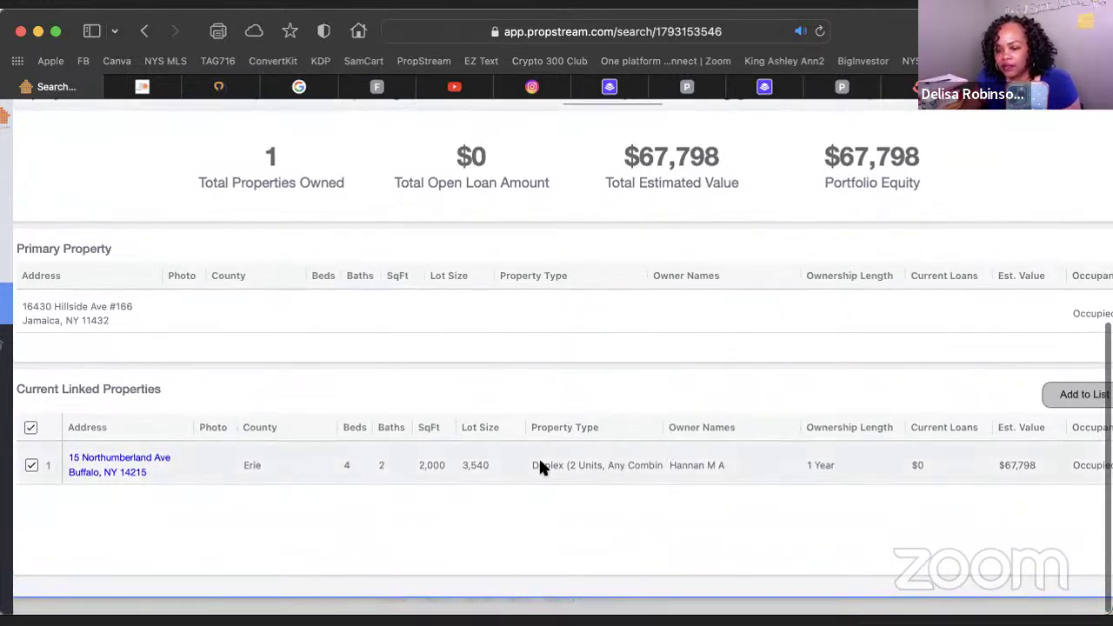
left_click(94, 476)
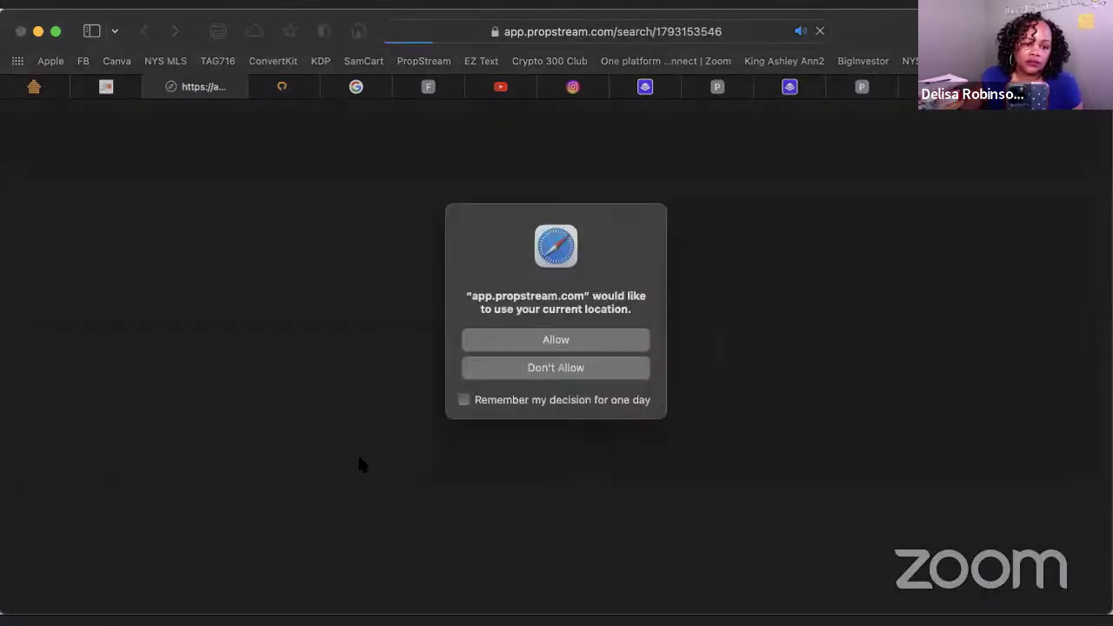
left_click(558, 343)
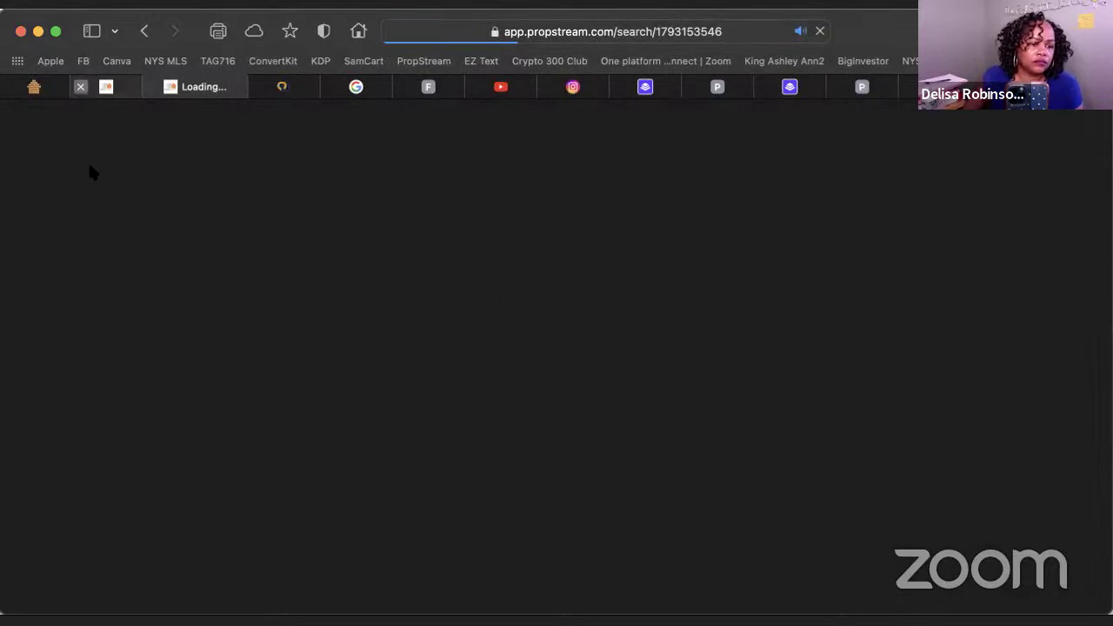
left_click(80, 86)
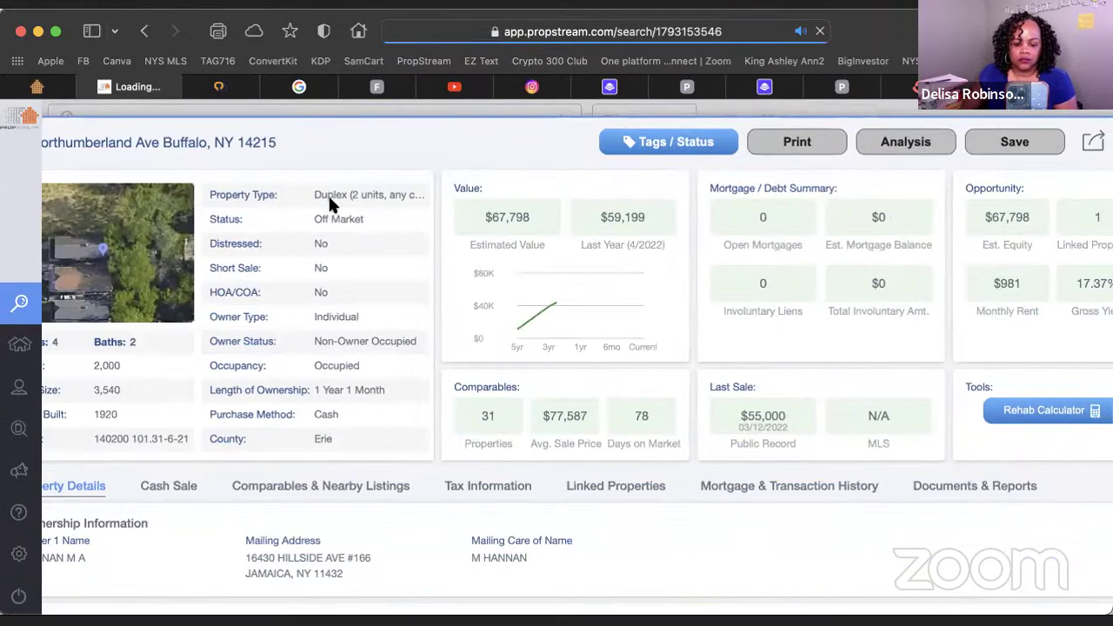
scroll(402, 345, "down", 5)
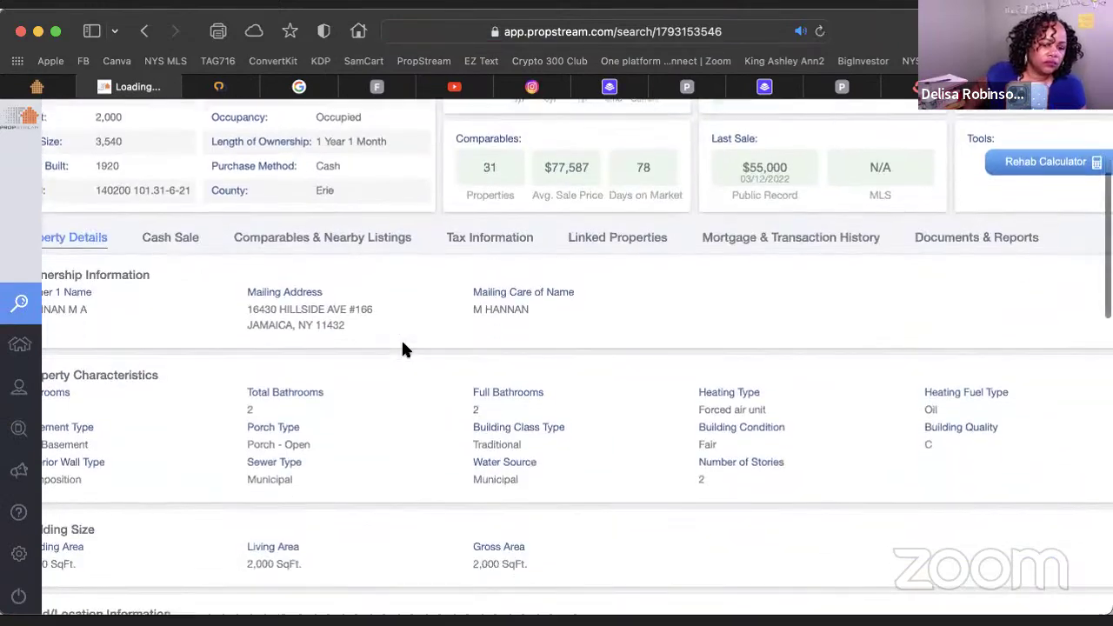
scroll(402, 345, "up", 4)
scroll(403, 348, "down", 1)
scroll(403, 350, "down", 4)
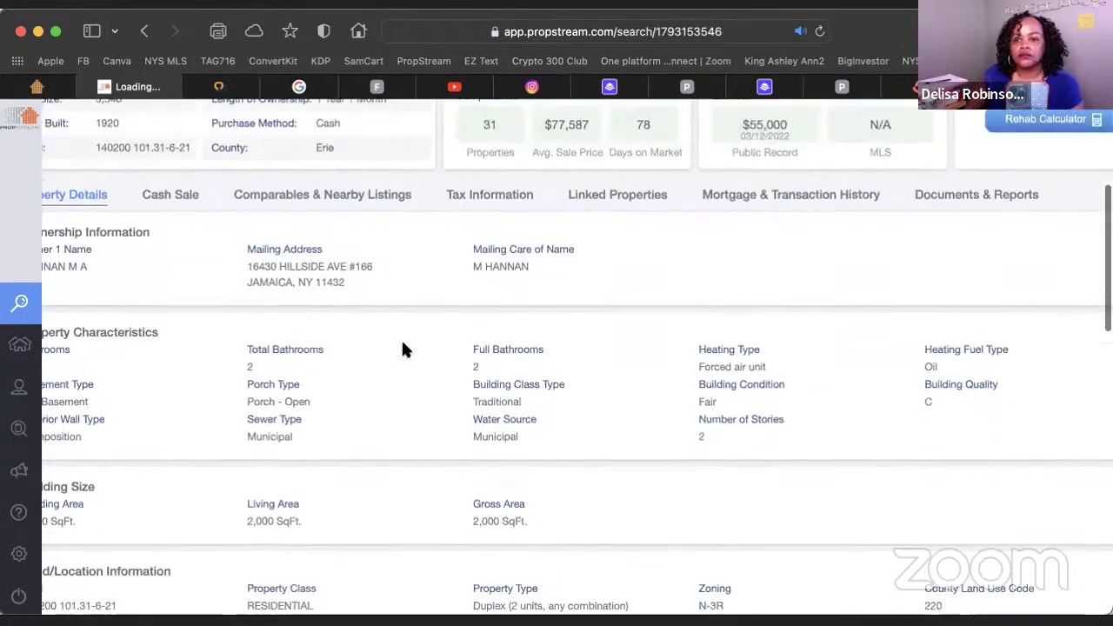
scroll(402, 350, "up", 2)
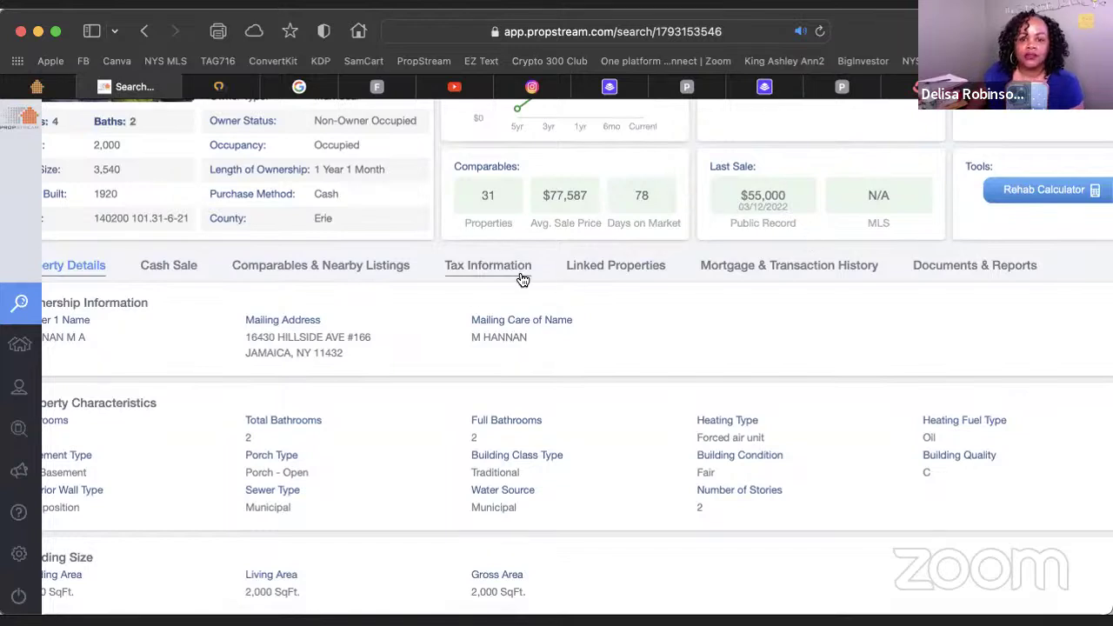
Reopen the duplex owner's linked properties and scroll through the portfolio tables
left_click(620, 269)
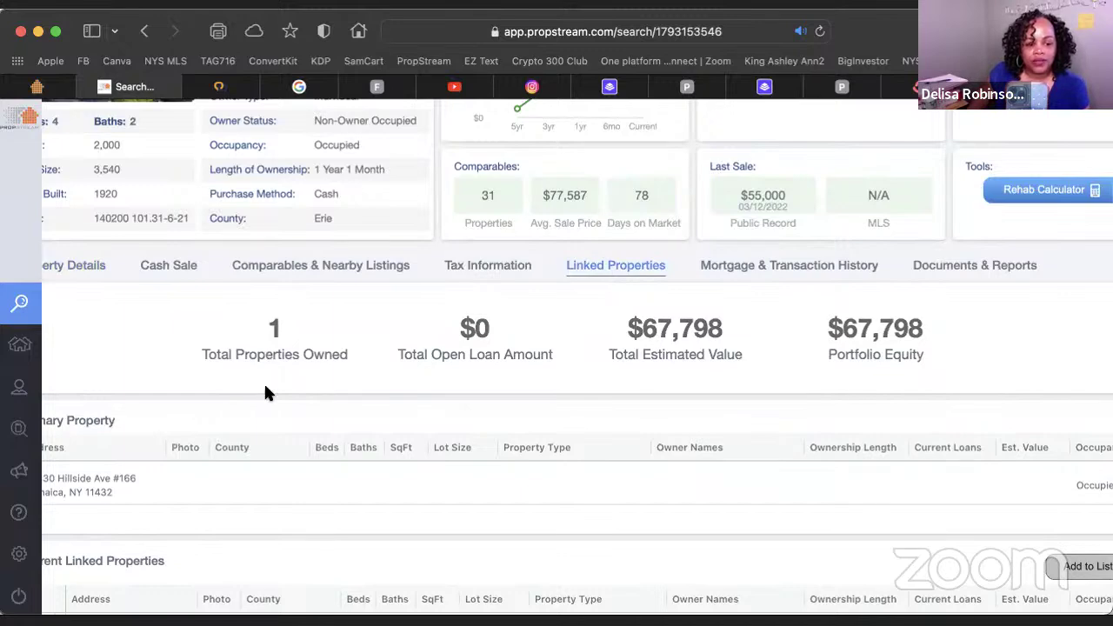
scroll(264, 383, "left", 1)
scroll(265, 393, "down", 4)
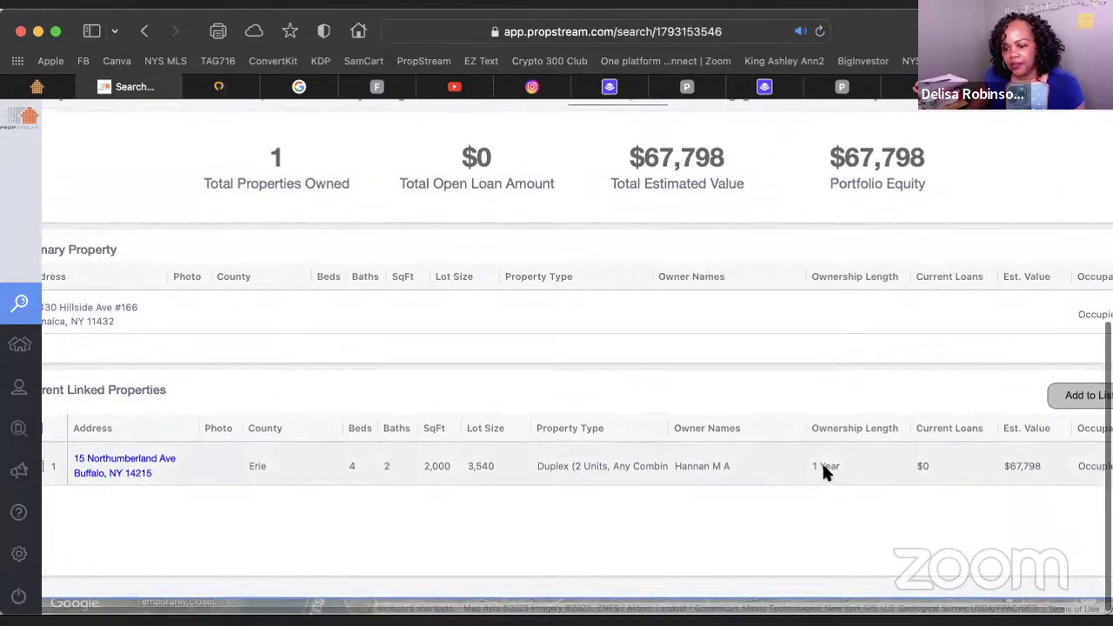
scroll(819, 471, "right", 2)
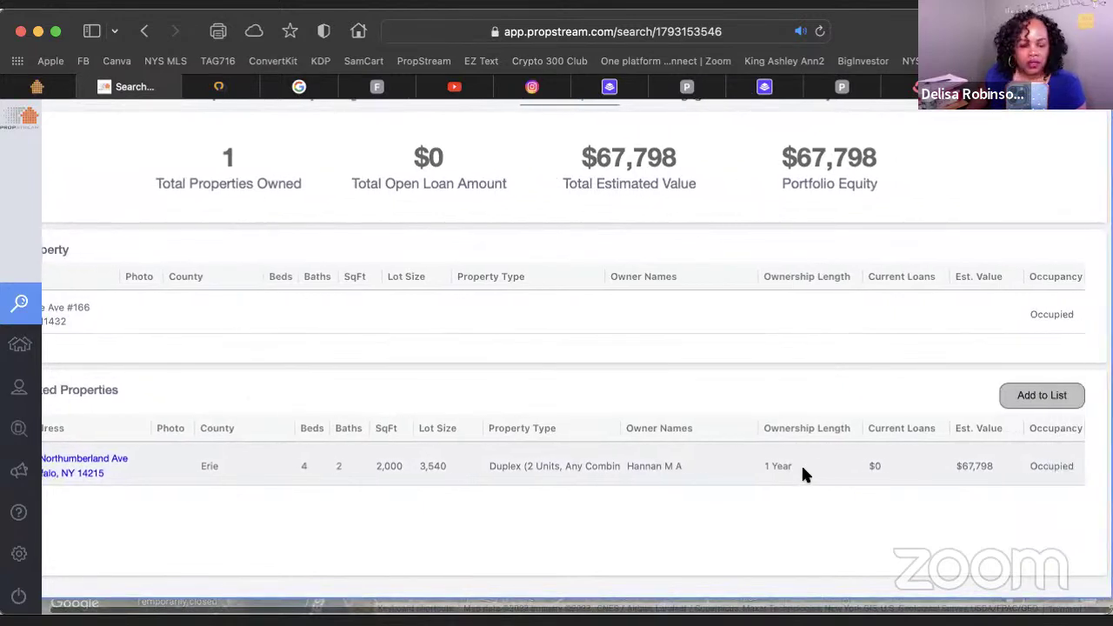
scroll(801, 467, "left", 2)
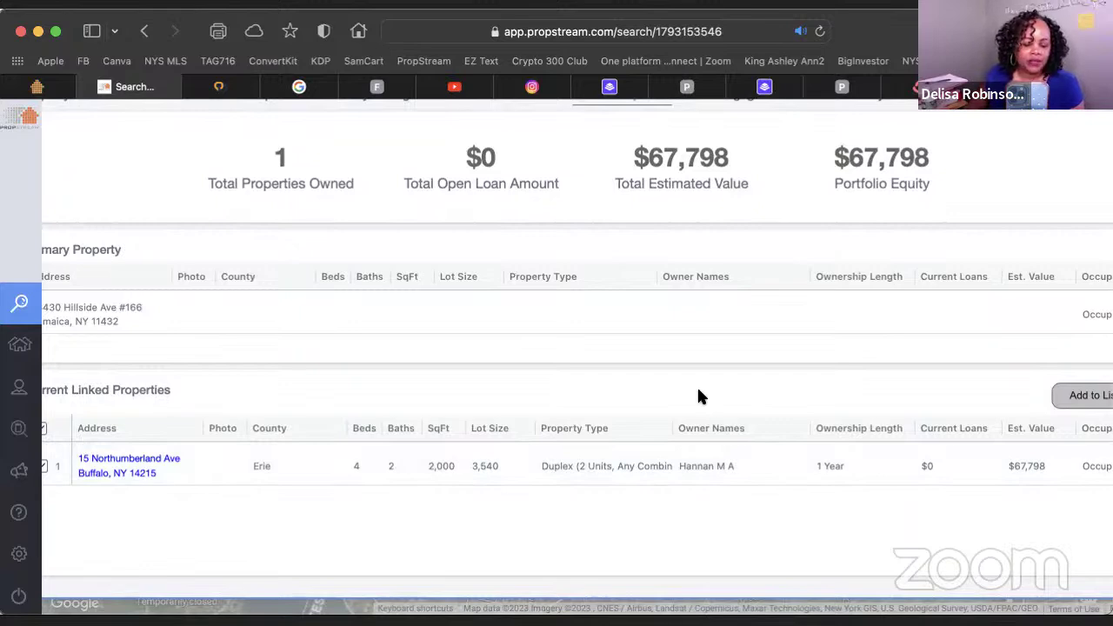
scroll(701, 395, "right", 1)
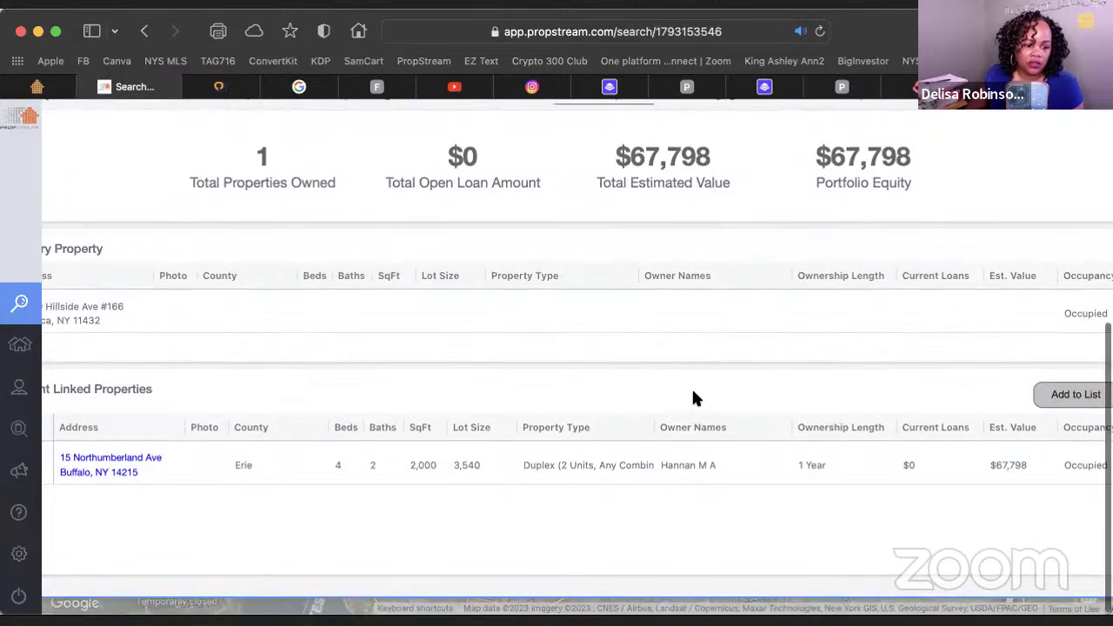
scroll(693, 398, "up", 3)
scroll(693, 399, "down", 3)
scroll(540, 402, "up", 1)
scroll(380, 406, "left", 2)
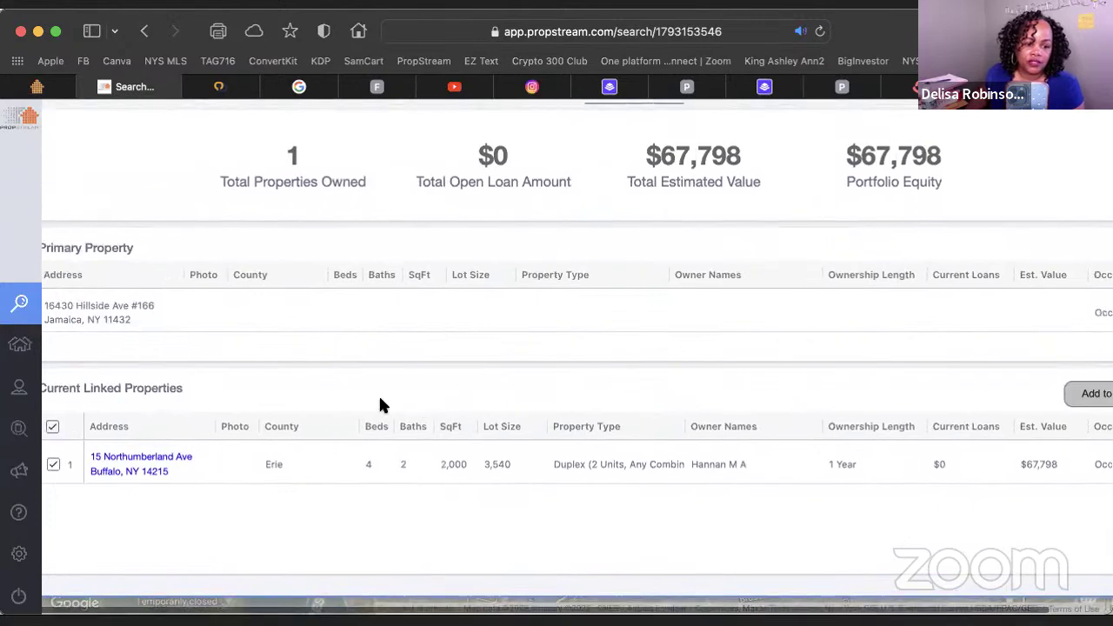
scroll(380, 405, "right", 1)
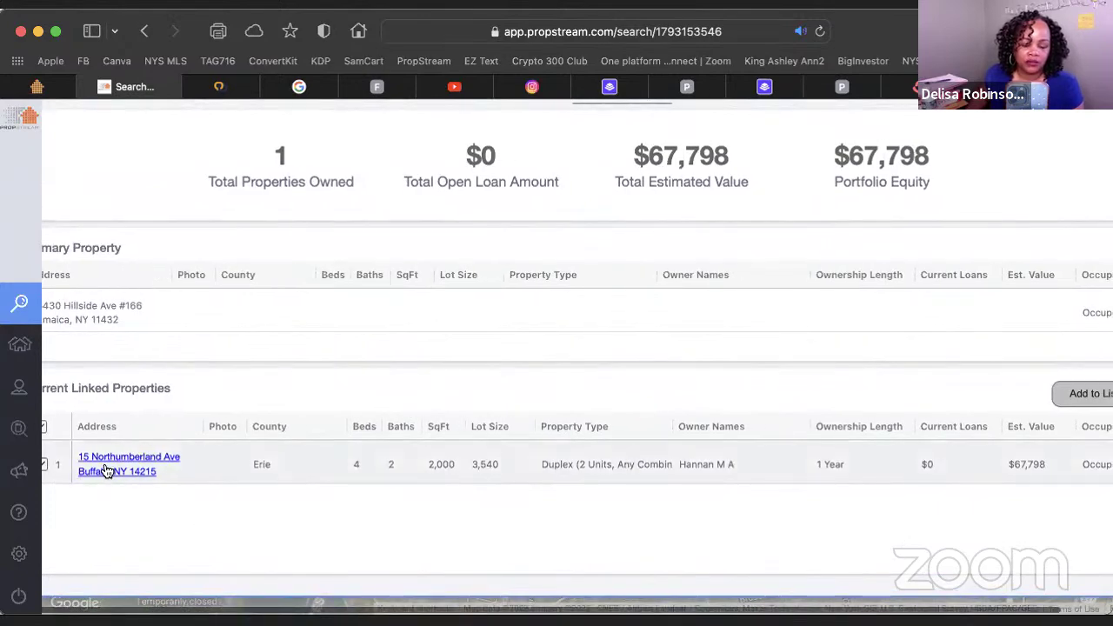
scroll(669, 375, "up", 3)
scroll(671, 376, "down", 2)
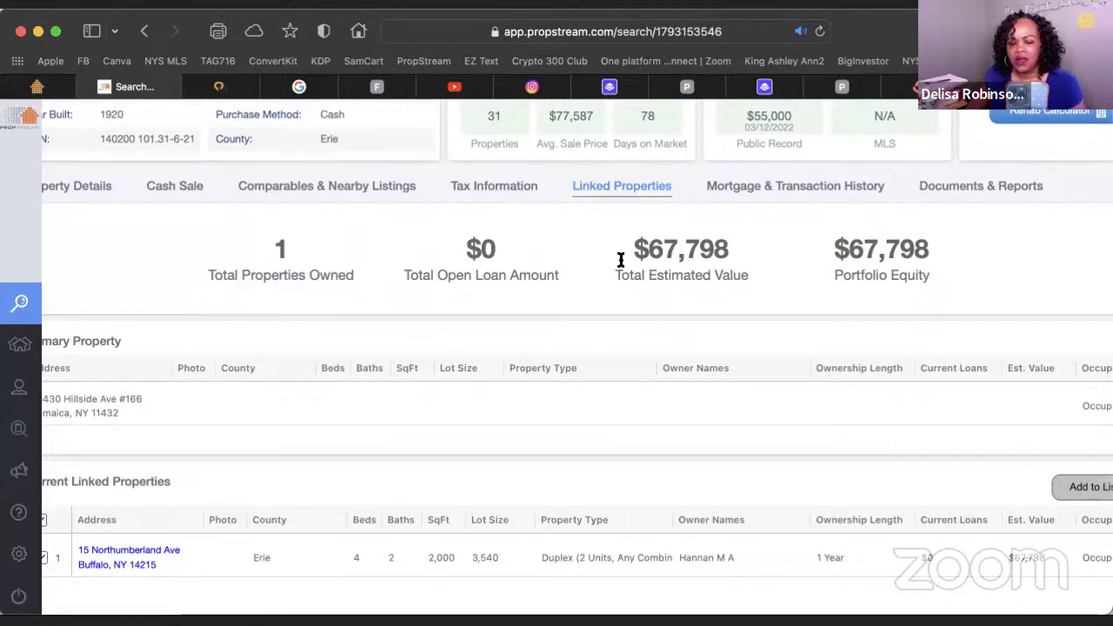
Highlight the $67,798 Total Estimated Value and the 1 total property owned
left_click_drag(562, 254, 632, 251)
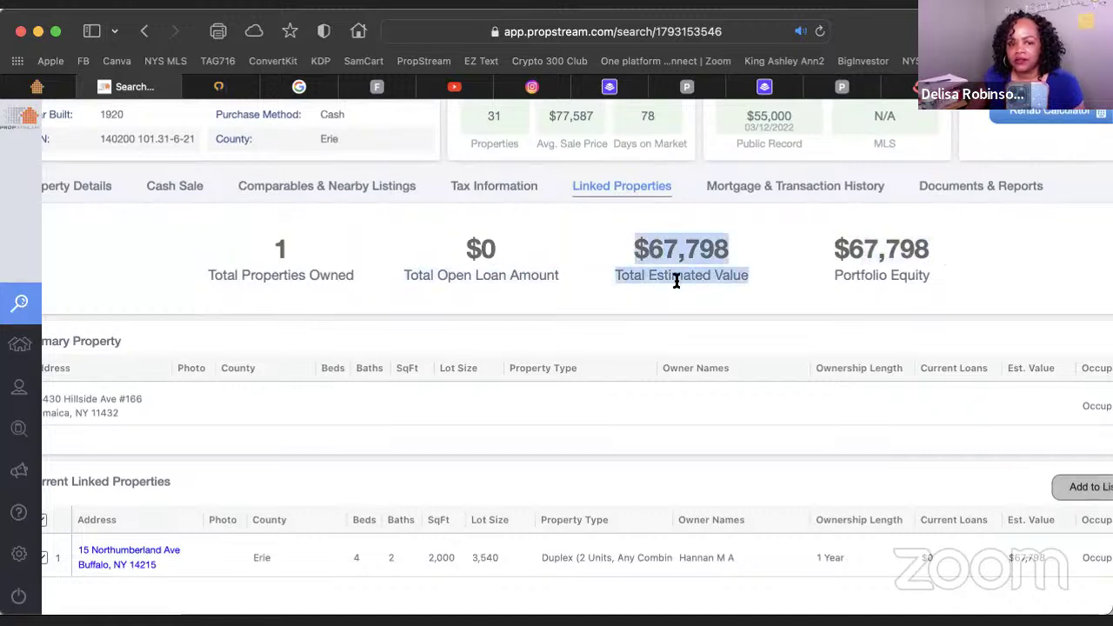
double_click(271, 250)
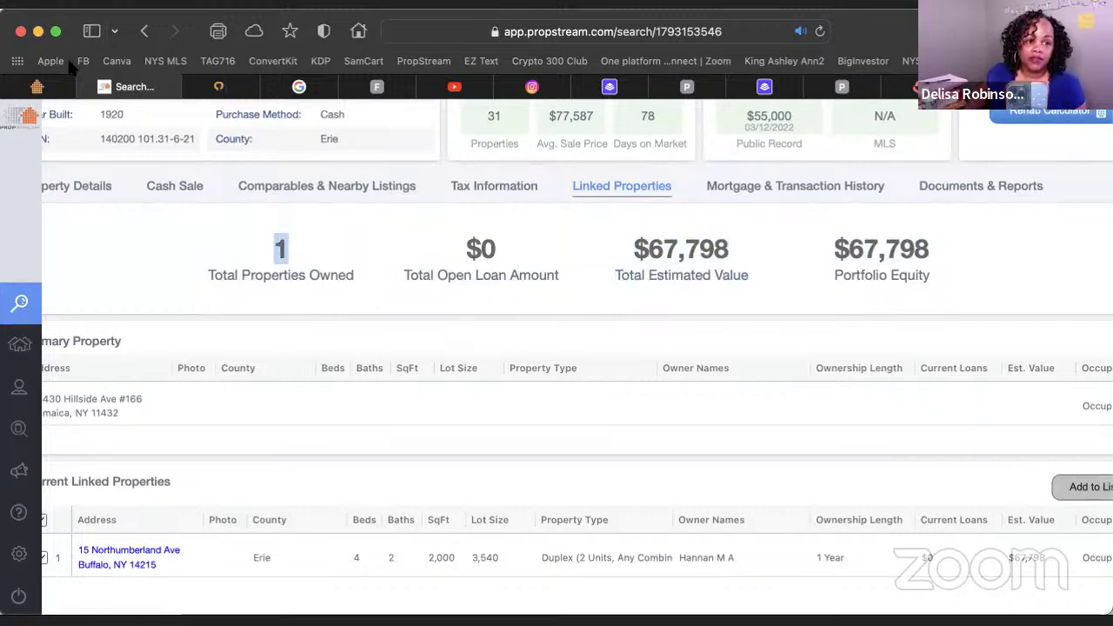
scroll(298, 249, "up", 5)
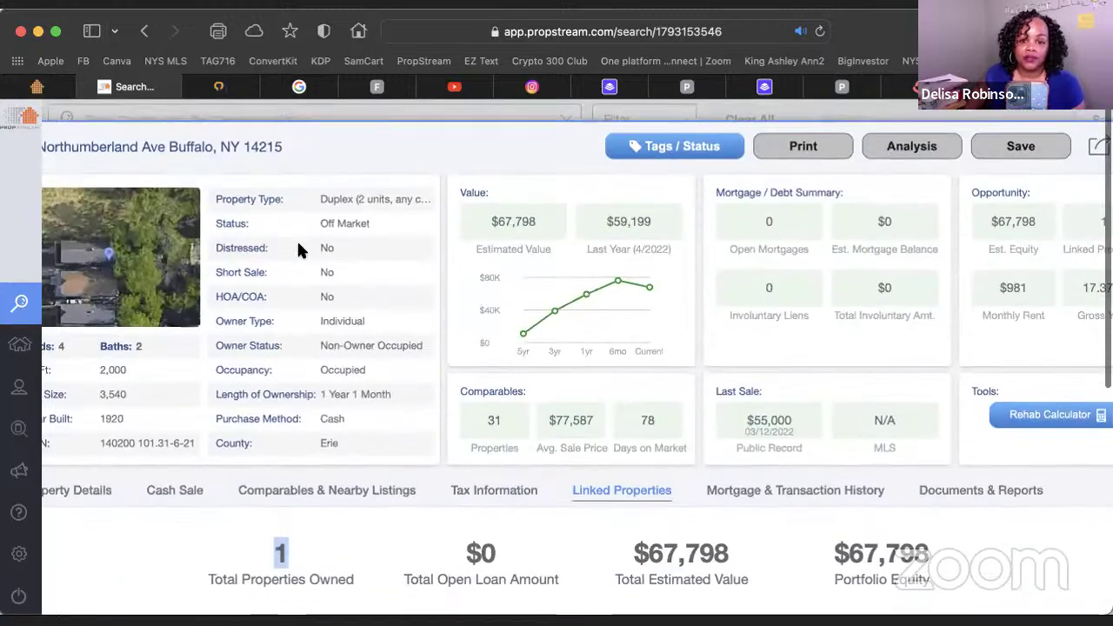
scroll(855, 203, "right", 2)
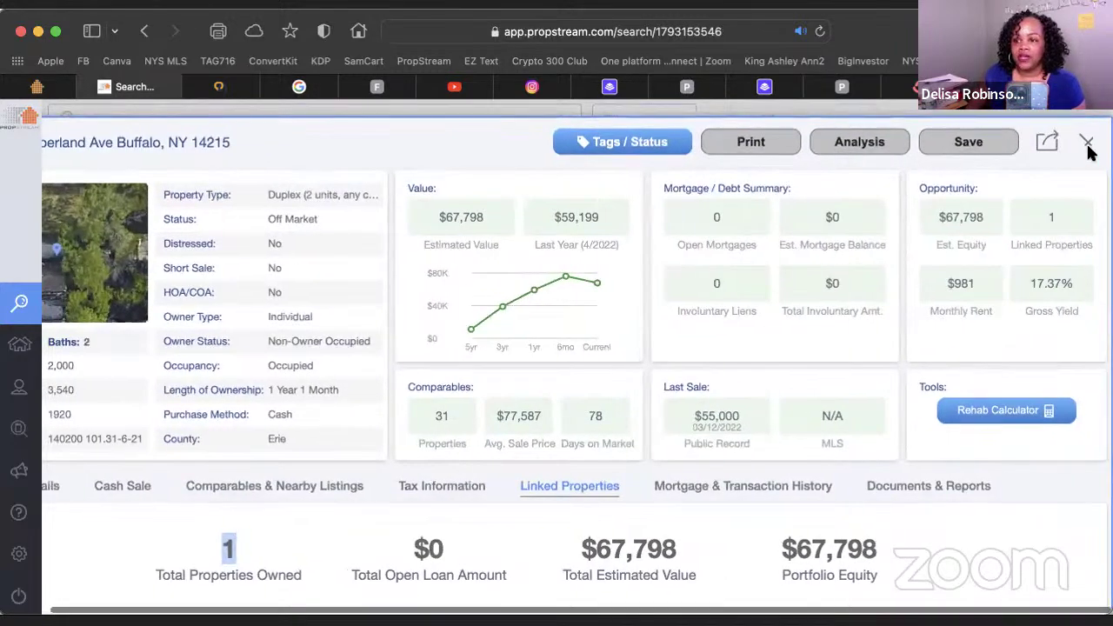
Close the duplex's detail panel to return to the blank Buffalo search map
left_click(1087, 166)
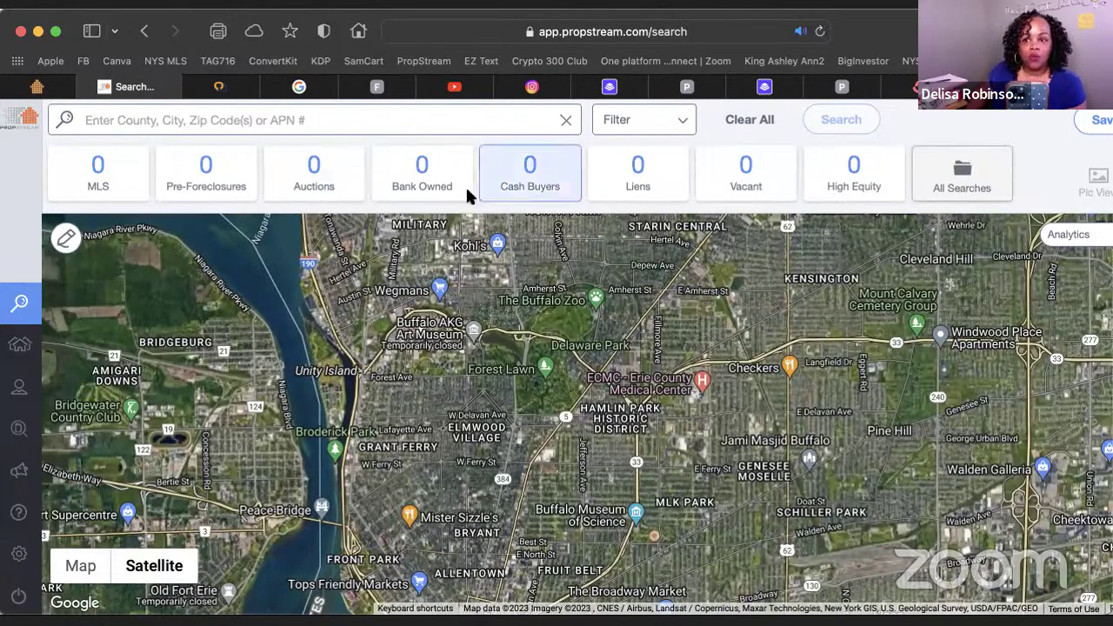
Check the YouTube live chat, then return to the duplex's linked-properties page in PropStream
left_click(1000, 87)
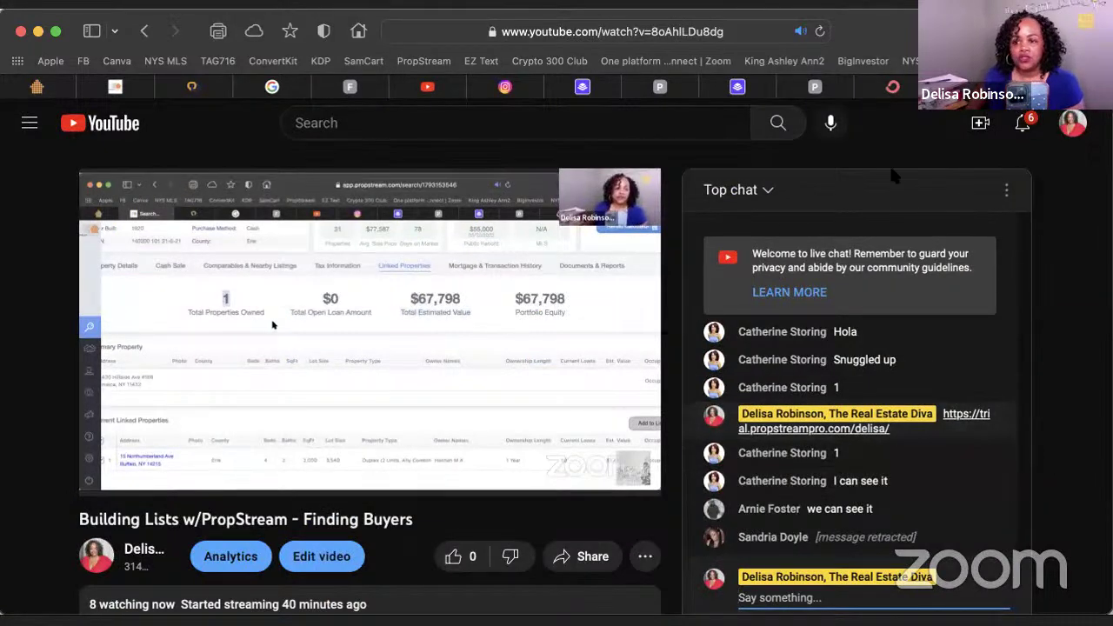
left_click(33, 87)
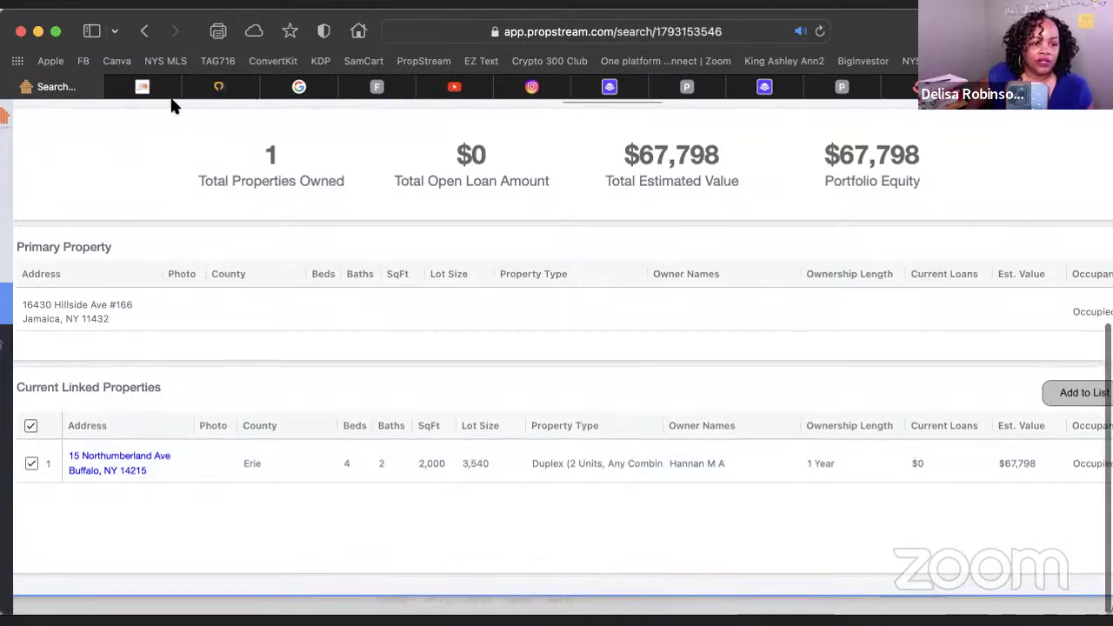
scroll(172, 106, "up", 5)
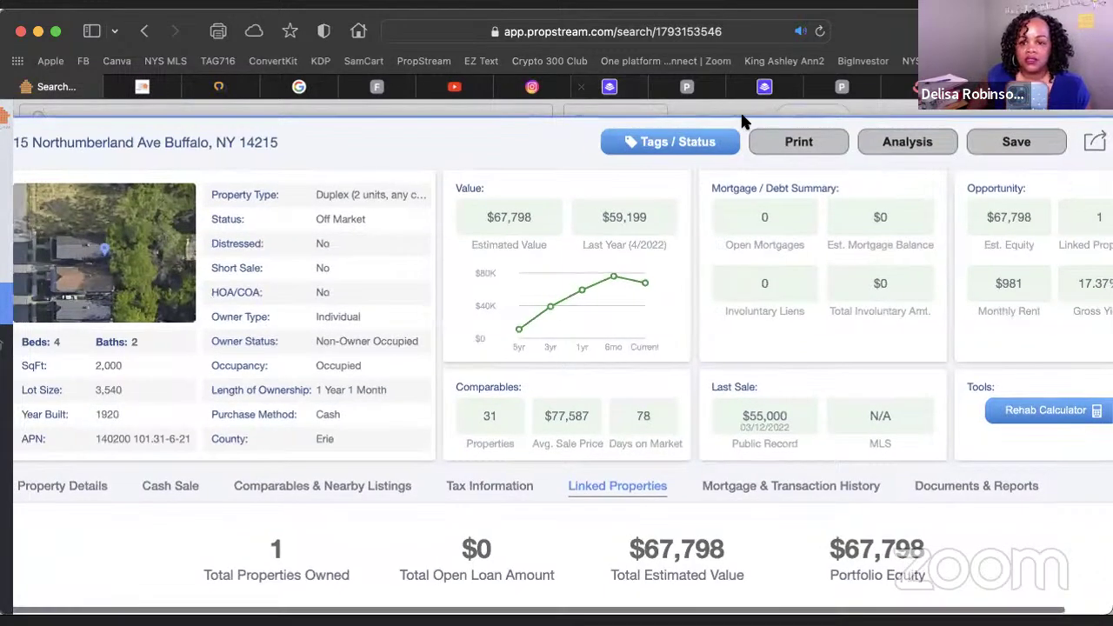
Close the duplex details and bring back the 33050 Buffalo cash-buyer results via the Cash Buyers tile
scroll(747, 113, "right", 3)
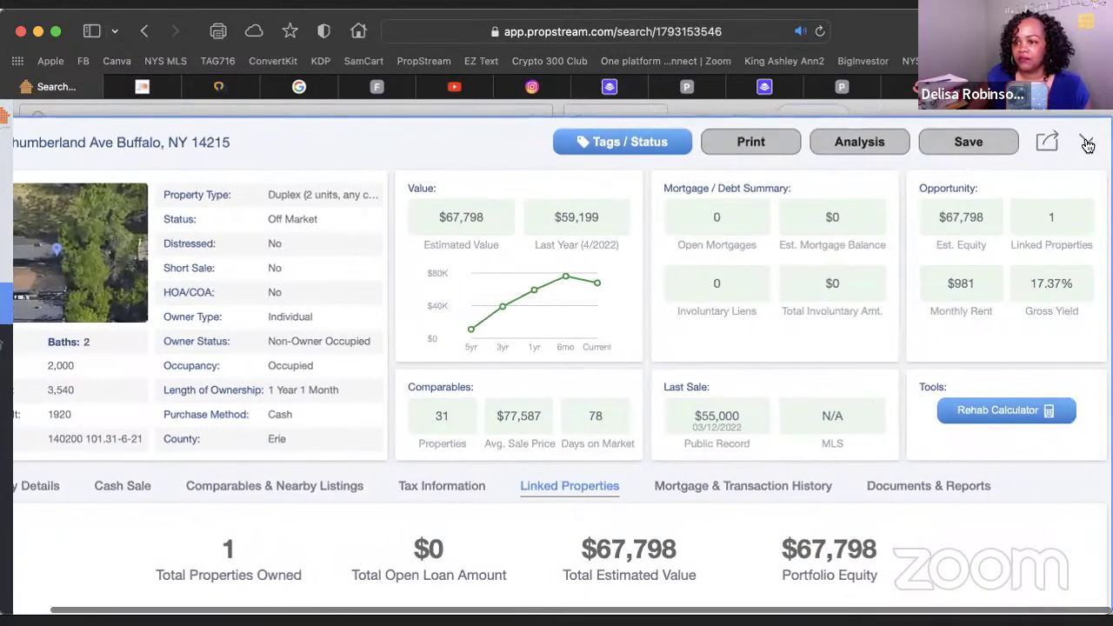
left_click(1087, 144)
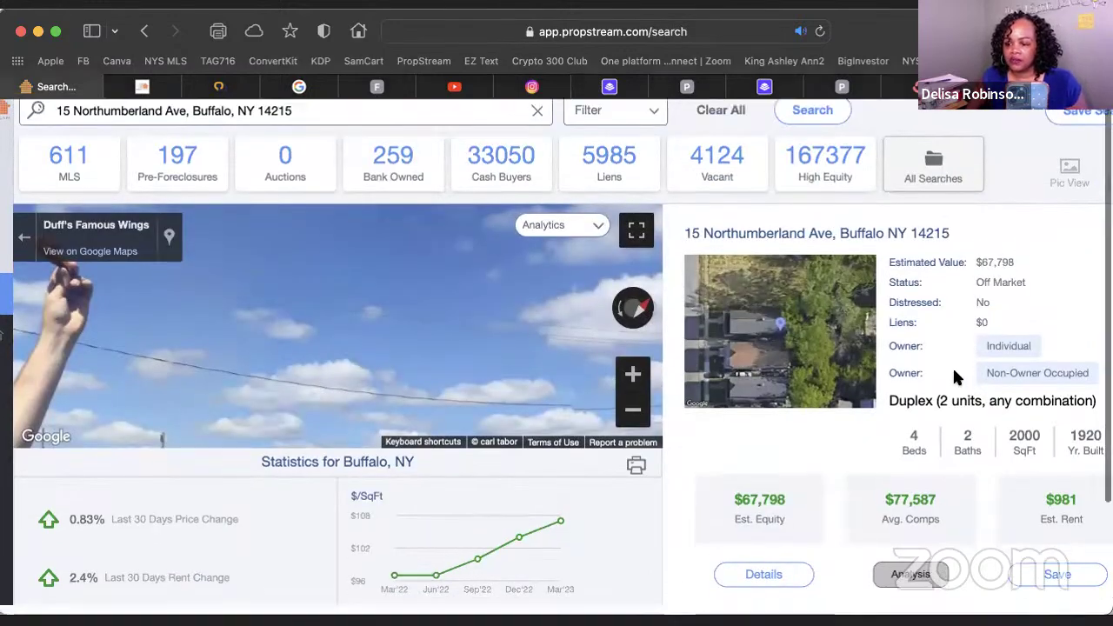
scroll(955, 372, "down", 3)
scroll(954, 373, "up", 3)
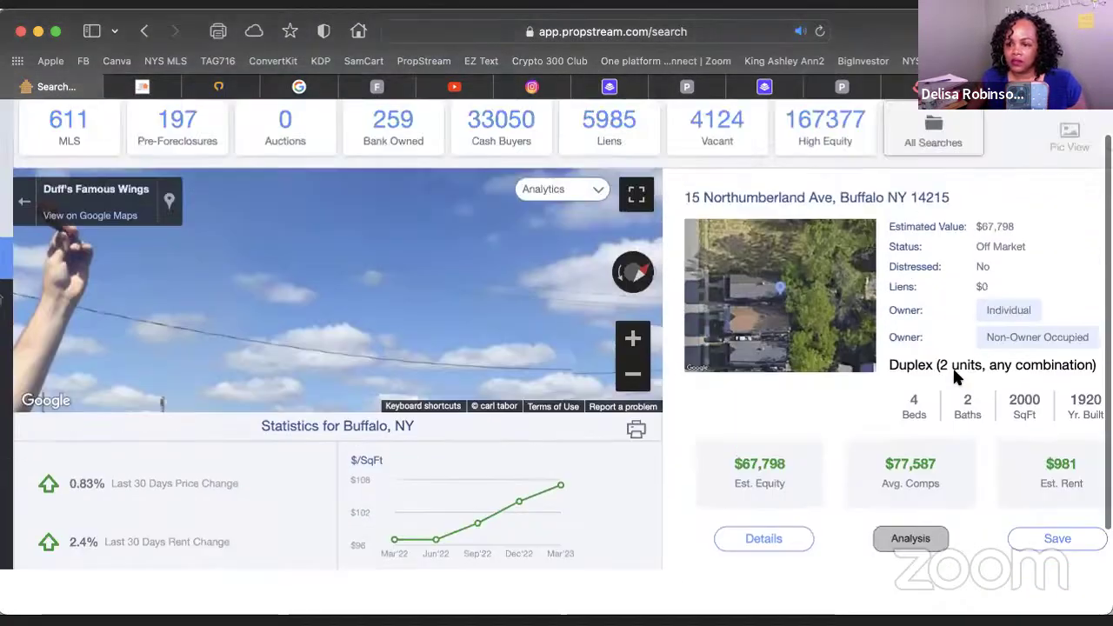
scroll(778, 357, "left", 3)
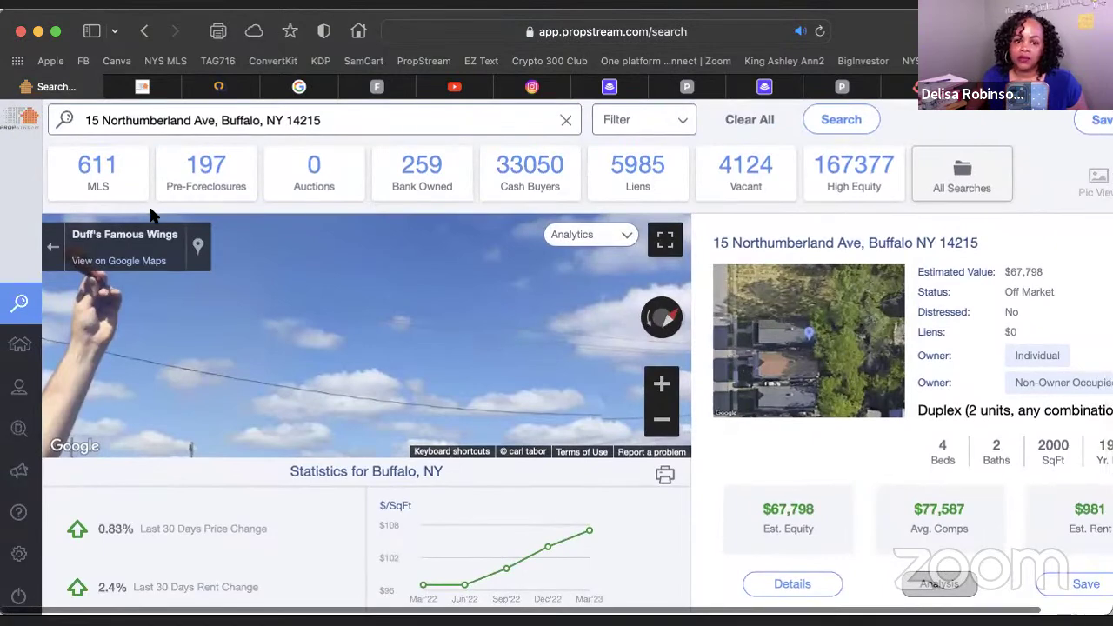
left_click(545, 167)
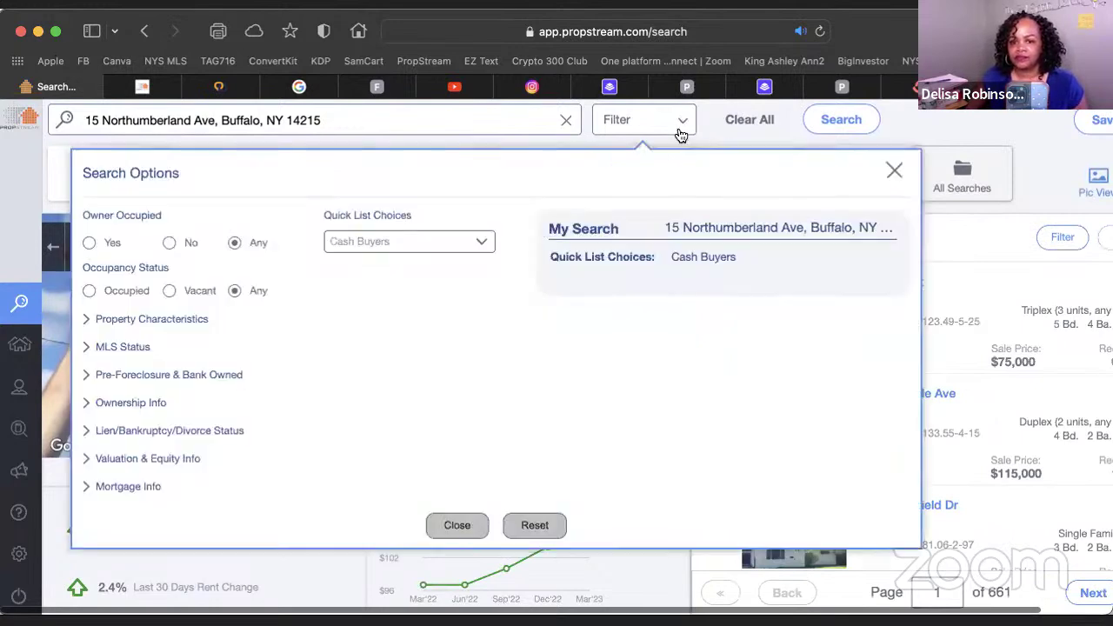
Filter the cash-buyer list to Residential property classification and review the results
left_click(682, 122)
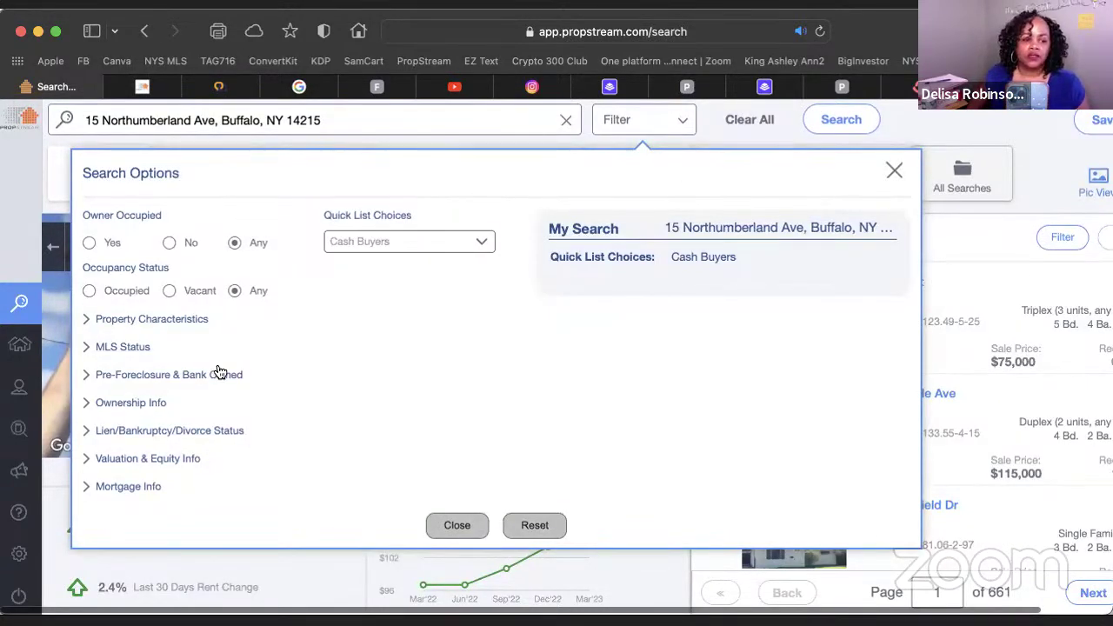
left_click(90, 321)
left_click(238, 366)
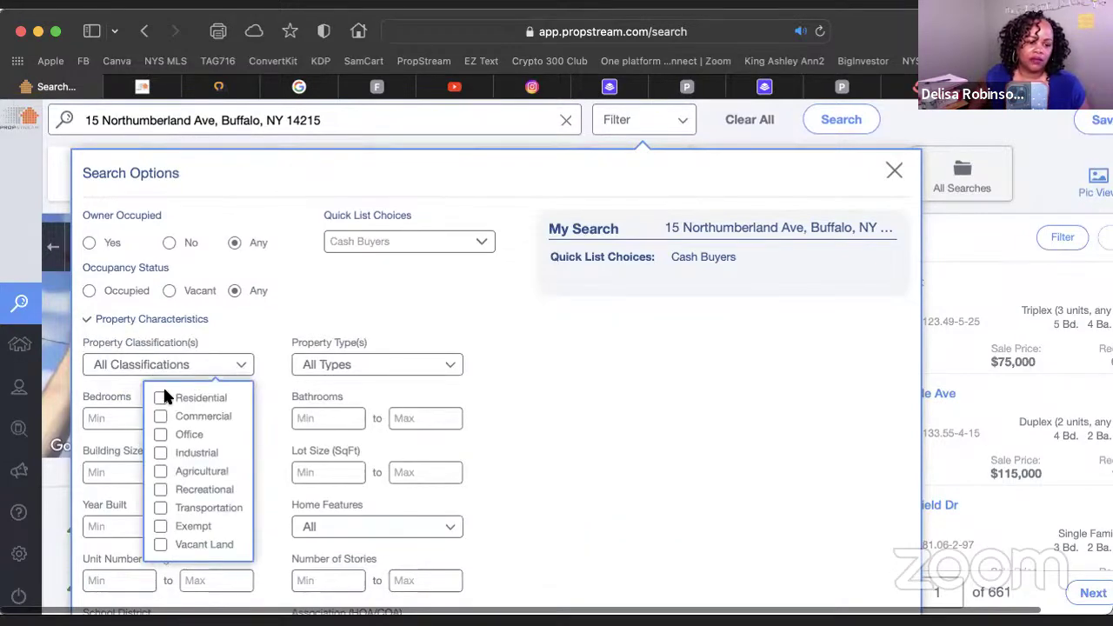
left_click(161, 399)
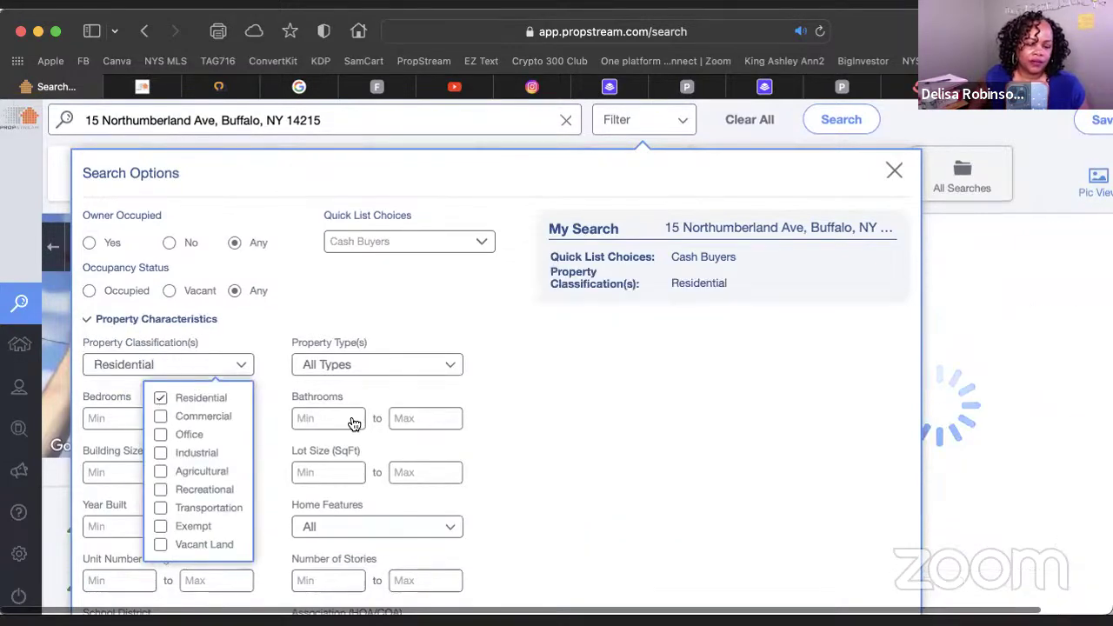
left_click(895, 171)
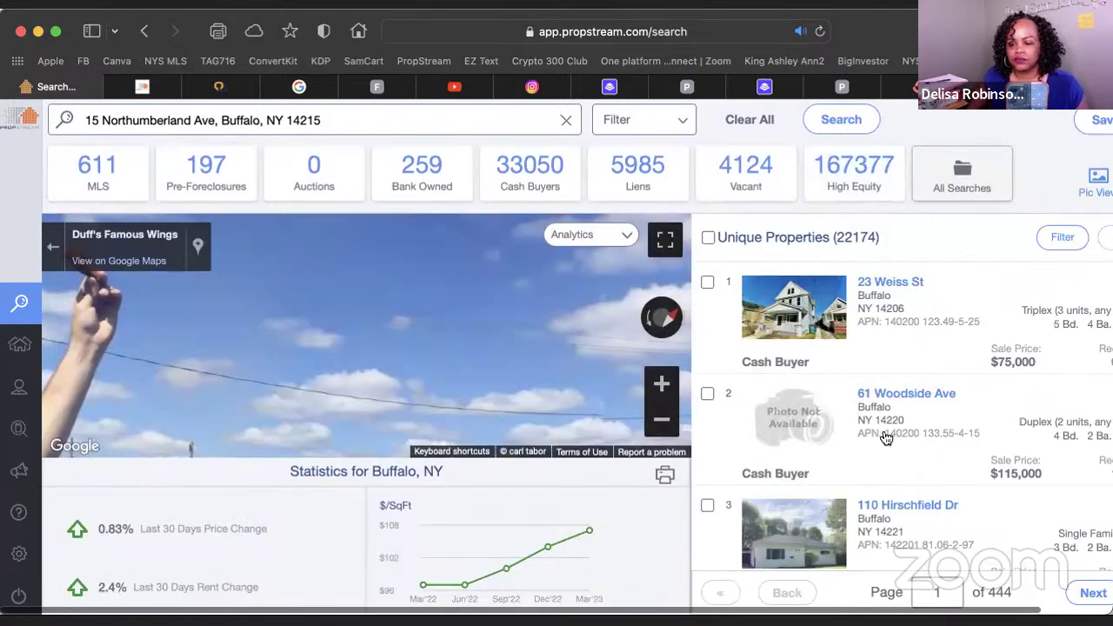
scroll(882, 434, "down", 10)
scroll(886, 437, "down", 10)
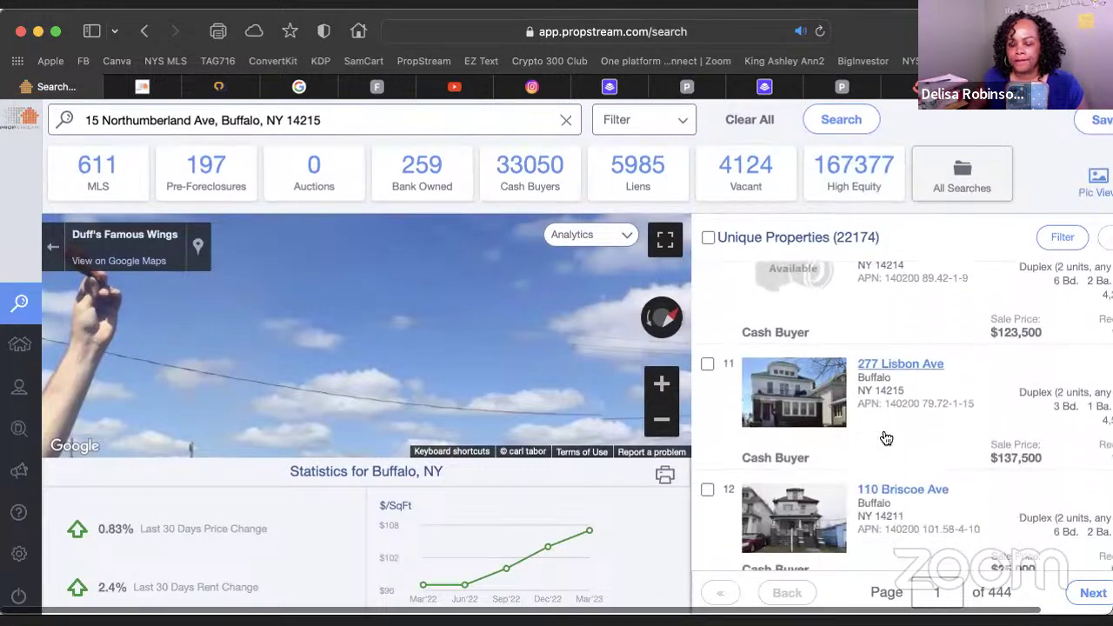
scroll(886, 438, "down", 5)
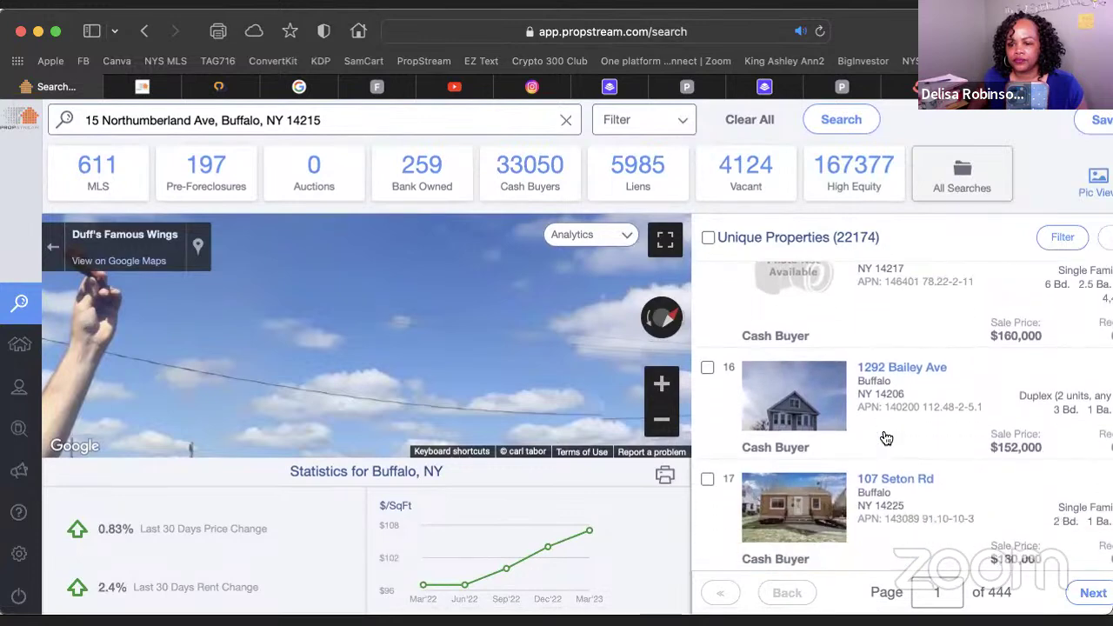
scroll(883, 434, "down", 5)
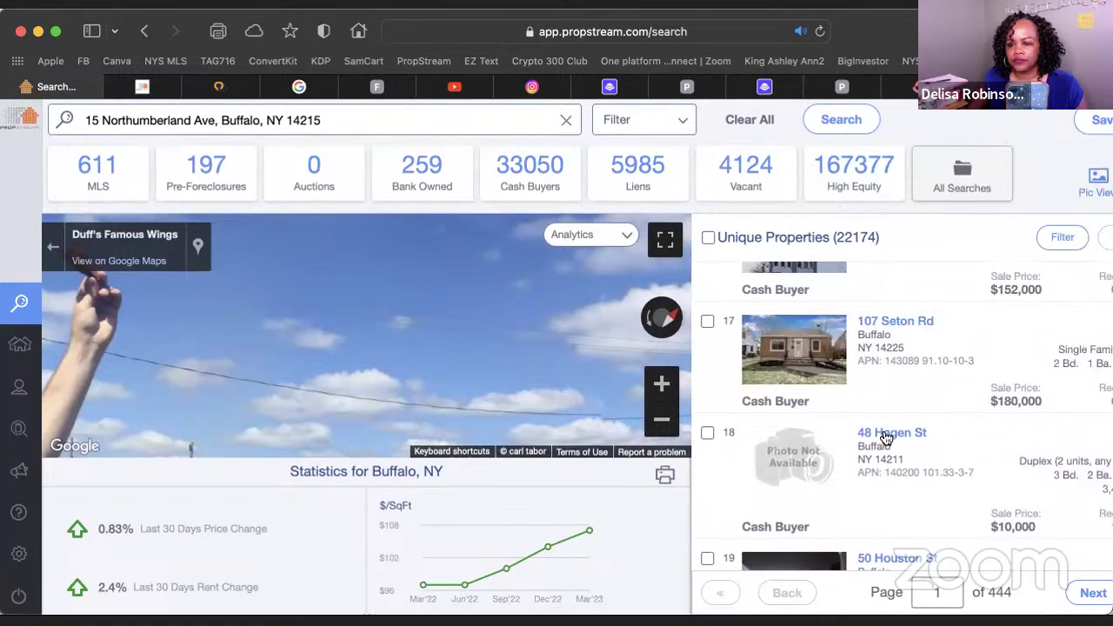
Set the Ownership Info filter to a minimum of 5 properties owned
left_click(682, 126)
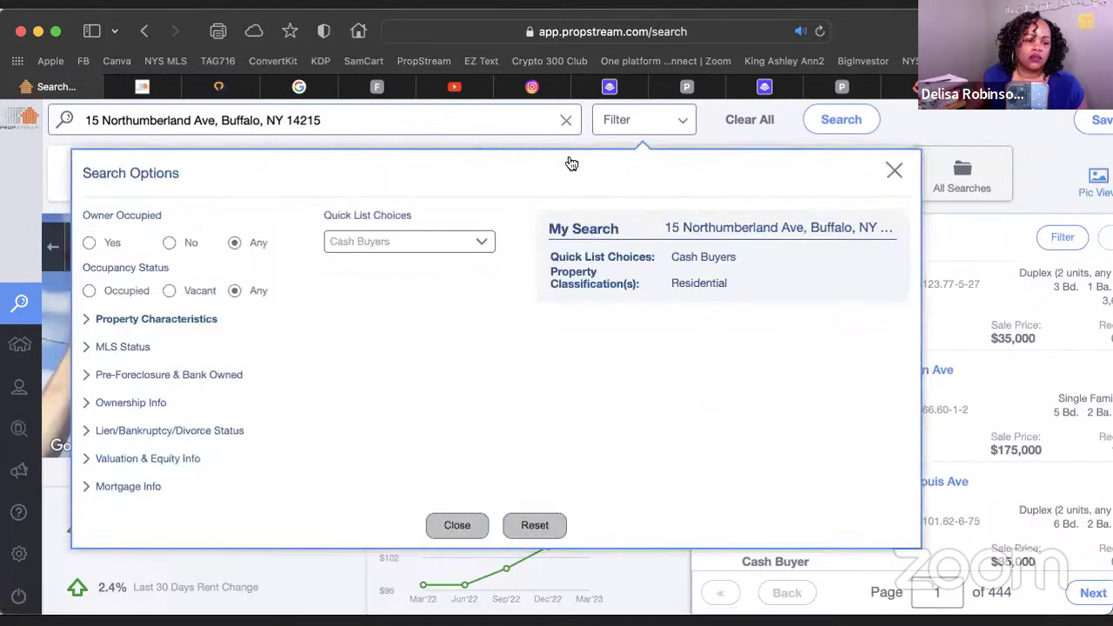
left_click(87, 403)
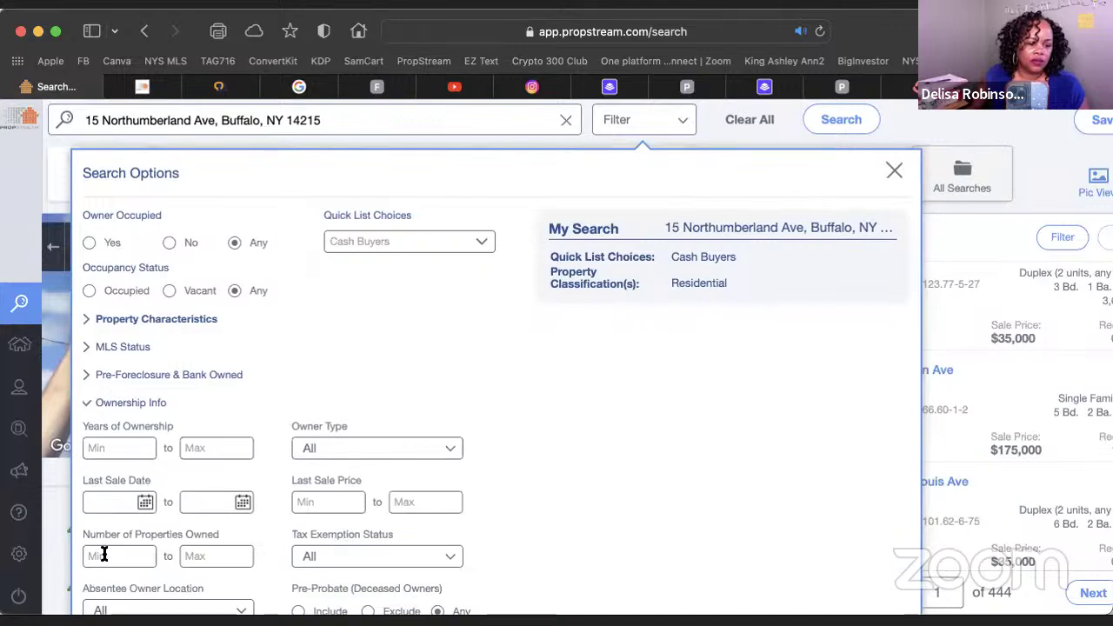
left_click(103, 554)
type("5")
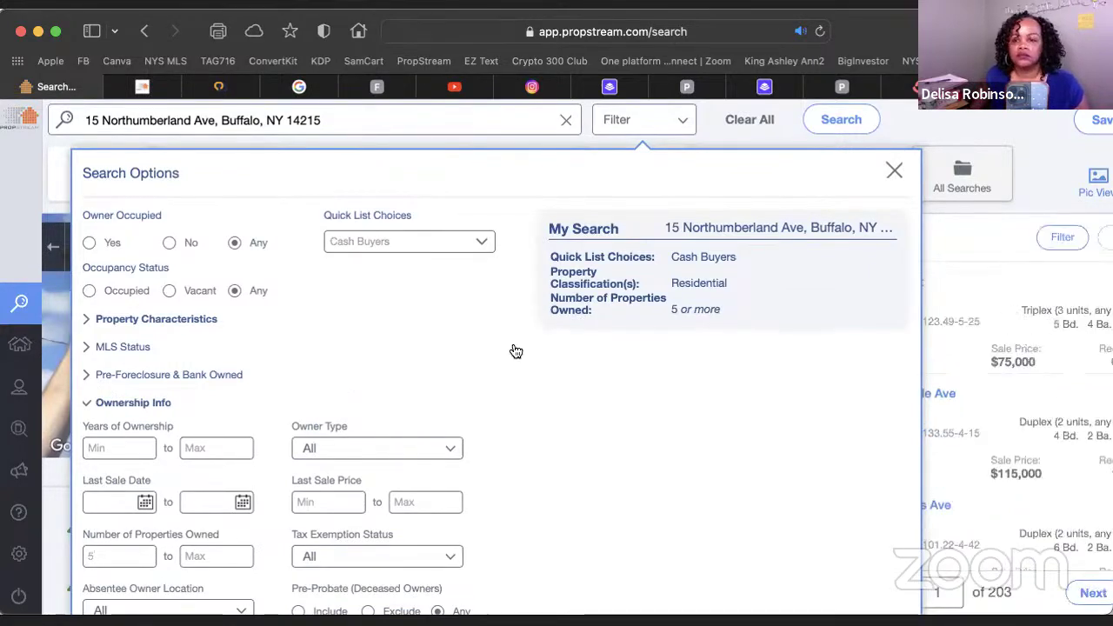
left_click(895, 173)
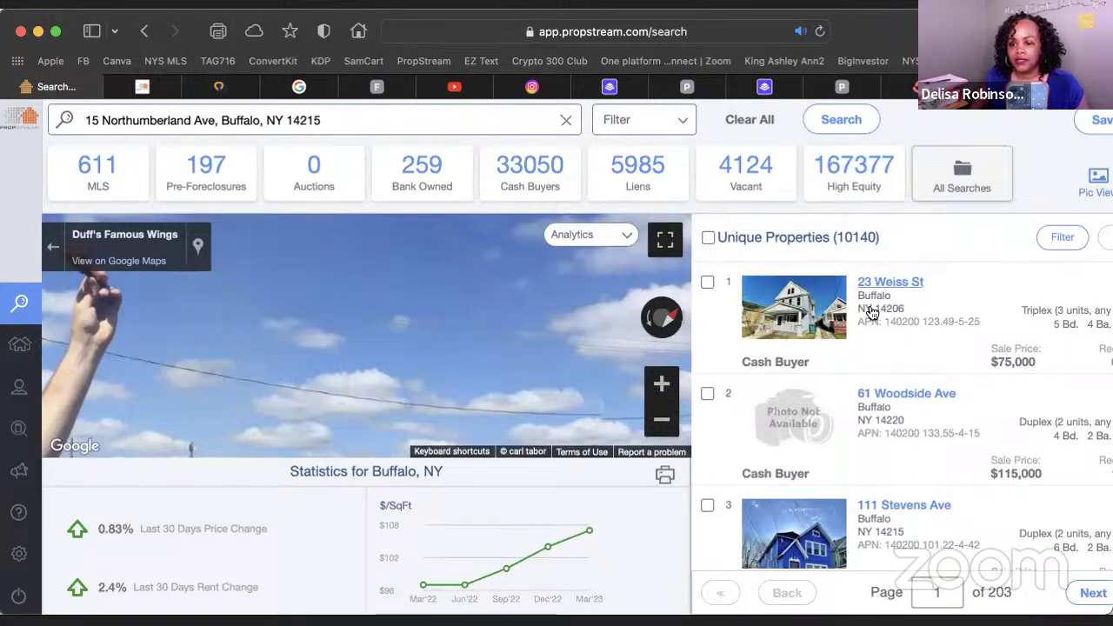
scroll(866, 393, "down", 3)
scroll(866, 393, "down", 3)
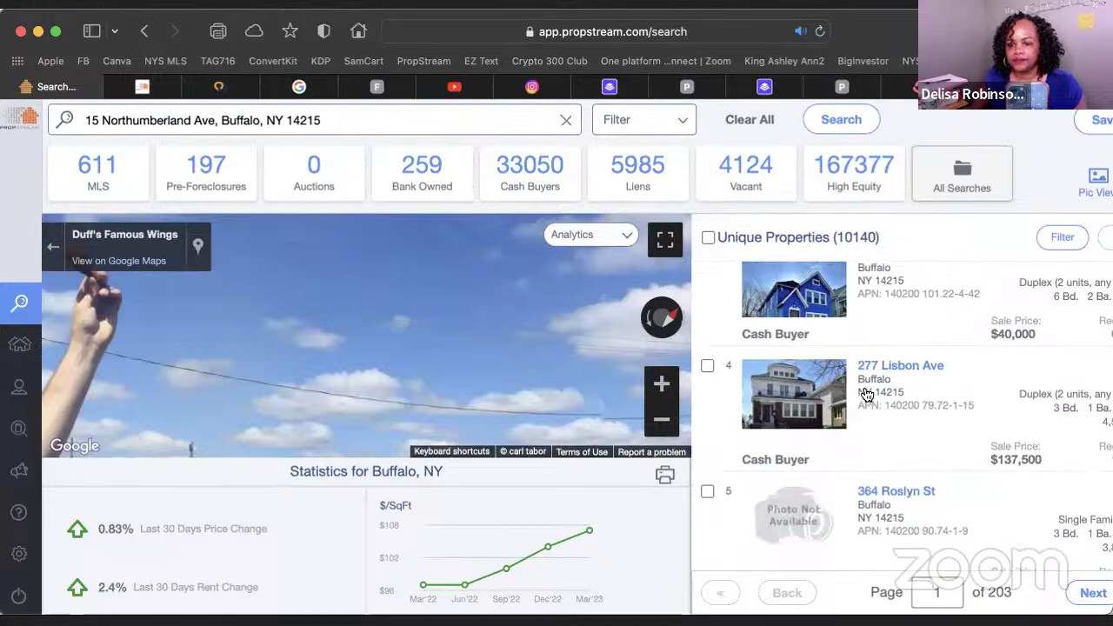
scroll(867, 395, "up", 2)
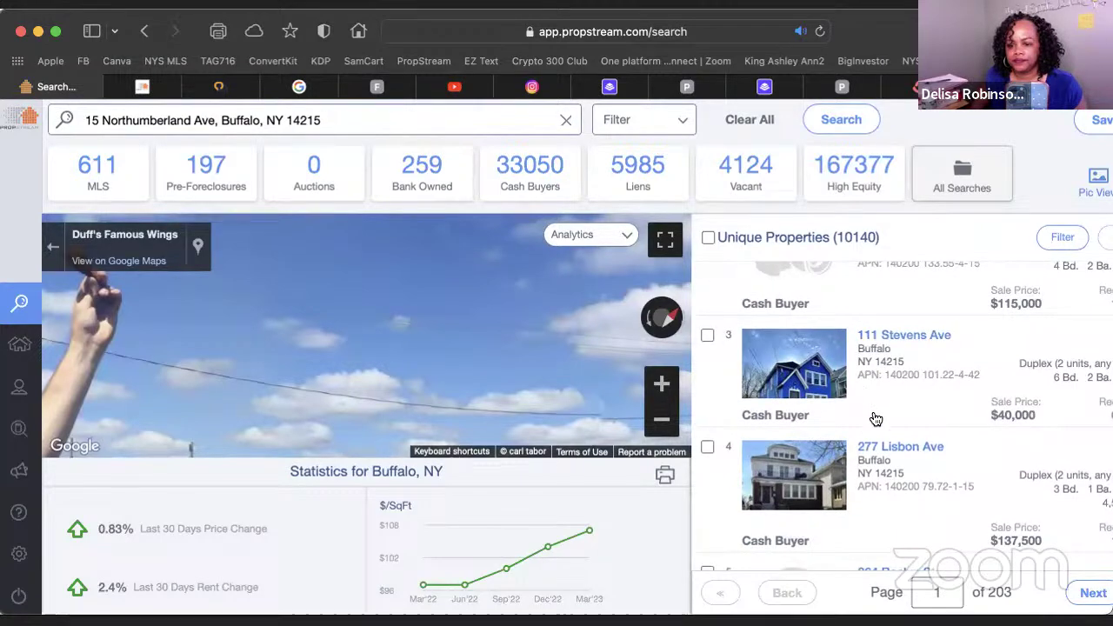
scroll(869, 400, "down", 5)
scroll(876, 419, "down", 7)
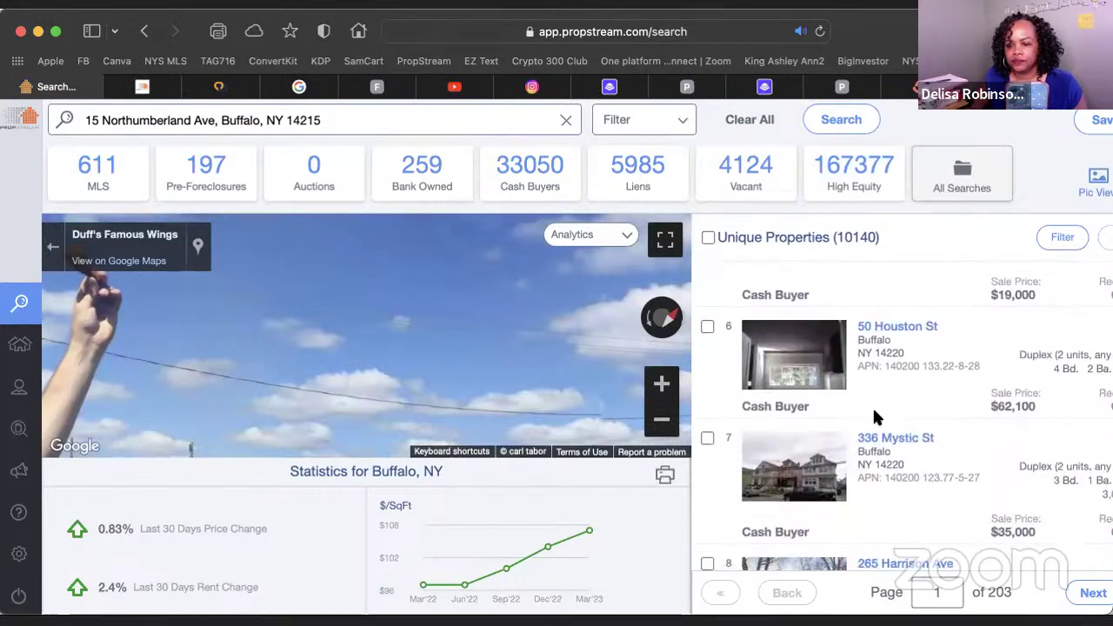
scroll(872, 416, "down", 5)
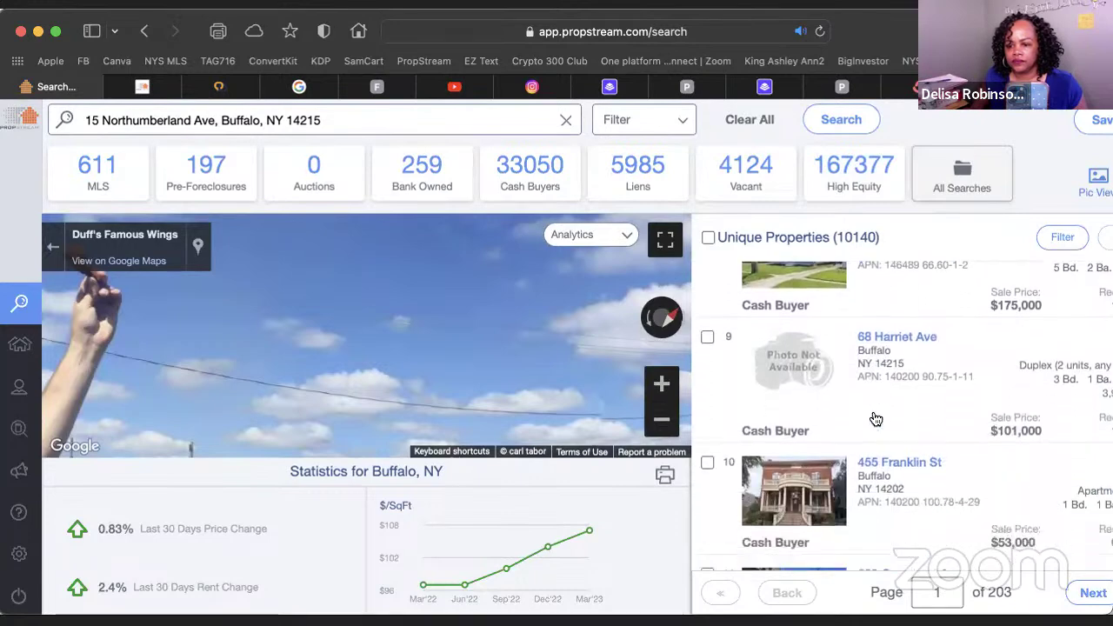
scroll(907, 379, "up", 2)
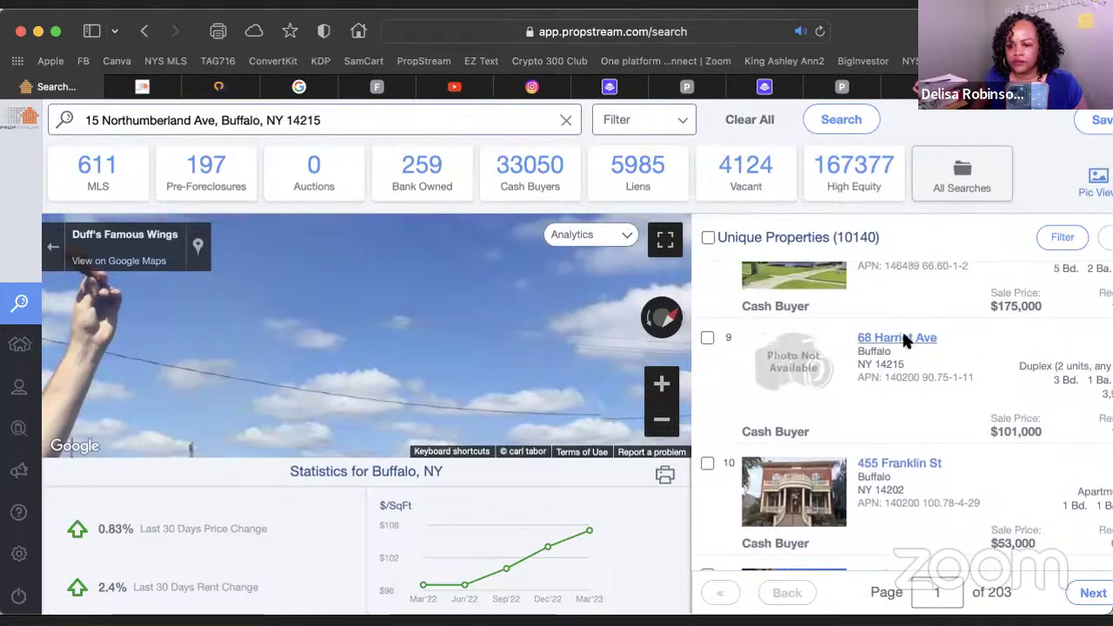
left_click(900, 338)
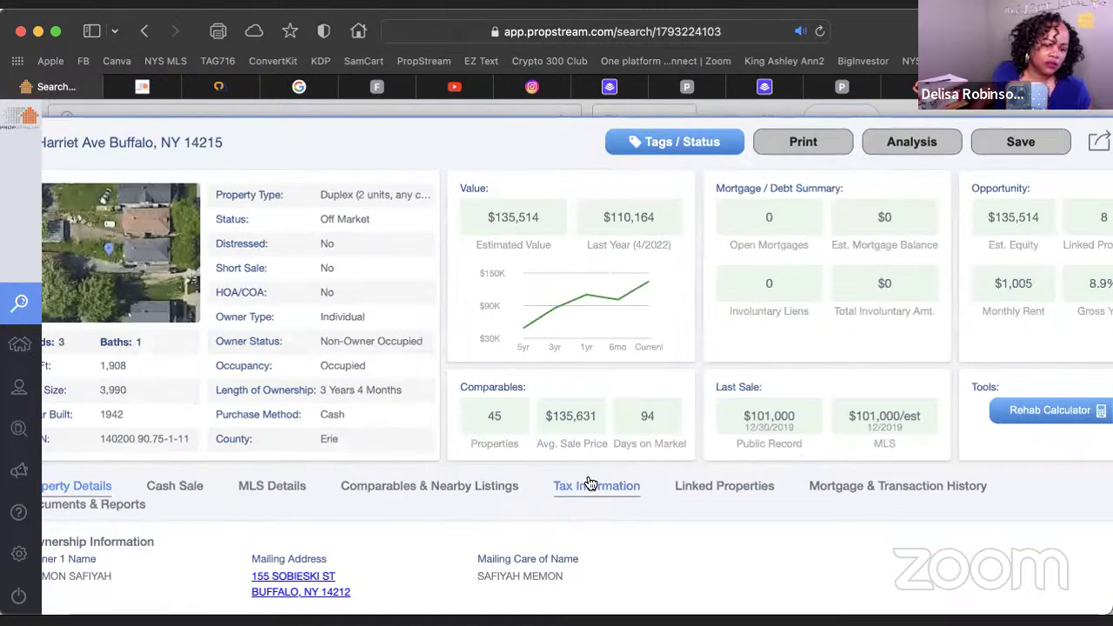
left_click(729, 489)
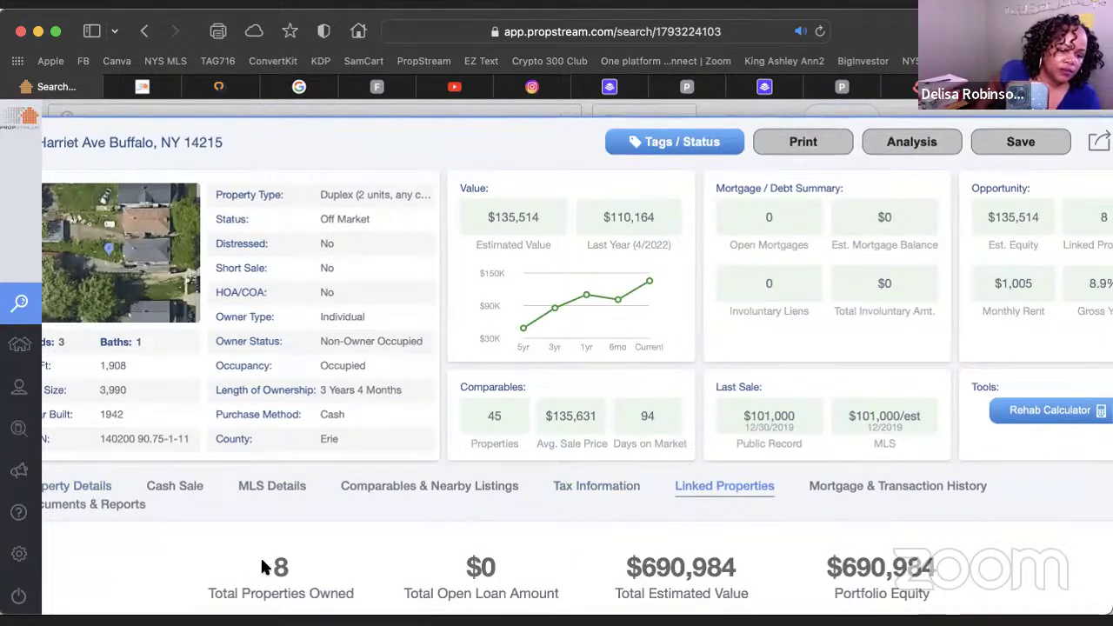
scroll(511, 567, "down", 5)
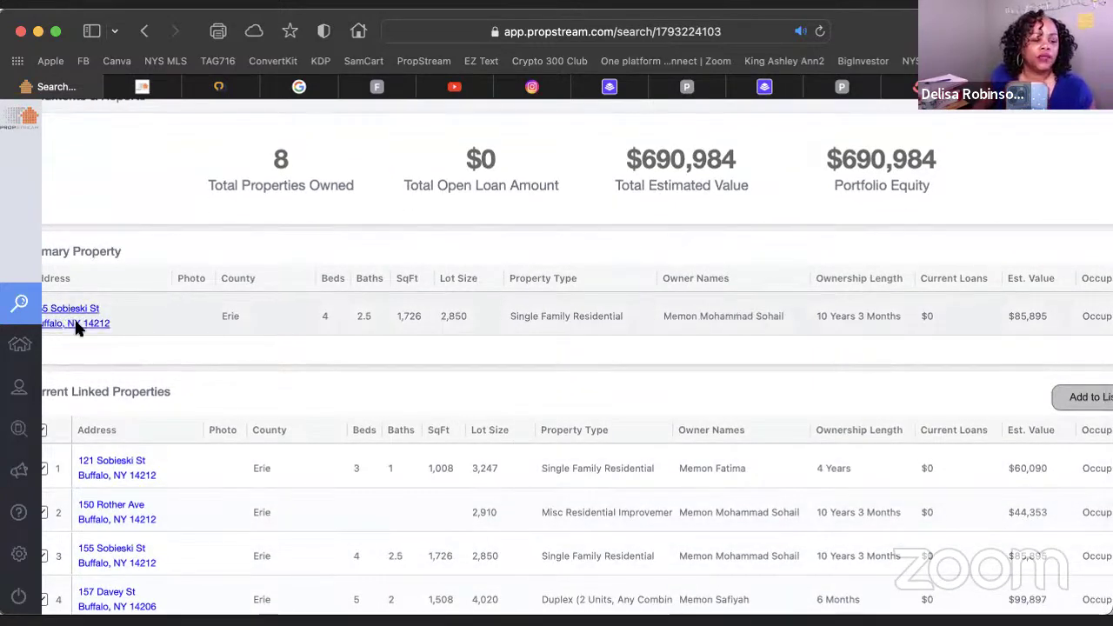
scroll(275, 459, "down", 2)
scroll(275, 461, "down", 3)
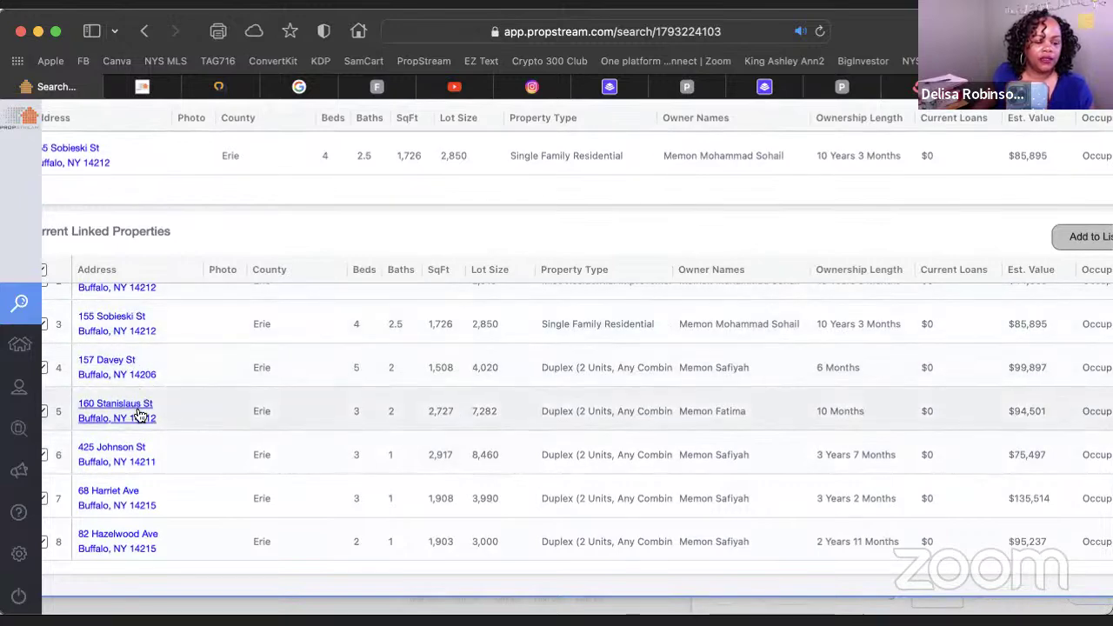
scroll(137, 498, "up", 3)
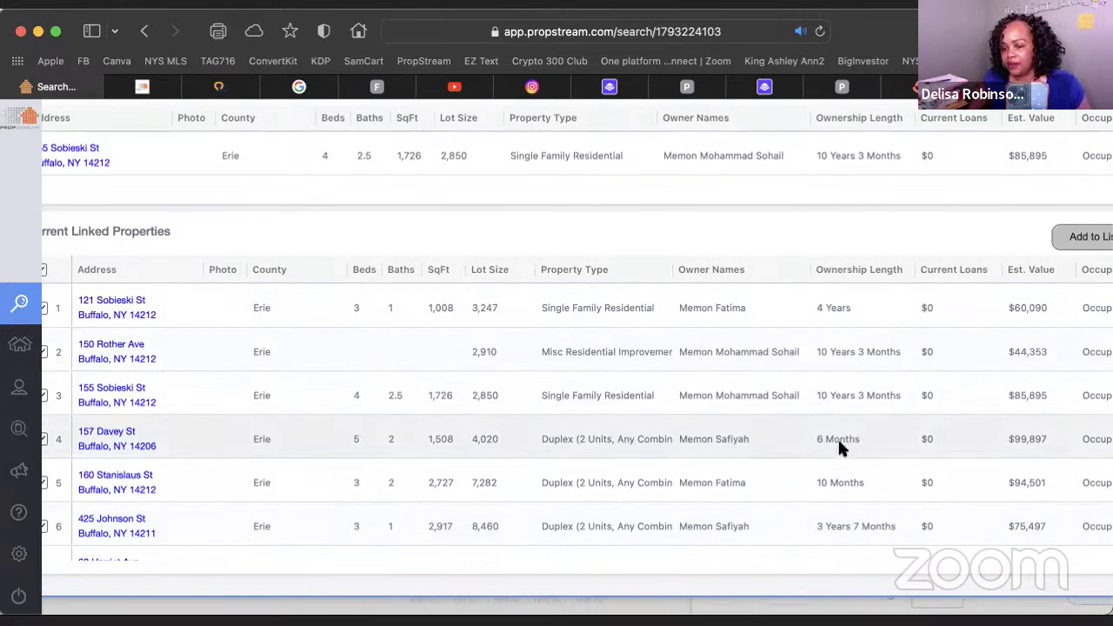
scroll(838, 438, "up", 1)
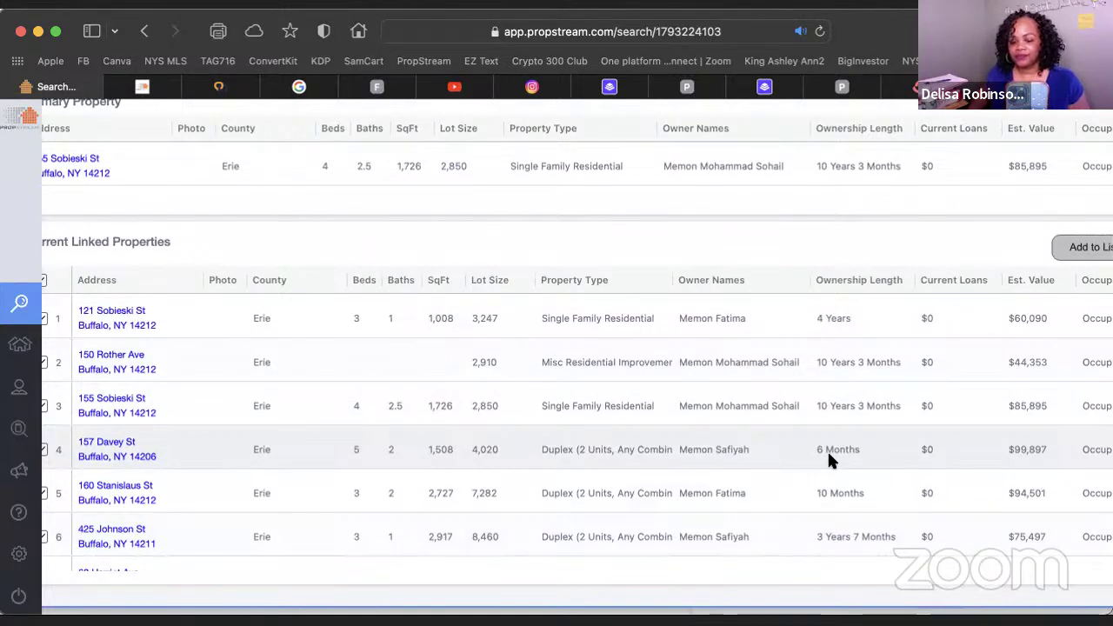
scroll(834, 459, "down", 2)
scroll(833, 459, "up", 5)
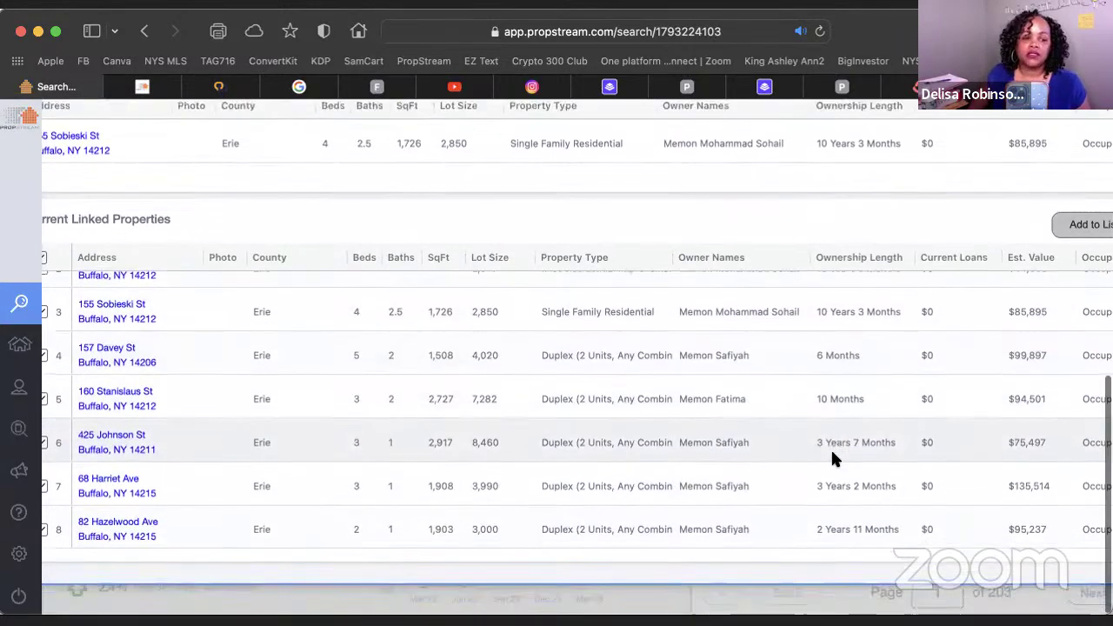
scroll(835, 443, "up", 5)
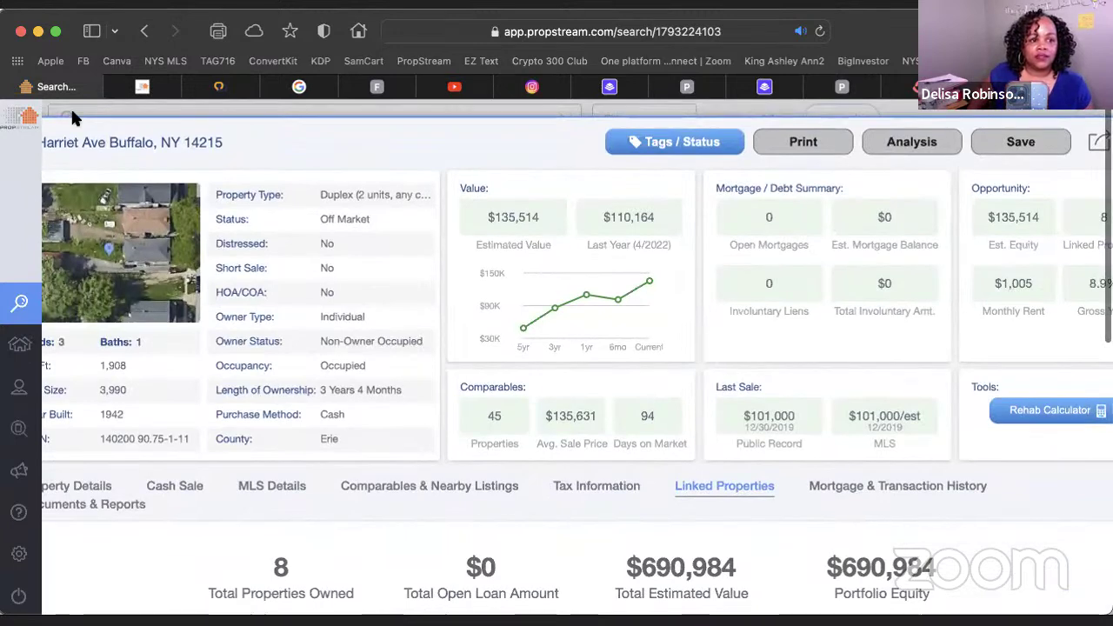